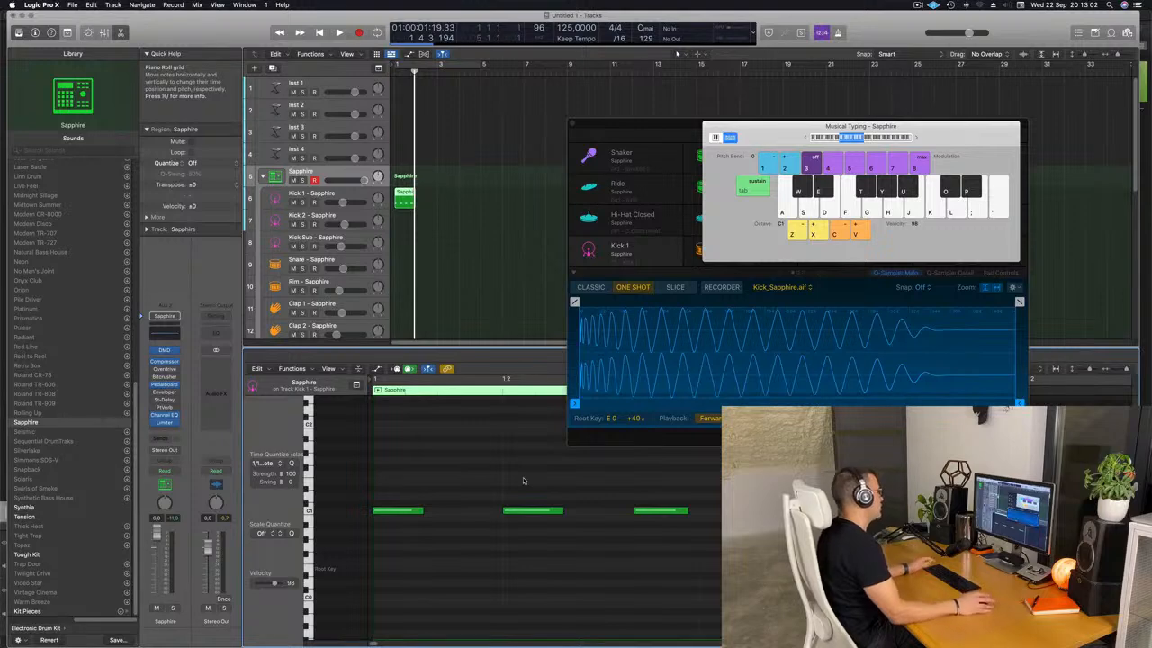
Repeat the one-bar Kick 1 region three times to fill bars 1 to 4 and play it back.
{"action": "left_click", "coordinate": [399, 206]}
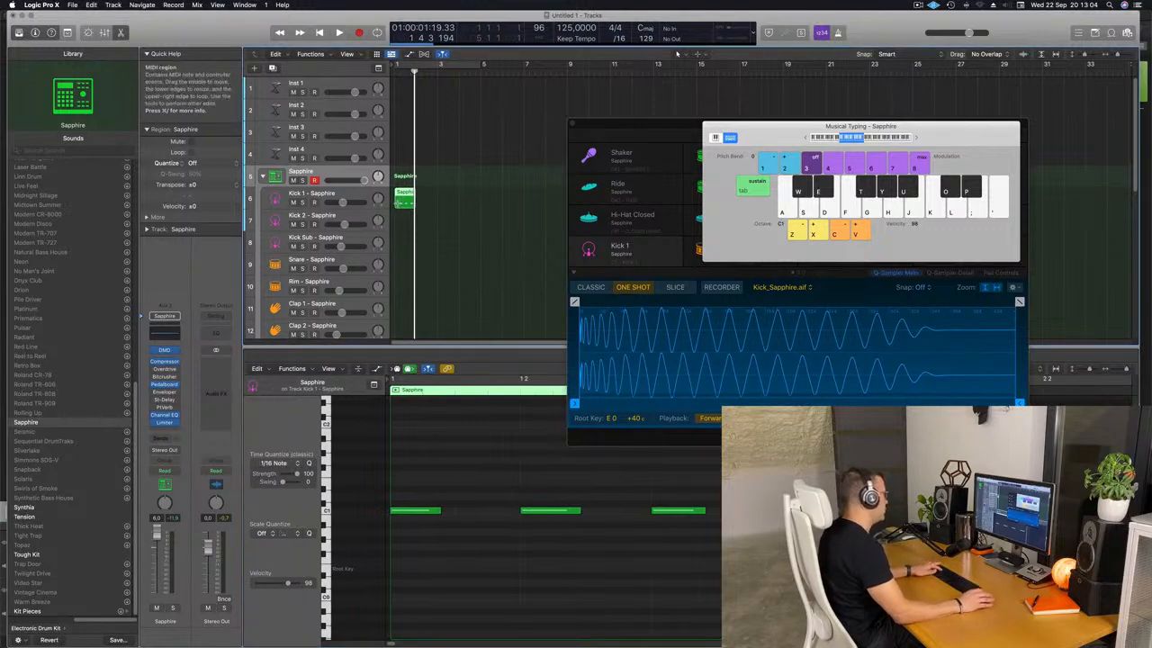
{"action": "key", "text": "super+r"}
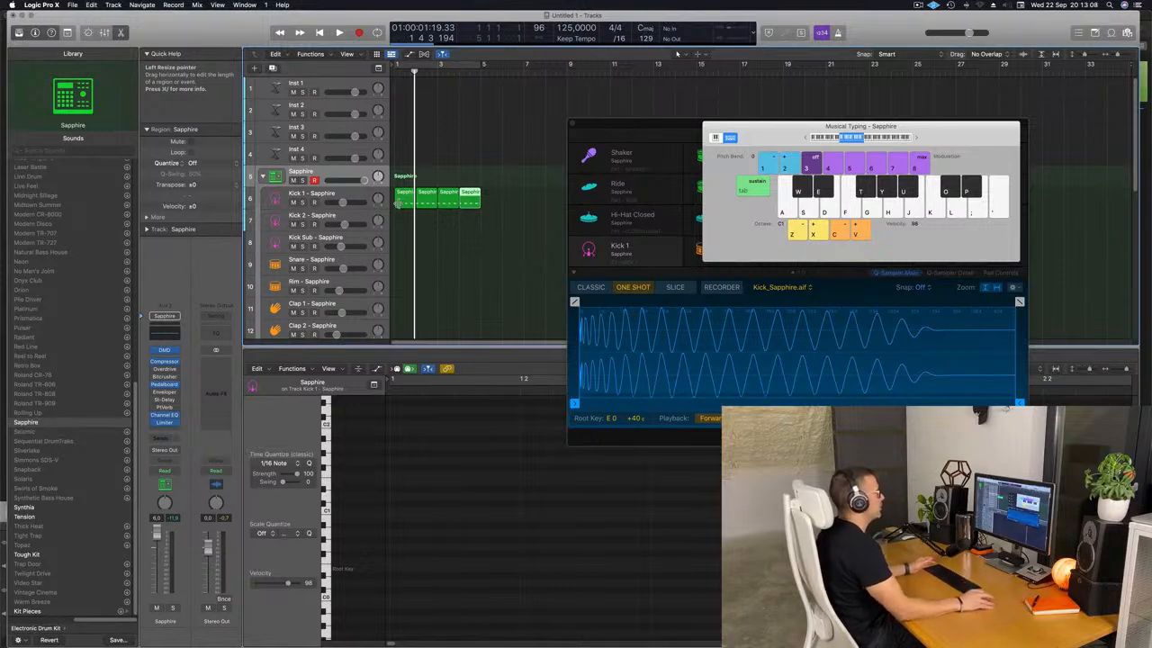
{"action": "left_click_drag", "start_coordinate": [793, 128], "coordinate": [751, 128]}
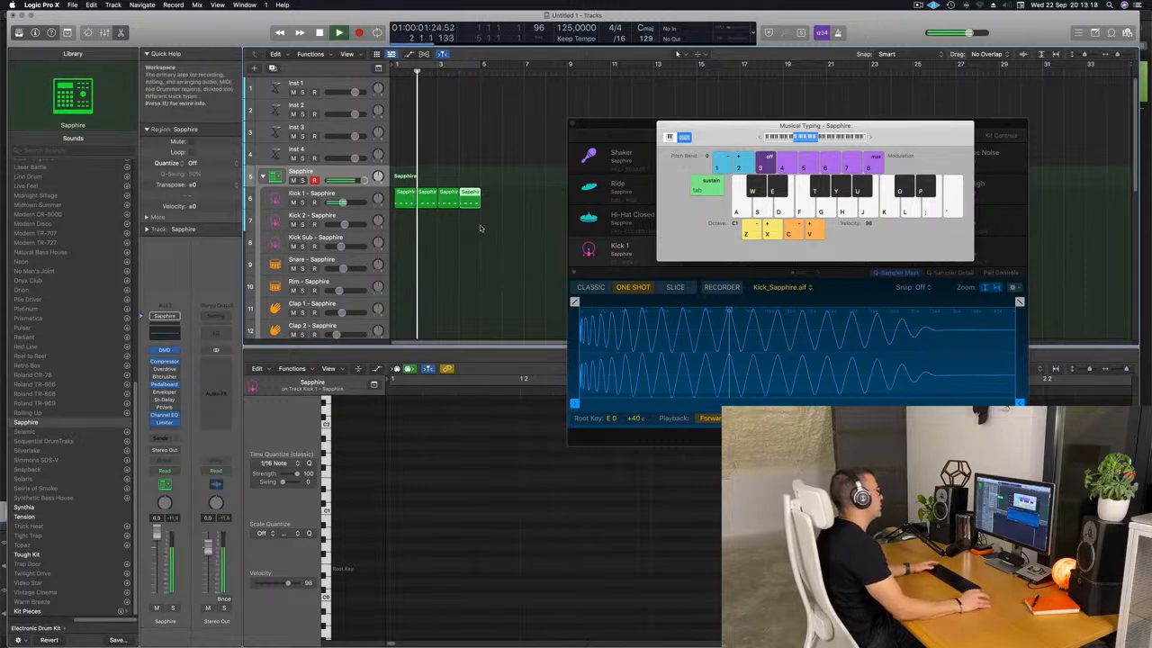
{"action": "left_click", "coordinate": [509, 214]}
Transpose all notes in the four Kick 1 regions down one octave and audition the result.
{"action": "left_click", "coordinate": [402, 205]}
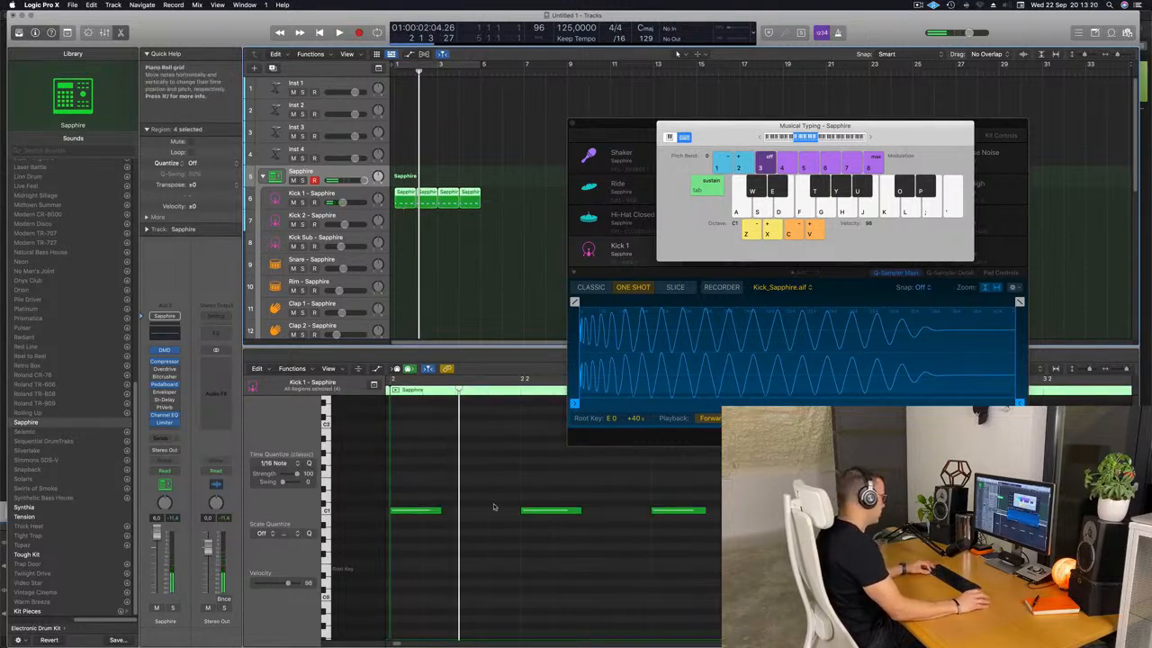
{"action": "key", "text": "super+a"}
{"action": "key", "text": "alt+shift+Down"}
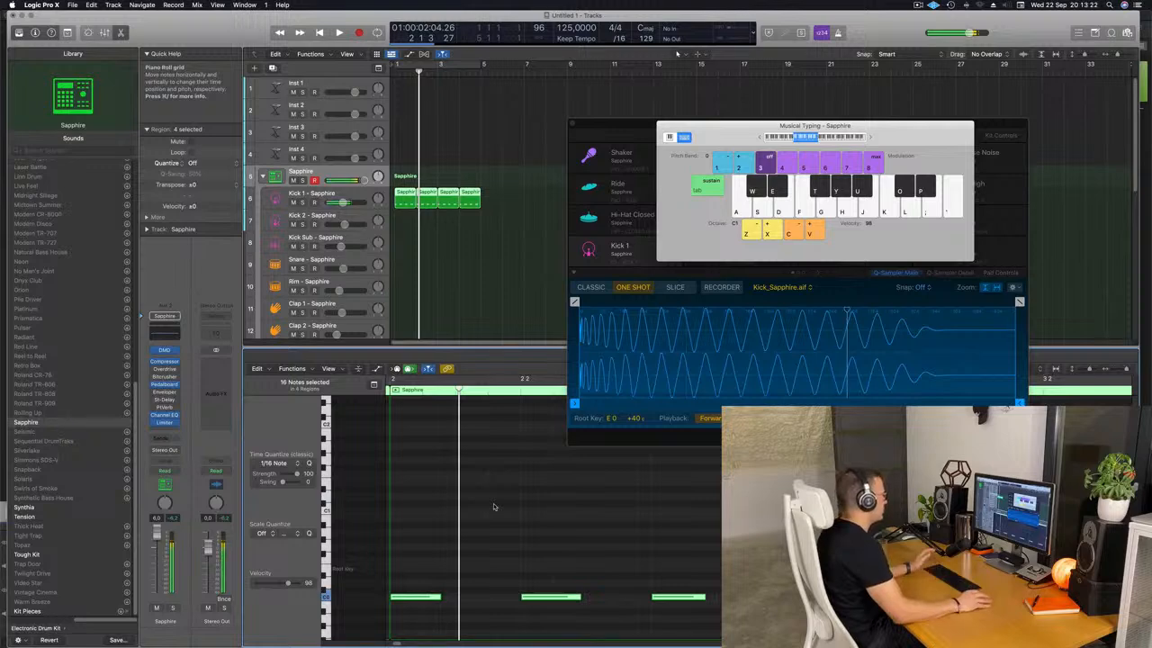
{"action": "key", "text": "space"}
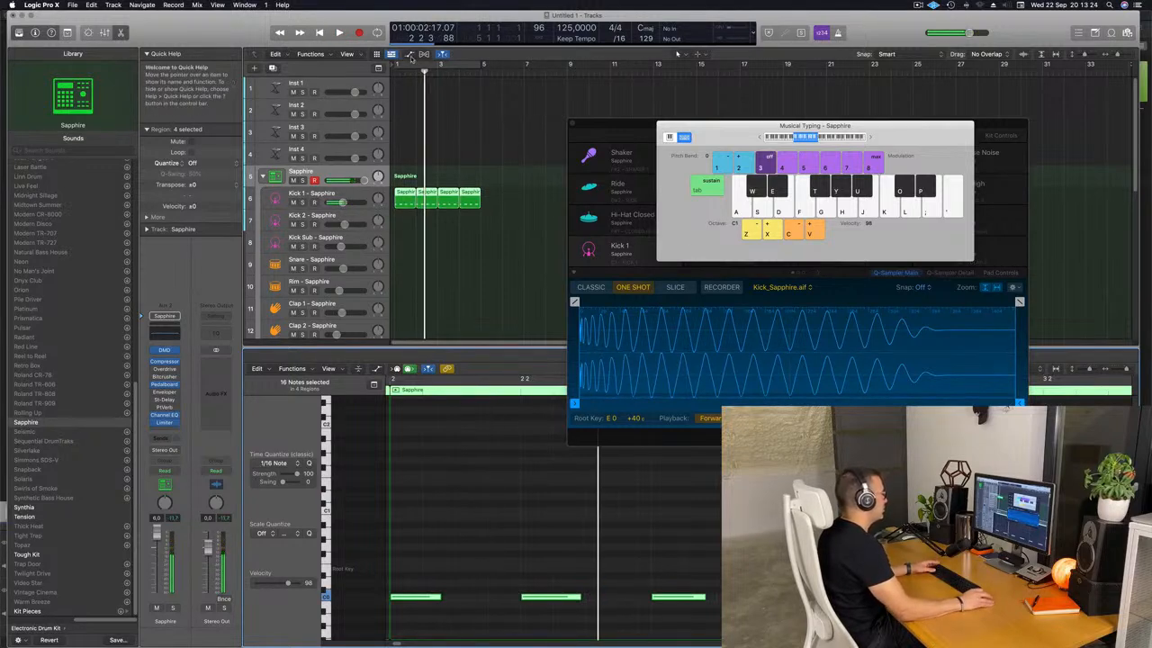
{"action": "key", "text": "space"}
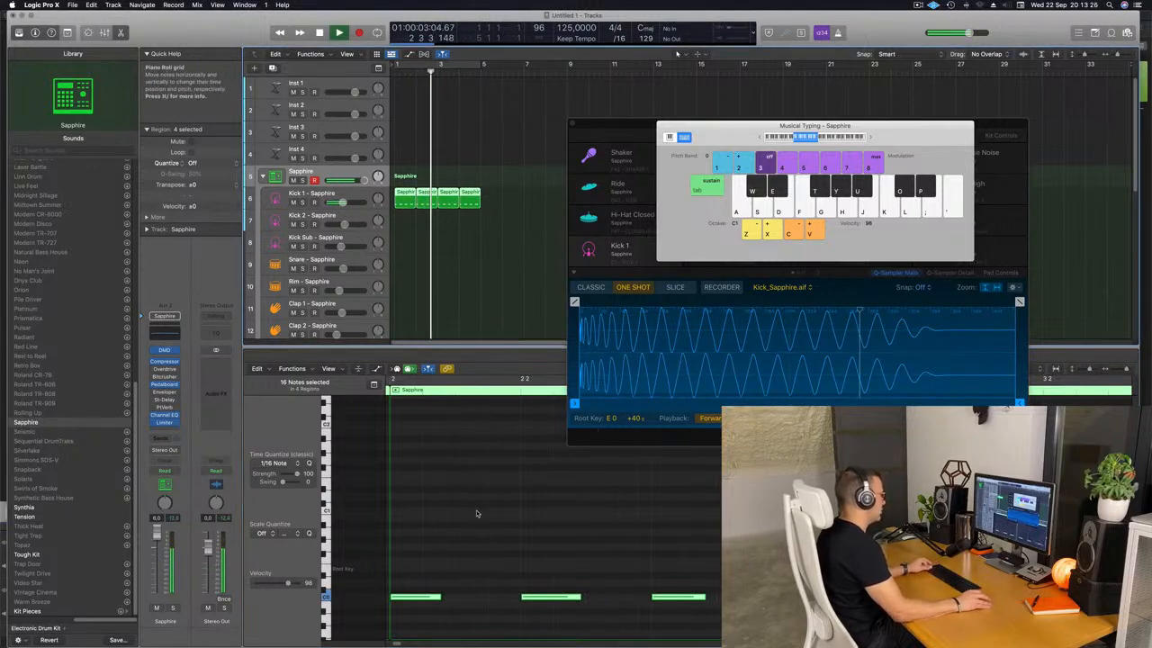
{"action": "key", "text": "space"}
{"action": "scroll", "coordinate": [477, 512], "scroll_direction": "left", "scroll_amount": 3}
{"action": "key", "text": "space"}
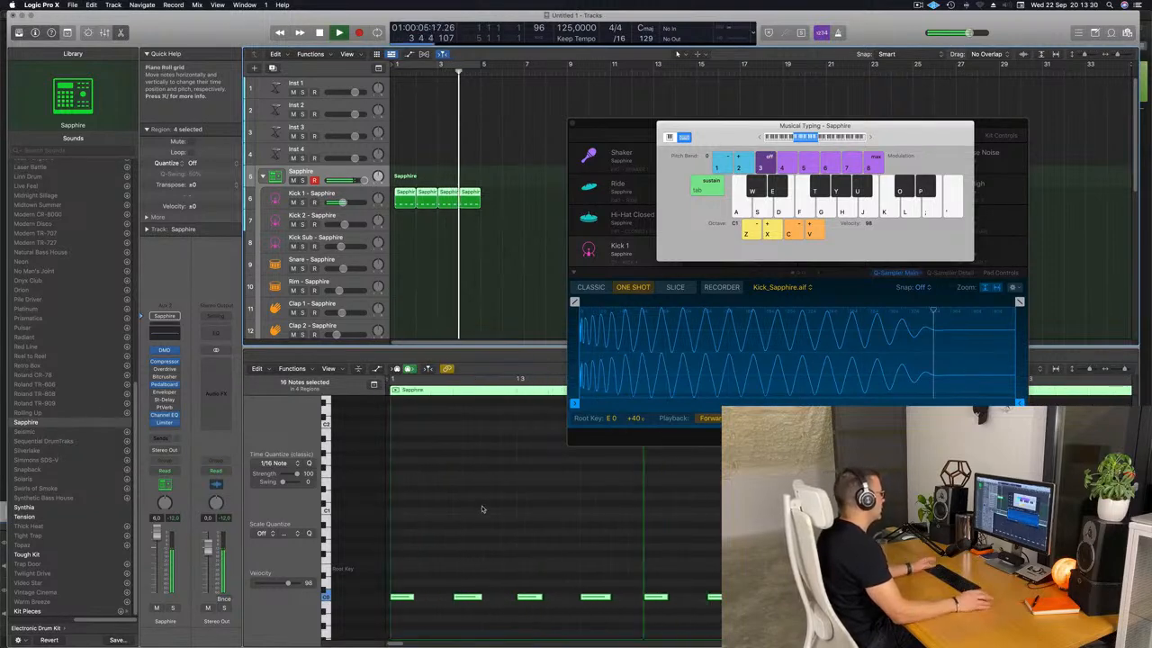
Enable a cycle range over bars 1 to 4 and play the kick loop.
{"action": "left_click", "coordinate": [430, 272]}
{"action": "key", "text": "space"}
{"action": "left_click", "coordinate": [409, 65]}
{"action": "key", "text": "space"}
{"action": "key", "text": "space"}
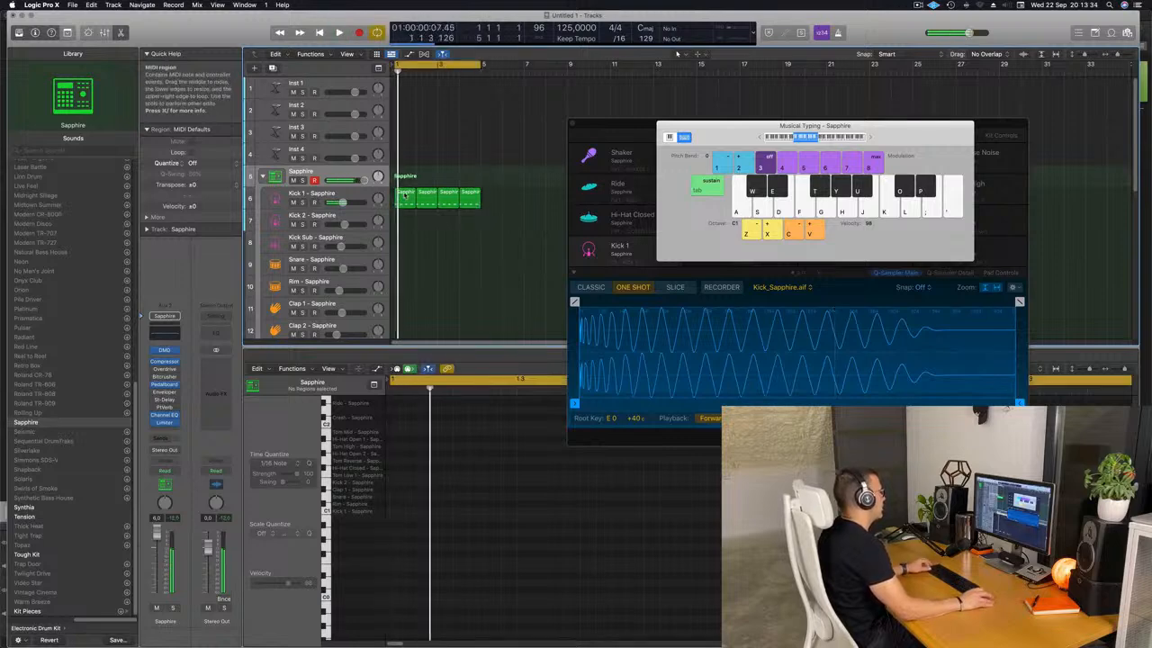
Copy the first Kick 1 region to the Snare track, keeping only the notes on beats 2 and 4, raised to C3.
{"action": "left_click", "coordinate": [404, 195]}
{"action": "left_click_drag", "start_coordinate": [404, 195], "coordinate": [405, 263]}
{"action": "left_click", "coordinate": [402, 597]}
{"action": "left_click_drag", "start_coordinate": [454, 568], "coordinate": [610, 641]}
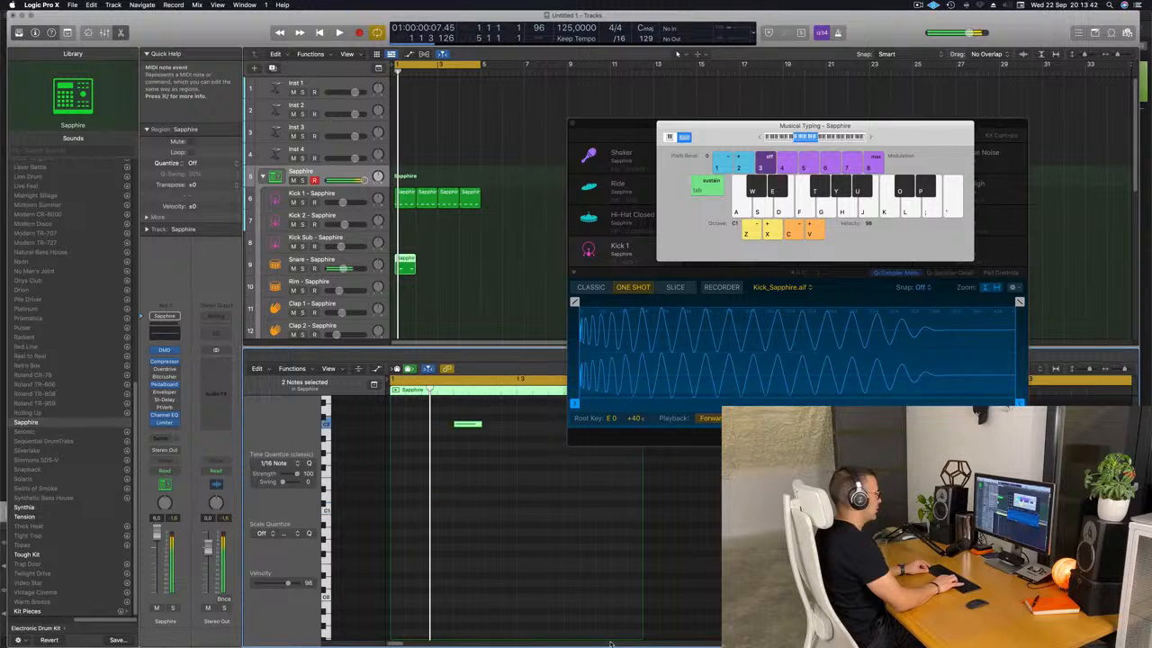
{"action": "key", "text": "space"}
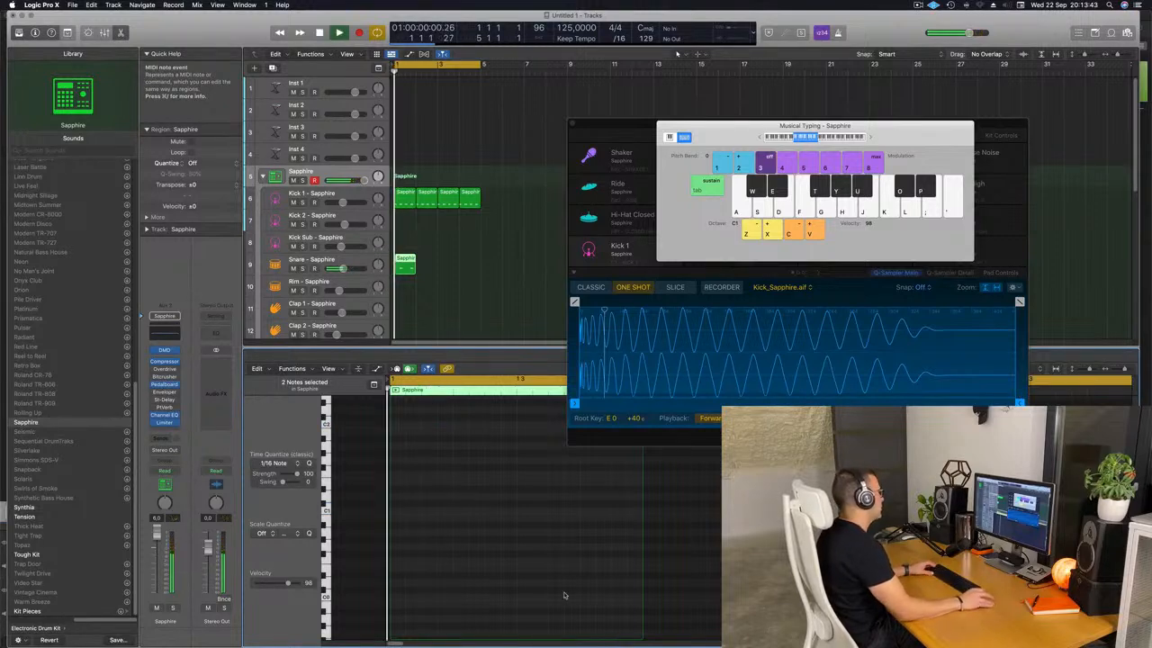
{"action": "left_click", "coordinate": [450, 262]}
Repeat the one-bar Snare region three times to fill bars 1 to 4.
{"action": "left_click", "coordinate": [407, 265]}
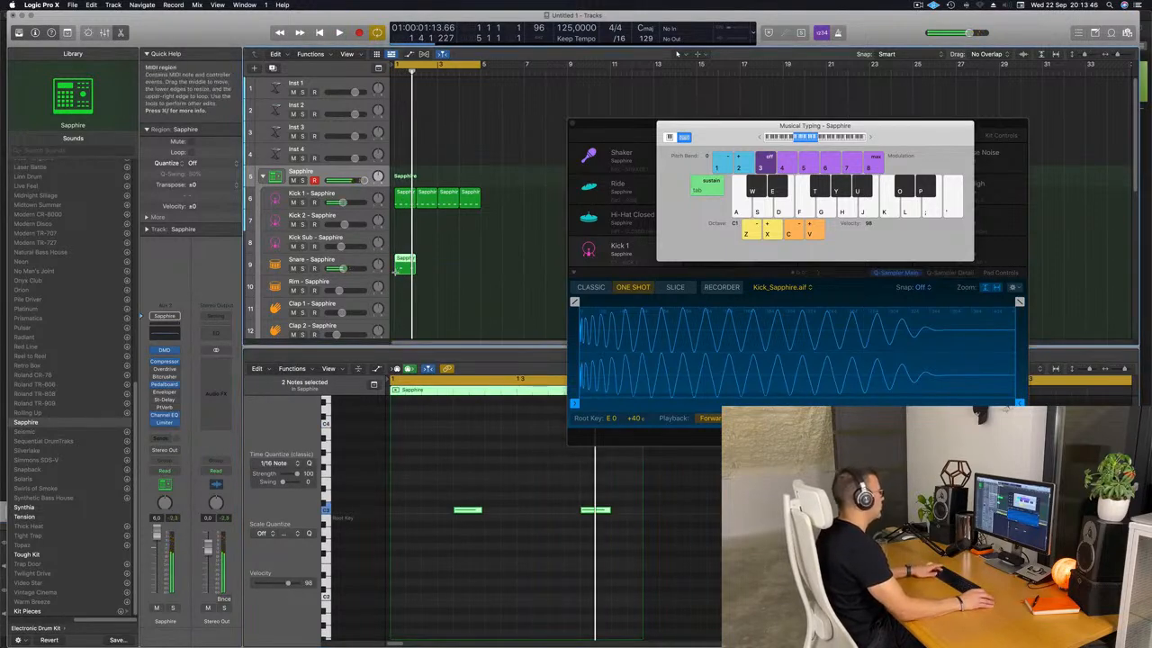
{"action": "key", "text": "super+r"}
{"action": "key", "text": "super+r"}
{"action": "key", "text": "super+r"}
Copy the first Kick 1 region to bar 1 of the Hi-Hat Closed track.
{"action": "left_click", "coordinate": [469, 200]}
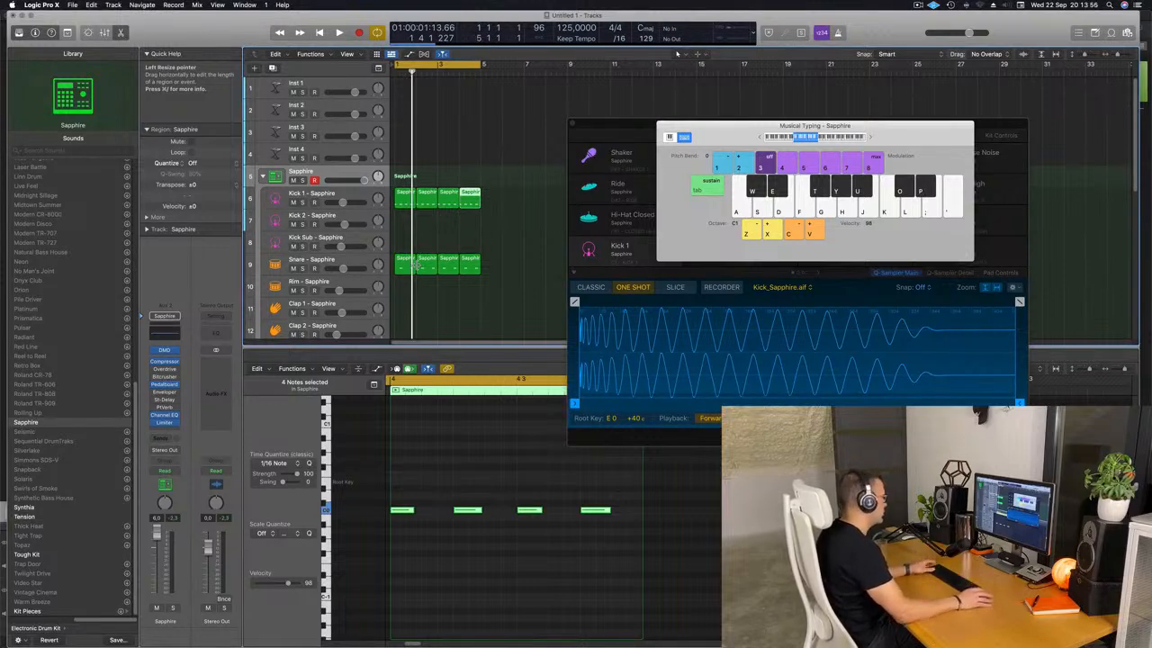
{"action": "scroll", "coordinate": [508, 277], "scroll_direction": "down", "scroll_amount": 2}
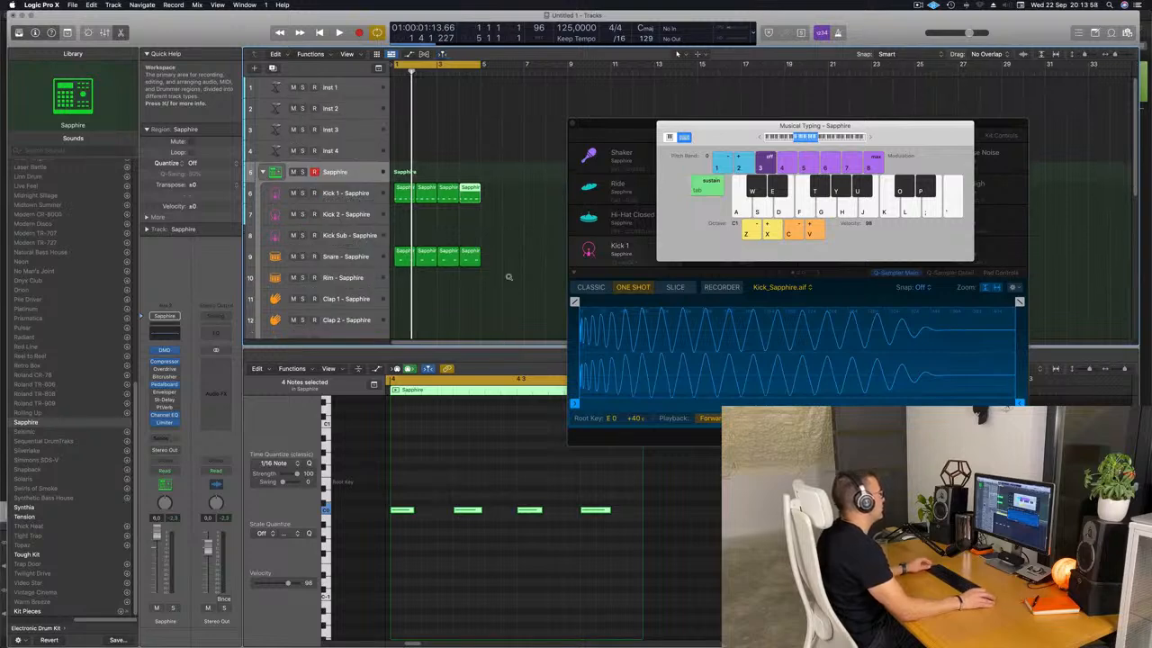
{"action": "left_click", "coordinate": [524, 252]}
{"action": "scroll", "coordinate": [486, 207], "scroll_direction": "down", "scroll_amount": 4}
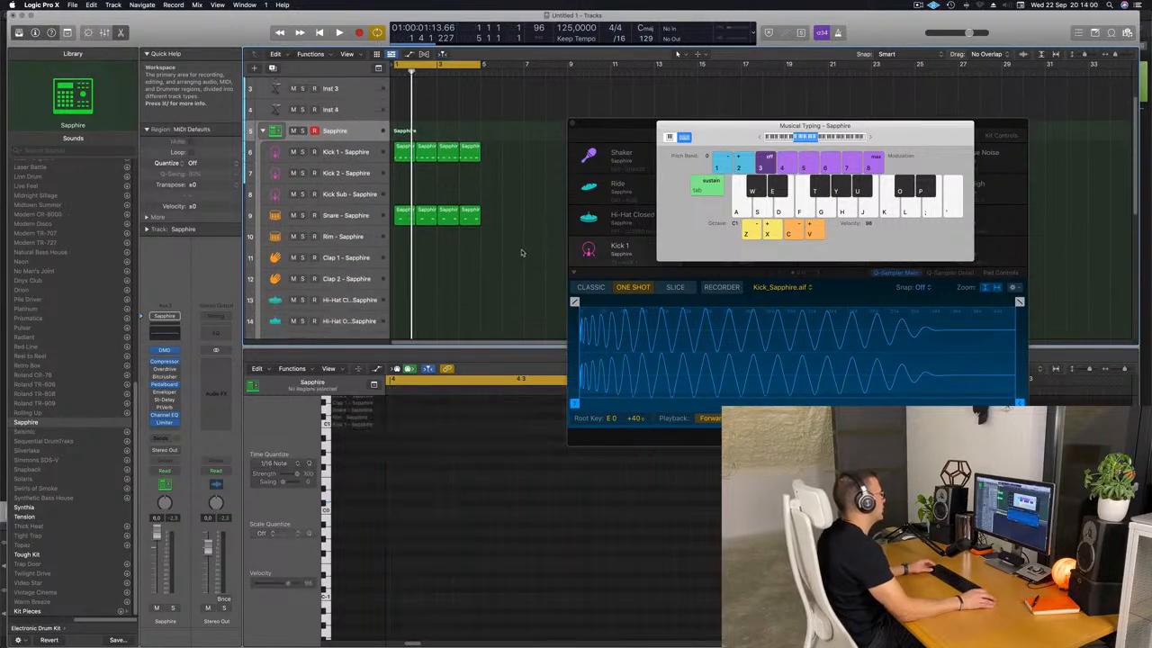
{"action": "left_click", "coordinate": [405, 144]}
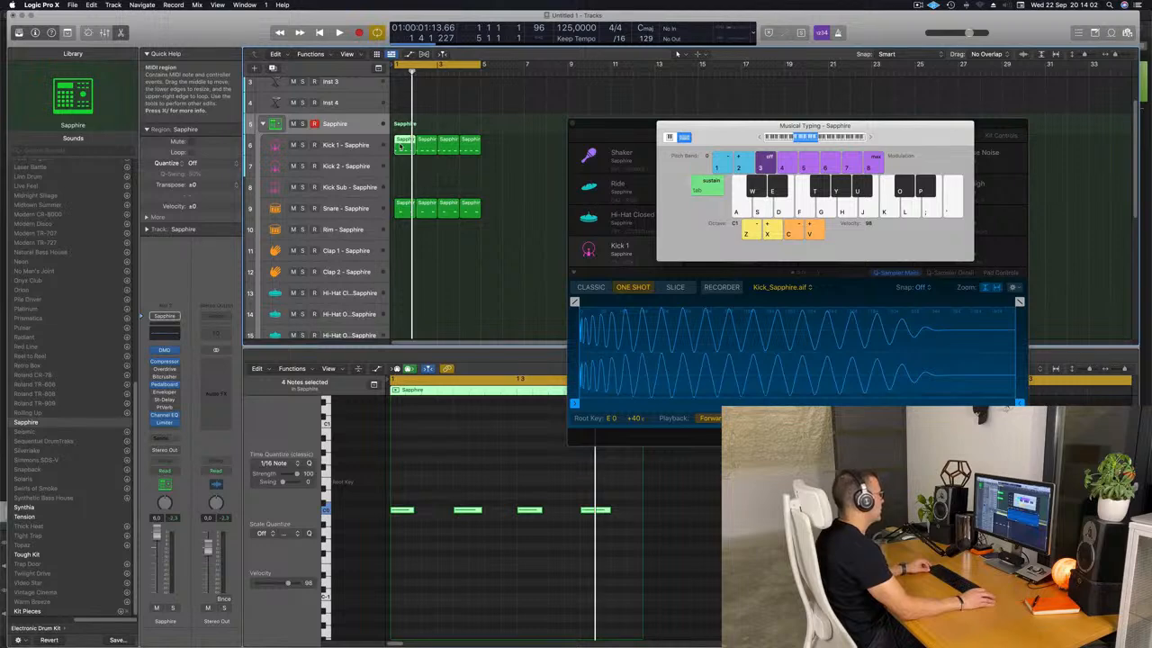
{"action": "left_click_drag", "start_coordinate": [406, 164], "coordinate": [413, 297]}
Shift the four closed hi-hat notes an eighth note later onto the off-beats and raise them to C3.
{"action": "left_click_drag", "start_coordinate": [409, 488], "coordinate": [662, 573]}
{"action": "key", "text": "space"}
{"action": "key", "text": "space"}
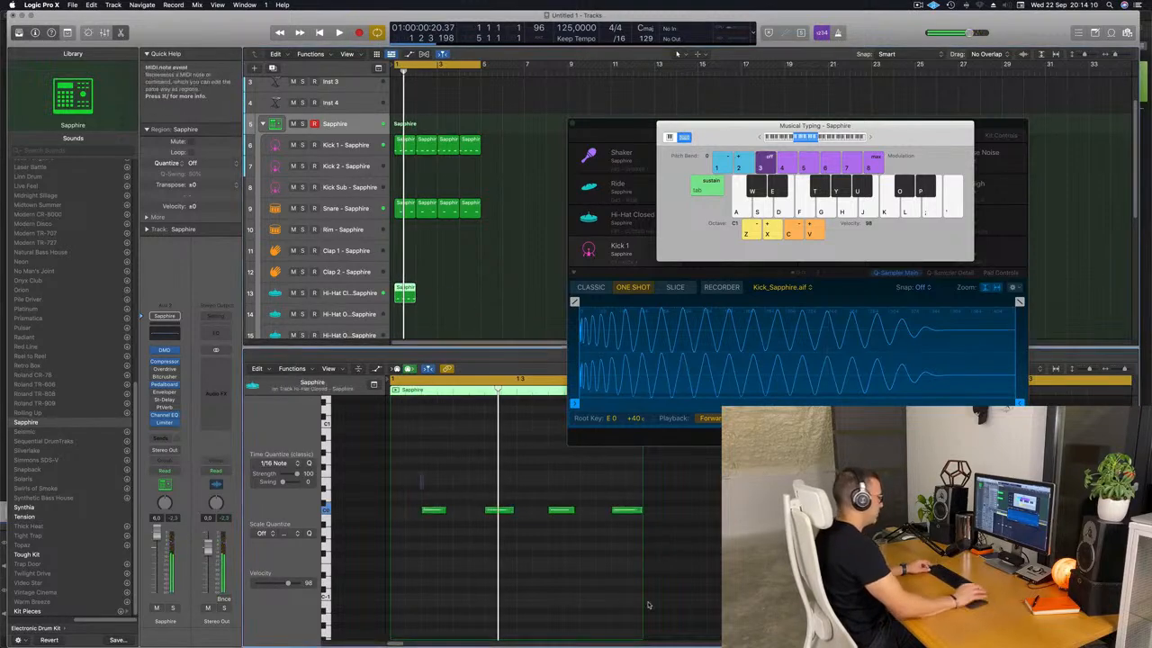
{"action": "left_click_drag", "start_coordinate": [420, 474], "coordinate": [649, 607]}
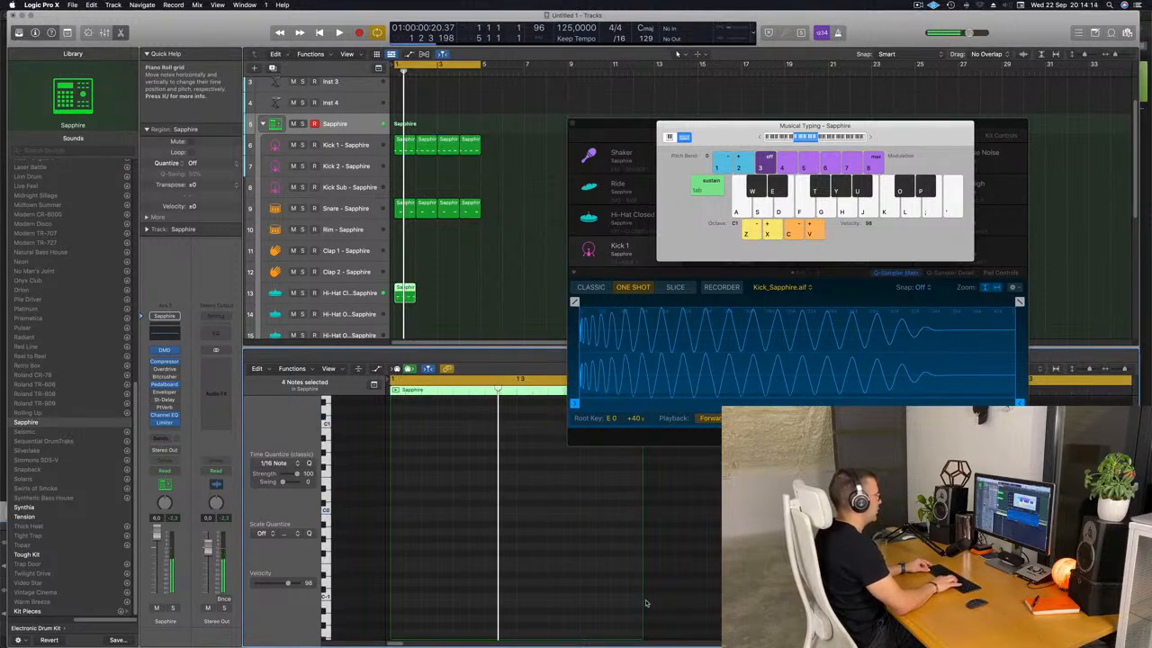
{"action": "key", "text": "space"}
{"action": "key", "text": "space"}
Repeat the one-bar Hi-Hat Closed region three times to fill bars 1 to 4.
{"action": "left_click_drag", "start_coordinate": [454, 286], "coordinate": [345, 318]}
{"action": "key", "text": "super+r"}
{"action": "key", "text": "super+r"}
{"action": "key", "text": "super+r"}
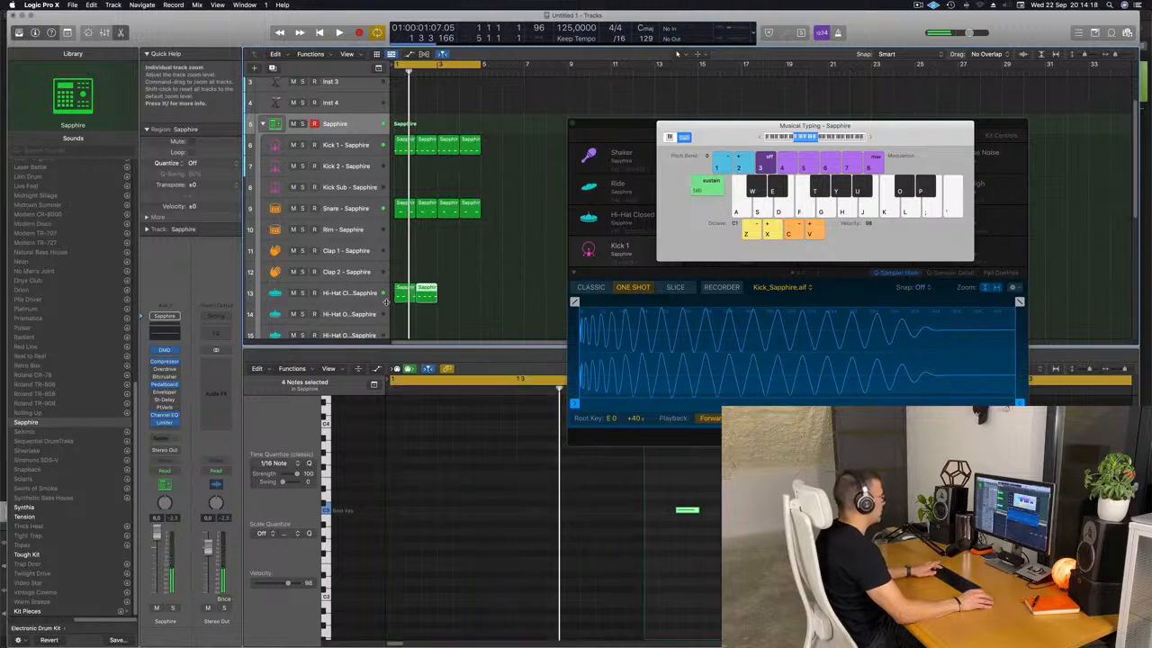
Play the loop and move the Musical Typing and Sapphire drum kit windows away from the regions.
{"action": "left_click", "coordinate": [514, 291]}
{"action": "key", "text": "space"}
{"action": "left_click_drag", "start_coordinate": [727, 133], "coordinate": [865, 219]}
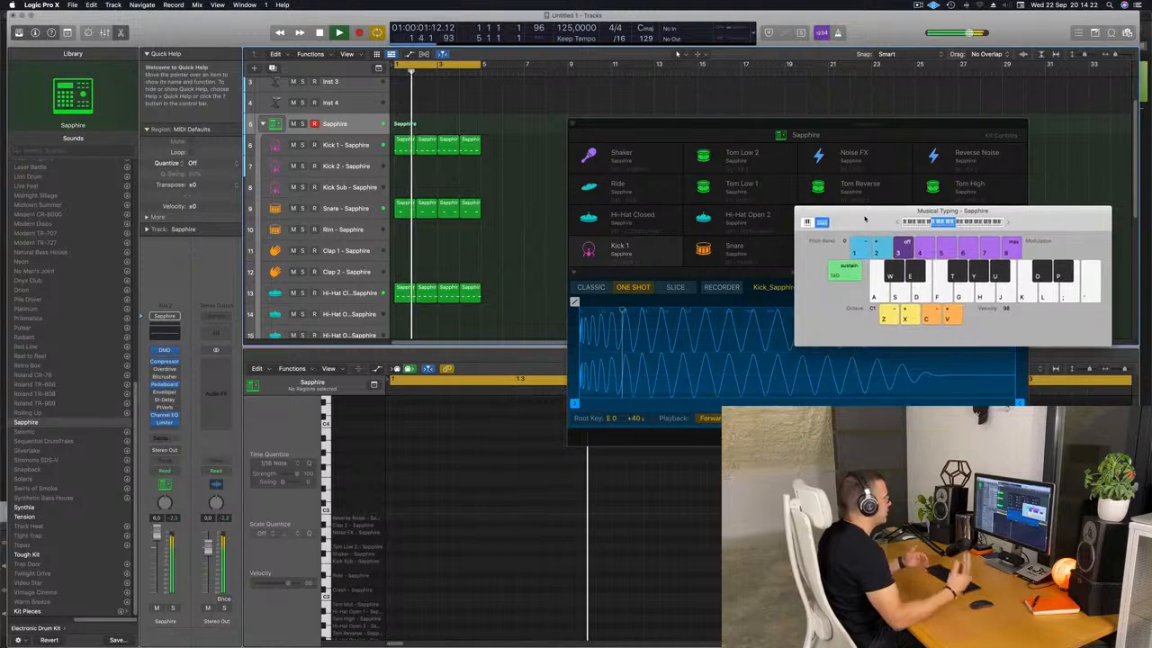
{"action": "left_click_drag", "start_coordinate": [717, 123], "coordinate": [803, 111]}
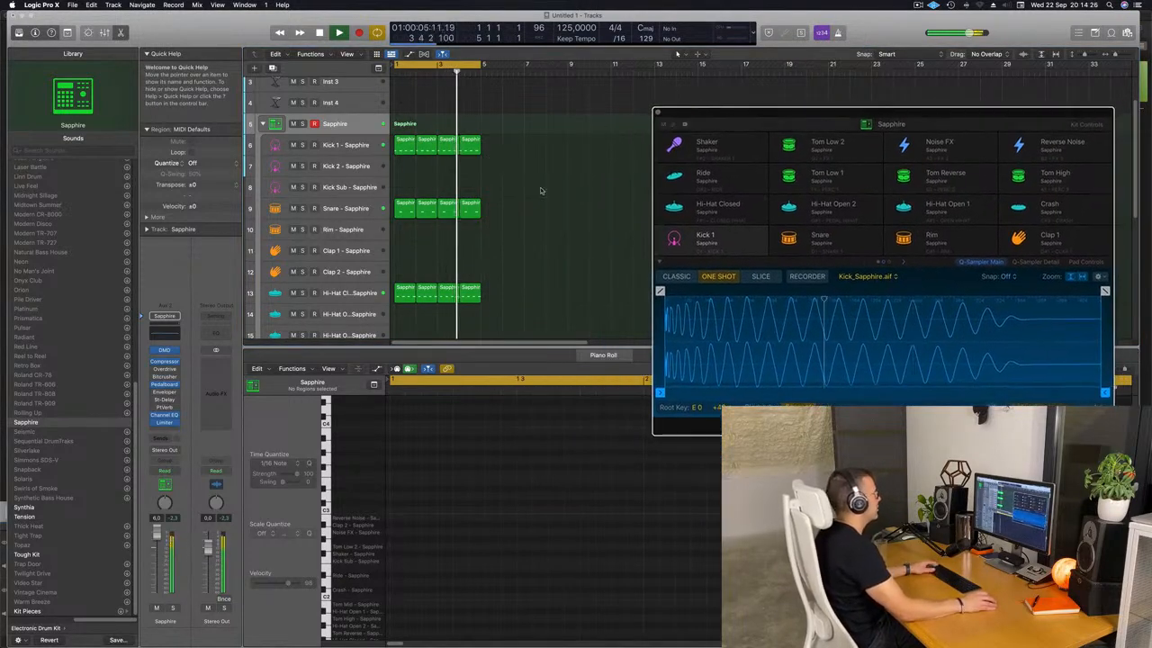
Copy the first Hi-Hat Closed region to the Ride track and shift its four notes an eighth note earlier onto the beats.
{"action": "scroll", "coordinate": [504, 225], "scroll_direction": "down", "scroll_amount": 2}
{"action": "scroll", "coordinate": [504, 207], "scroll_direction": "down", "scroll_amount": 5}
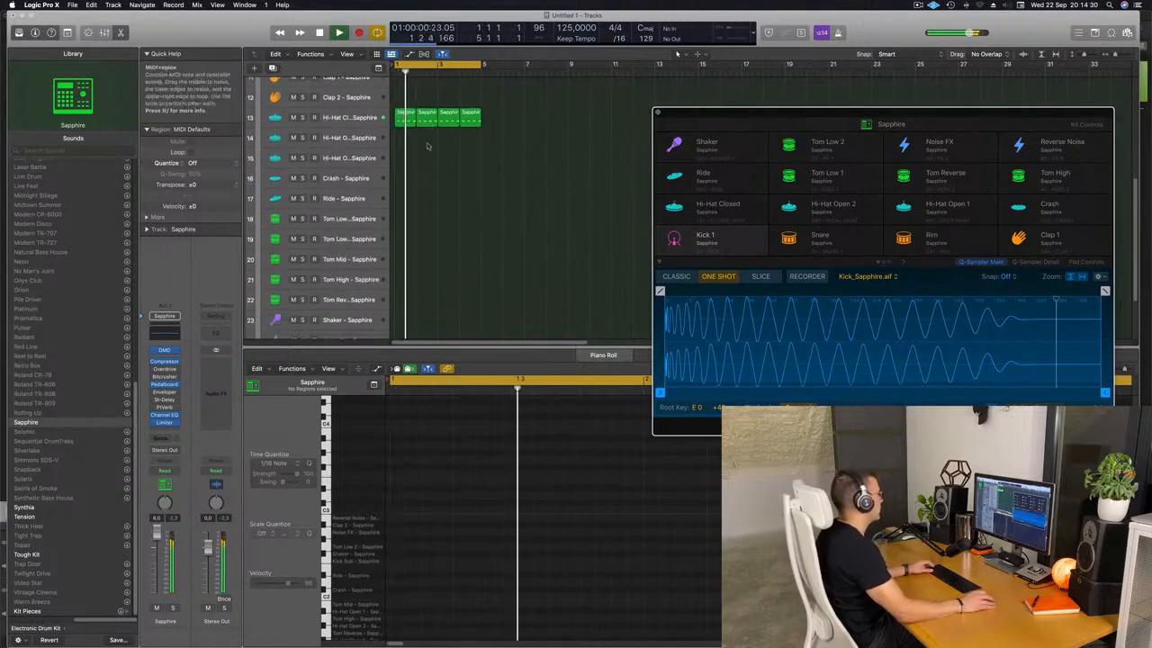
{"action": "left_click", "coordinate": [408, 117]}
{"action": "left_click_drag", "start_coordinate": [408, 117], "coordinate": [407, 209]}
{"action": "left_click_drag", "start_coordinate": [416, 486], "coordinate": [660, 546]}
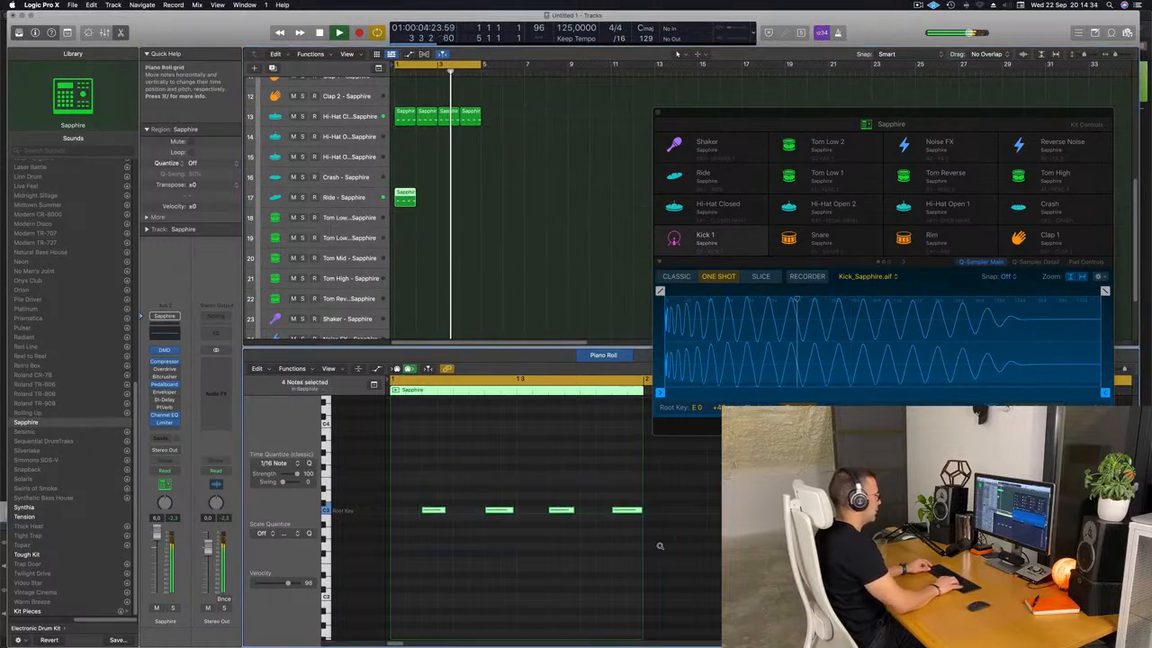
{"action": "key", "text": "alt+Left"}
{"action": "key", "text": "alt+Left"}
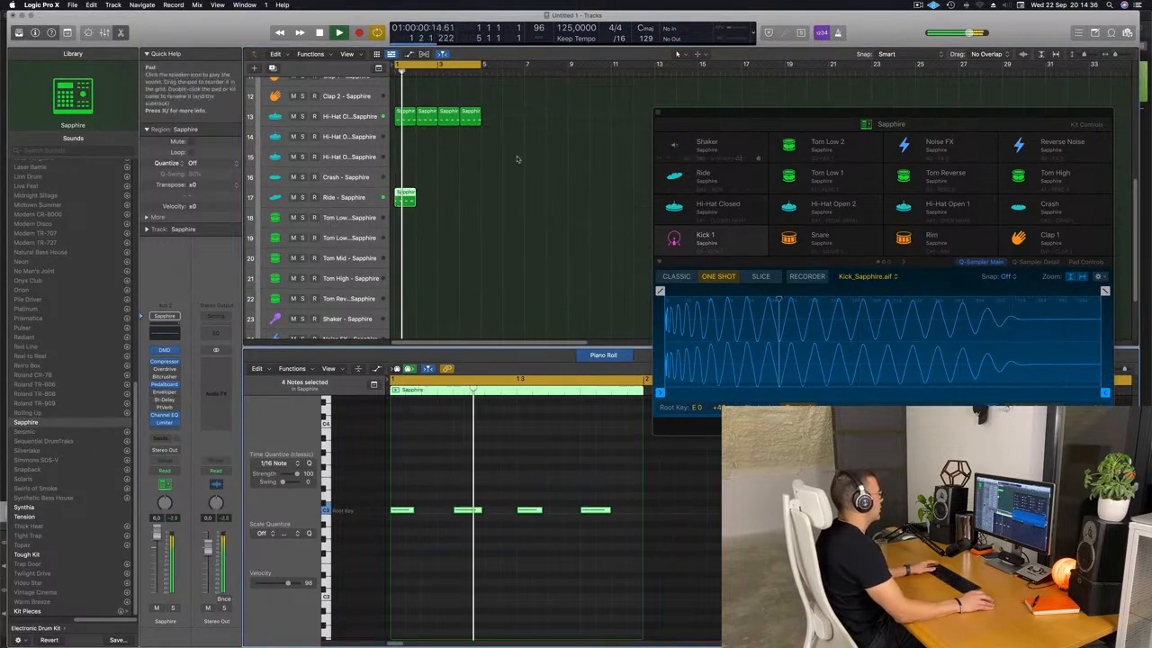
Repeat the one-bar Ride region three times to fill bars 1 to 4.
{"action": "key", "text": "space"}
{"action": "key", "text": "super+r"}
{"action": "key", "text": "super+r"}
{"action": "key", "text": "super+r"}
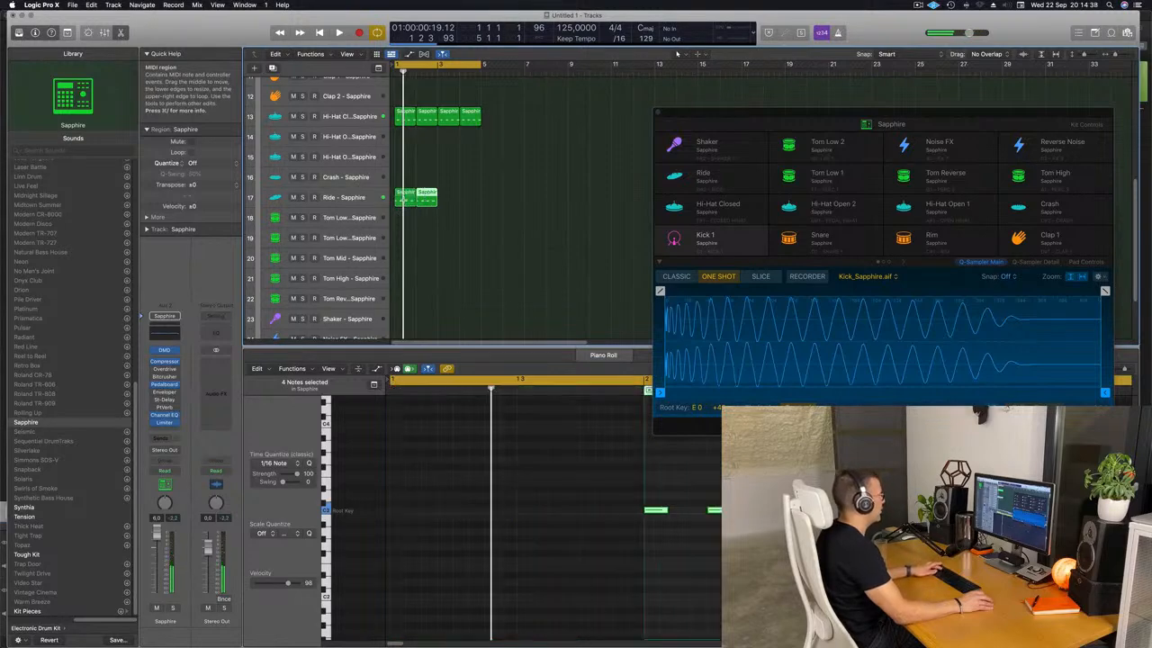
Shorten the ride sample with a fade-out starting near its beginning and a sample end of about 1.831 s.
{"action": "left_click", "coordinate": [369, 196]}
{"action": "key", "text": "space"}
{"action": "left_click_drag", "start_coordinate": [781, 118], "coordinate": [653, 123]}
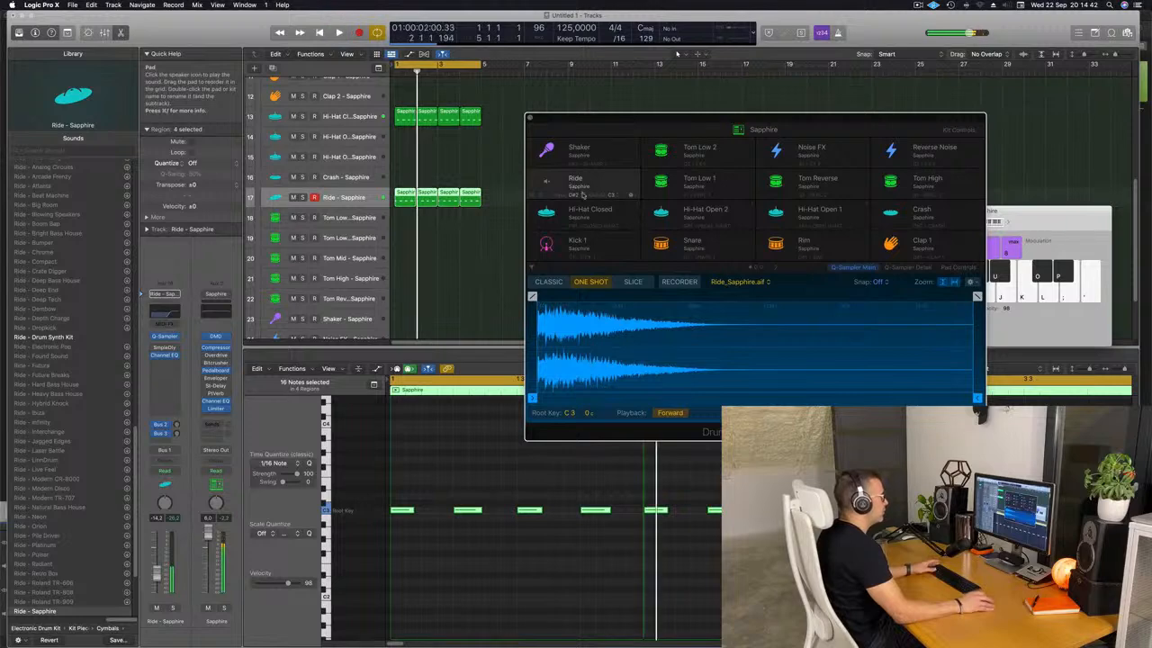
{"action": "left_click_drag", "start_coordinate": [977, 296], "coordinate": [614, 297]}
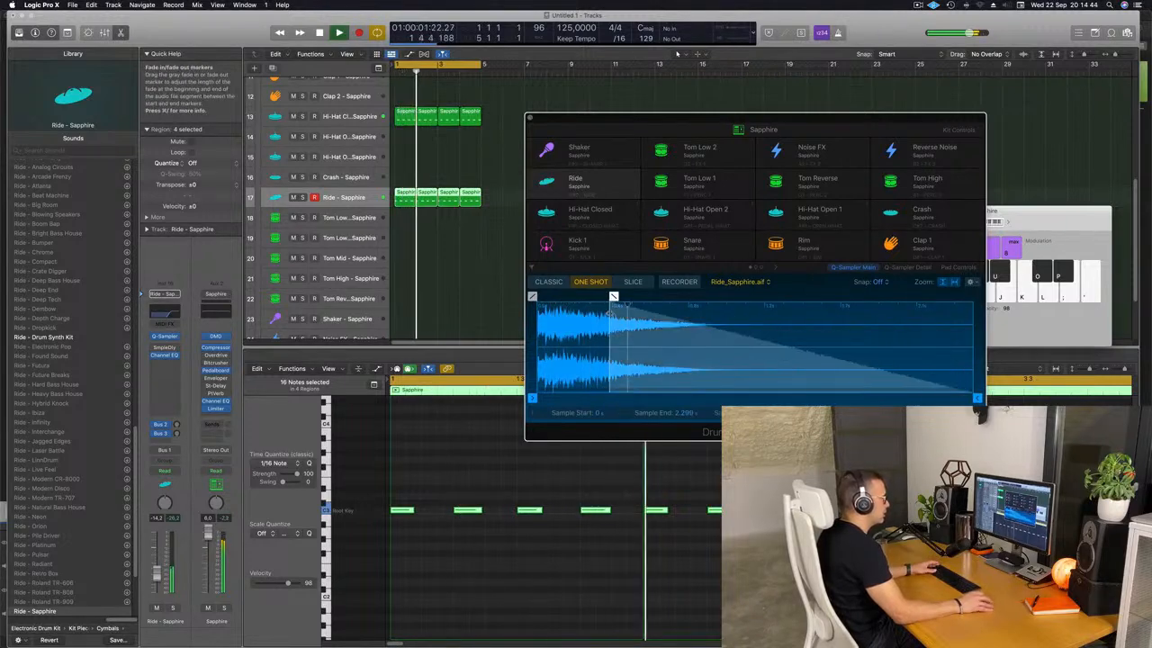
{"action": "mouse_move", "coordinate": [977, 398]}
{"action": "left_mouse_down"}
{"action": "mouse_move", "coordinate": [926, 398]}
{"action": "mouse_move", "coordinate": [957, 398]}
{"action": "mouse_move", "coordinate": [940, 398]}
{"action": "left_mouse_up"}
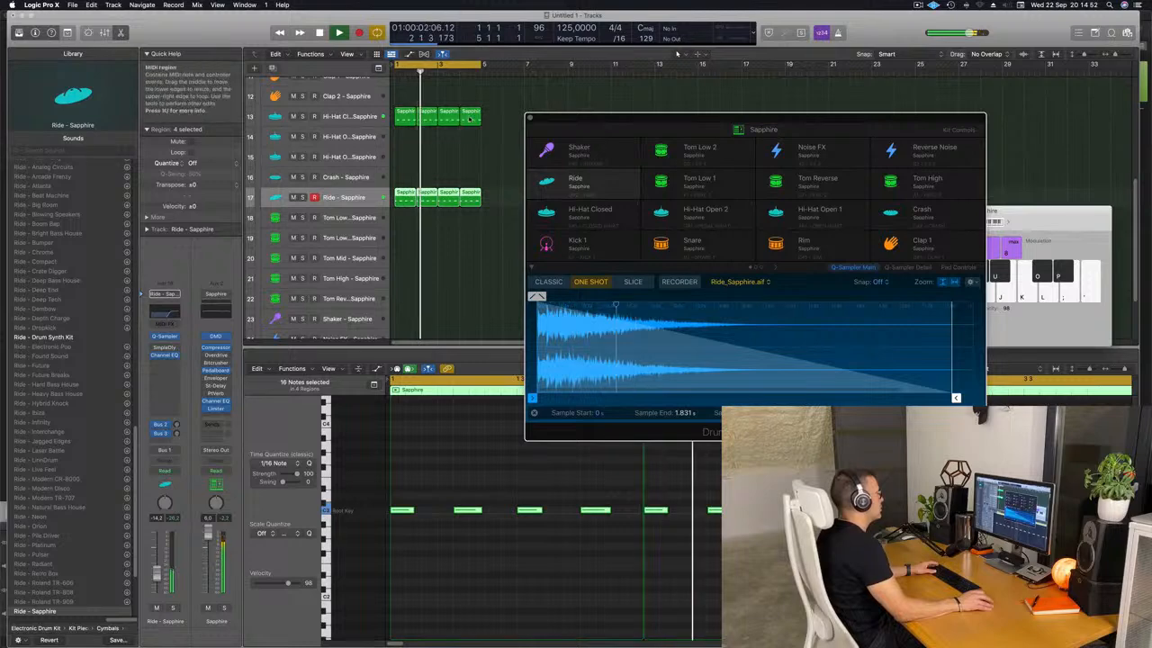
Close the drum kit window and reduce the track height to review all drum tracks while the loop plays.
{"action": "left_click", "coordinate": [530, 118]}
{"action": "key", "text": "super+Up"}
{"action": "key", "text": "super+Up"}
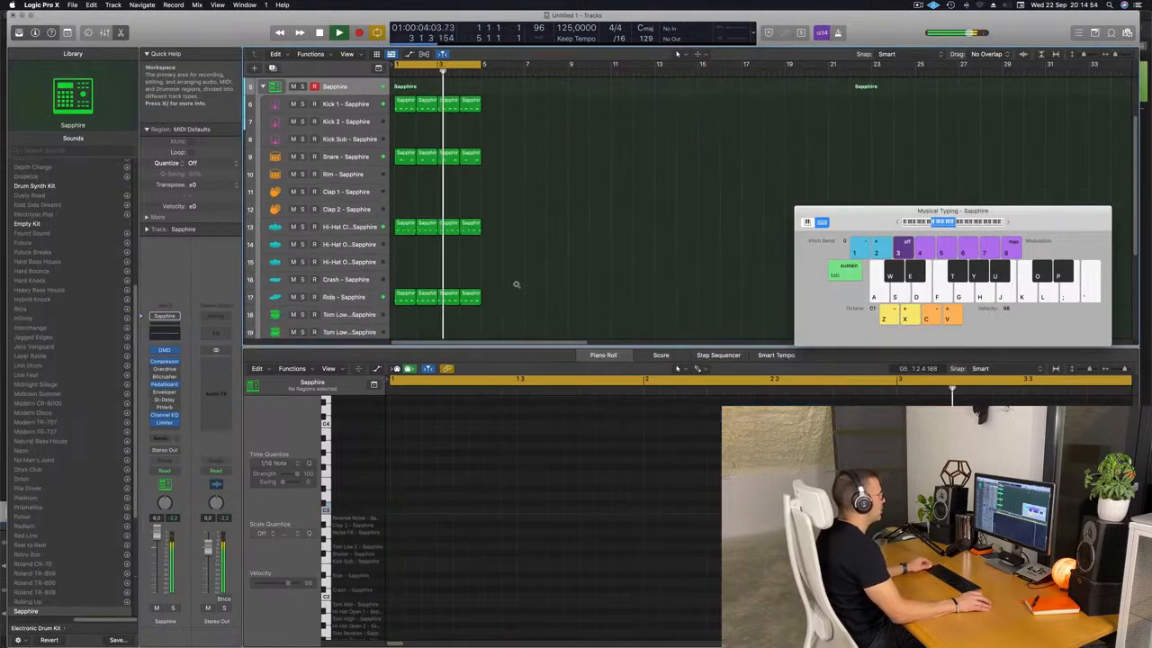
{"action": "scroll", "coordinate": [520, 285], "scroll_direction": "down", "scroll_amount": 2}
{"action": "scroll", "coordinate": [519, 285], "scroll_direction": "up", "scroll_amount": 1}
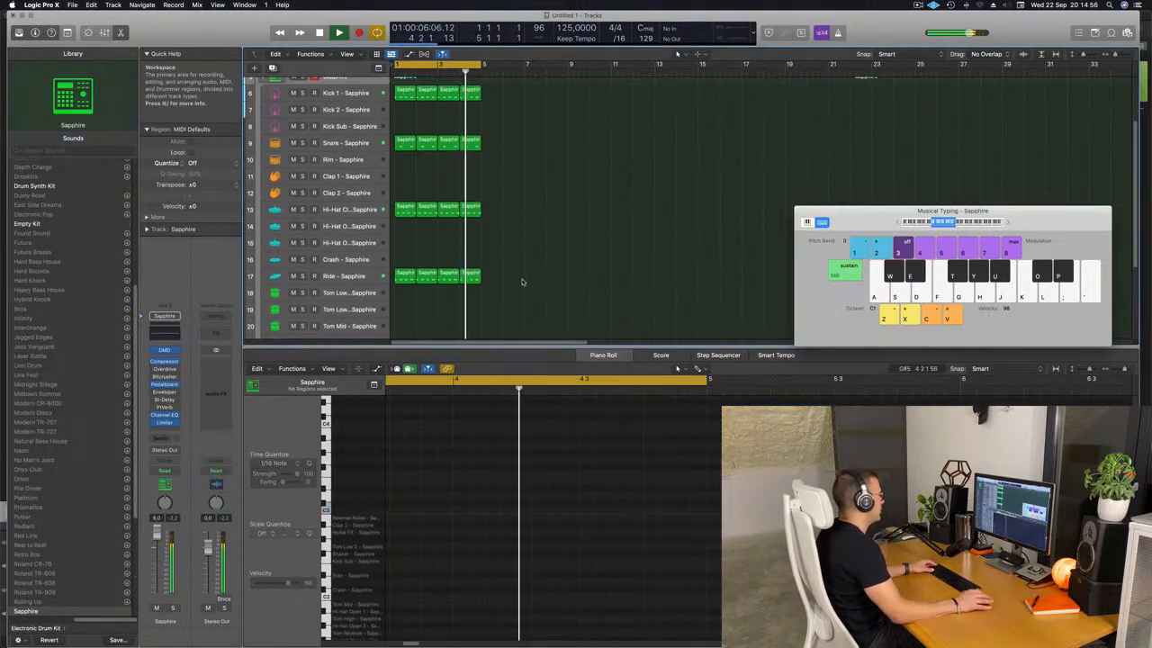
{"action": "scroll", "coordinate": [557, 277], "scroll_direction": "down", "scroll_amount": 2}
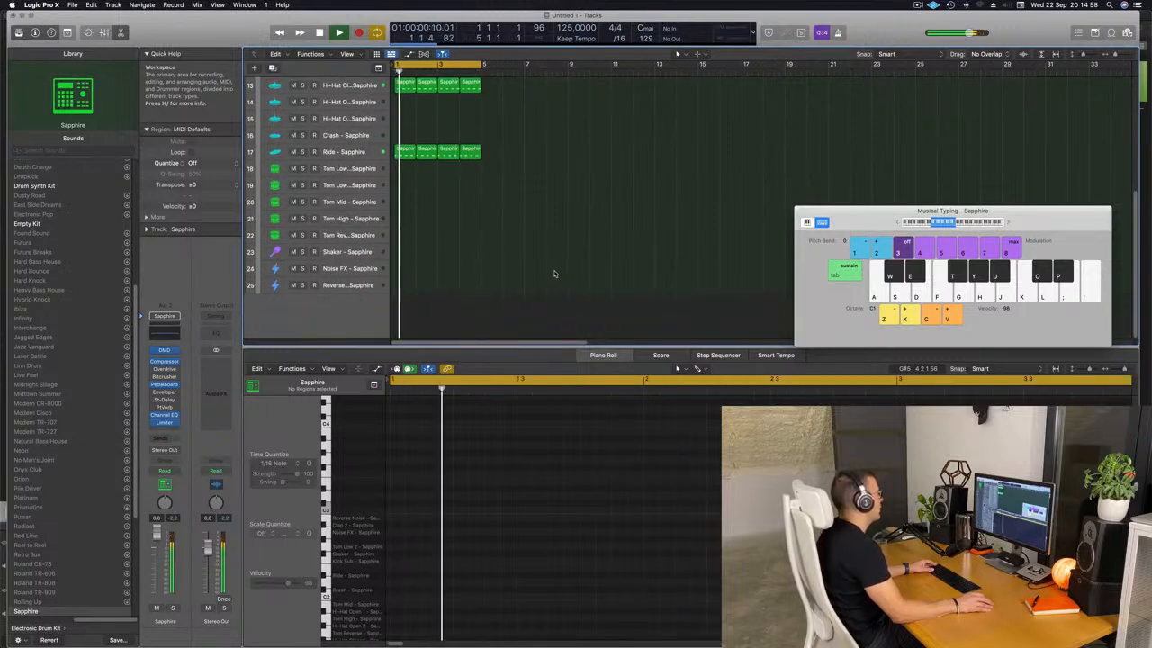
{"action": "scroll", "coordinate": [531, 252], "scroll_direction": "up", "scroll_amount": 4}
{"action": "key", "text": "space"}
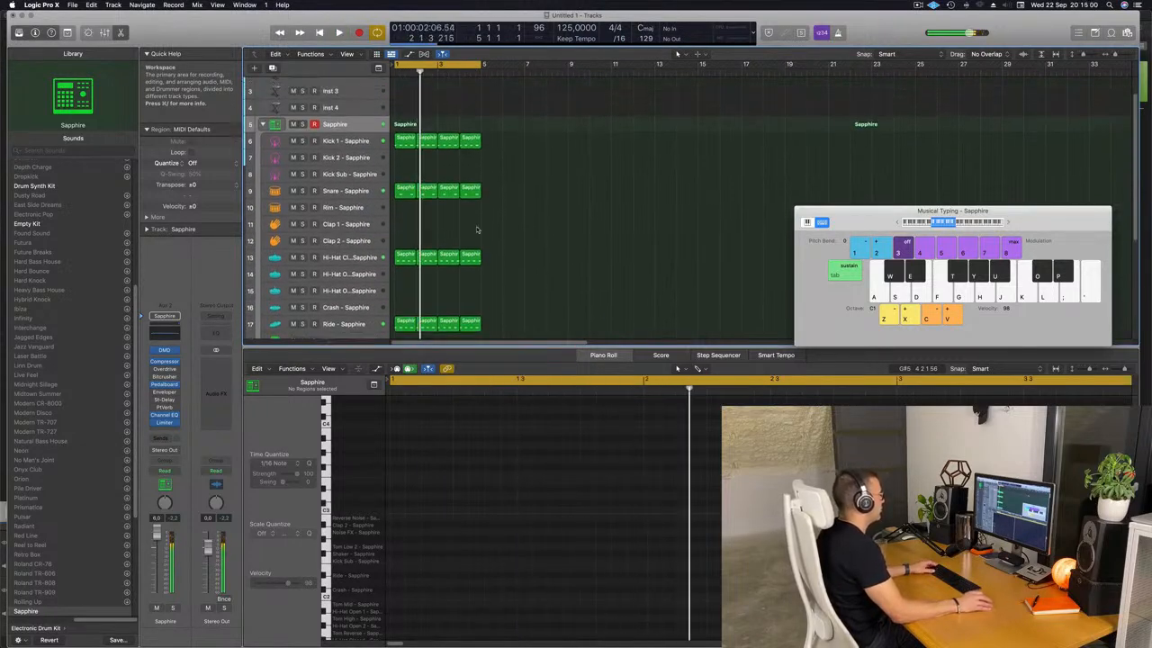
Copy the first Snare region to the Clap 1 track and shift its two notes onto beats 1 and 3.
{"action": "left_click", "coordinate": [401, 259]}
{"action": "left_click", "coordinate": [401, 190]}
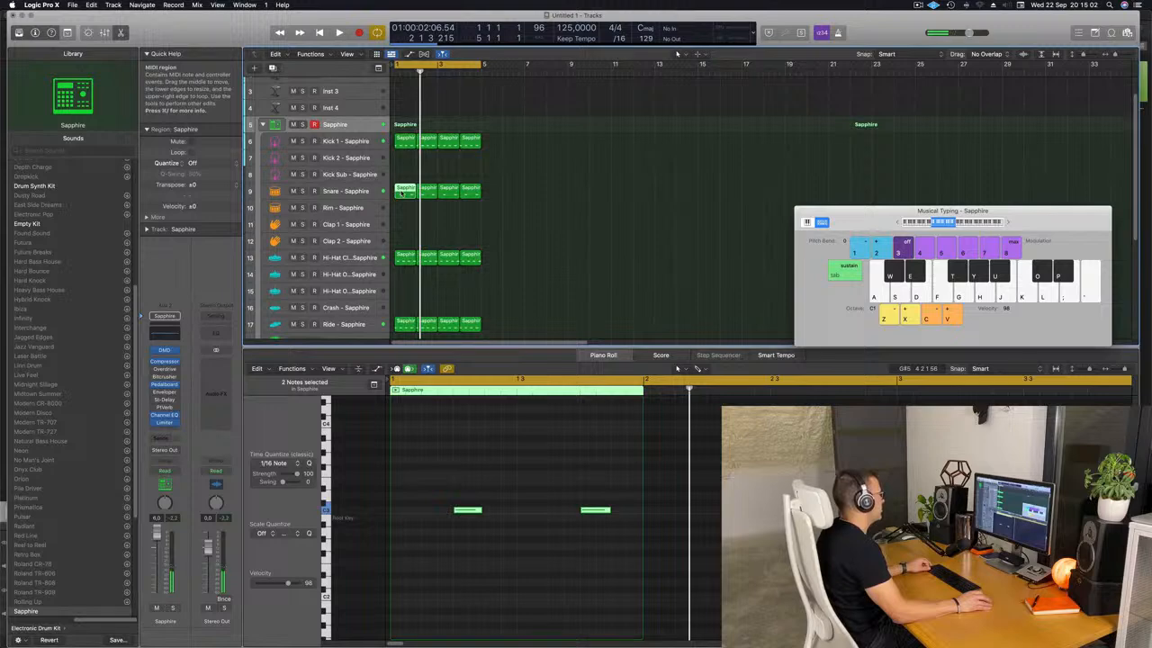
{"action": "left_click_drag", "start_coordinate": [401, 192], "coordinate": [402, 225]}
{"action": "left_click_drag", "start_coordinate": [441, 461], "coordinate": [733, 567]}
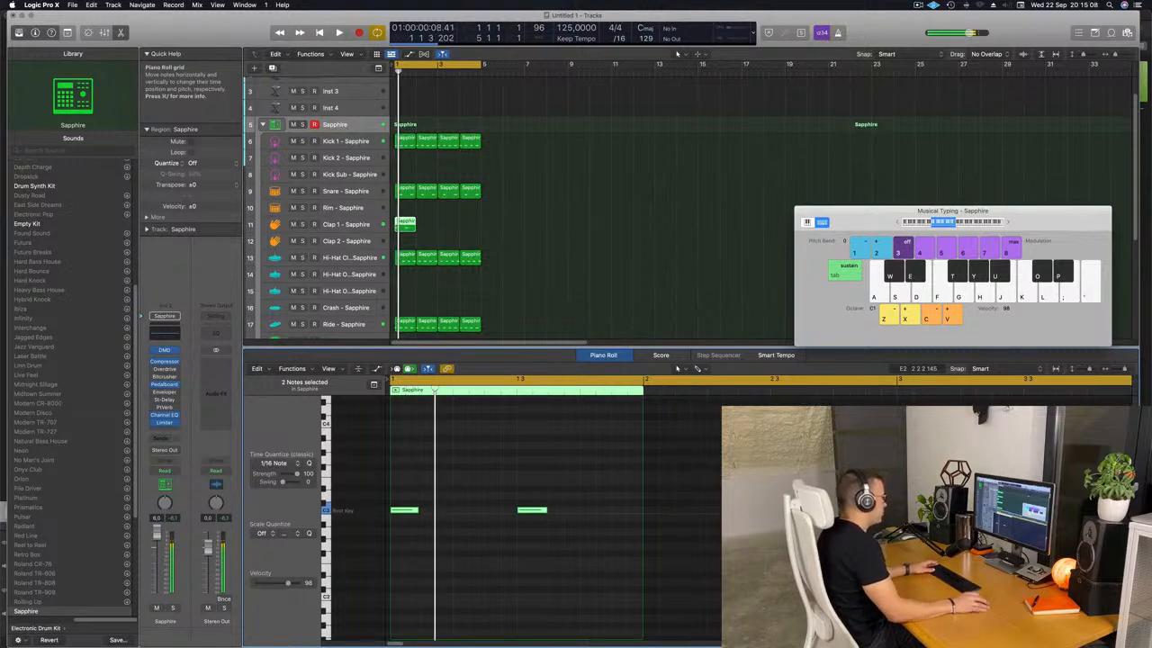
{"action": "left_click_drag", "start_coordinate": [577, 490], "coordinate": [401, 538]}
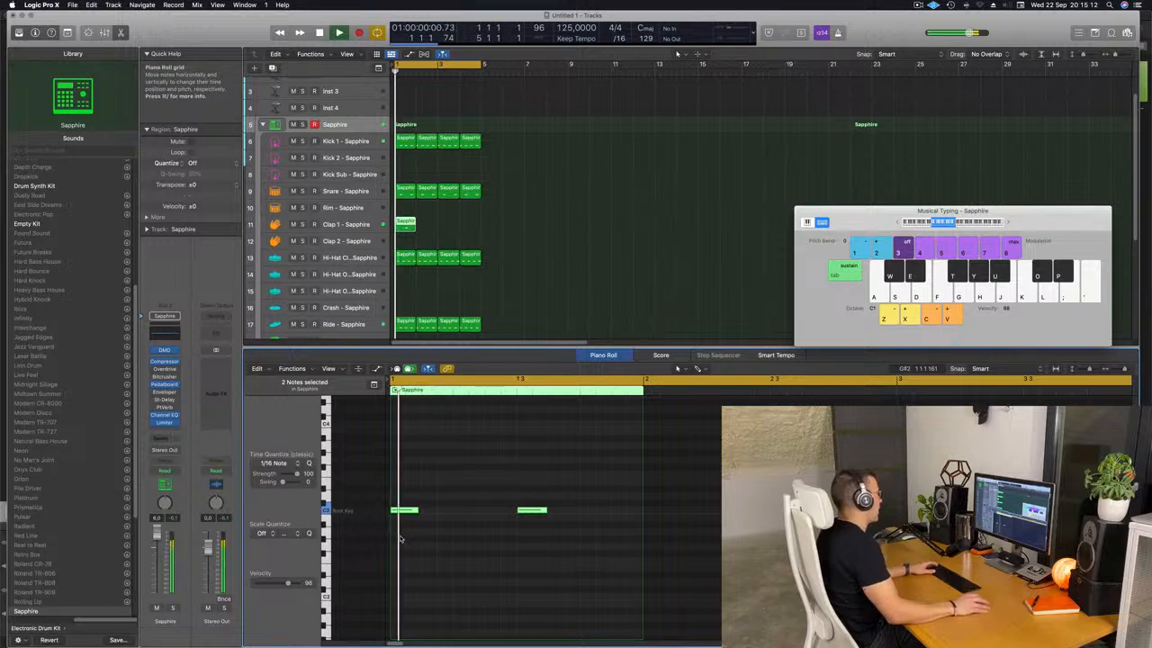
Delete the second note of the Clap 1 region and move the region to the Clap 2 track.
{"action": "left_click_drag", "start_coordinate": [532, 487], "coordinate": [553, 523]}
{"action": "key", "text": "Delete"}
{"action": "key", "text": "space"}
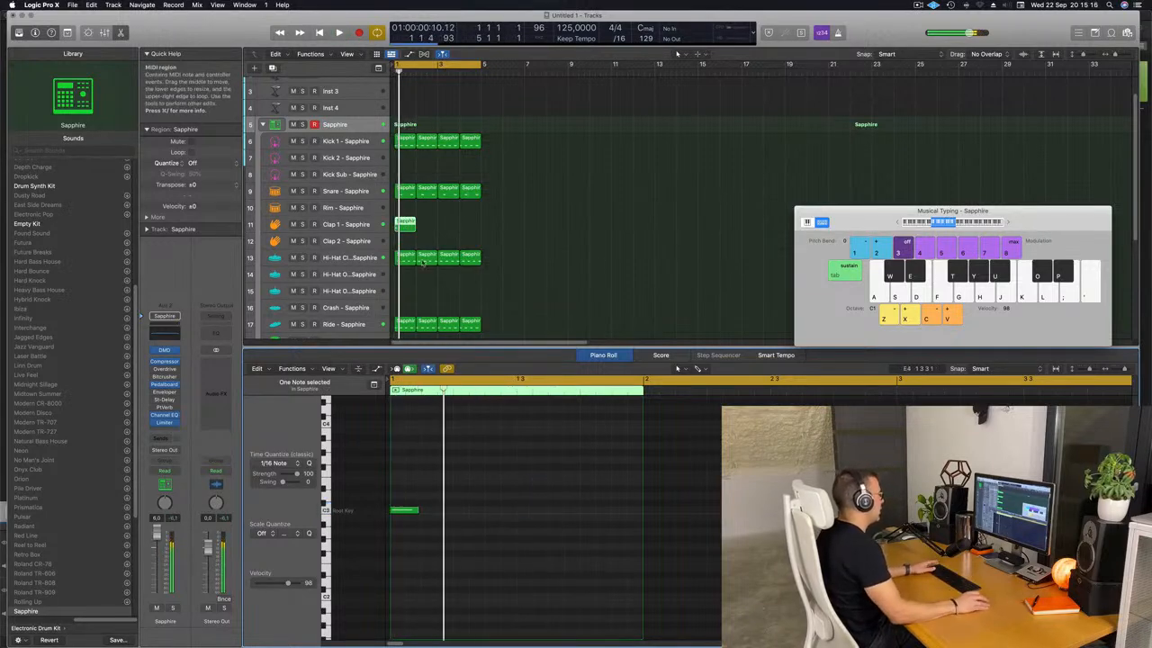
{"action": "left_click_drag", "start_coordinate": [406, 225], "coordinate": [407, 241]}
{"action": "key", "text": "space"}
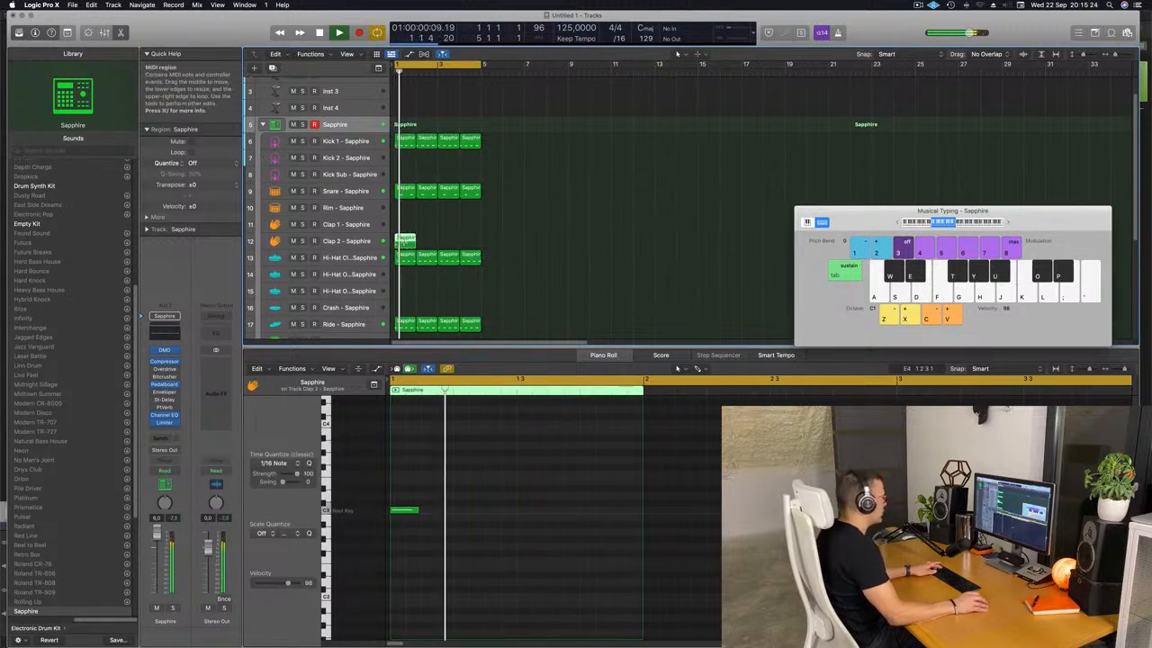
Repeat the one-bar Clap 2 region three times to fill bars 1 to 4.
{"action": "key", "text": "super+r"}
{"action": "key", "text": "super+r"}
{"action": "key", "text": "super+r"}
Set the Clap 2 track's Bus 3 delay send to -5.0 while the loop plays.
{"action": "left_click", "coordinate": [352, 242]}
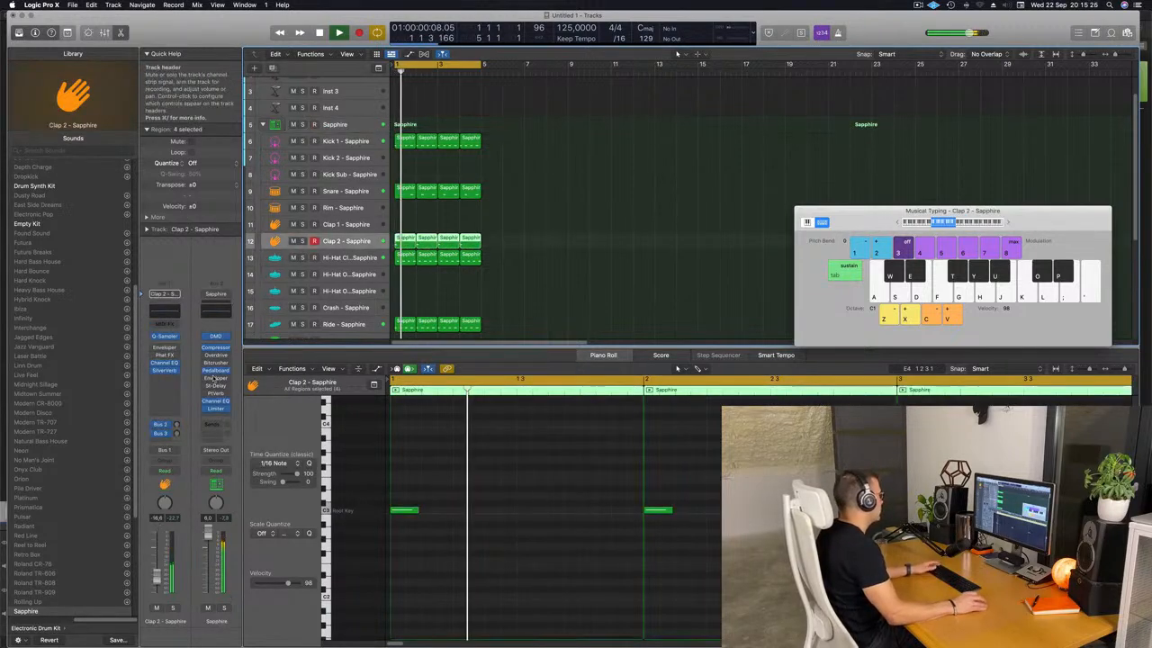
{"action": "left_click", "coordinate": [178, 424]}
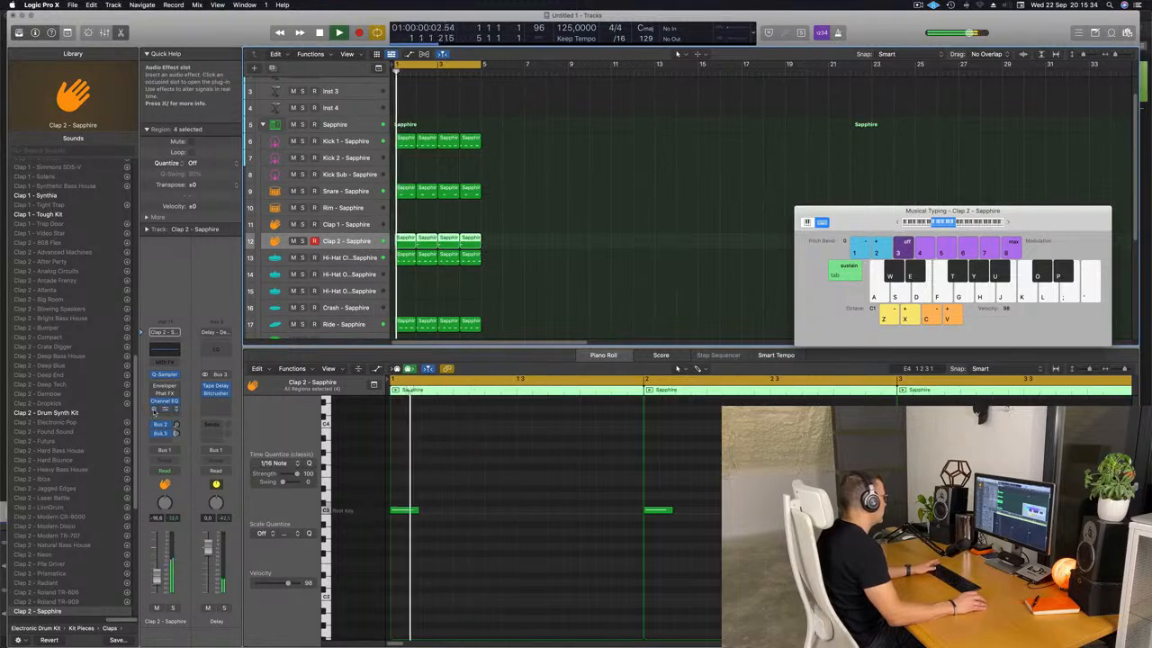
{"action": "key", "text": "Return"}
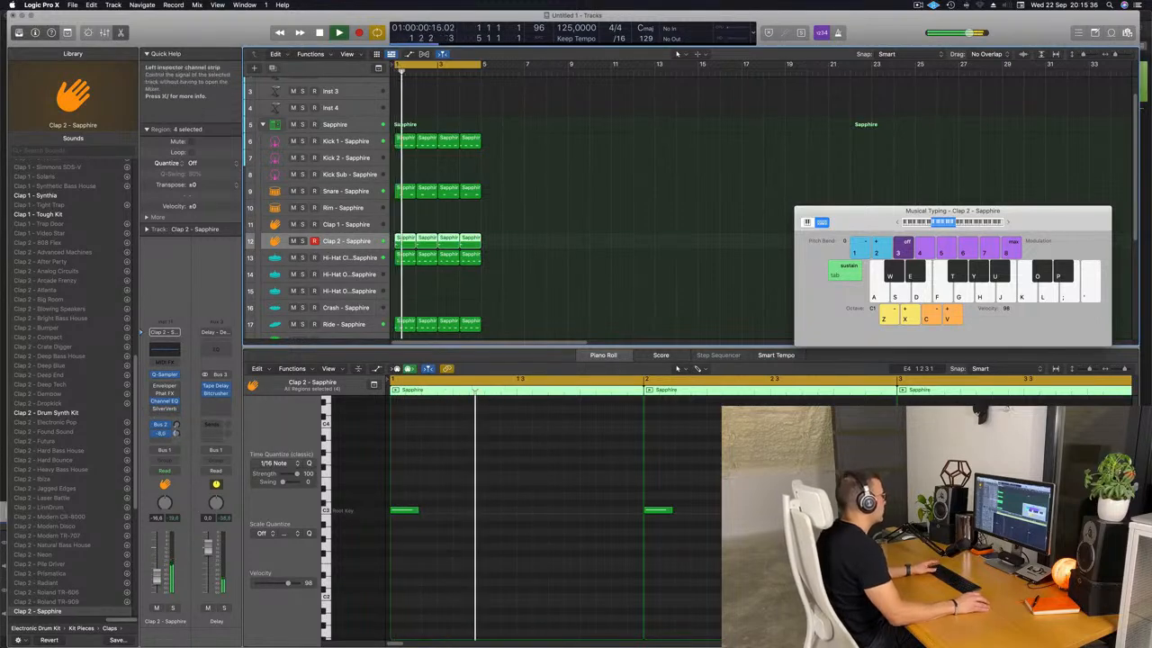
{"action": "left_click", "coordinate": [470, 287]}
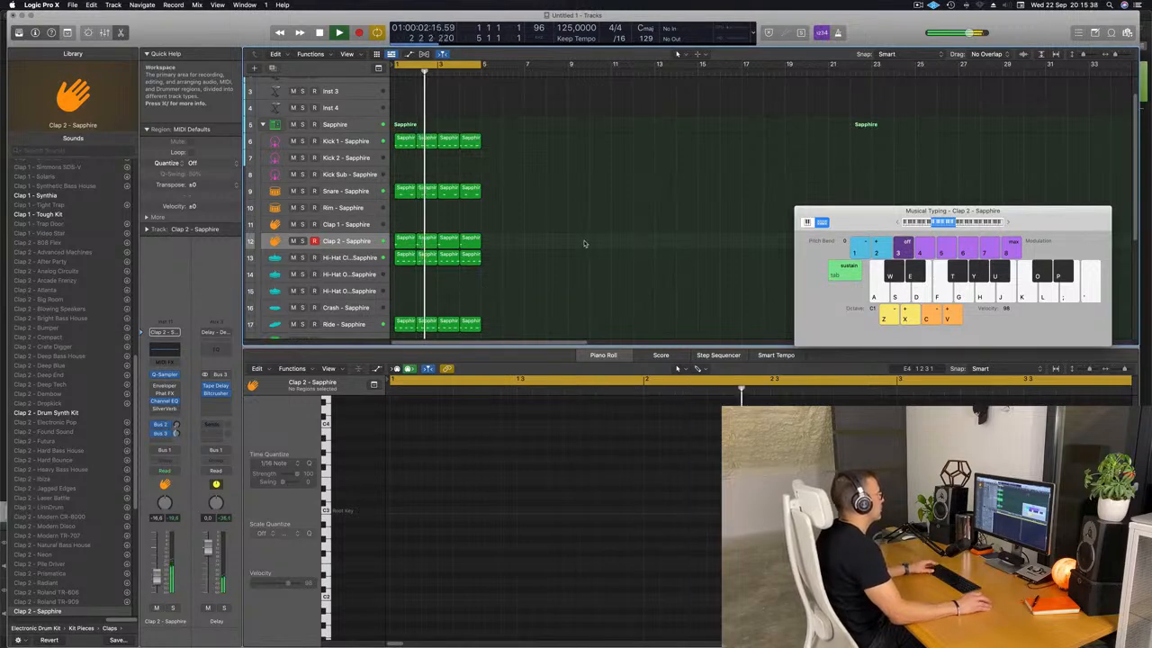
Delete the Clap 2 regions in bars 2 and 4.
{"action": "scroll", "coordinate": [583, 243], "scroll_direction": "down", "scroll_amount": 2}
{"action": "key", "text": "space"}
{"action": "left_click", "coordinate": [426, 207]}
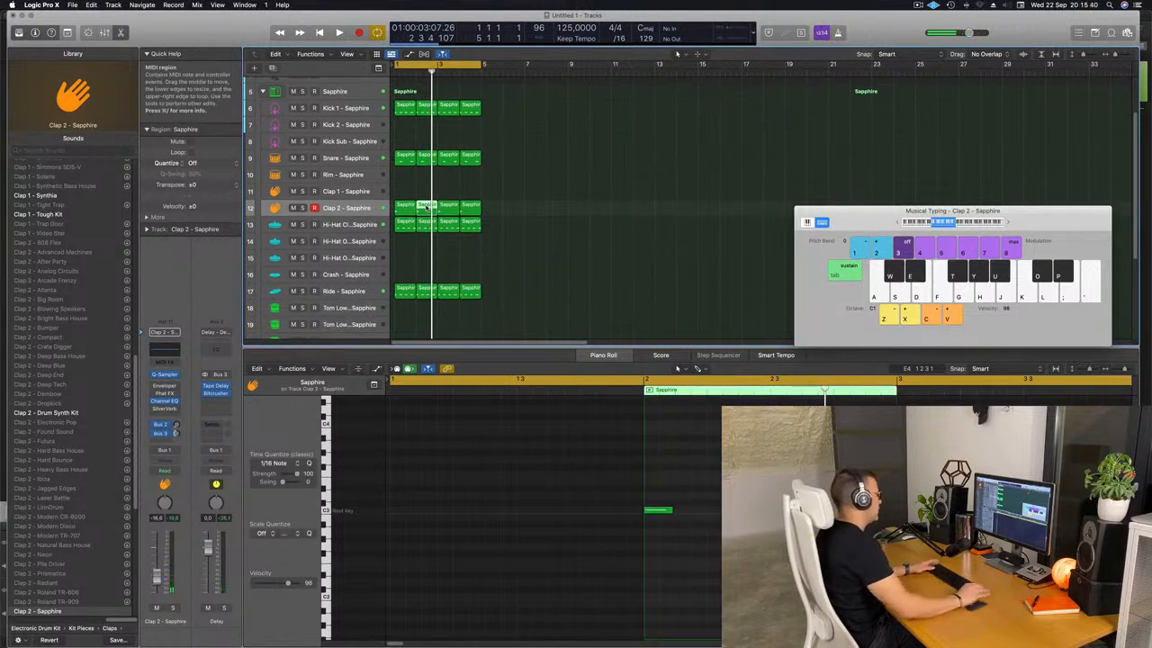
{"action": "key", "text": "Delete"}
{"action": "key", "text": "space"}
{"action": "left_click", "coordinate": [471, 208]}
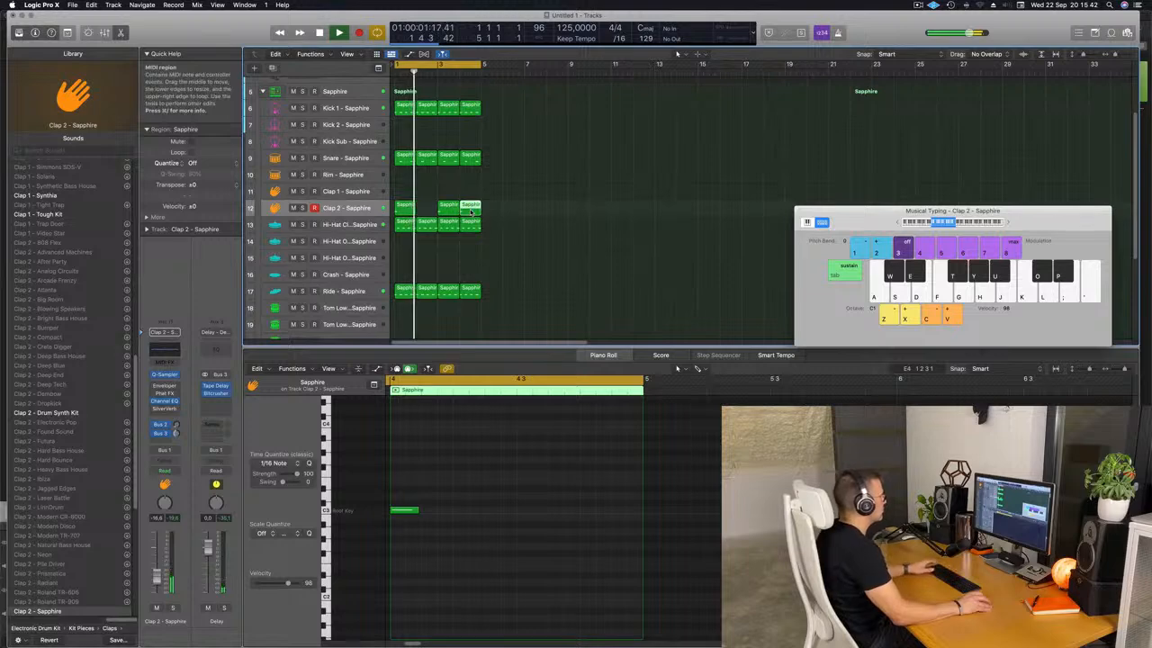
{"action": "key", "text": "Delete"}
{"action": "scroll", "coordinate": [539, 217], "scroll_direction": "down", "scroll_amount": 2}
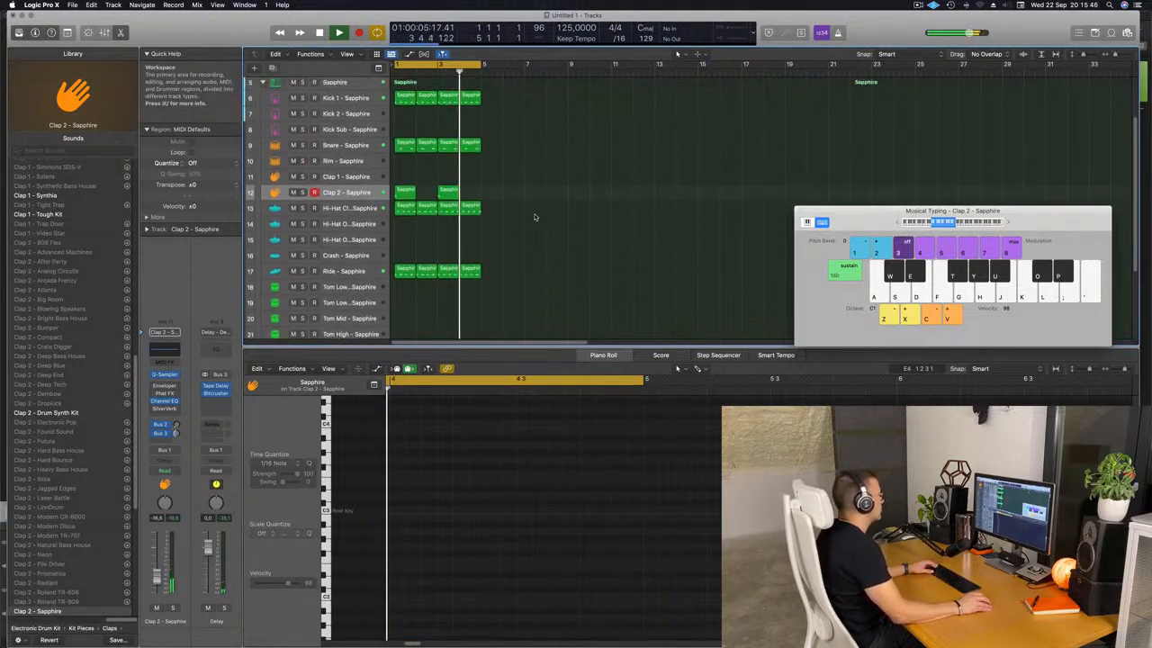
Copy the first Clap 2 region to bar 1 of the Crash track and play the loop.
{"action": "scroll", "coordinate": [468, 207], "scroll_direction": "down", "scroll_amount": 1}
{"action": "key", "text": "space"}
{"action": "left_click", "coordinate": [405, 187]}
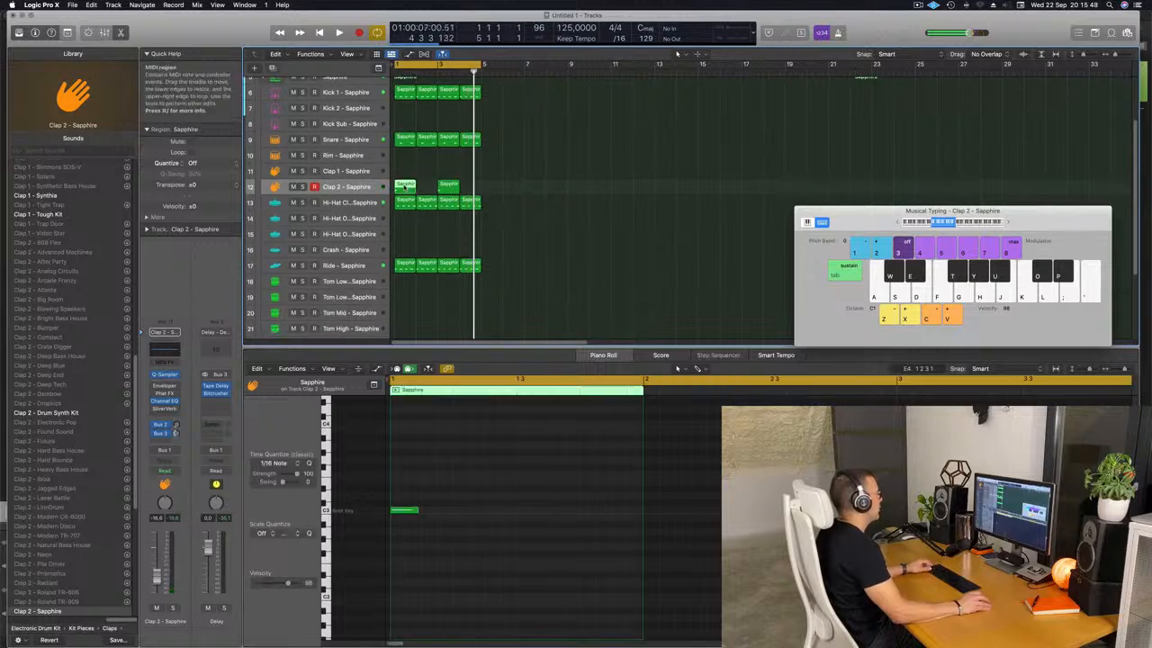
{"action": "left_click_drag", "start_coordinate": [403, 186], "coordinate": [399, 257]}
{"action": "key", "text": "space"}
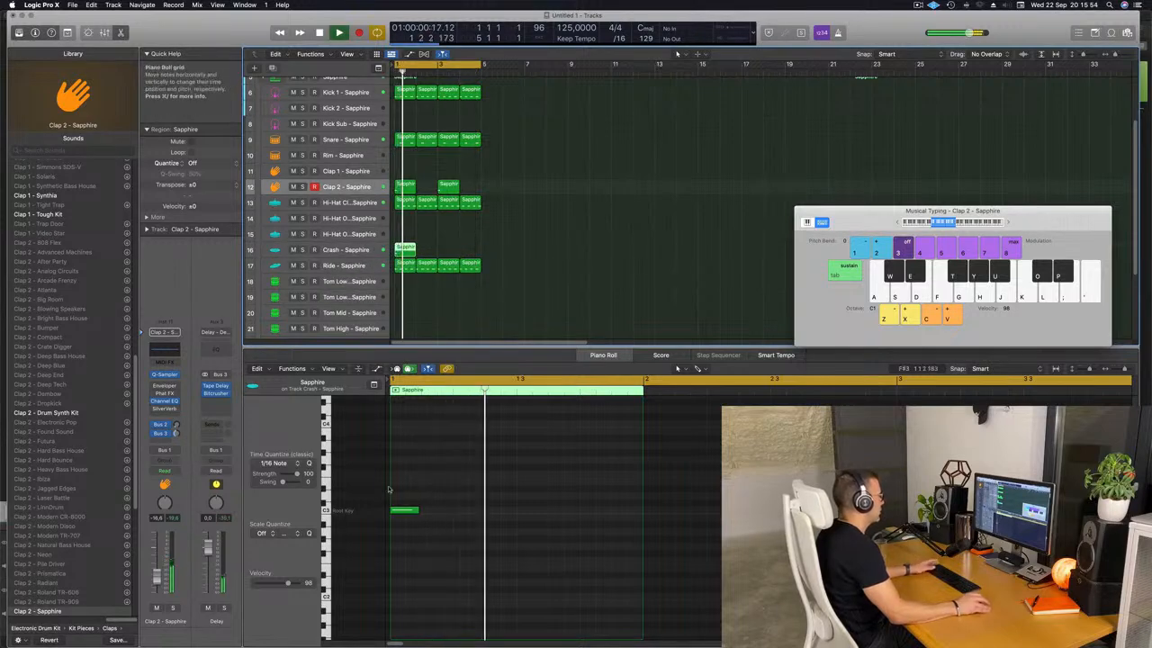
Try the Crash region's note one octave higher and bring it back to its original pitch.
{"action": "left_click_drag", "start_coordinate": [407, 486], "coordinate": [429, 535]}
{"action": "key", "text": "space"}
{"action": "key", "text": "alt+shift+Up"}
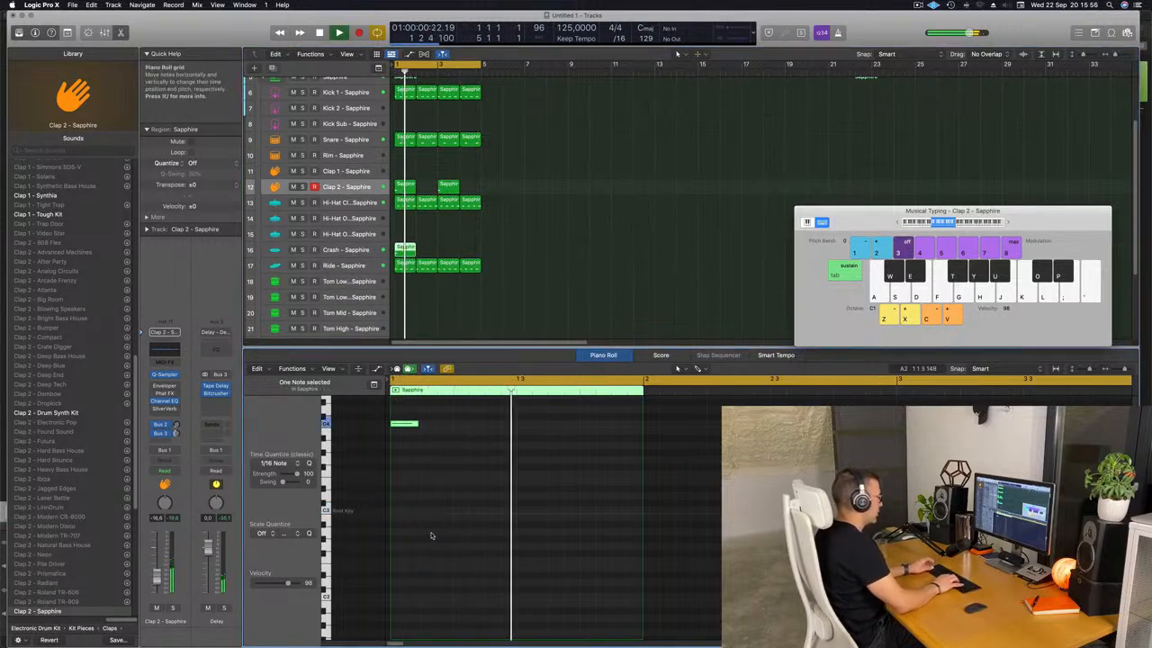
{"action": "key", "text": "alt+shift+Up"}
{"action": "key", "text": "alt+shift+Down"}
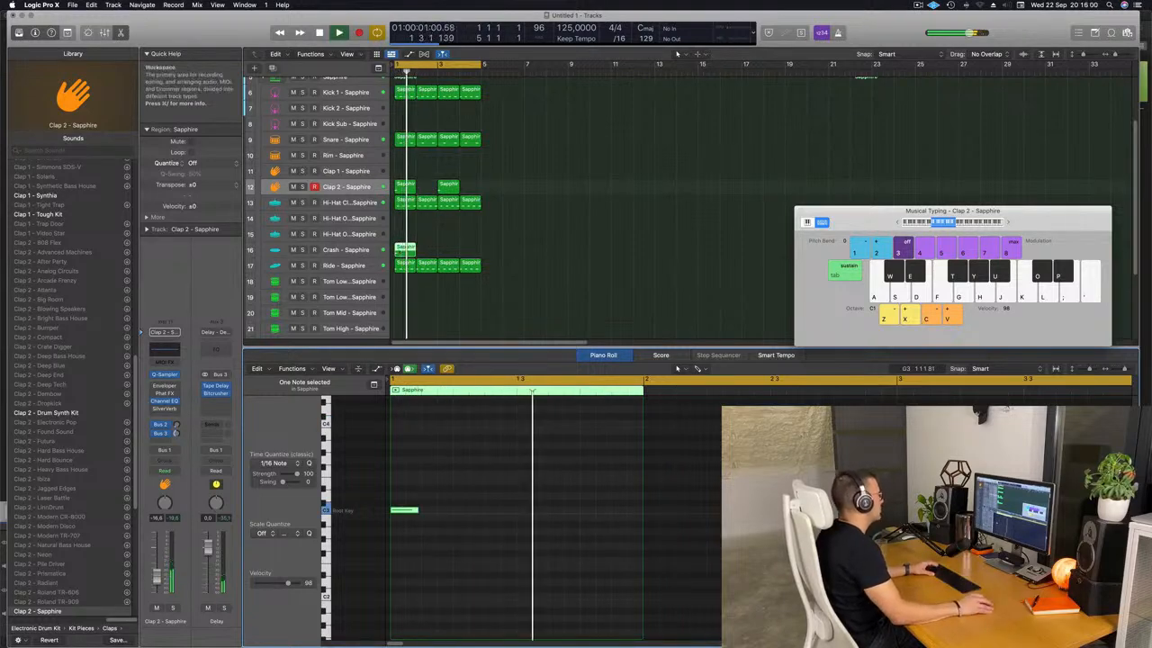
Copy the first Ride region to bar 1 of the Tom Low 1 track.
{"action": "key", "text": "space"}
{"action": "scroll", "coordinate": [518, 257], "scroll_direction": "up", "scroll_amount": 2}
{"action": "scroll", "coordinate": [517, 257], "scroll_direction": "down", "scroll_amount": 3}
{"action": "scroll", "coordinate": [501, 279], "scroll_direction": "down", "scroll_amount": 2}
{"action": "left_click", "coordinate": [404, 221]}
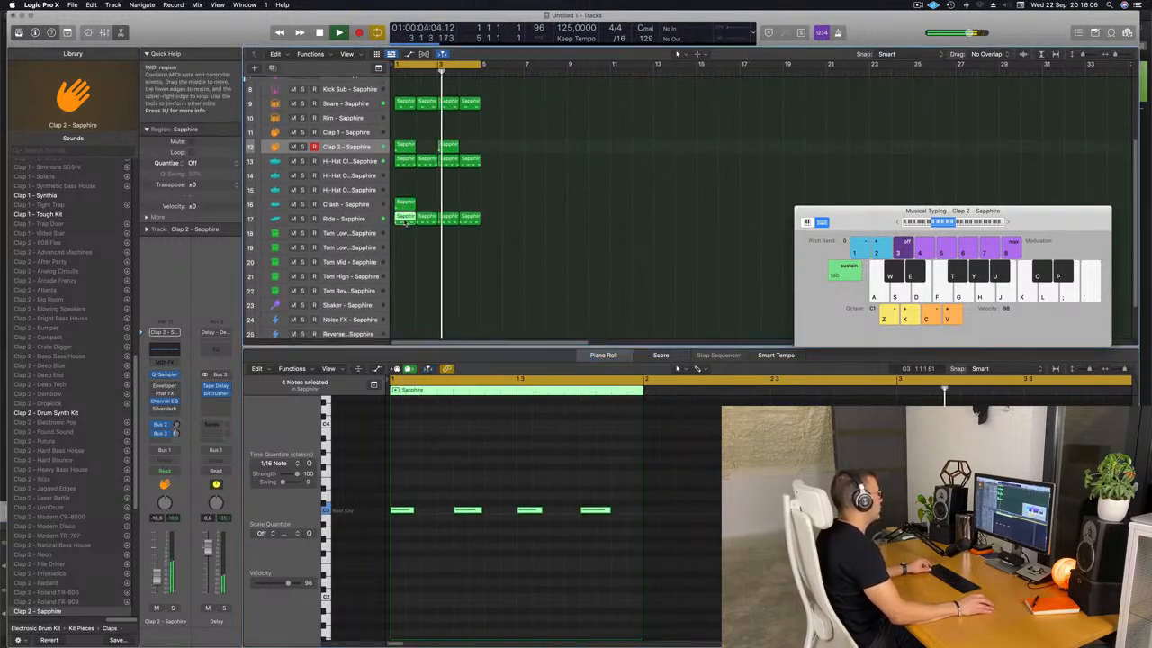
{"action": "left_click_drag", "start_coordinate": [404, 221], "coordinate": [406, 243]}
Delete the first three notes of the Tom Low 1 region and shift the remaining one to the second half of beat 4.
{"action": "left_click_drag", "start_coordinate": [396, 485], "coordinate": [559, 546]}
{"action": "key", "text": "Delete"}
{"action": "scroll", "coordinate": [523, 506], "scroll_direction": "up", "scroll_amount": 1}
{"action": "scroll", "coordinate": [540, 506], "scroll_direction": "down", "scroll_amount": 3}
{"action": "left_click", "coordinate": [554, 509]}
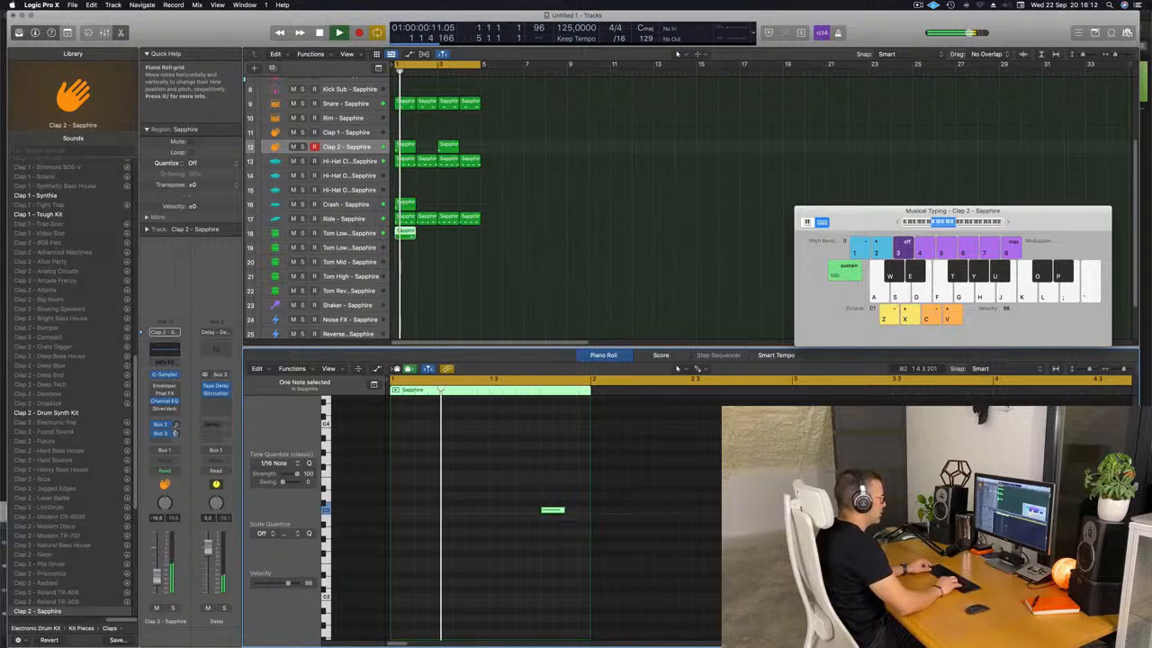
{"action": "scroll", "coordinate": [494, 510], "scroll_direction": "down", "scroll_amount": 3}
{"action": "scroll", "coordinate": [494, 509], "scroll_direction": "down", "scroll_amount": 4}
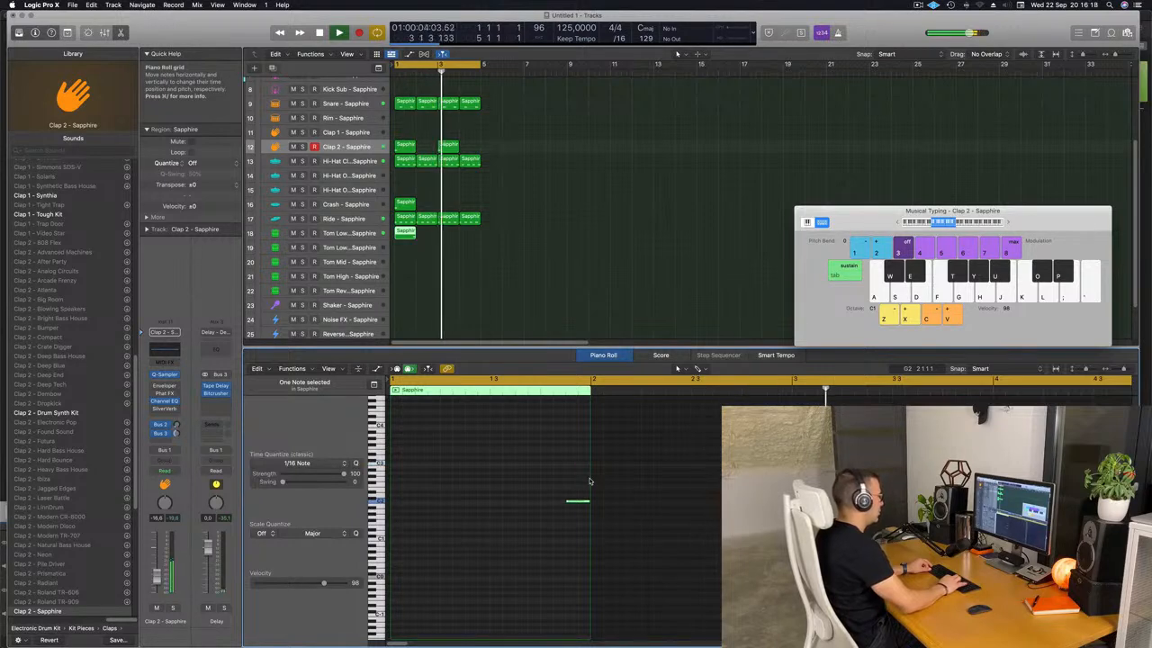
Repeat the one-bar Tom Low 1 region three times to fill bars 1 to 4, removing any copy beyond the loop.
{"action": "key", "text": "Return"}
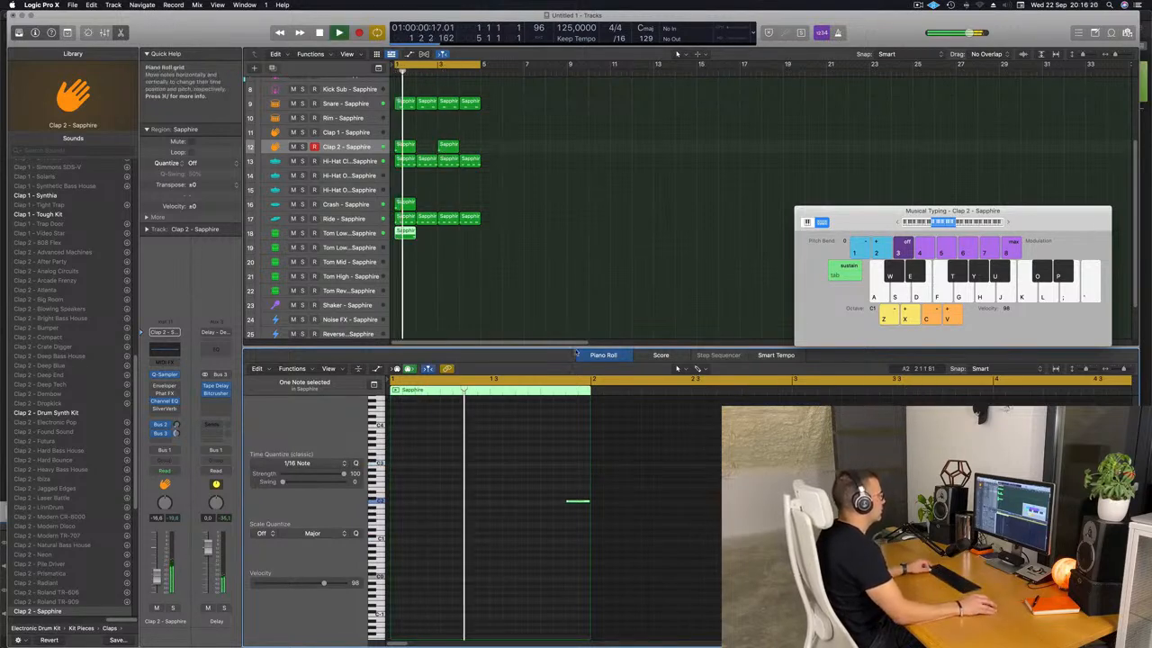
{"action": "scroll", "coordinate": [543, 293], "scroll_direction": "up", "scroll_amount": 3}
{"action": "key", "text": "Return"}
{"action": "key", "text": "space"}
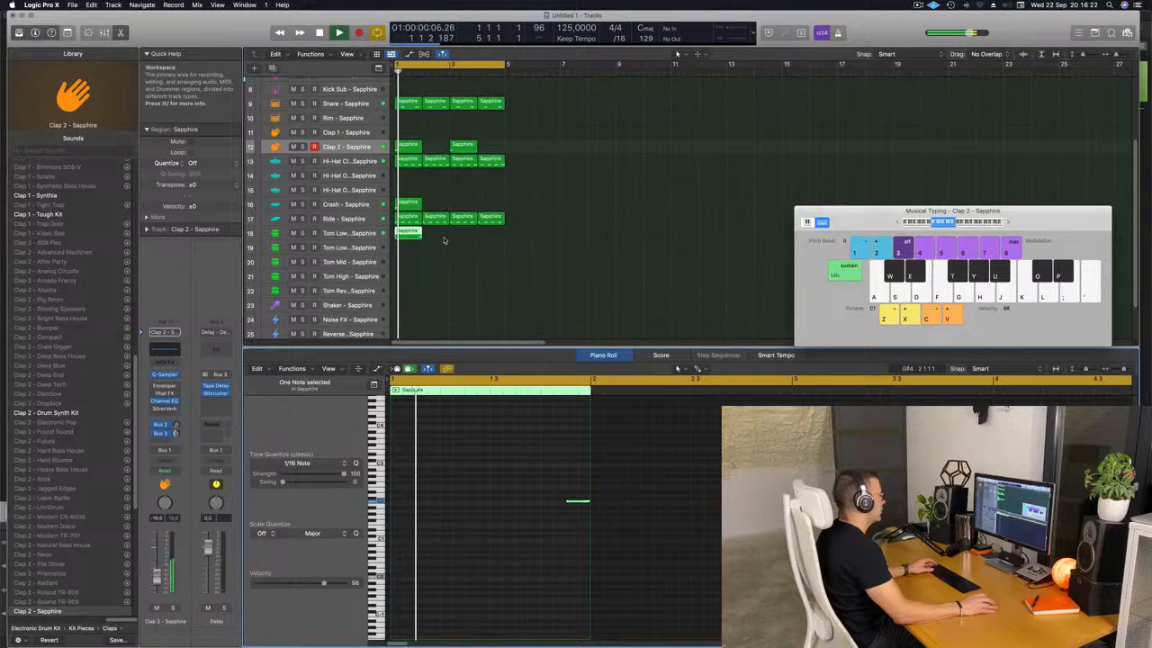
{"action": "key", "text": "super+r"}
{"action": "key", "text": "super+r"}
{"action": "key", "text": "super+r"}
{"action": "key", "text": "super+r"}
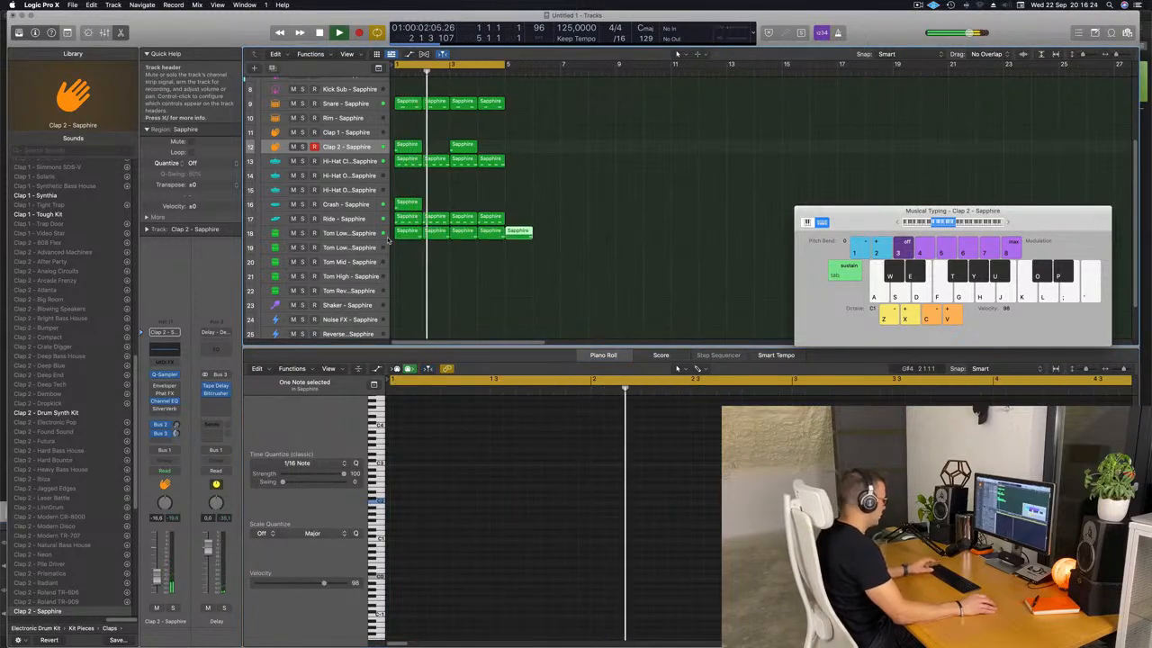
{"action": "key", "text": "Delete"}
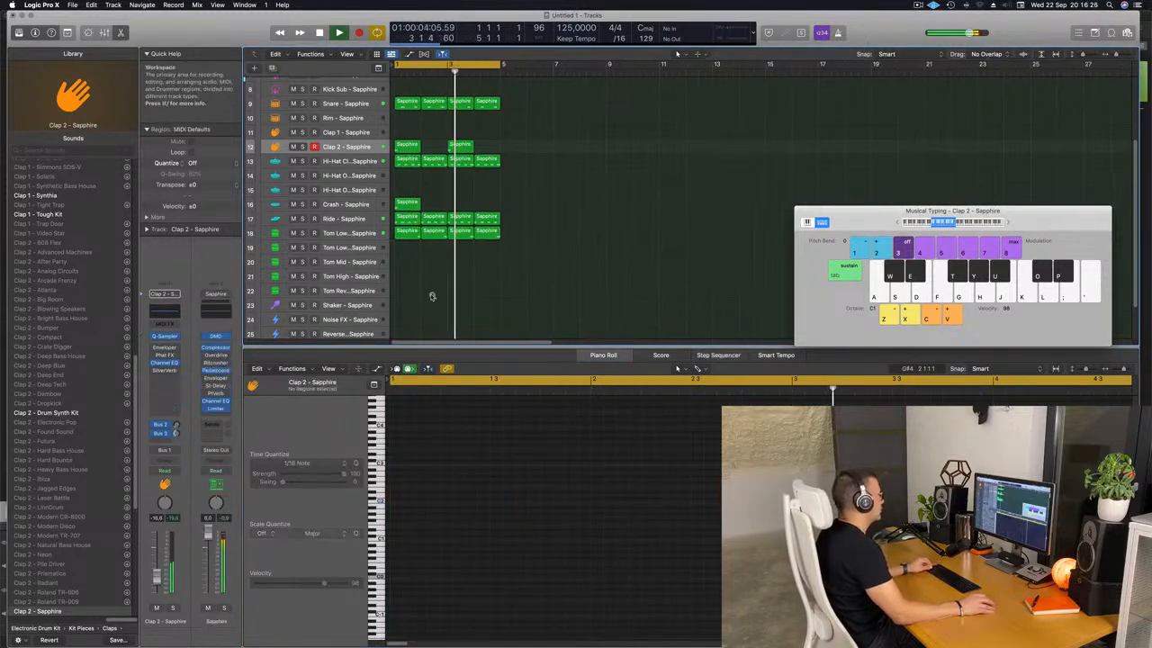
Set the Tom Low 1 track's volume to about -11.0 dB and hide the Library.
{"action": "key", "text": "super+Left"}
{"action": "left_click", "coordinate": [361, 236]}
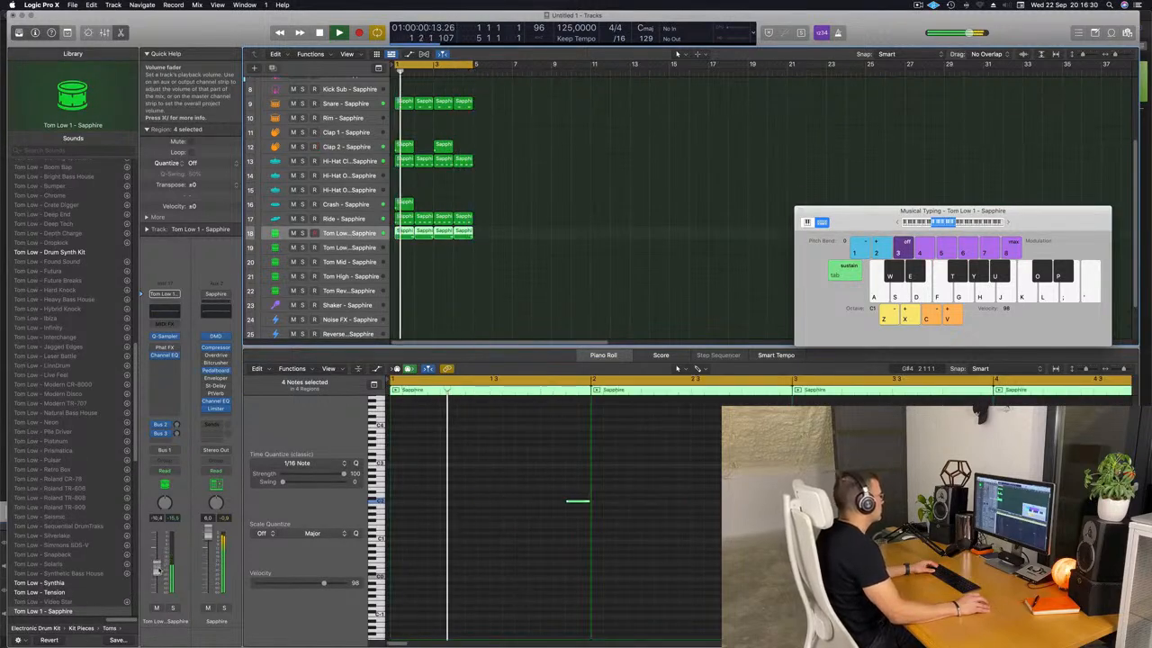
{"action": "key", "text": "y"}
{"action": "scroll", "coordinate": [412, 160], "scroll_direction": "up", "scroll_amount": 5}
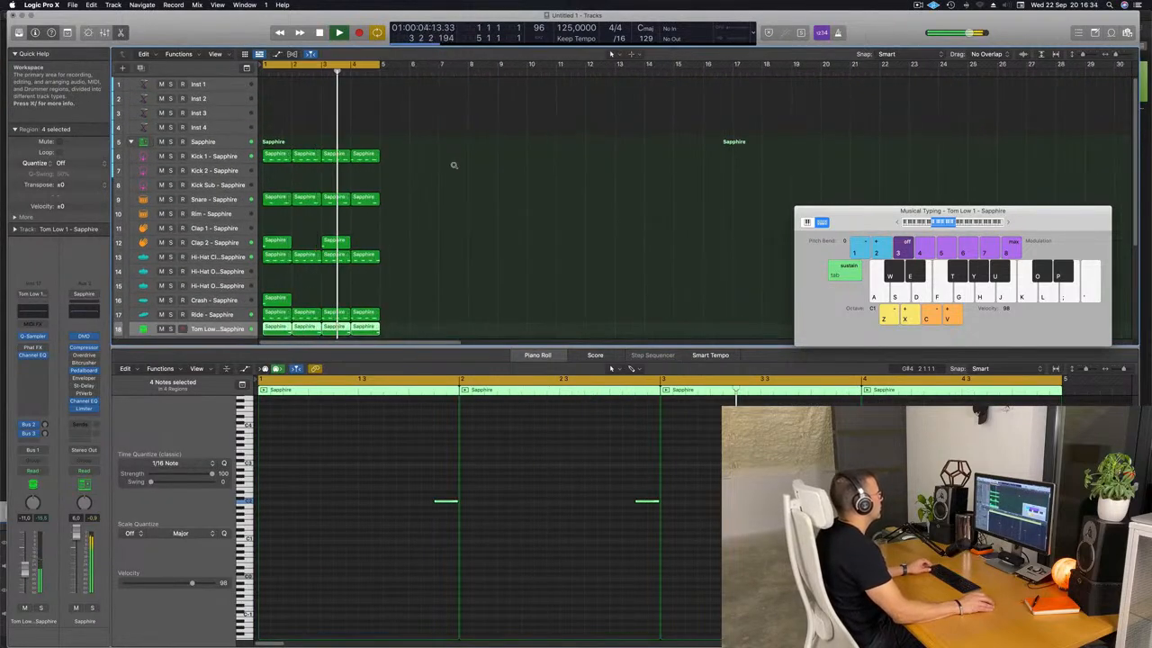
Open the Alchemy instrument on the enlarged Inst 1 track and search its Bass presets for "acid".
{"action": "left_click", "coordinate": [225, 87]}
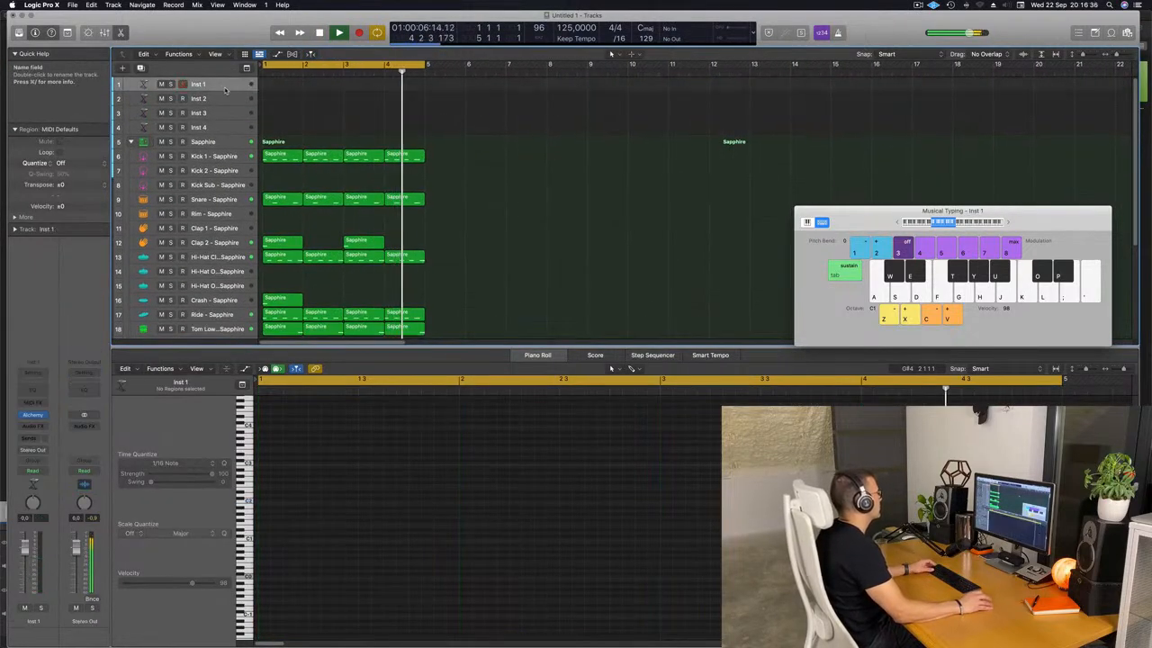
{"action": "key", "text": "ctrl+z"}
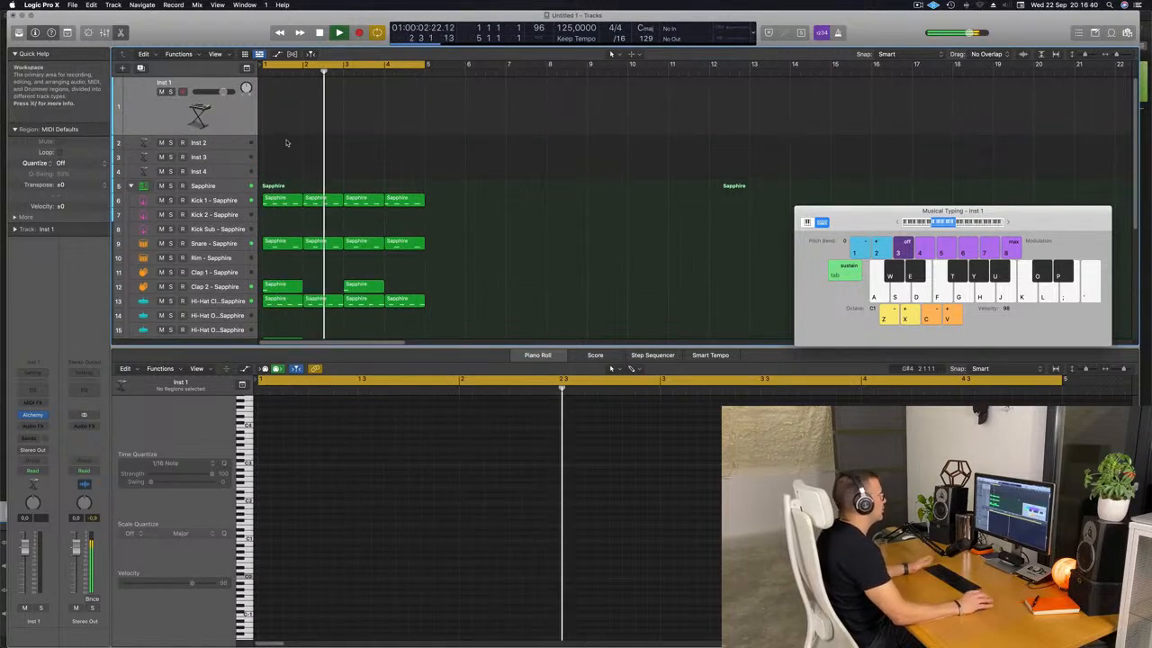
{"action": "left_click", "coordinate": [33, 416]}
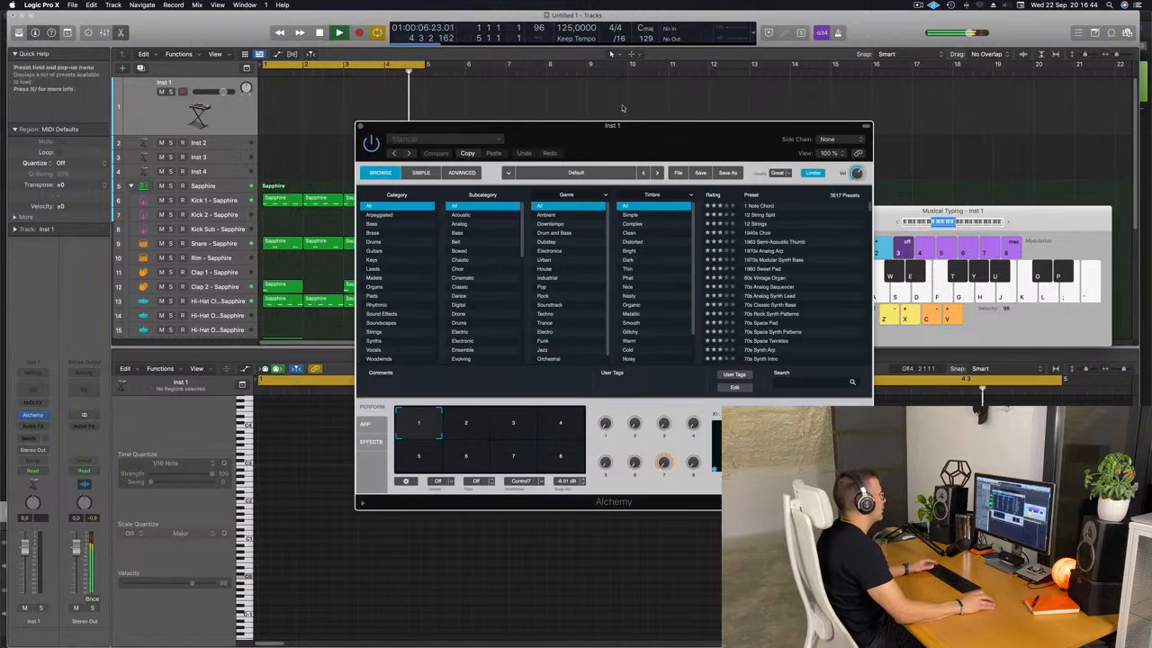
{"action": "left_click", "coordinate": [324, 188]}
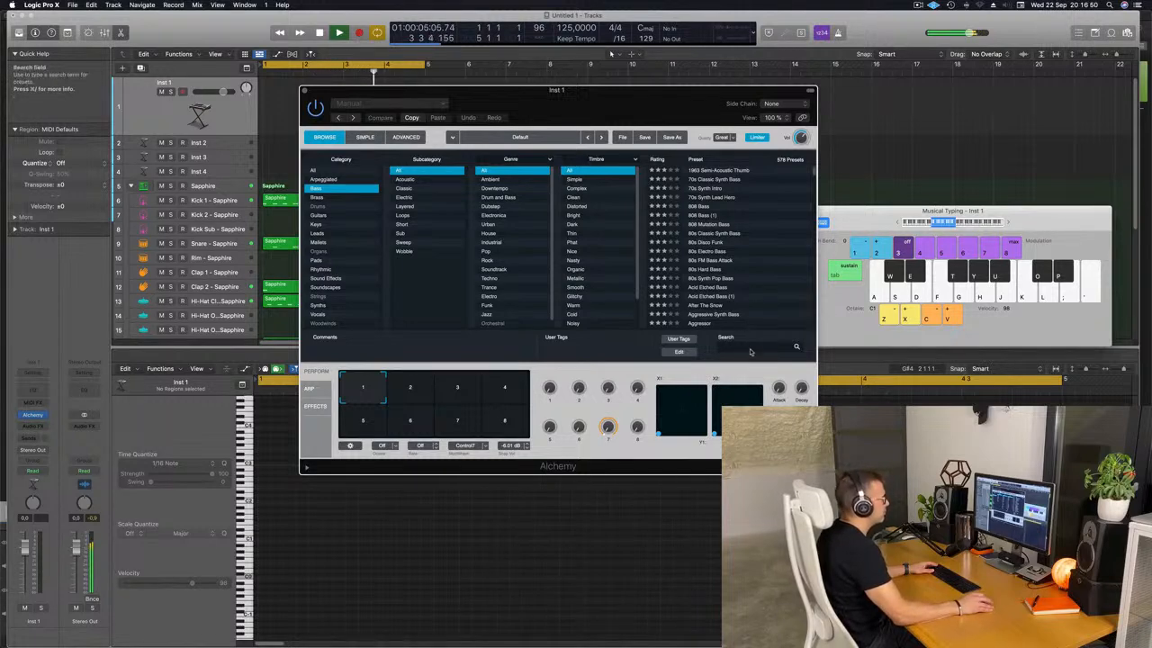
{"action": "left_click", "coordinate": [750, 347]}
{"action": "type", "text": "acid"}
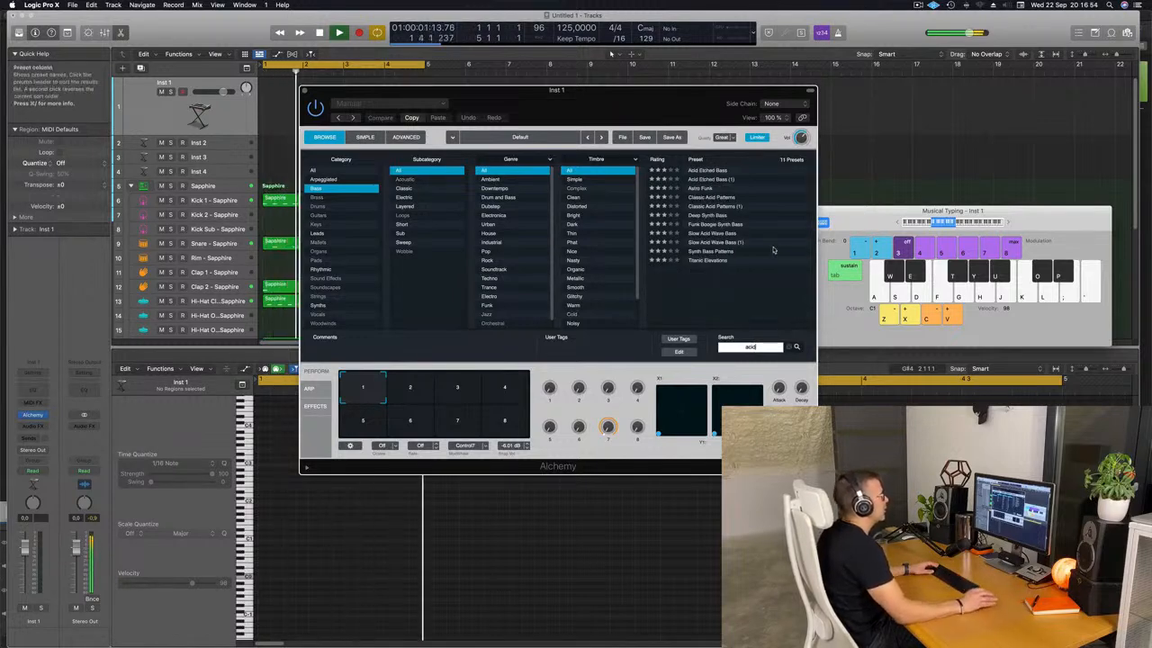
Load the Classic Acid Patterns preset, rescanning the presets when asked, and switch its performance snapshot to Driven.
{"action": "left_click", "coordinate": [719, 198]}
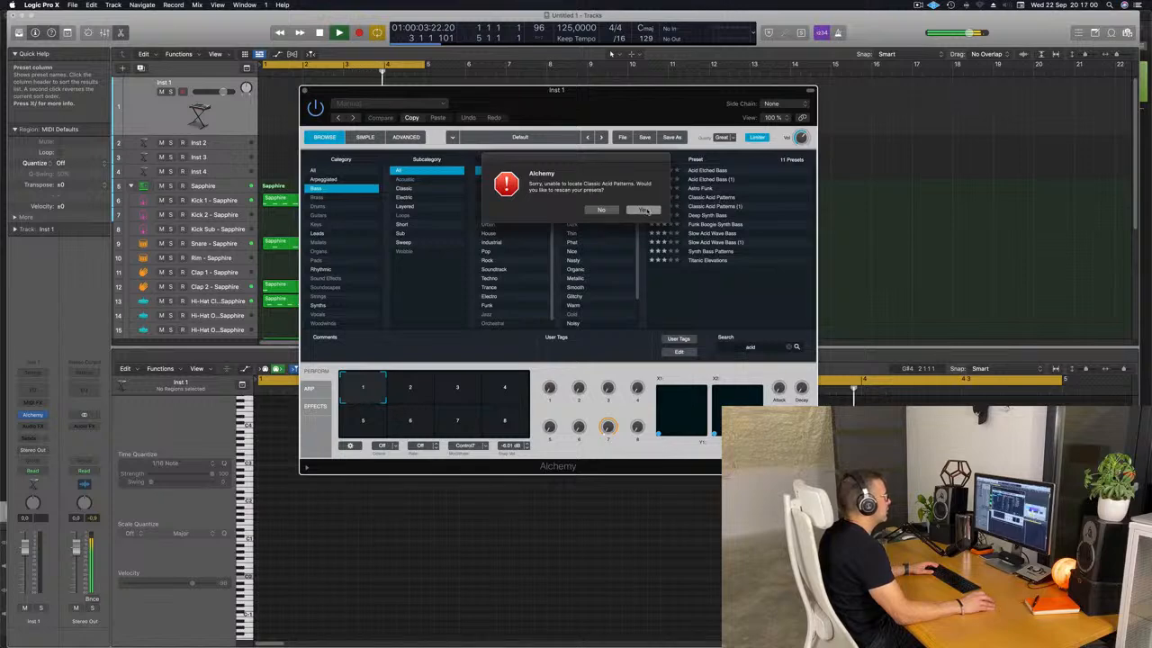
{"action": "left_click", "coordinate": [645, 211]}
{"action": "left_click_drag", "start_coordinate": [655, 98], "coordinate": [684, 87]}
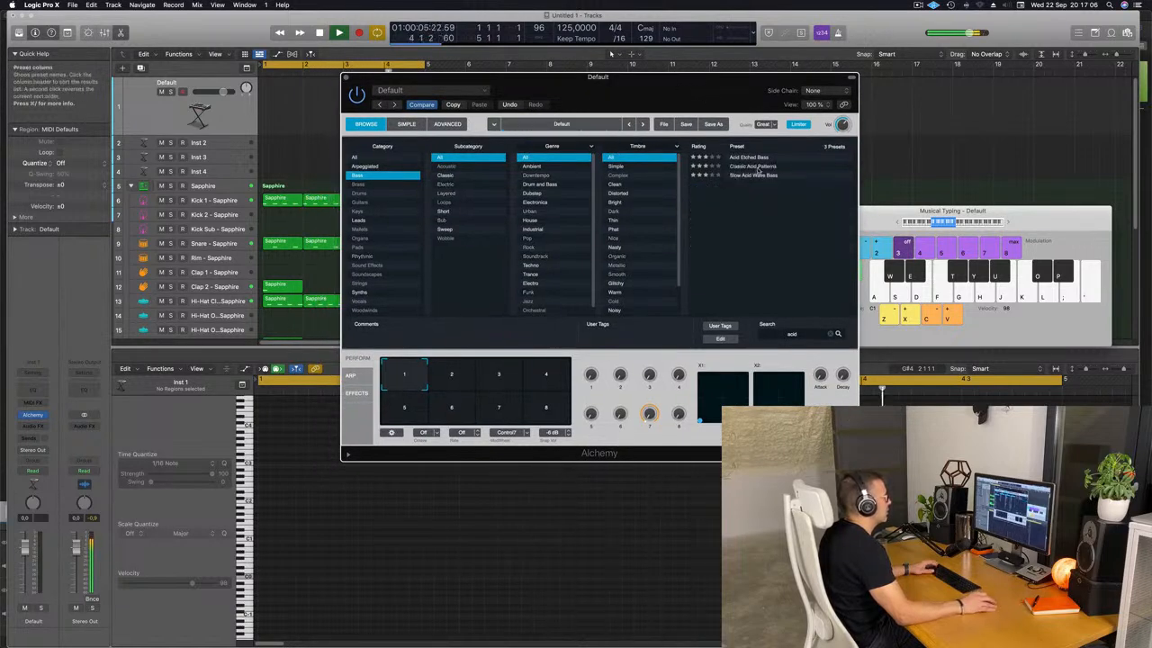
{"action": "left_click_drag", "start_coordinate": [633, 98], "coordinate": [701, 177]}
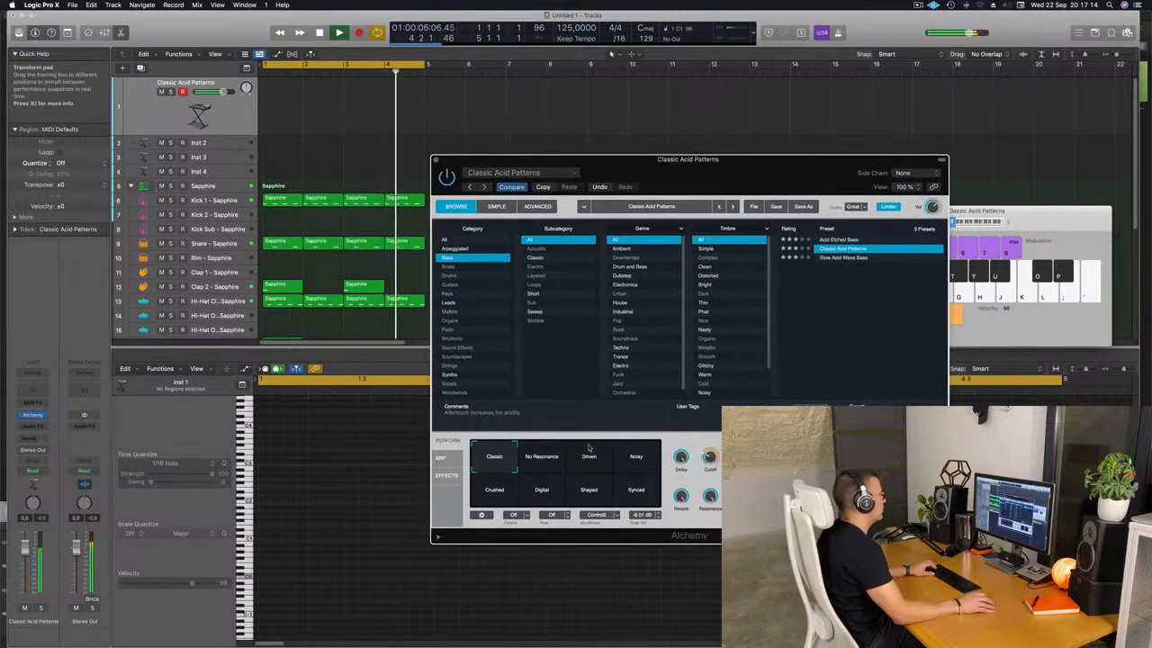
{"action": "left_click", "coordinate": [592, 461]}
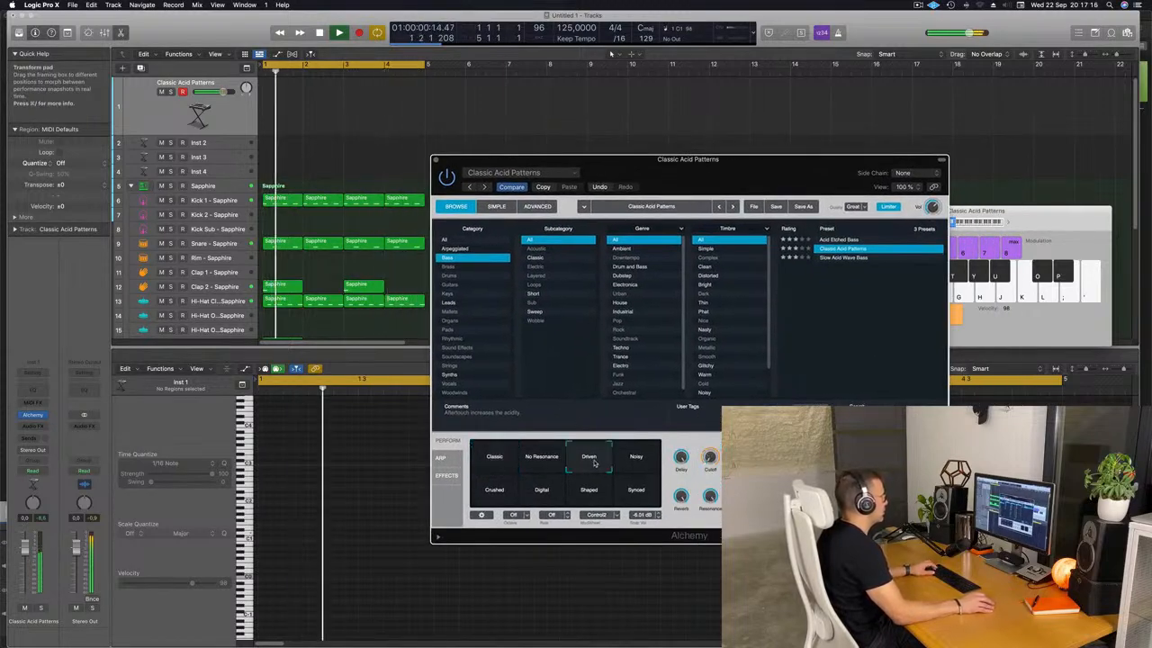
Record a one-bar bass region in bar 2 of the Classic Acid Patterns track, move it to bar 1 and close the editor.
{"action": "left_click", "coordinate": [224, 120]}
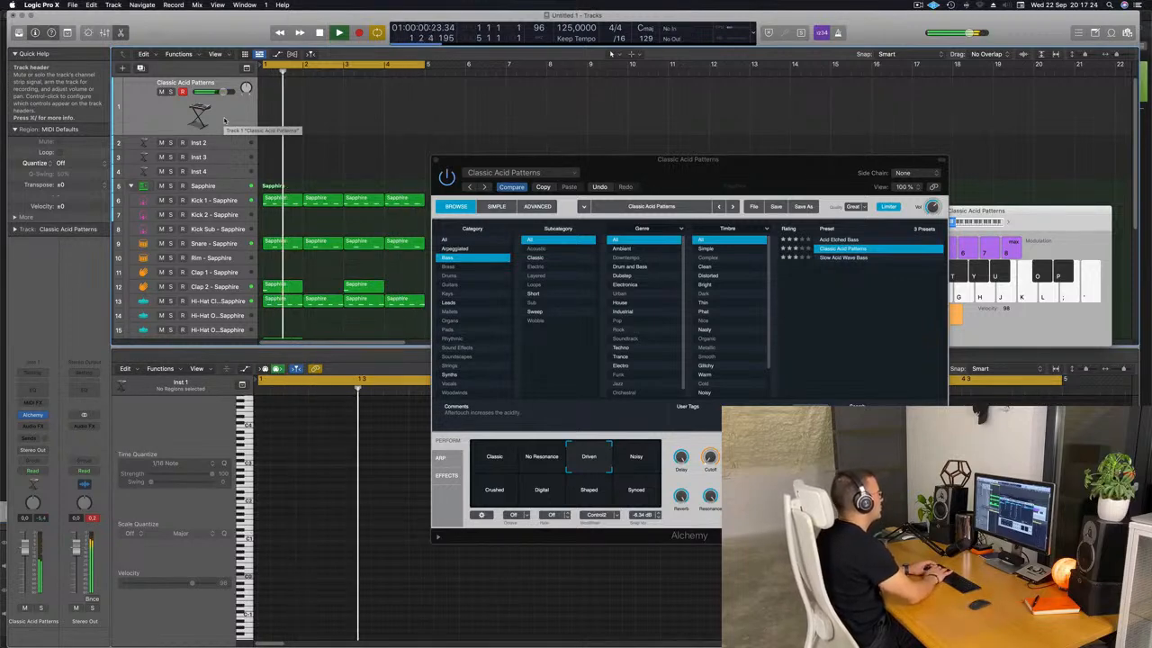
{"action": "key", "text": "r"}
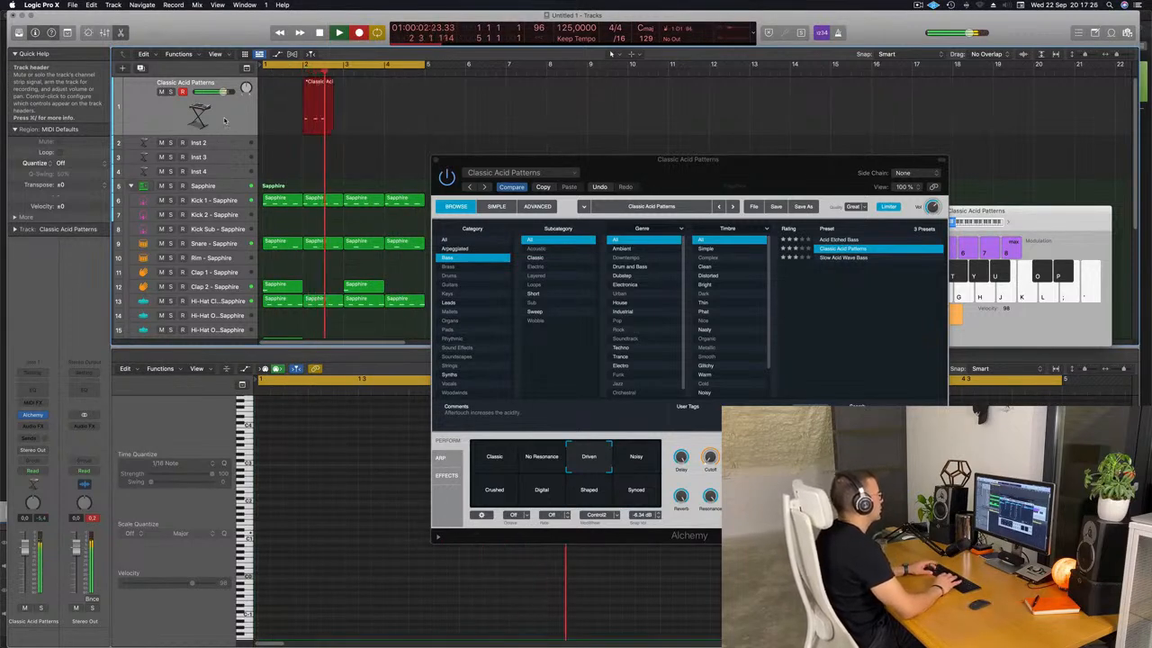
{"action": "key", "text": "space"}
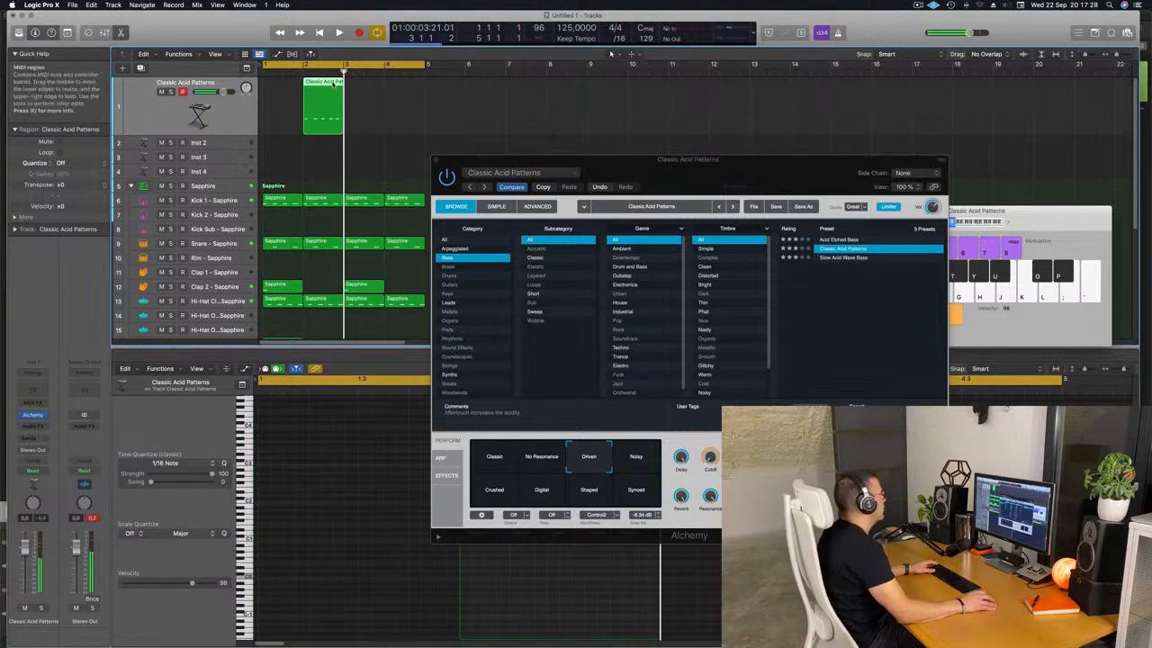
{"action": "left_click_drag", "start_coordinate": [324, 83], "coordinate": [283, 84]}
{"action": "key", "text": "e"}
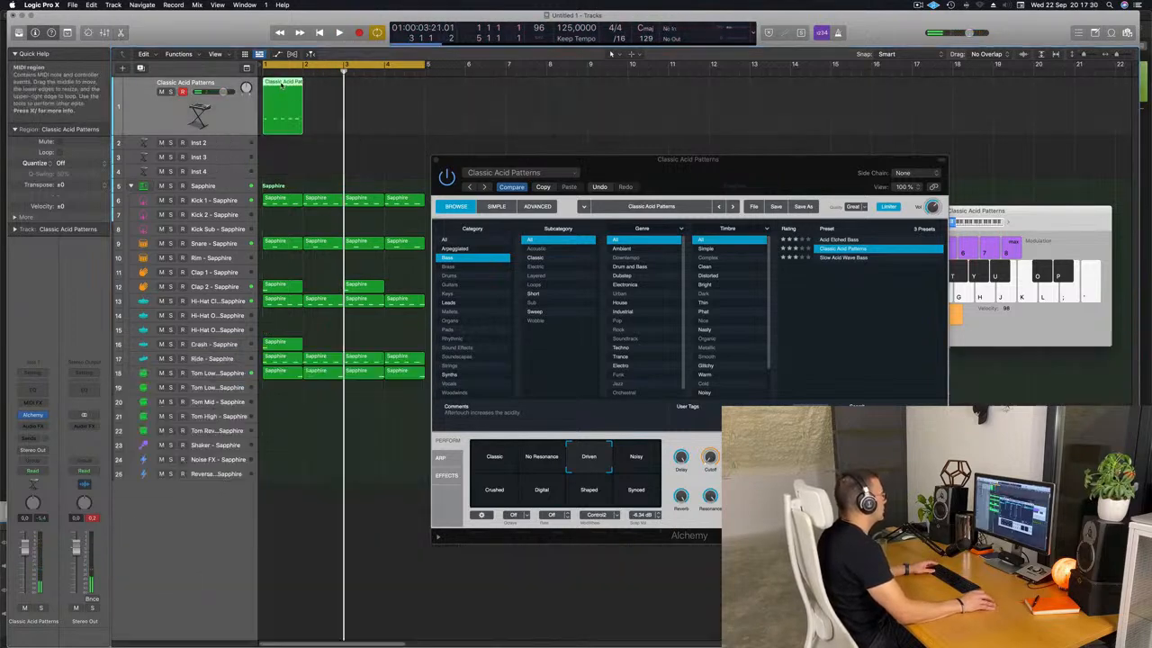
Quantize the five notes of the bar 1 bass region to 1/16 notes and repeat the region through bar 4.
{"action": "double_click", "coordinate": [279, 86]}
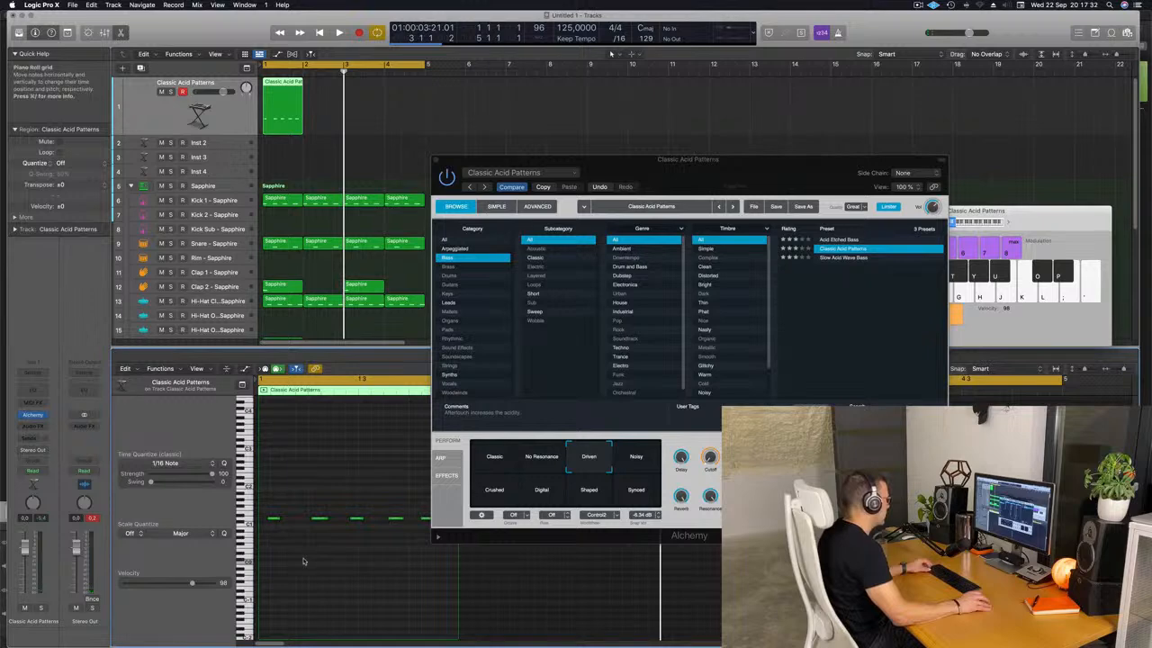
{"action": "key", "text": "space"}
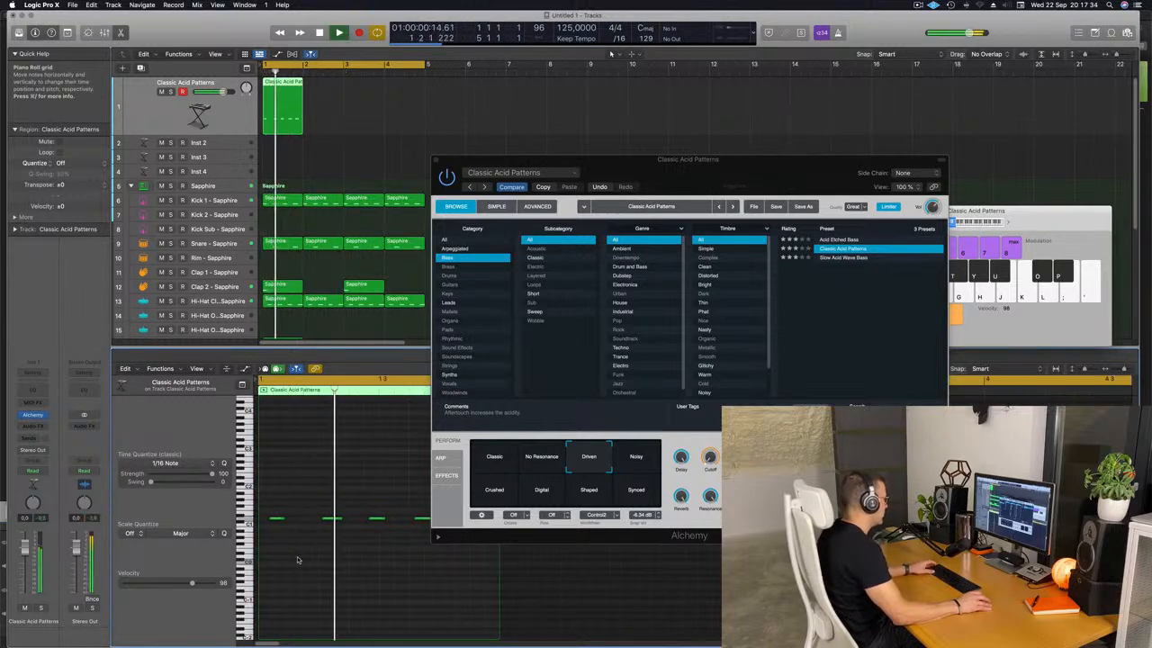
{"action": "left_click", "coordinate": [281, 519]}
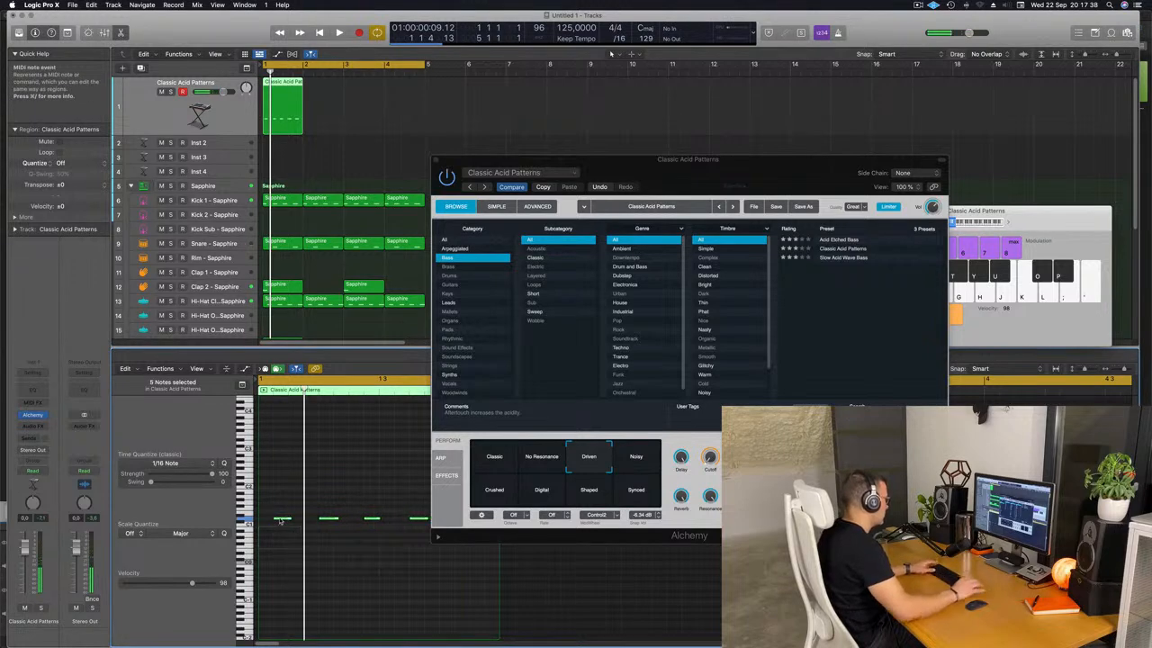
{"action": "left_click_drag", "start_coordinate": [643, 181], "coordinate": [852, 135]}
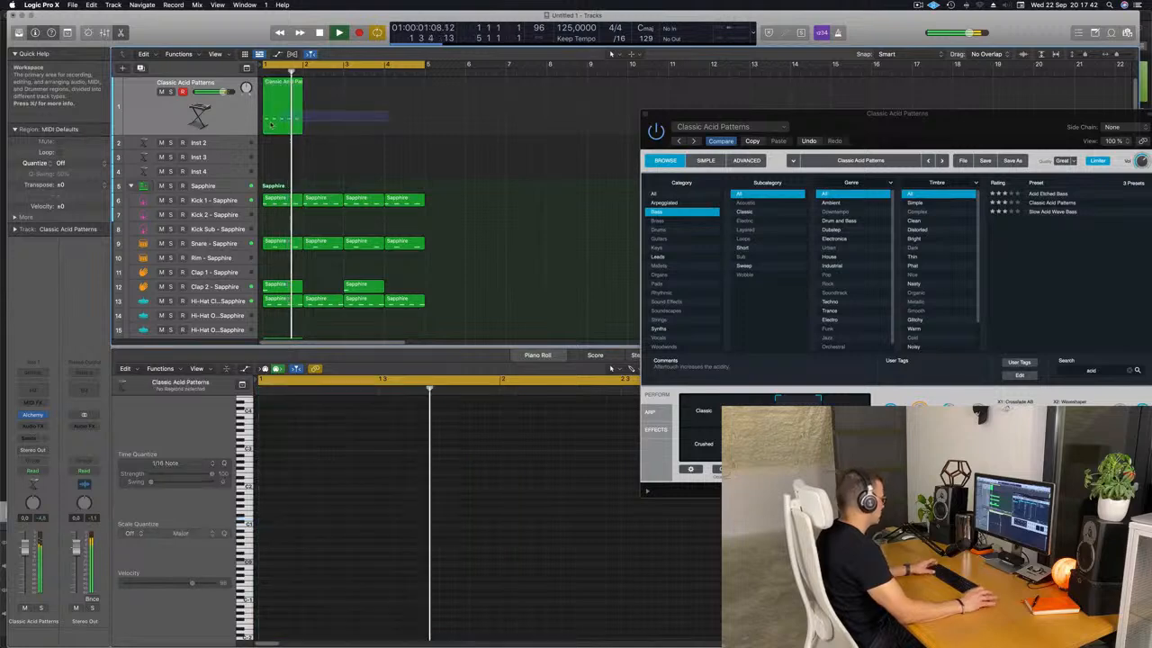
{"action": "left_click", "coordinate": [272, 125]}
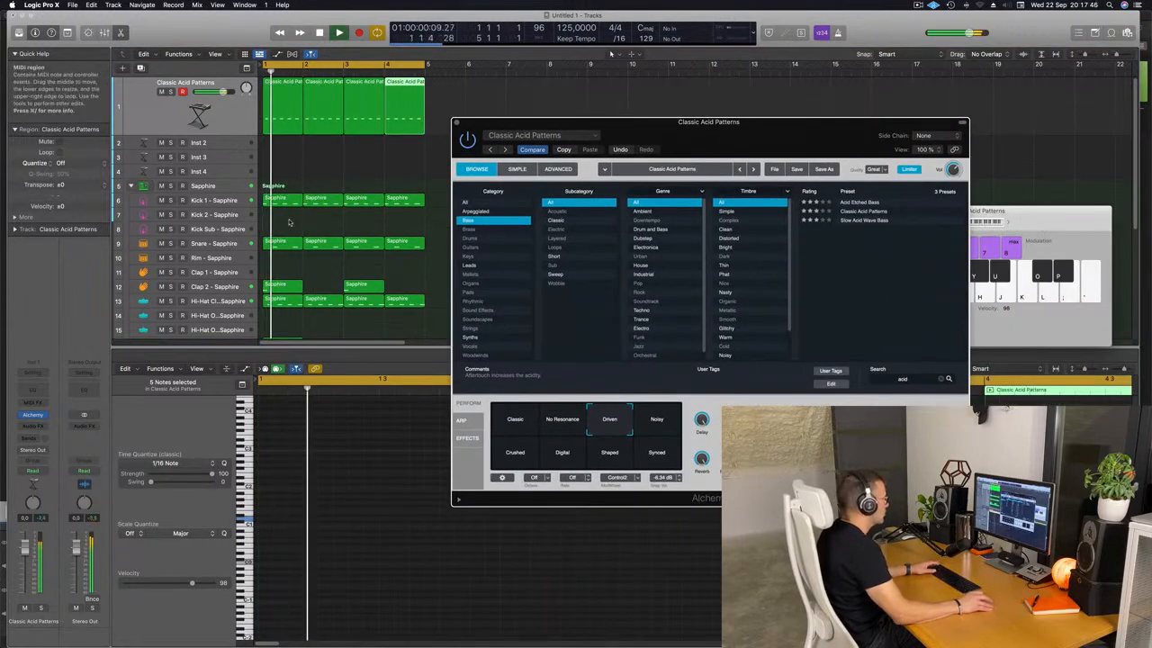
Lengthen the last note of the first bass region so that it reaches the end of bar 1.
{"action": "left_click", "coordinate": [284, 113]}
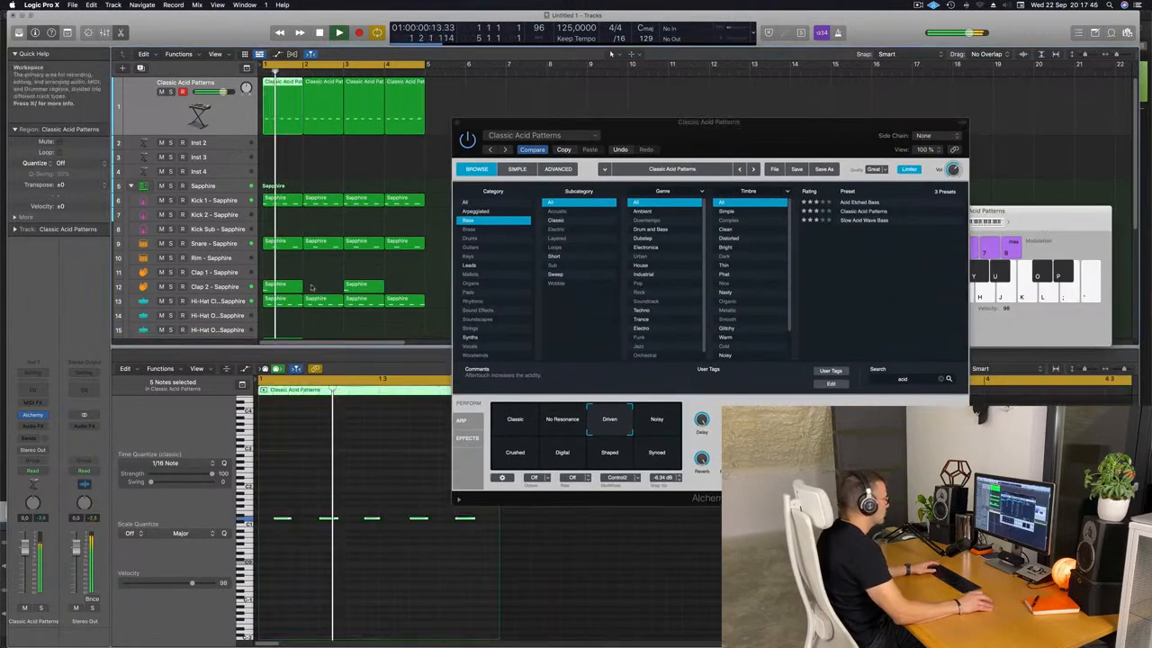
{"action": "left_click", "coordinate": [472, 518]}
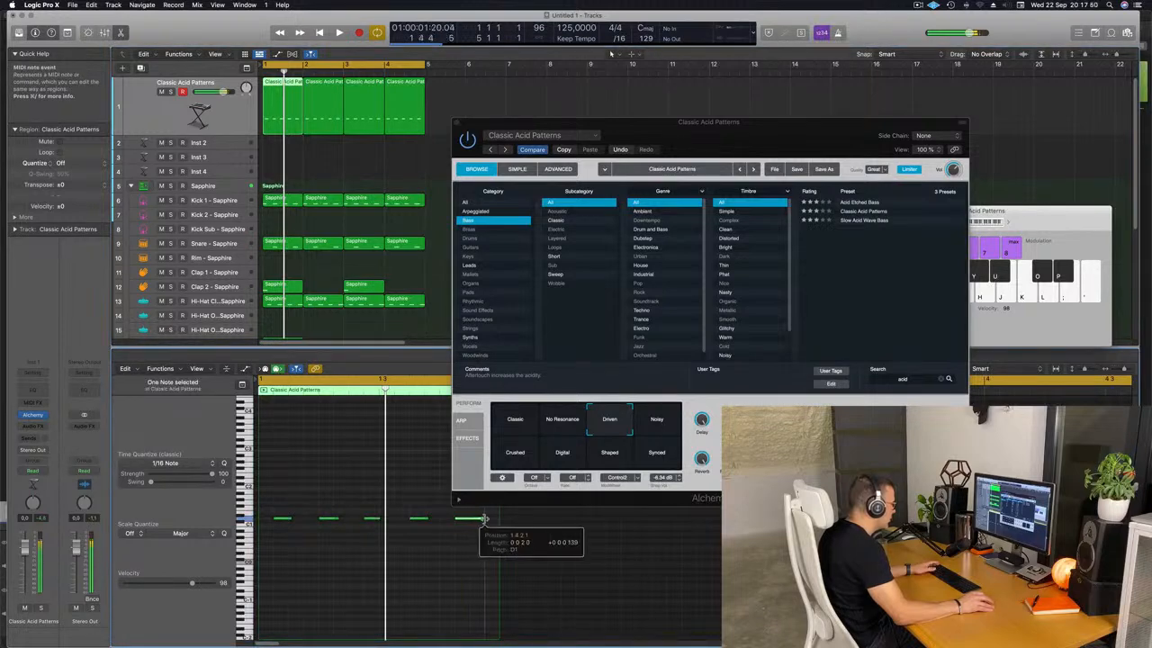
{"action": "key", "text": "space"}
{"action": "left_click_drag", "start_coordinate": [477, 529], "coordinate": [422, 542]}
{"action": "key", "text": "super+Left"}
{"action": "key", "text": "Return"}
{"action": "key", "text": "super+Left"}
{"action": "scroll", "coordinate": [402, 539], "scroll_direction": "left", "scroll_amount": 1}
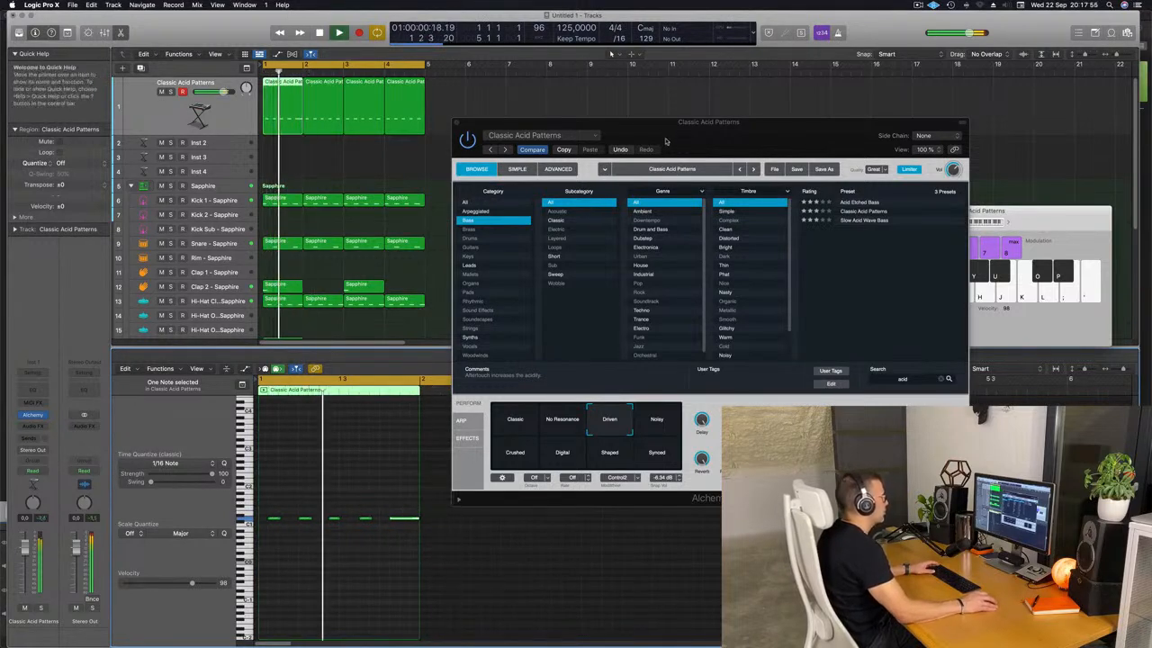
Close Alchemy and replace the bass regions in bars 2 to 4 with three repeats of the edited bar 1 region.
{"action": "left_click_drag", "start_coordinate": [455, 124], "coordinate": [482, 120]}
{"action": "left_click", "coordinate": [481, 118]}
{"action": "left_click_drag", "start_coordinate": [474, 75], "coordinate": [329, 142]}
{"action": "key", "text": "Delete"}
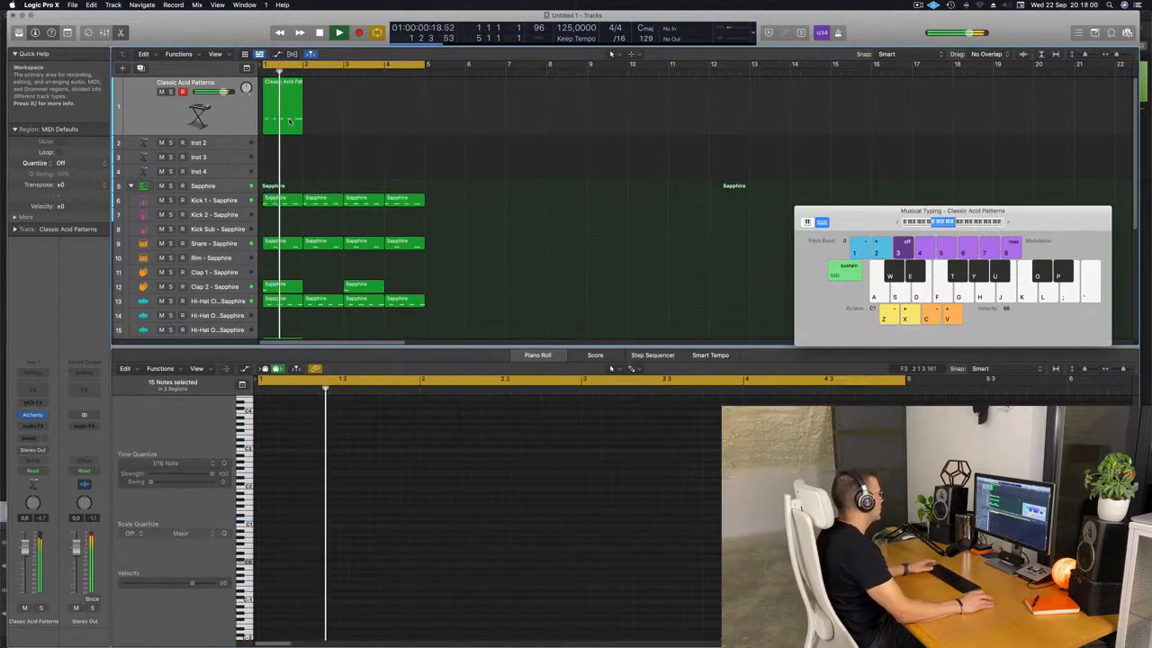
{"action": "left_click", "coordinate": [288, 120]}
{"action": "key", "text": "super+r"}
{"action": "key", "text": "super+r"}
{"action": "key", "text": "super+r"}
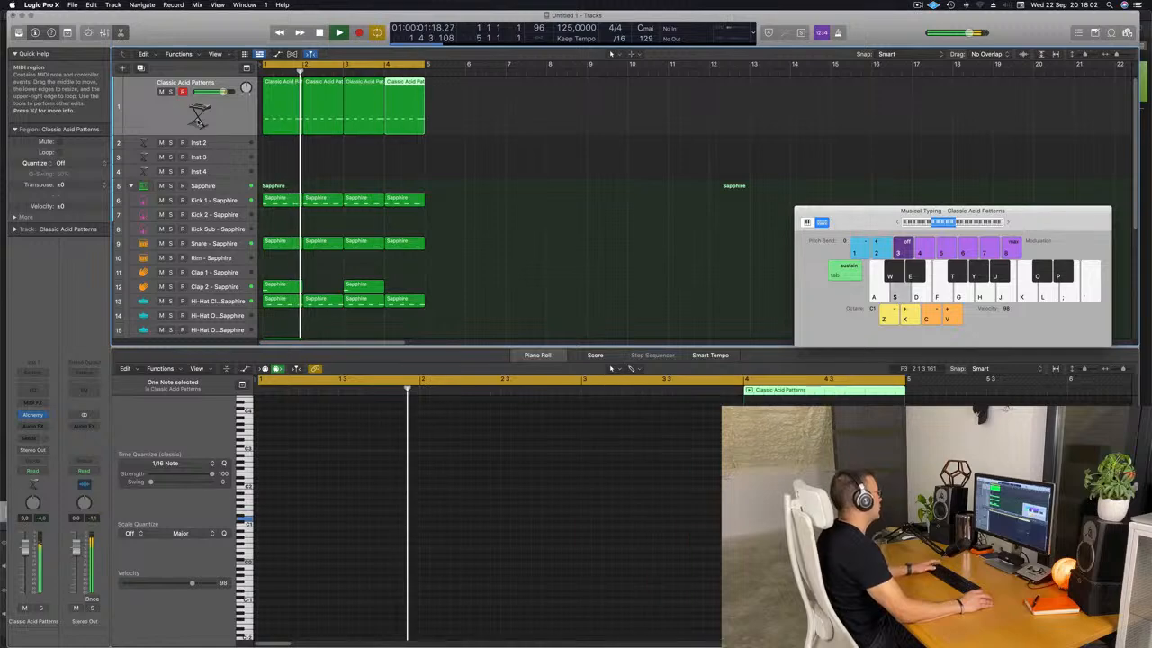
Lower the Classic Acid Patterns track's volume to about -6.2 dB and the Snare track's volume to about -14.0 dB.
{"action": "left_click", "coordinate": [214, 119]}
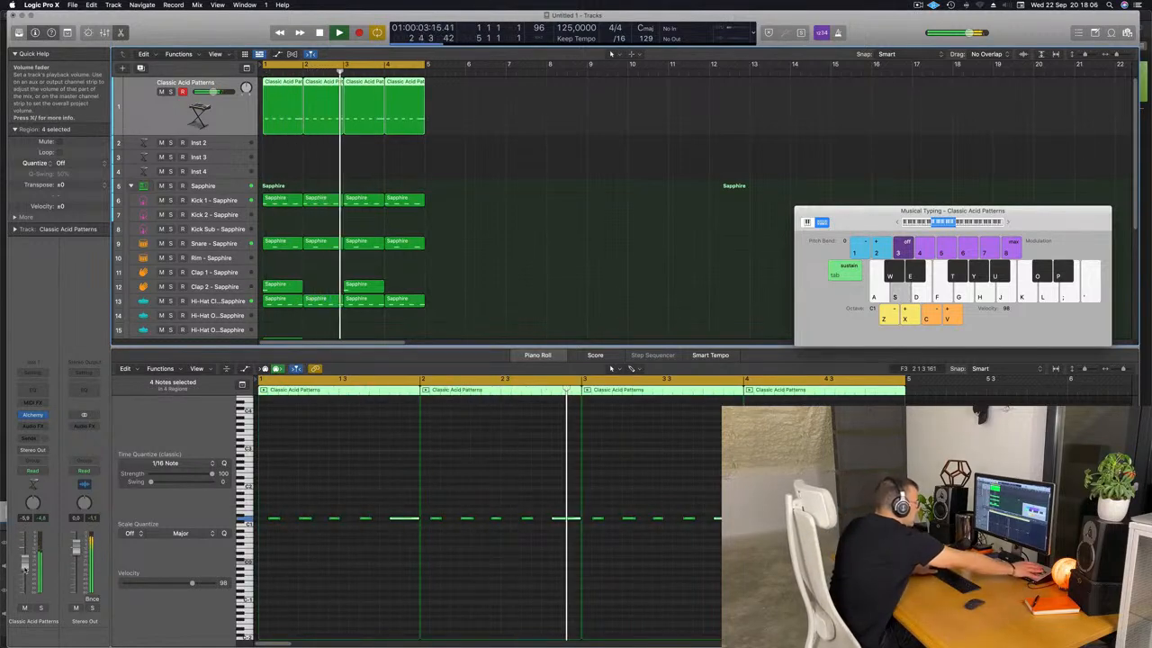
{"action": "key", "text": "Return"}
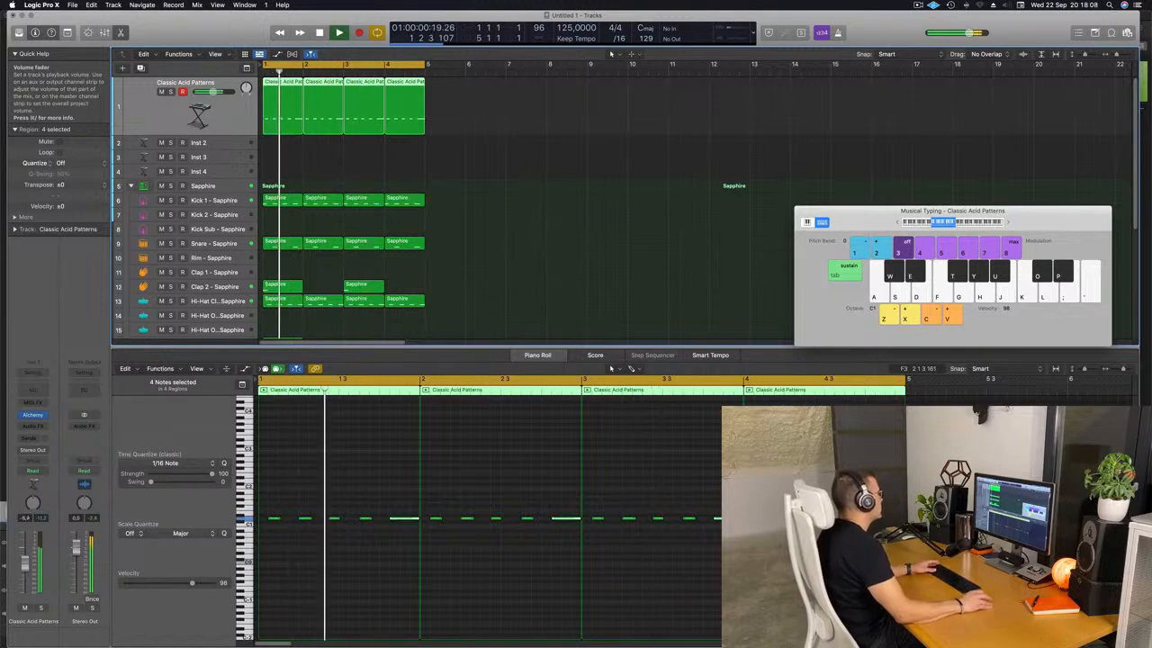
{"action": "scroll", "coordinate": [236, 195], "scroll_direction": "down", "scroll_amount": 3}
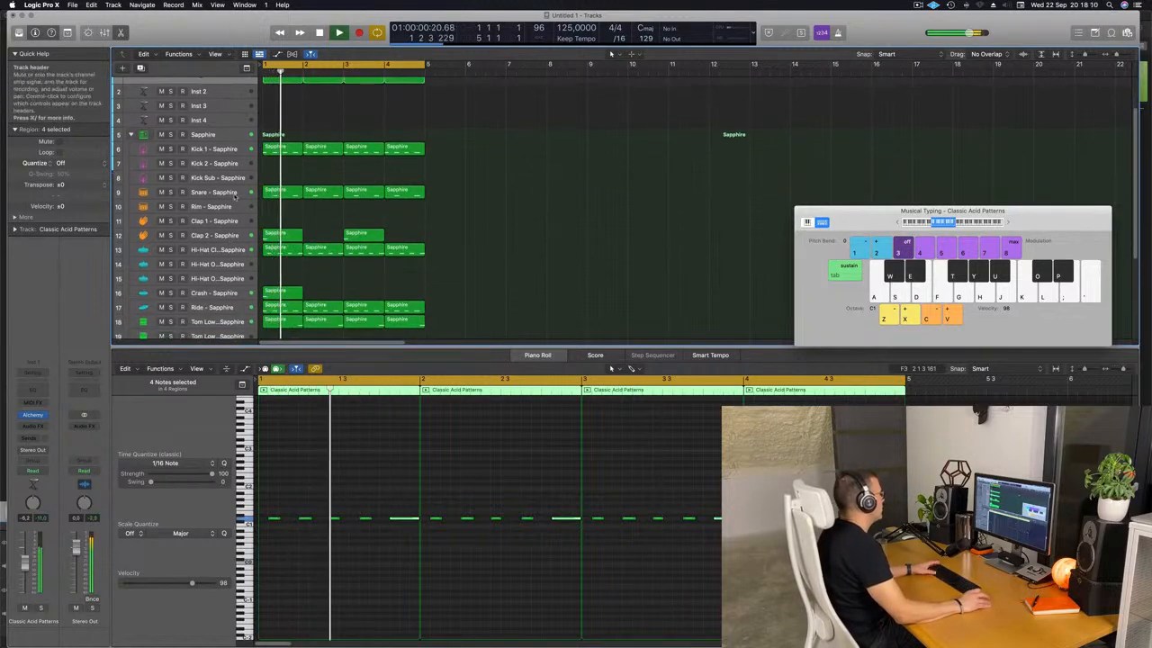
{"action": "left_click", "coordinate": [236, 193]}
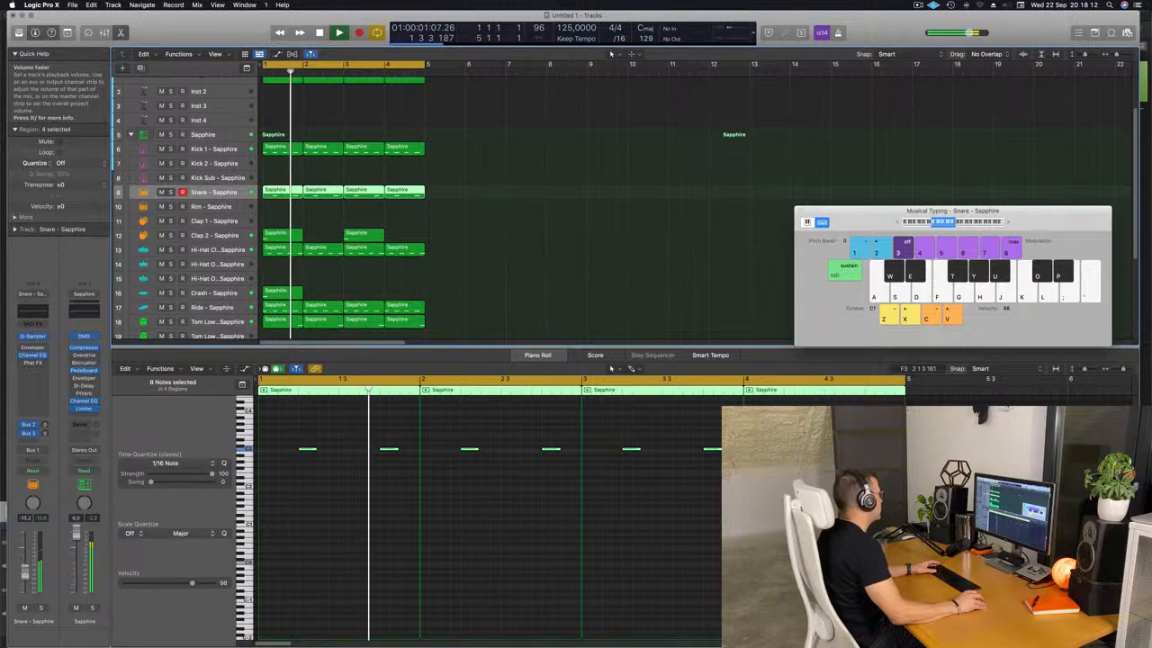
Lower the Ride track's volume to about -21.0 dB and raise its Bus 2 reverb send.
{"action": "left_click", "coordinate": [216, 235]}
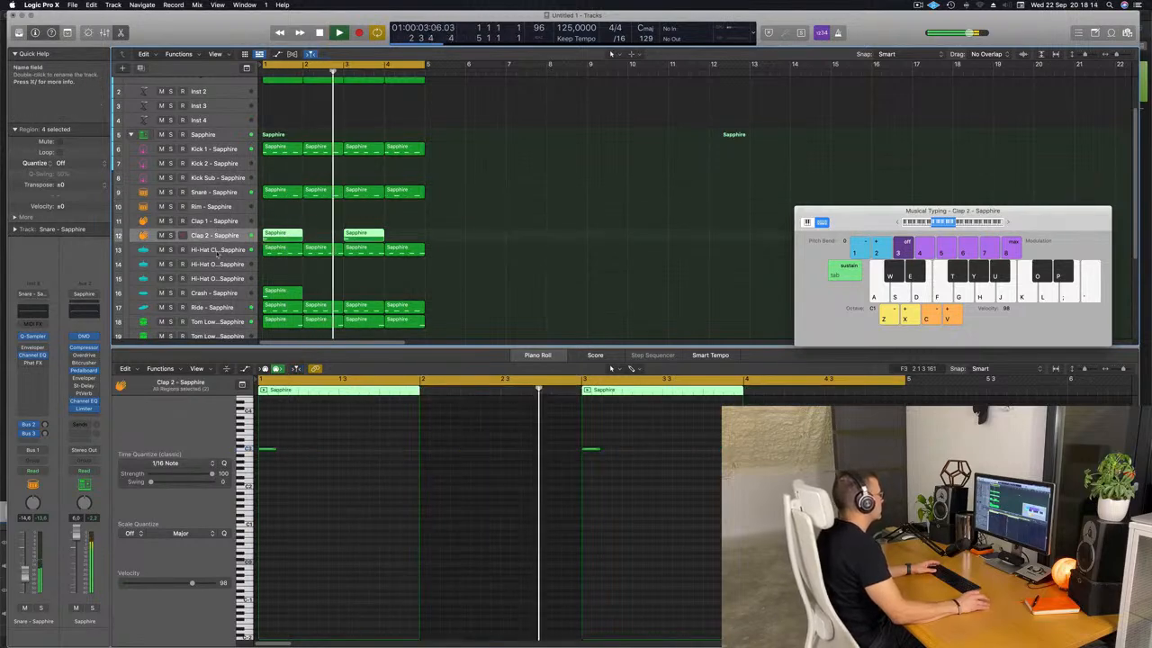
{"action": "left_click", "coordinate": [217, 251]}
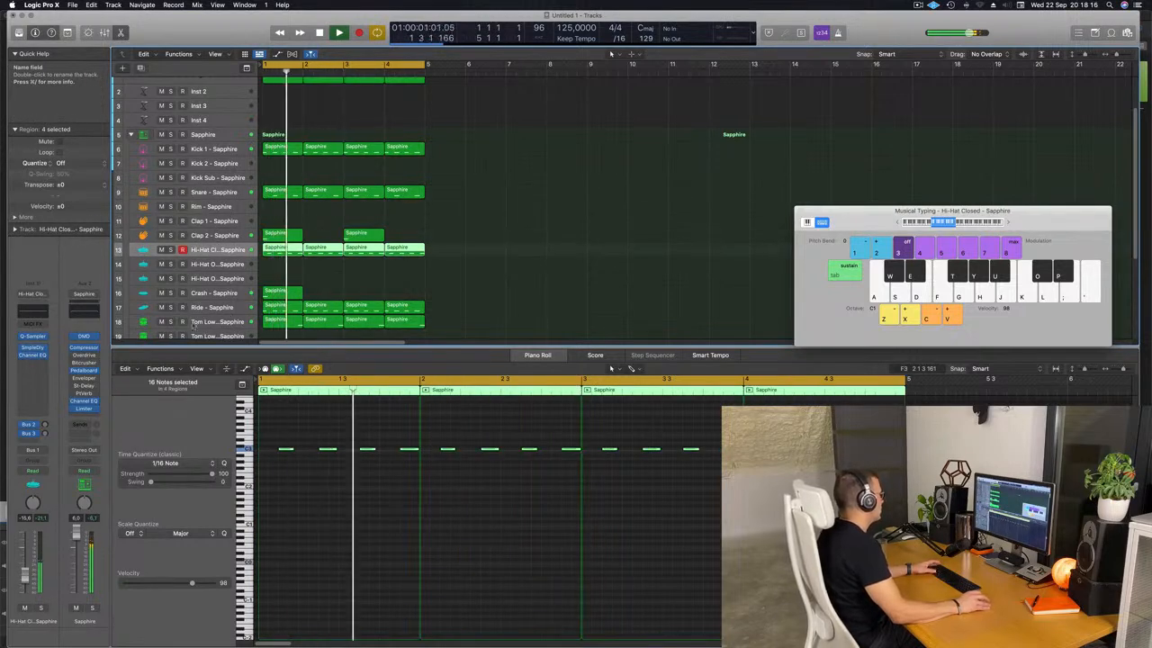
{"action": "left_click", "coordinate": [211, 309]}
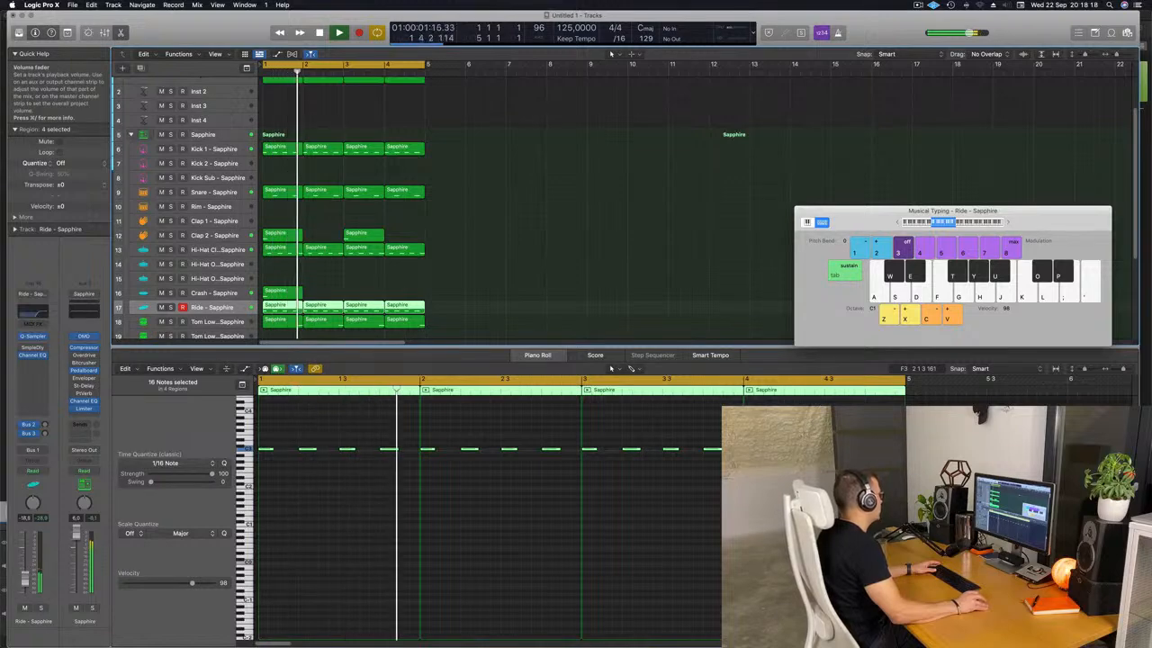
{"action": "left_click_drag", "start_coordinate": [26, 579], "coordinate": [26, 579]}
{"action": "left_click_drag", "start_coordinate": [45, 425], "coordinate": [48, 420]}
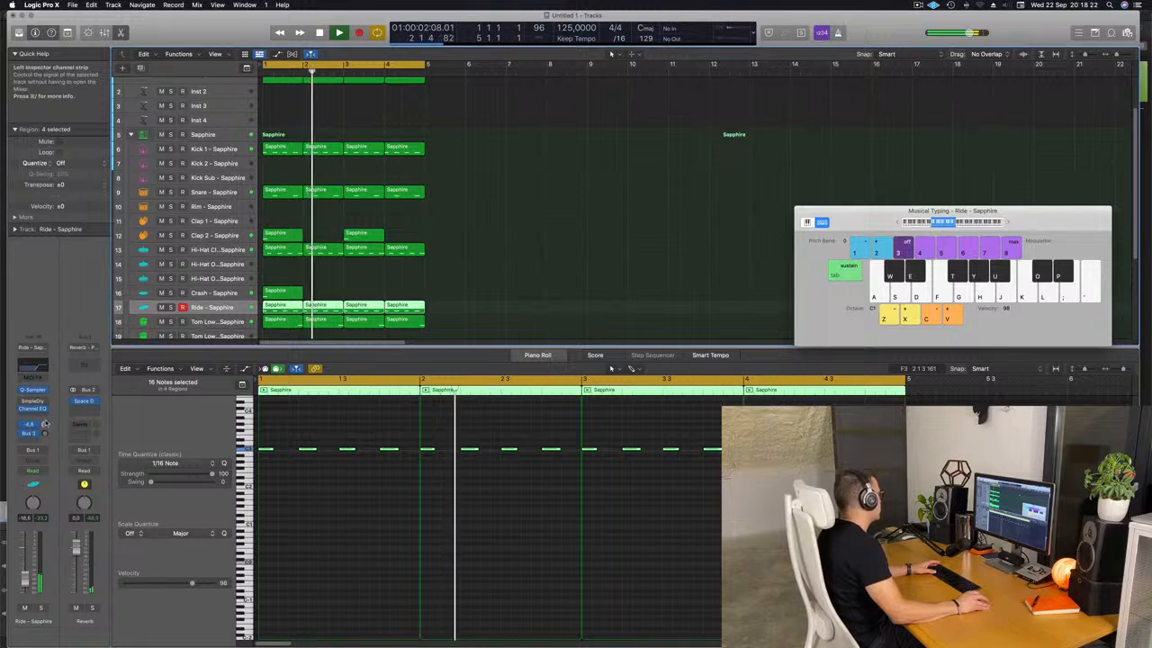
{"action": "left_click_drag", "start_coordinate": [26, 579], "coordinate": [26, 582]}
Reopen Alchemy on the Classic Acid Patterns track and morph its Transform pad to a blend of Driven, Noisy, Shaped and Synced.
{"action": "scroll", "coordinate": [219, 109], "scroll_direction": "up", "scroll_amount": 3}
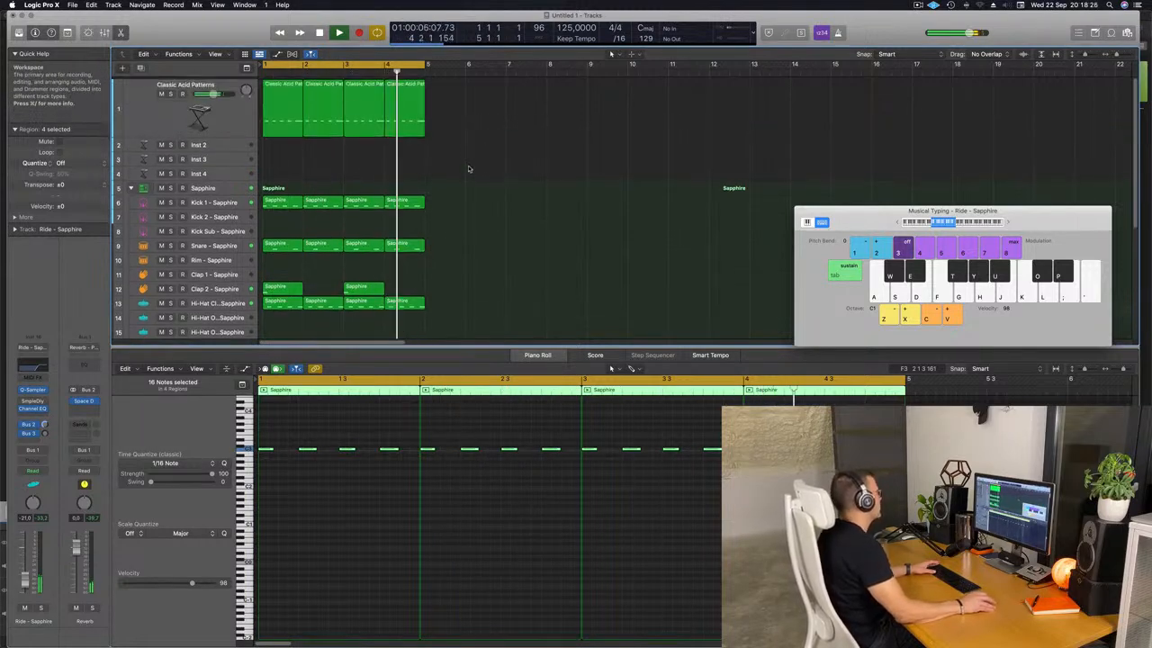
{"action": "left_click", "coordinate": [220, 109]}
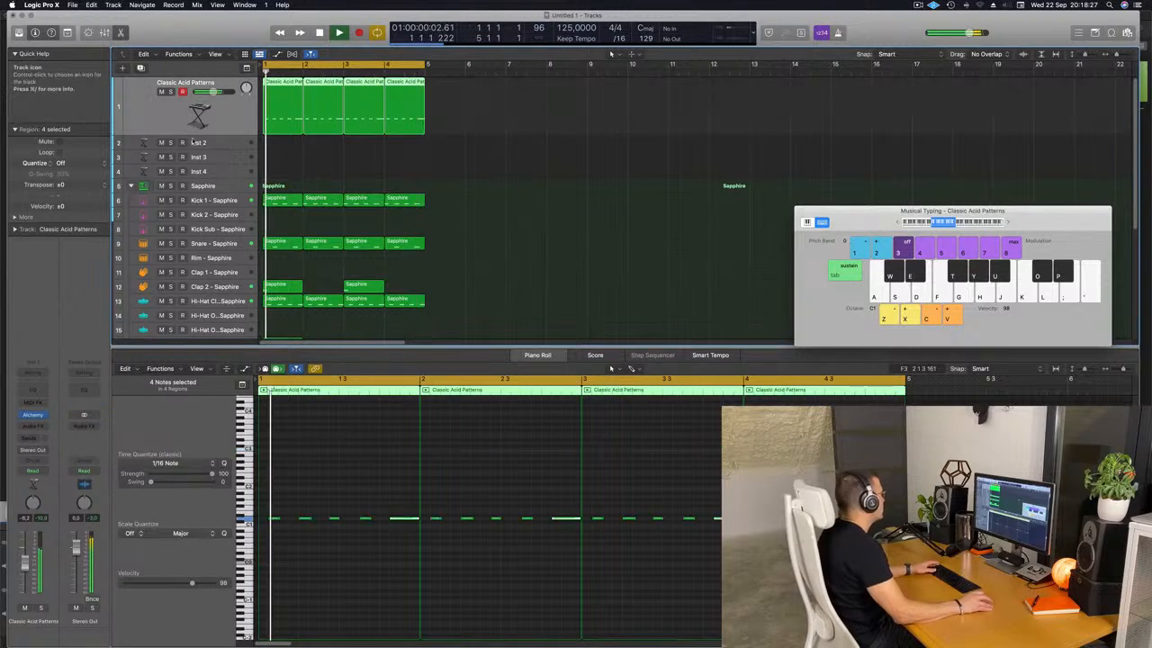
{"action": "left_click", "coordinate": [33, 415]}
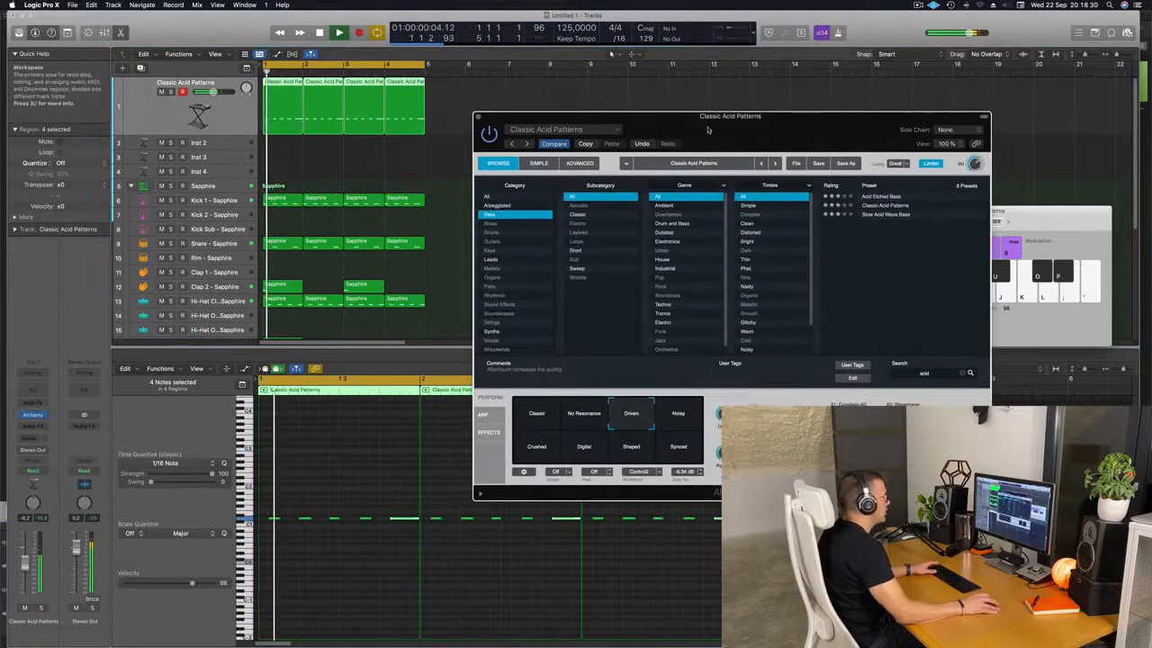
{"action": "left_click_drag", "start_coordinate": [642, 138], "coordinate": [569, 148]}
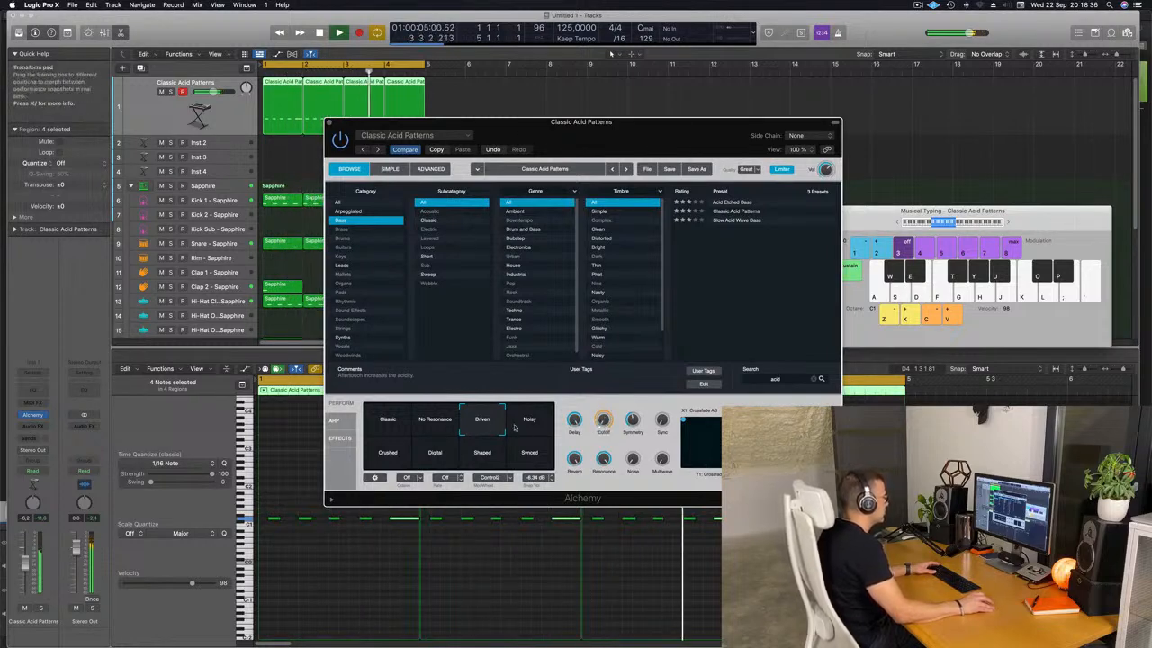
{"action": "left_click", "coordinate": [541, 420]}
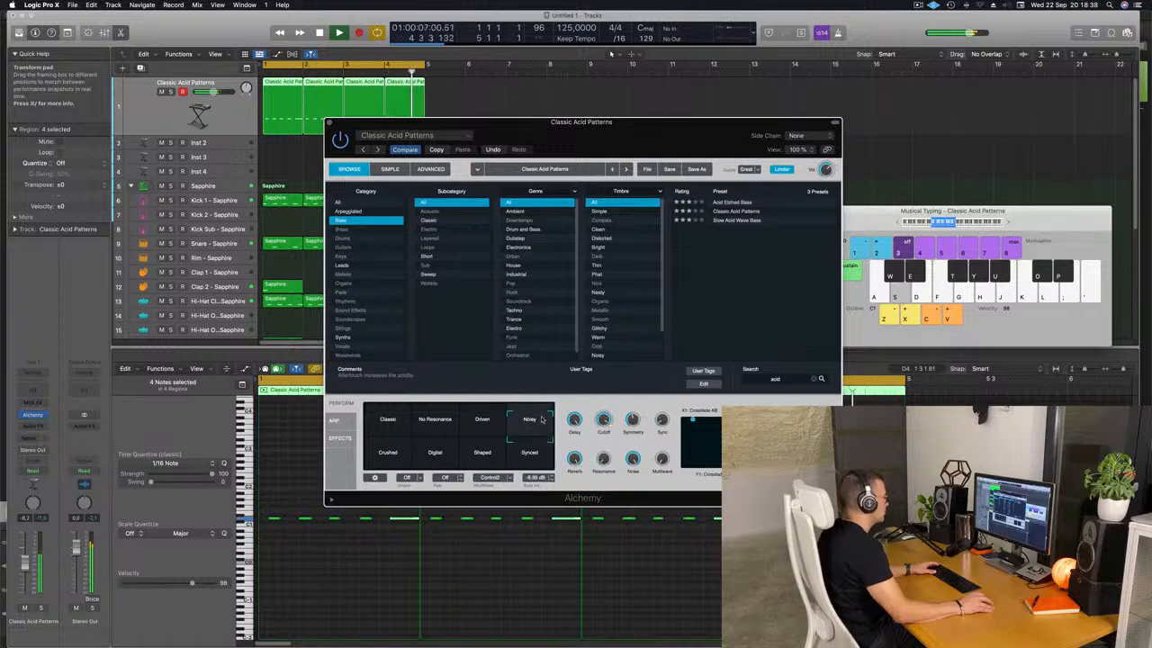
{"action": "left_click", "coordinate": [389, 433]}
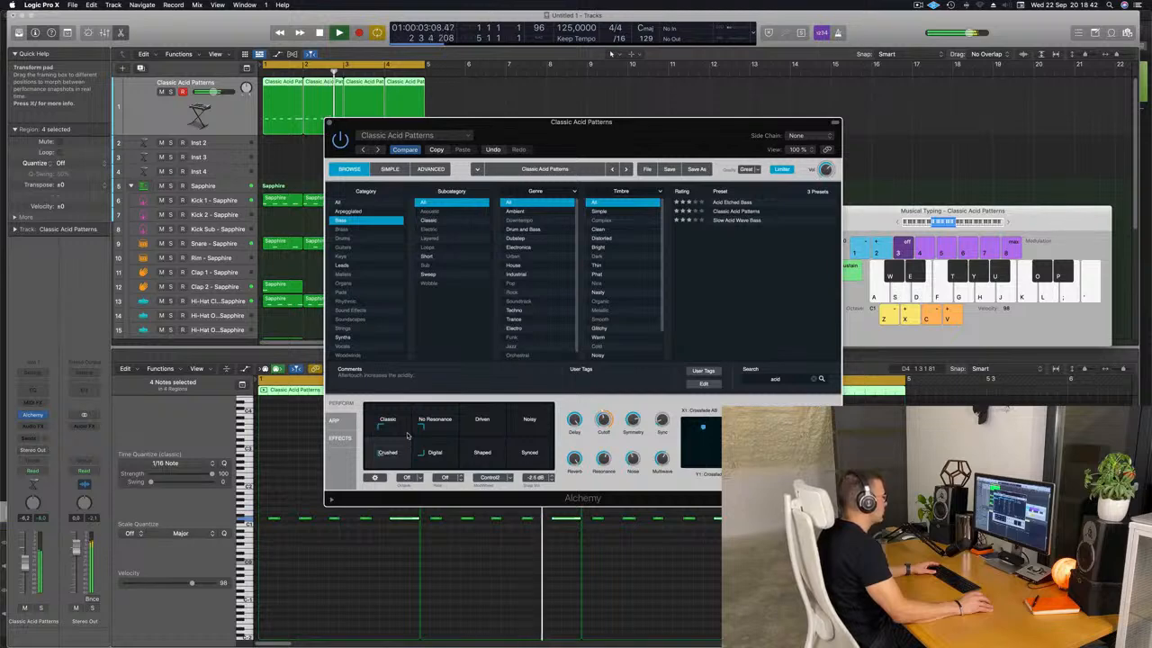
{"action": "left_click_drag", "start_coordinate": [414, 436], "coordinate": [462, 436]}
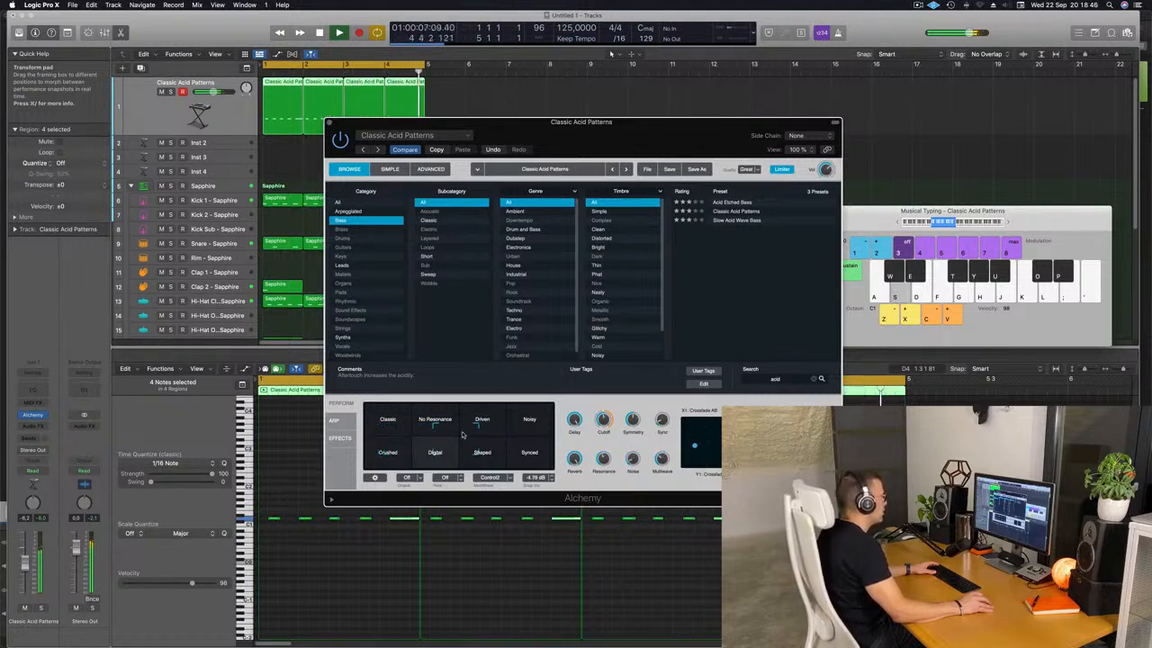
{"action": "mouse_move", "coordinate": [461, 447]}
{"action": "left_mouse_down"}
{"action": "mouse_move", "coordinate": [380, 409]}
{"action": "mouse_move", "coordinate": [432, 441]}
{"action": "mouse_move", "coordinate": [508, 436]}
{"action": "left_mouse_up"}
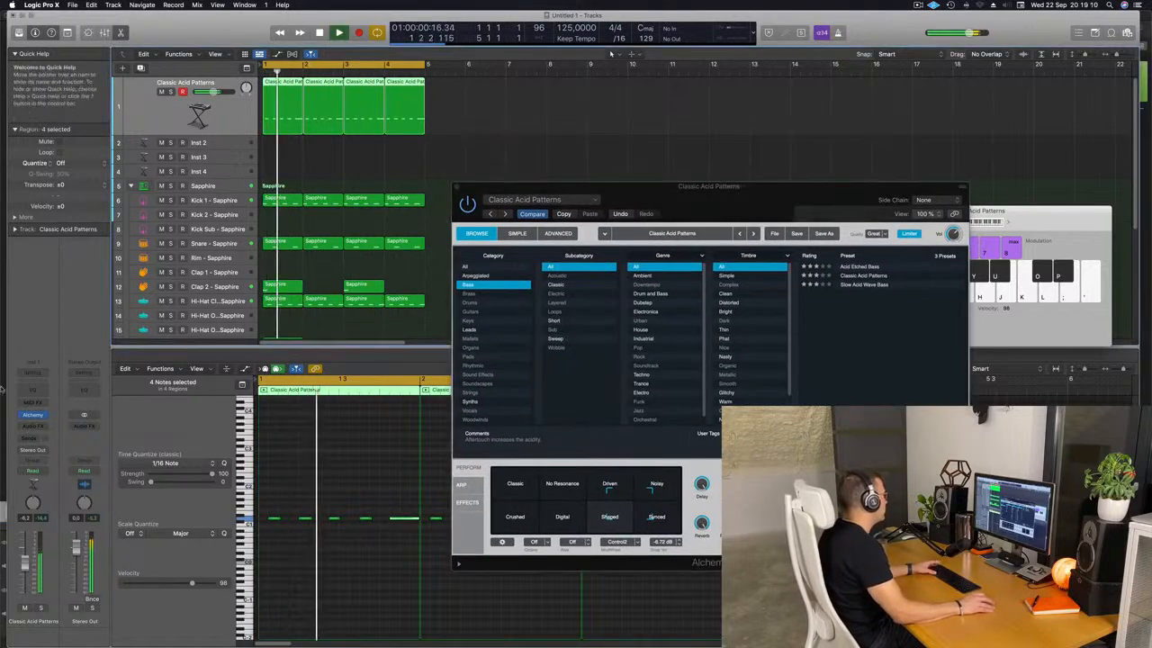
Insert a Compressor on the Classic Acid Patterns track and choose Kick 1 - Sapphire (Inst 5) as its side-chain source.
{"action": "left_click", "coordinate": [32, 425]}
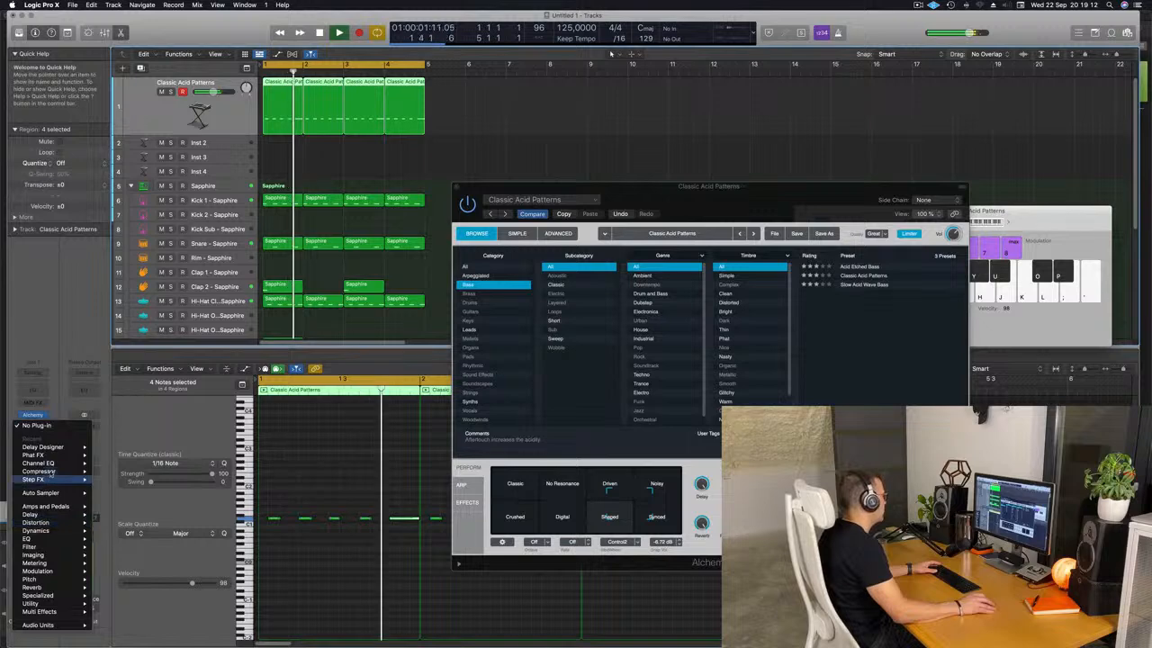
{"action": "left_click", "coordinate": [117, 471]}
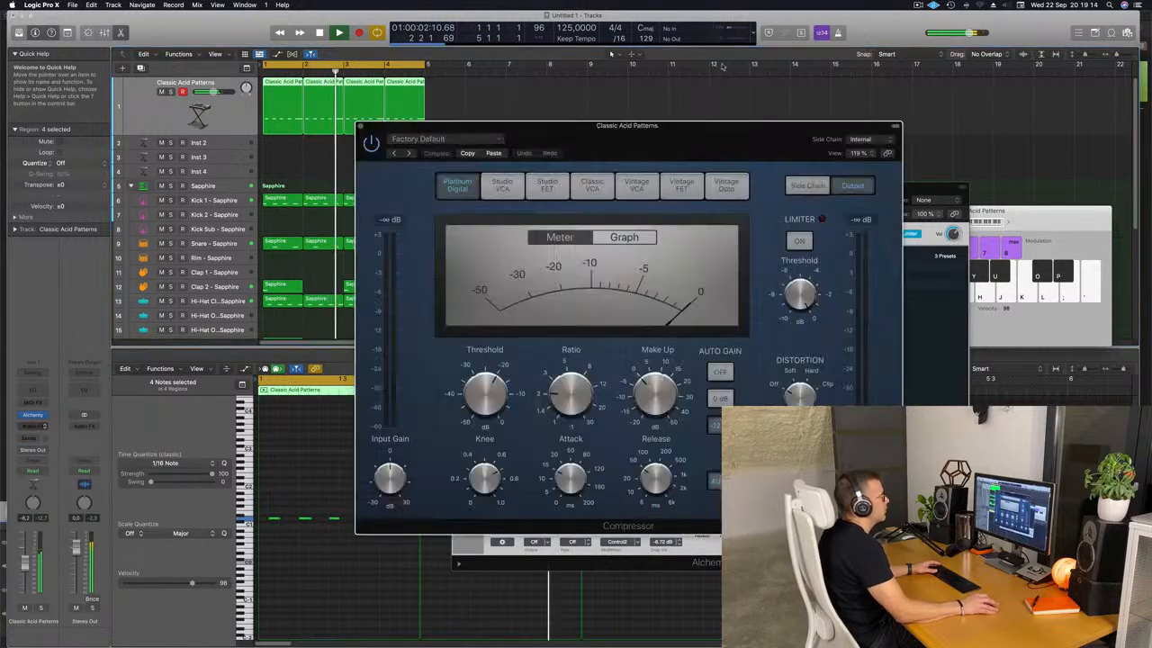
{"action": "left_click", "coordinate": [825, 132]}
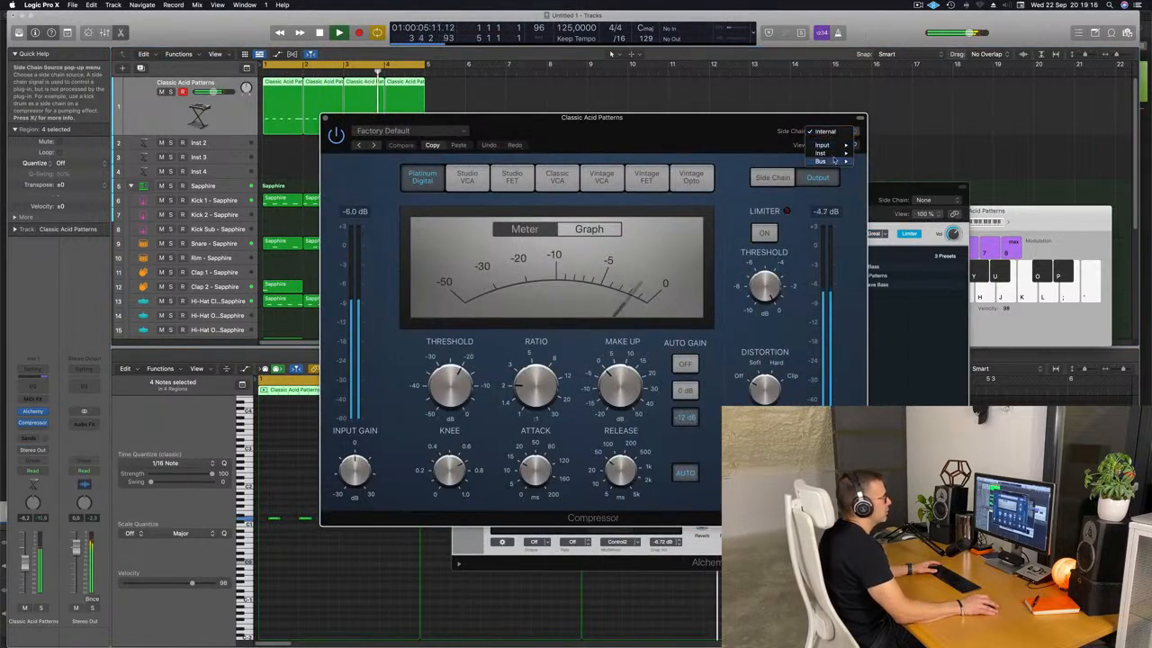
{"action": "mouse_move", "coordinate": [838, 153]}
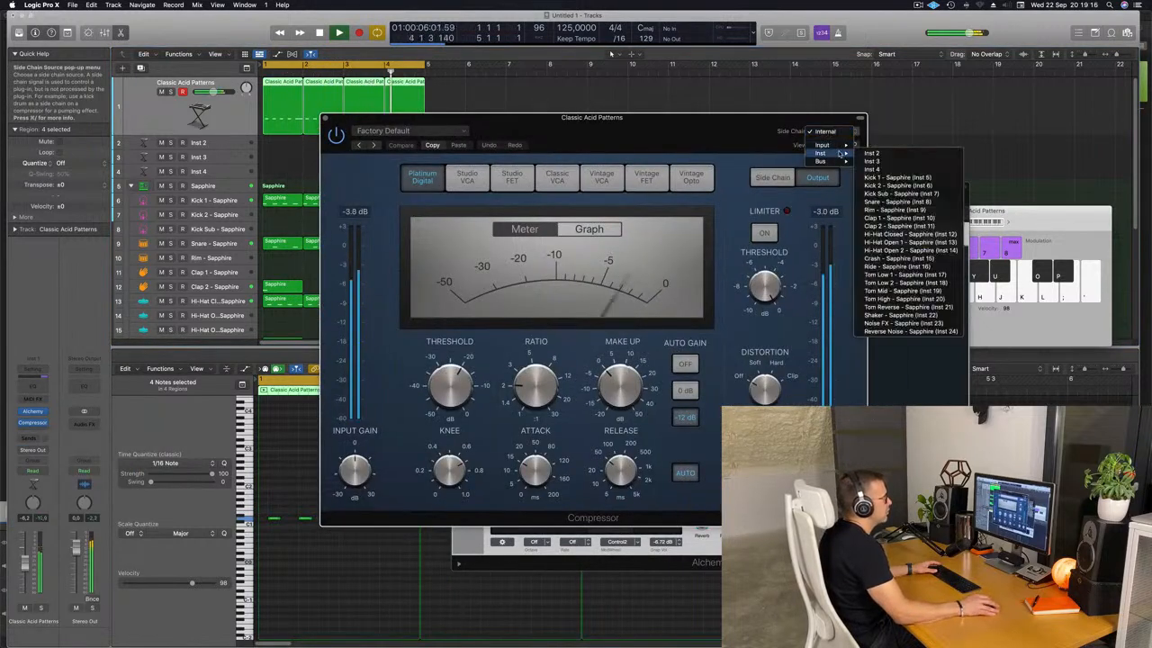
{"action": "left_click", "coordinate": [895, 177]}
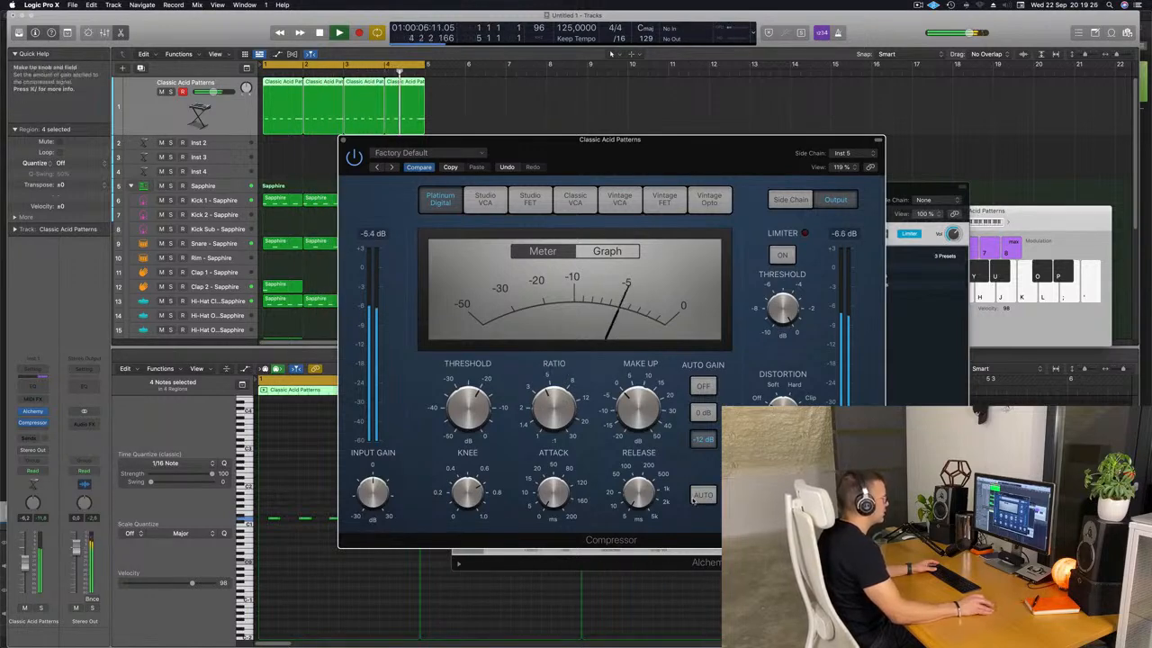
Set the Compressor's threshold to about -17.5 dB and close its window.
{"action": "left_click_drag", "start_coordinate": [469, 407], "coordinate": [469, 389]}
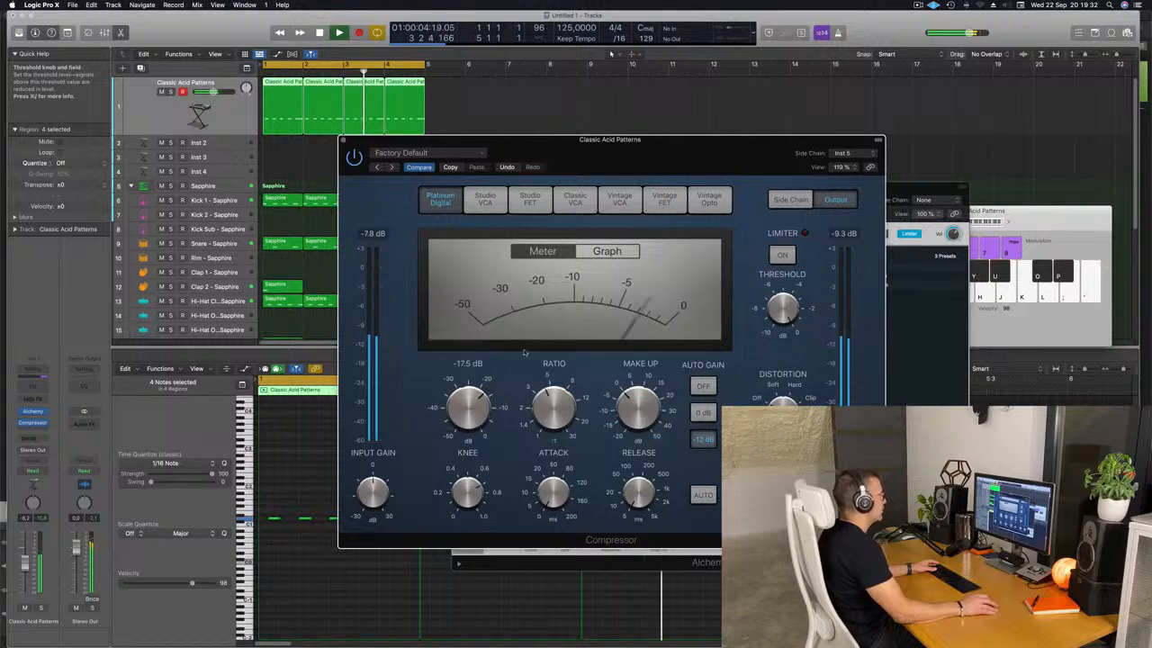
{"action": "left_click_drag", "start_coordinate": [566, 156], "coordinate": [528, 179]}
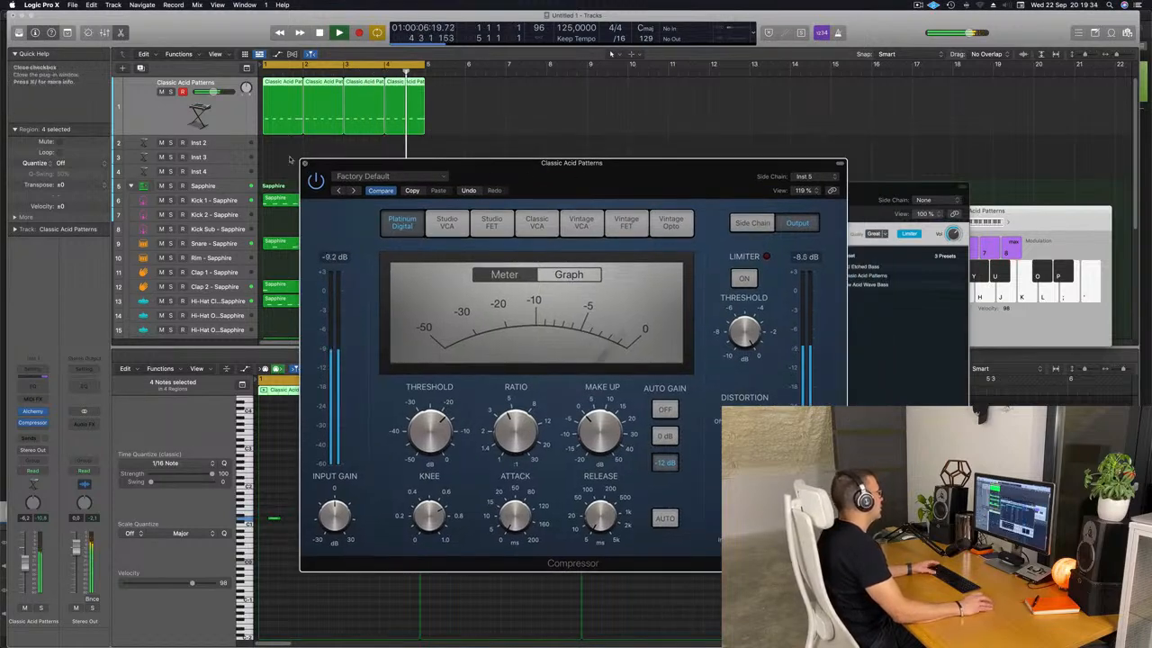
{"action": "left_click", "coordinate": [309, 165]}
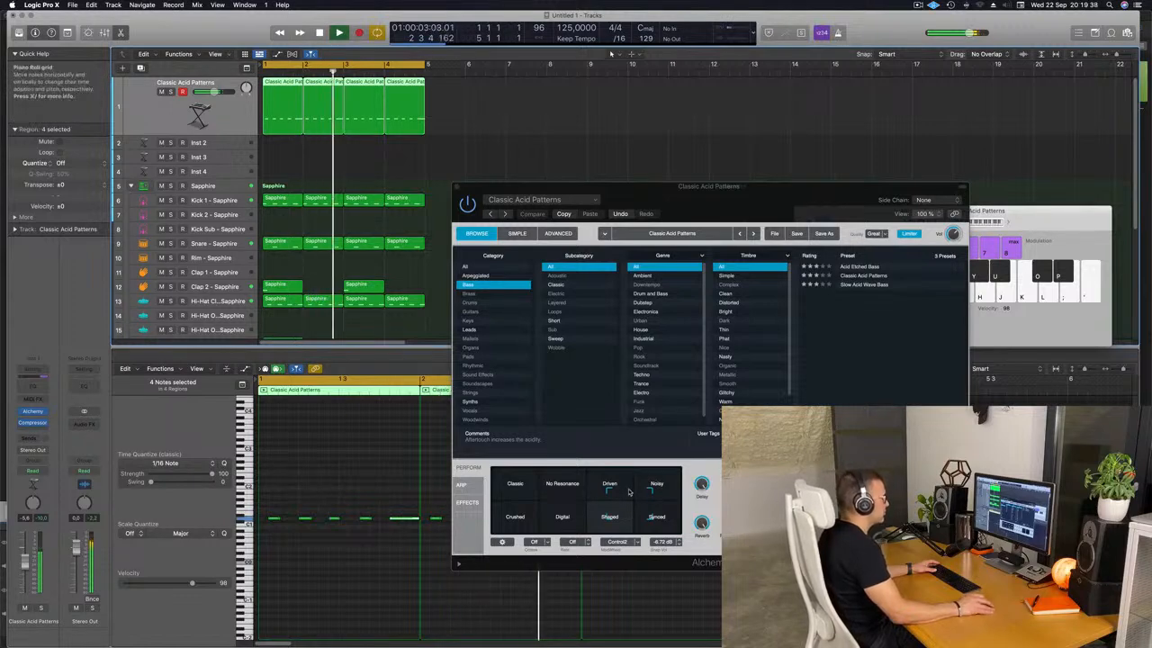
Adjust a performance control knob of the Classic Acid Patterns sound in Alchemy.
{"action": "left_click", "coordinate": [749, 484]}
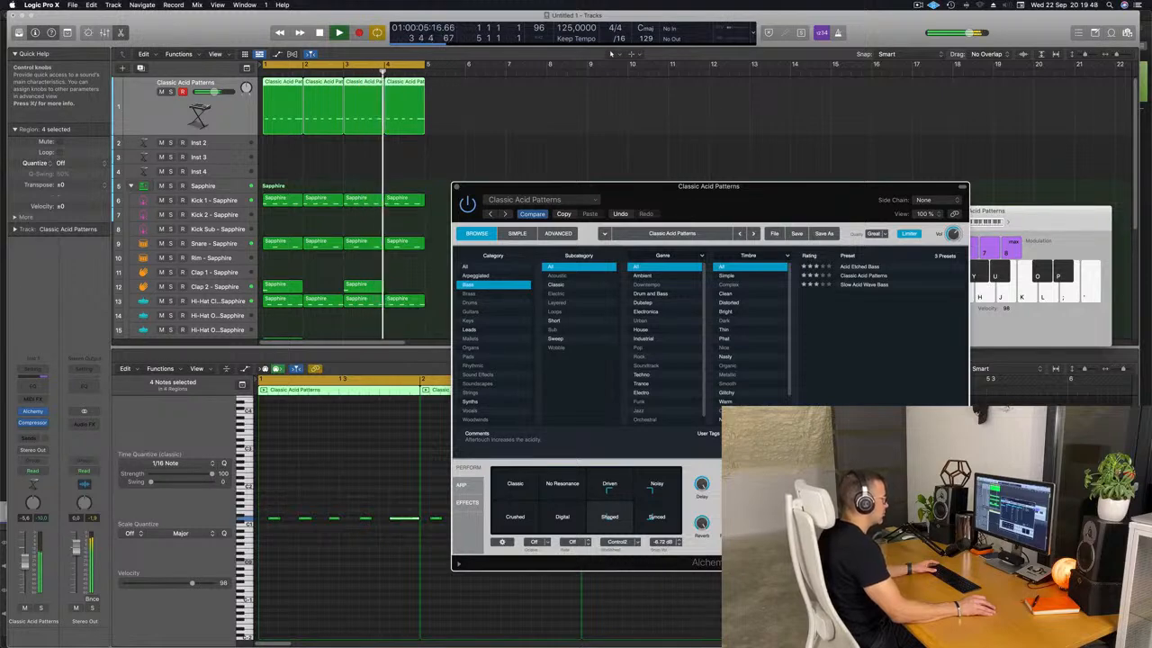
Fine-tune the Transform pad blend between Driven, Noisy, Shaped and Synced on the Classic Acid Patterns track and close Alchemy.
{"action": "mouse_move", "coordinate": [629, 504]}
{"action": "left_mouse_down"}
{"action": "mouse_move", "coordinate": [612, 511]}
{"action": "mouse_move", "coordinate": [562, 487]}
{"action": "mouse_move", "coordinate": [515, 487]}
{"action": "mouse_move", "coordinate": [493, 525]}
{"action": "mouse_move", "coordinate": [576, 526]}
{"action": "mouse_move", "coordinate": [626, 512]}
{"action": "mouse_move", "coordinate": [621, 498]}
{"action": "mouse_move", "coordinate": [618, 524]}
{"action": "mouse_move", "coordinate": [618, 508]}
{"action": "left_mouse_up"}
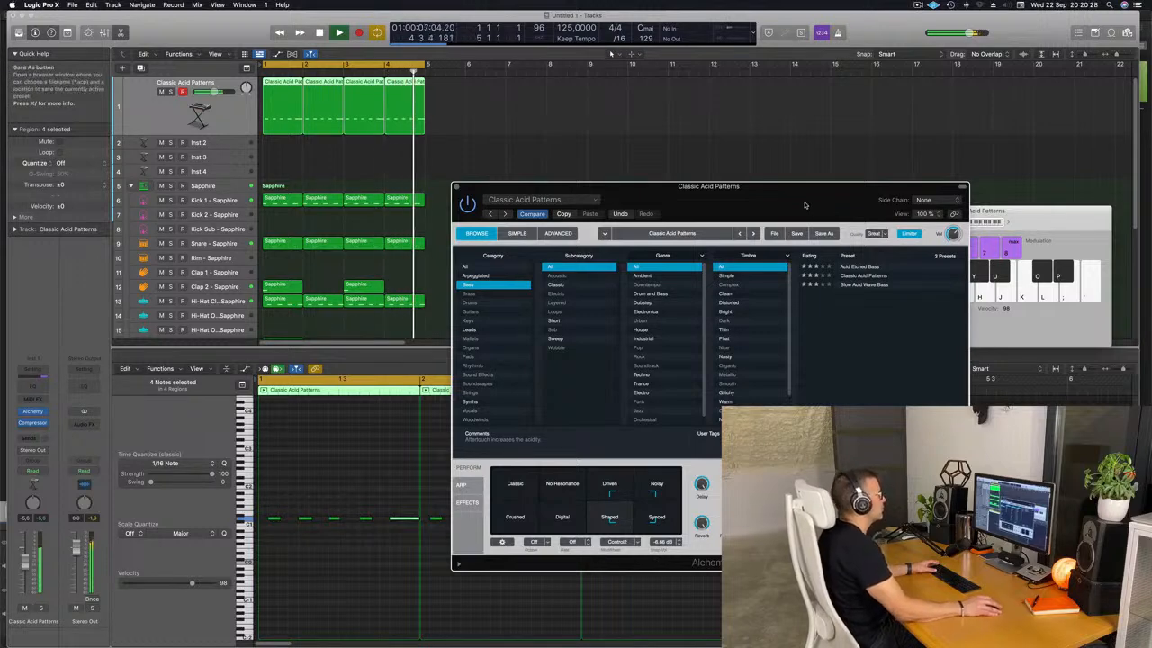
{"action": "left_click_drag", "start_coordinate": [457, 188], "coordinate": [450, 196]}
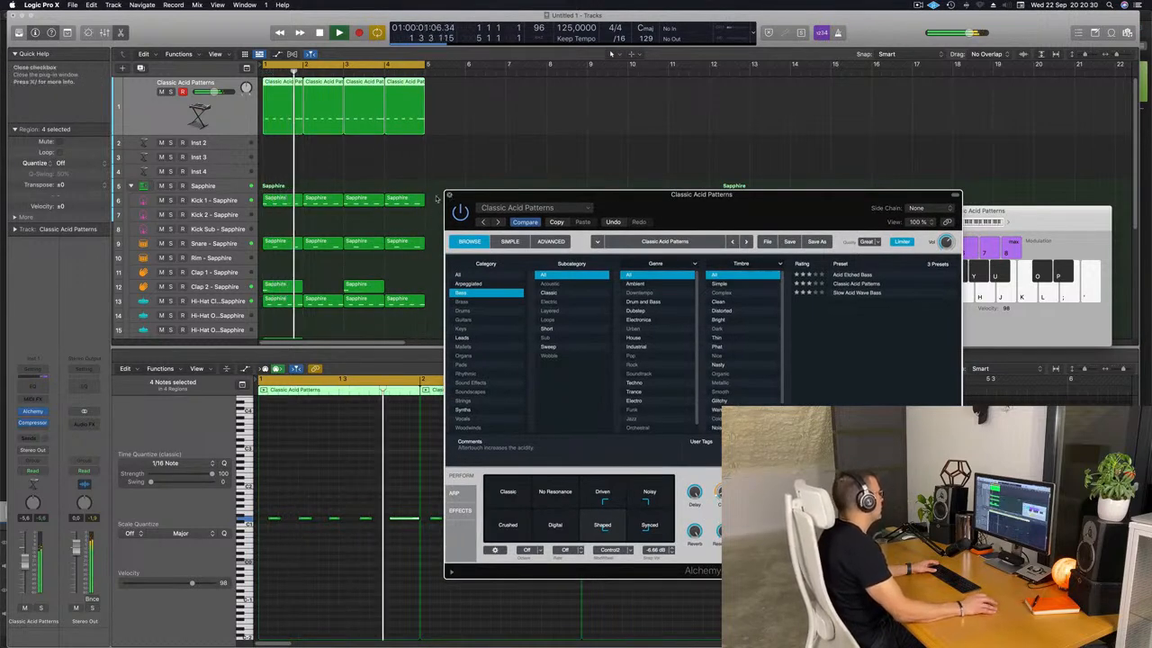
{"action": "left_click", "coordinate": [450, 197]}
Repeat all regions three times to fill 16 bars and extend the cycle range to bar 17.
{"action": "left_click", "coordinate": [223, 147]}
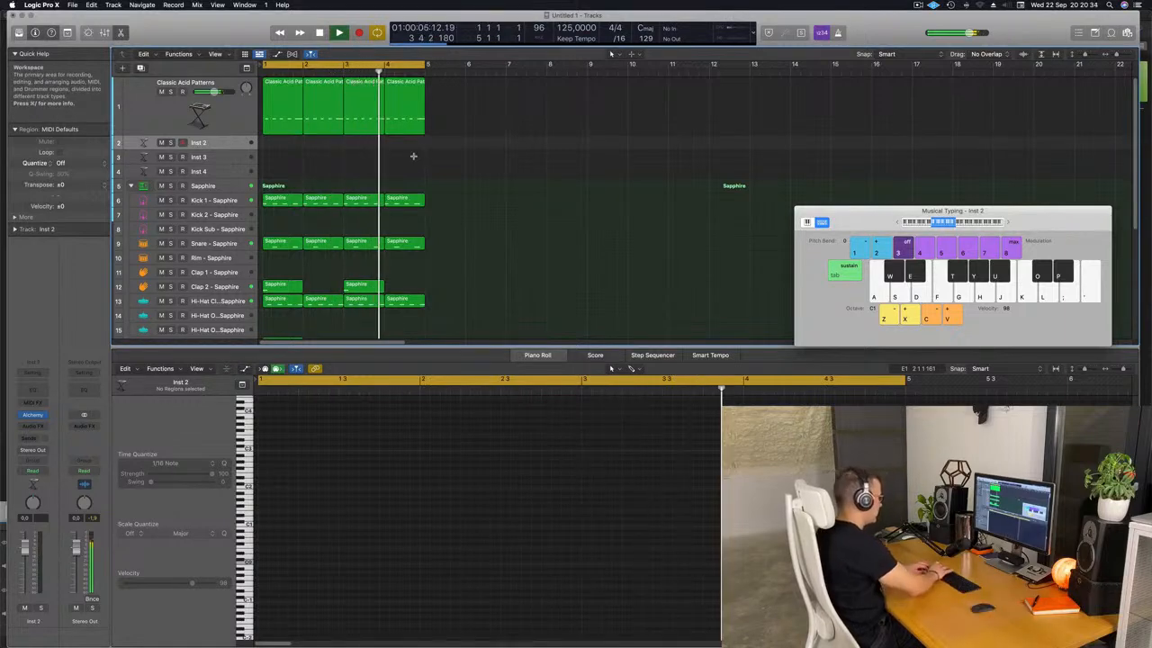
{"action": "key", "text": "super+a"}
{"action": "key", "text": "super+r"}
{"action": "key", "text": "super+r"}
{"action": "key", "text": "super+r"}
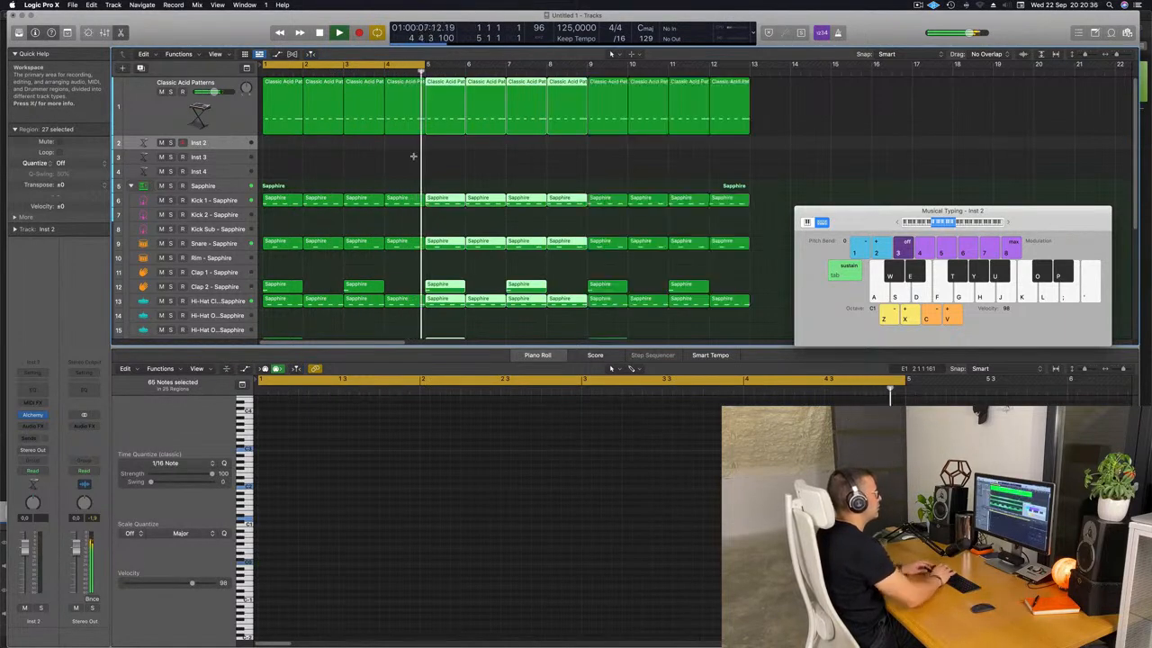
{"action": "key", "text": "super+Left"}
{"action": "key", "text": "super+Left"}
{"action": "key", "text": "super+Left"}
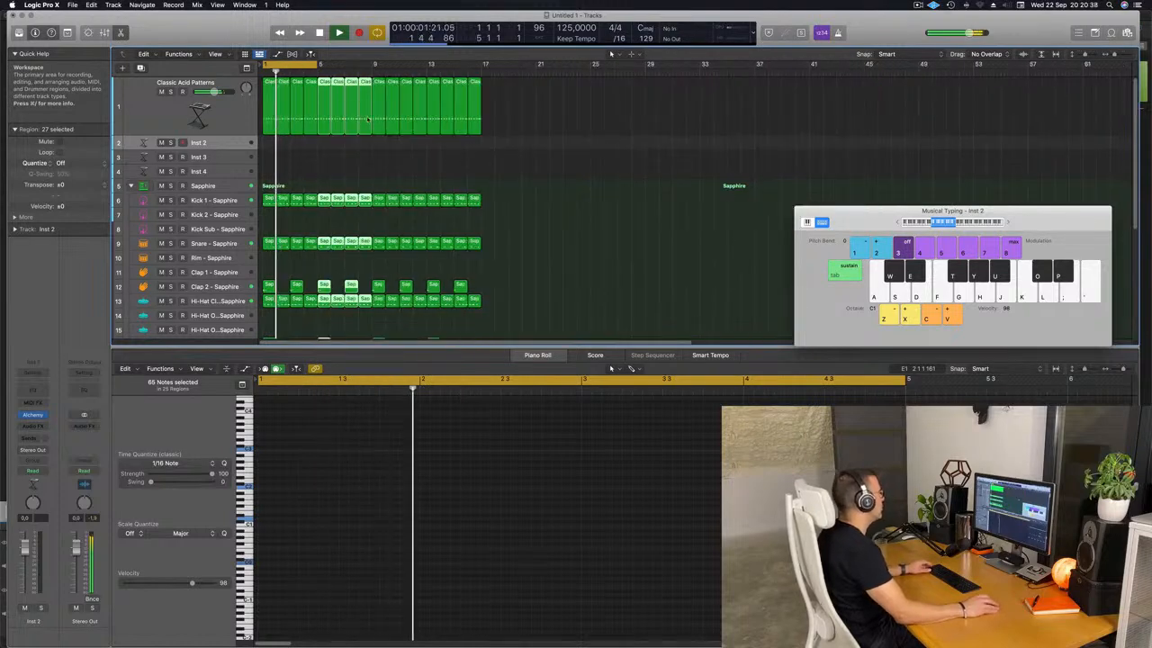
{"action": "left_click_drag", "start_coordinate": [311, 66], "coordinate": [482, 65]}
Show the secondary ruler above the tracks and deselect all regions.
{"action": "left_click", "coordinate": [215, 54]}
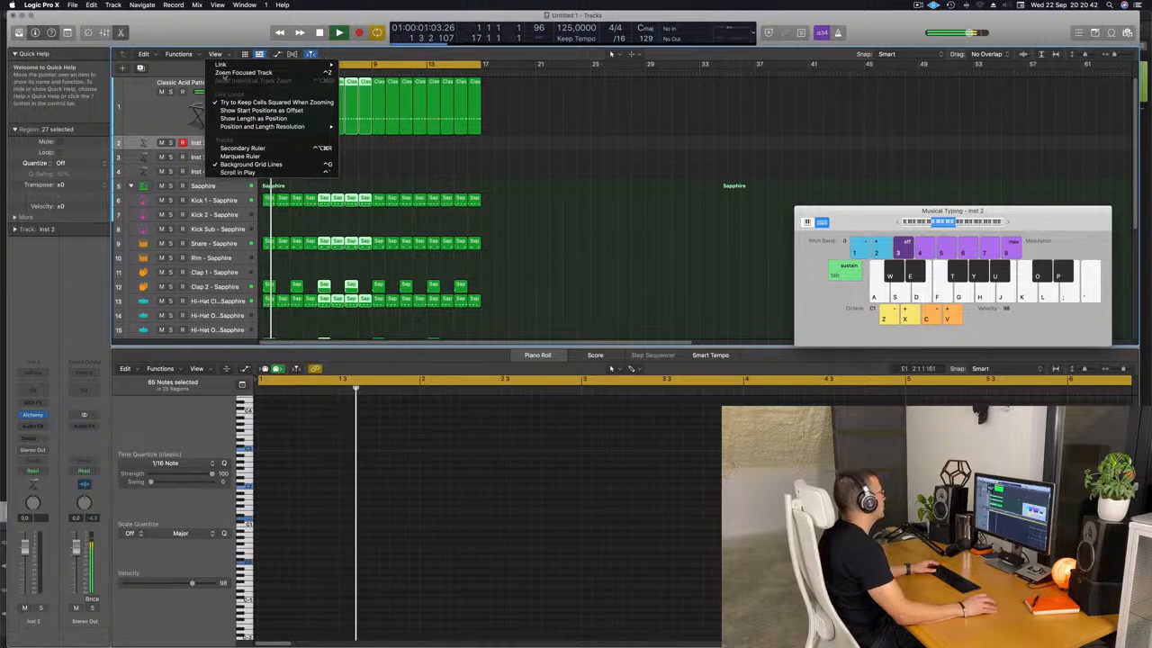
{"action": "left_click", "coordinate": [257, 147]}
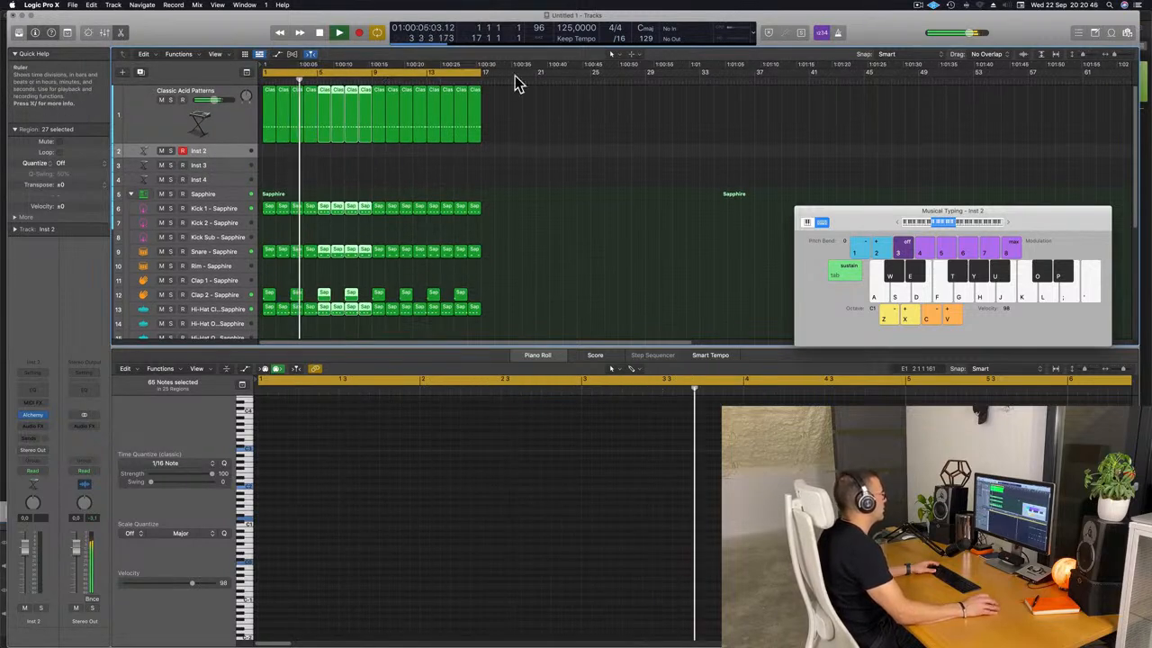
{"action": "left_click", "coordinate": [531, 151]}
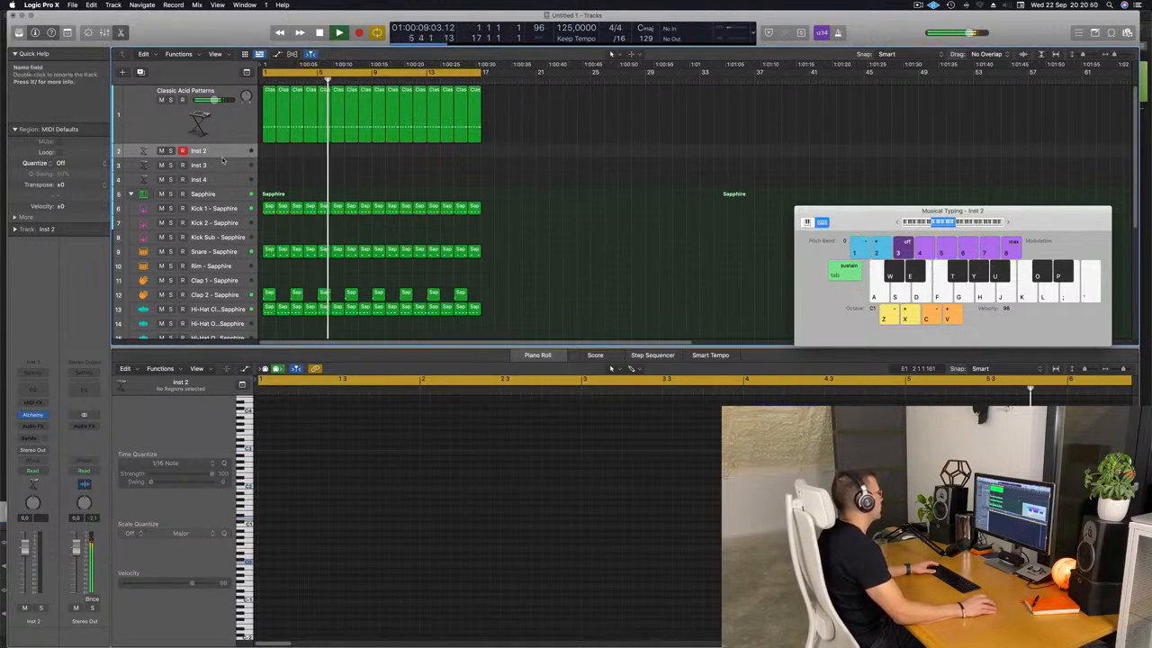
Enlarge the Inst 2 track and open its Alchemy instrument.
{"action": "left_click_drag", "start_coordinate": [220, 159], "coordinate": [220, 184]}
{"action": "key", "text": "Return"}
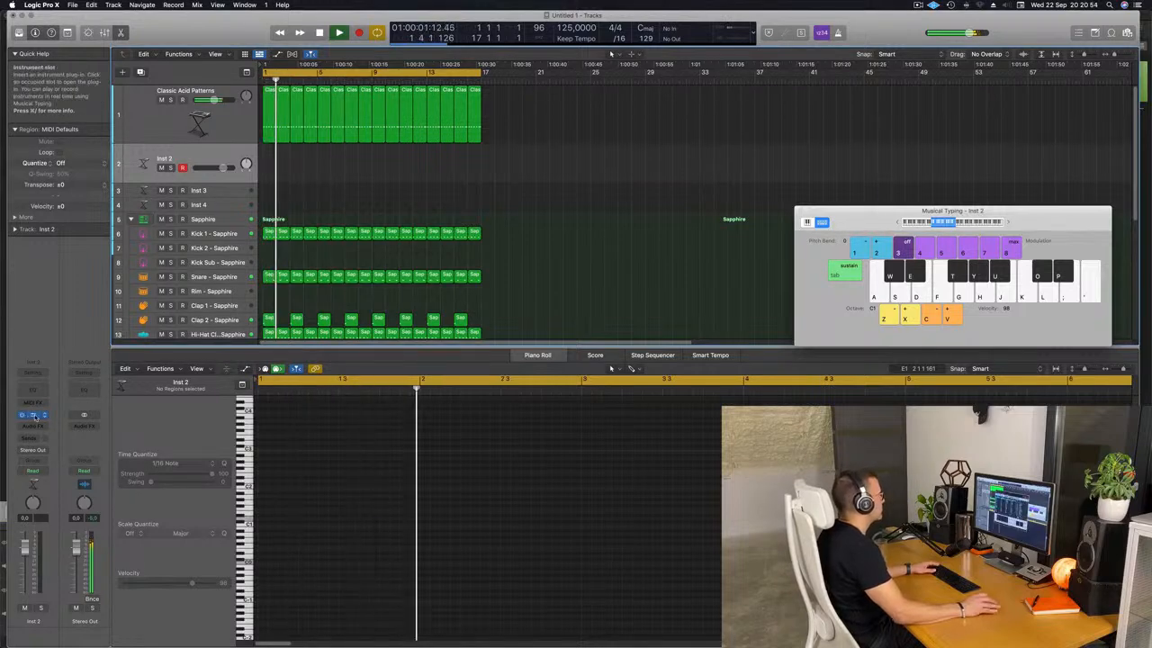
{"action": "left_click", "coordinate": [32, 416]}
{"action": "left_click_drag", "start_coordinate": [662, 135], "coordinate": [556, 145]}
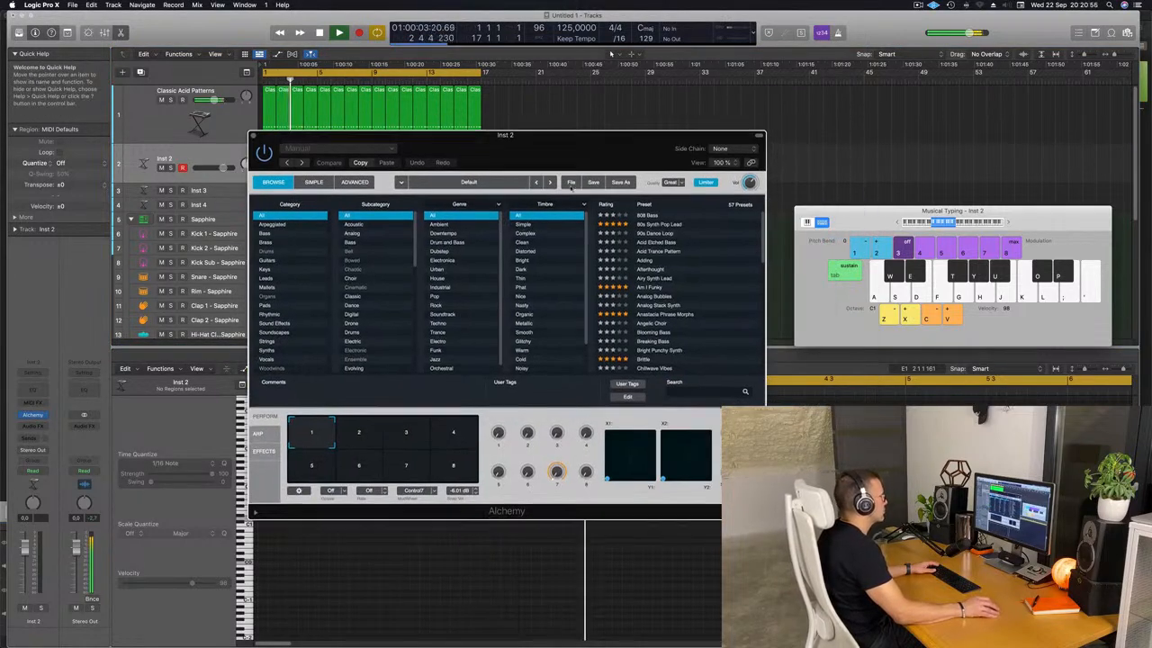
Try the Good Boy preset on the Inst 2 track and lower its volume to about -10.8 dB.
{"action": "scroll", "coordinate": [704, 273], "scroll_direction": "down", "scroll_amount": 3}
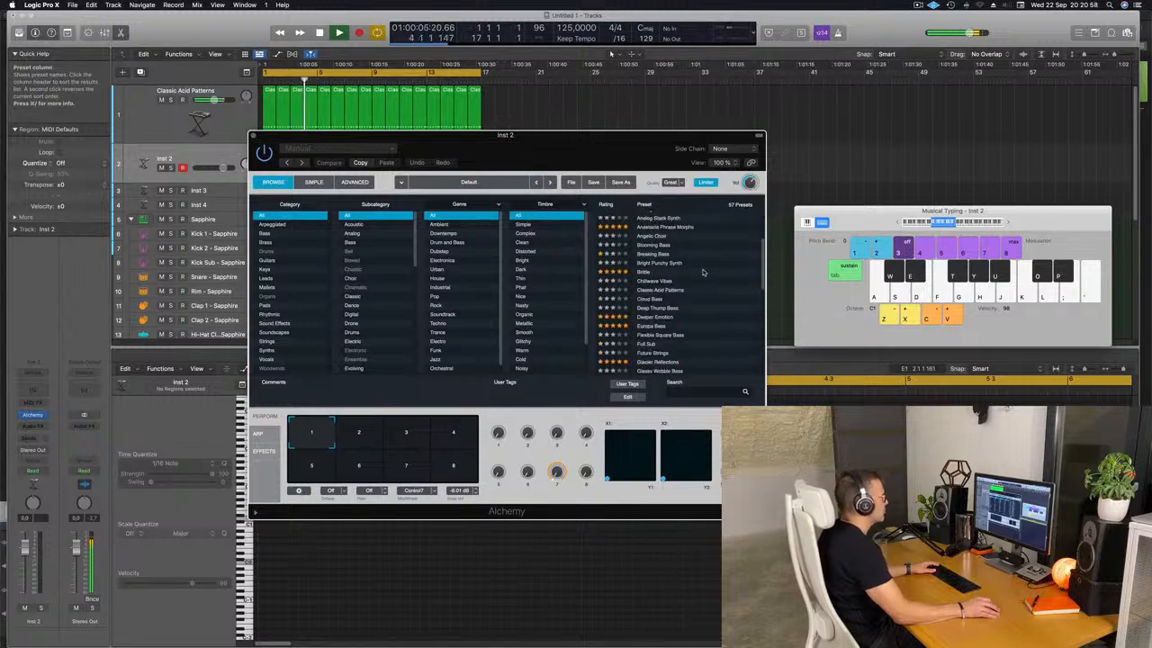
{"action": "scroll", "coordinate": [703, 273], "scroll_direction": "down", "scroll_amount": 1}
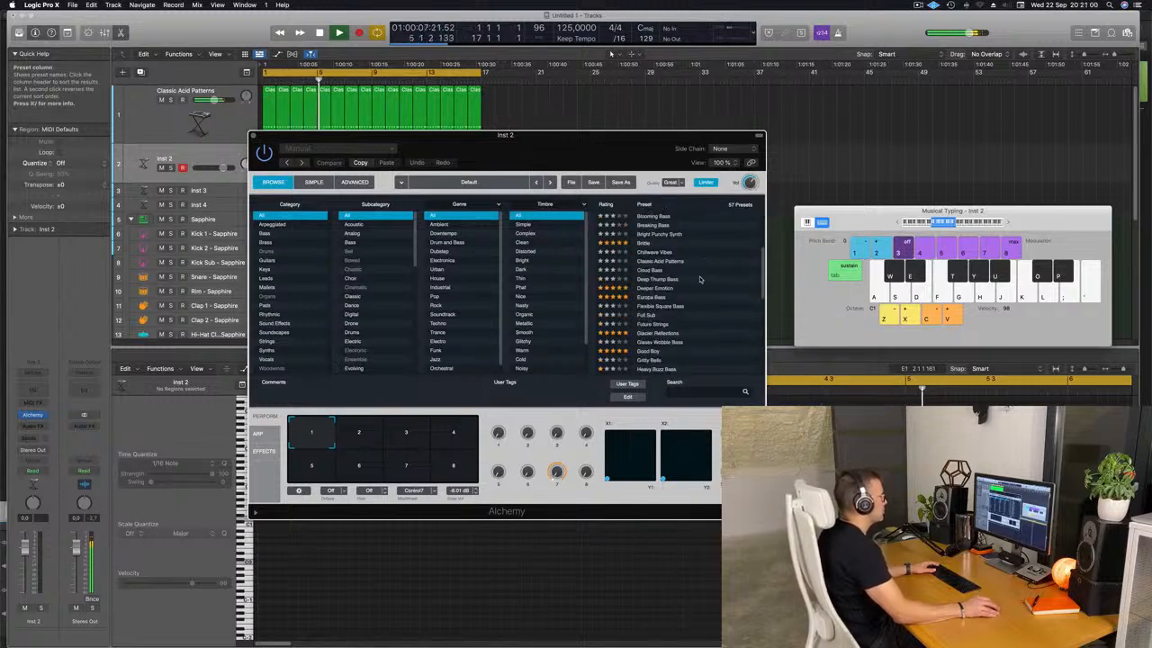
{"action": "scroll", "coordinate": [702, 280], "scroll_direction": "down", "scroll_amount": 1}
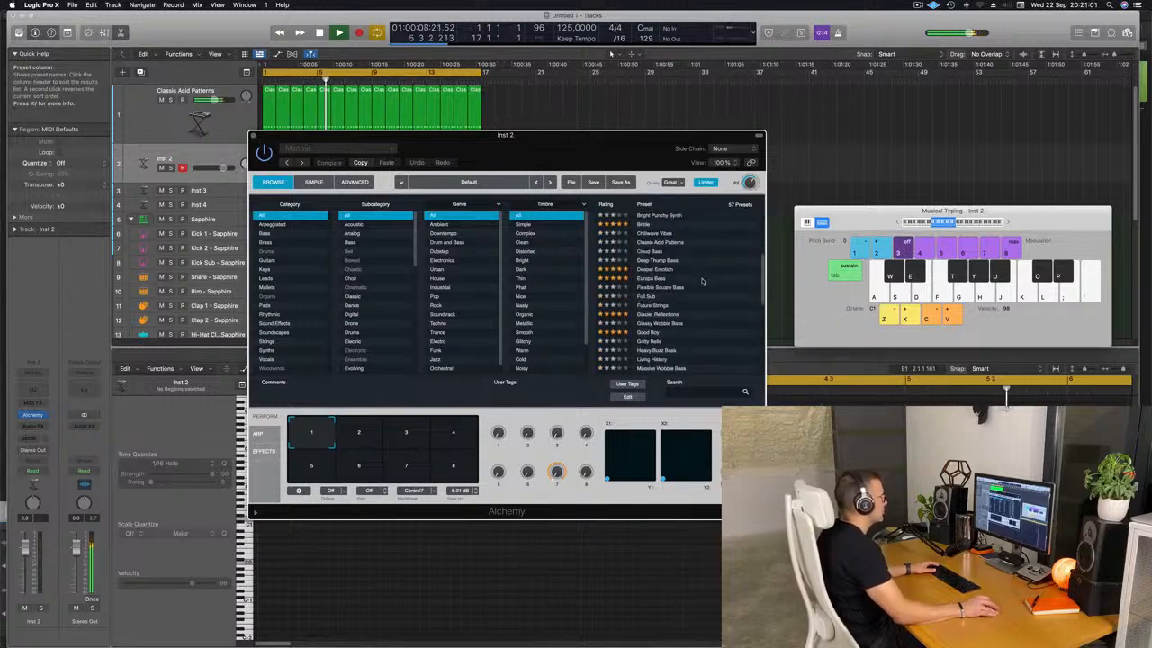
{"action": "left_click", "coordinate": [649, 333]}
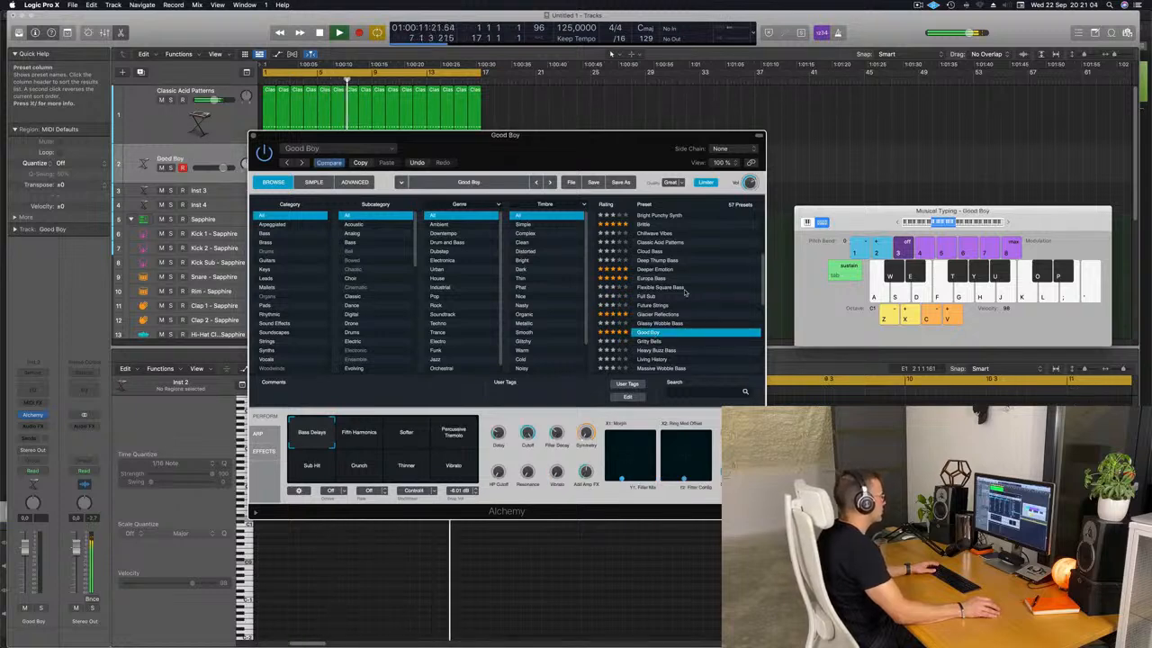
{"action": "left_click_drag", "start_coordinate": [850, 213], "coordinate": [711, 193]}
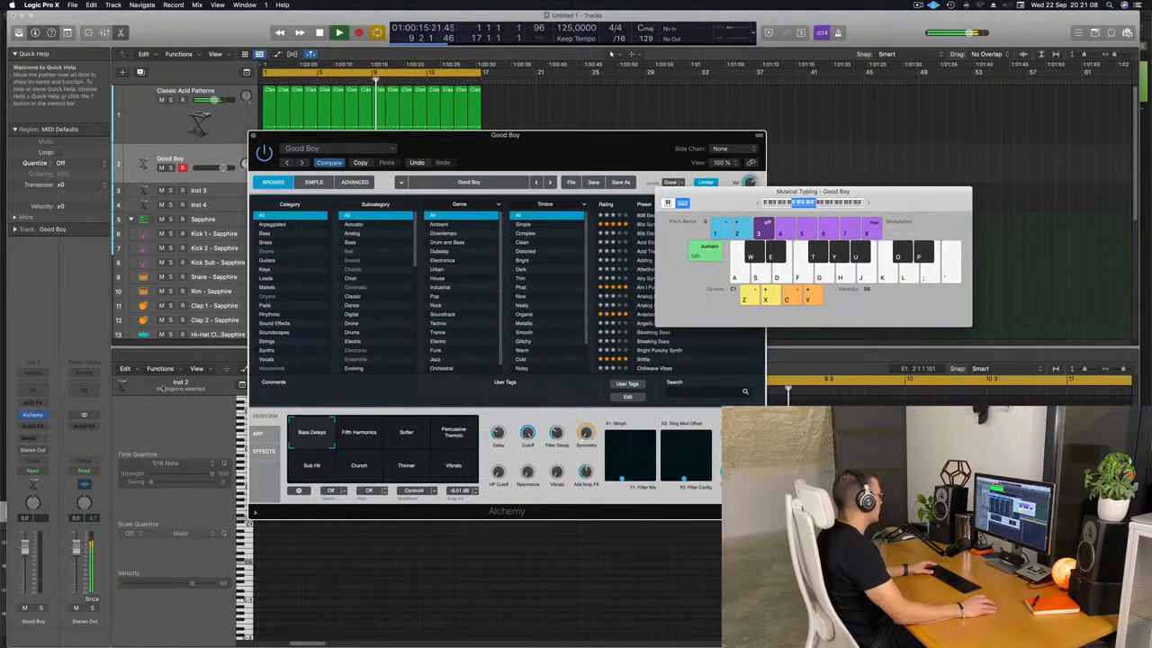
{"action": "left_click", "coordinate": [25, 549]}
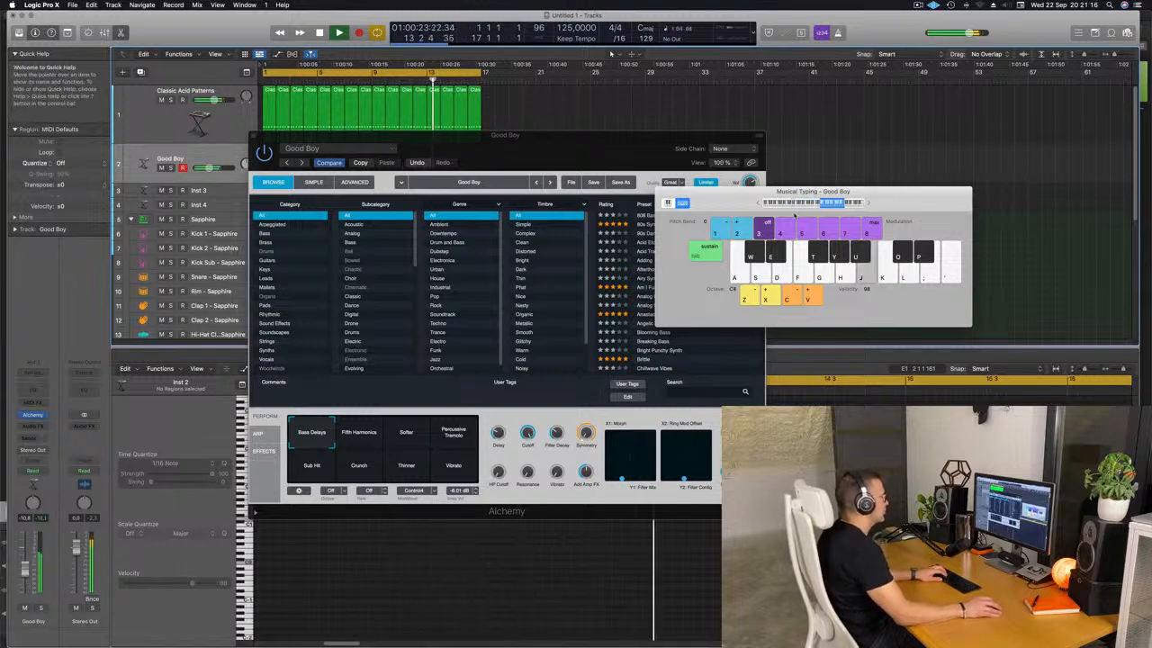
{"action": "left_click_drag", "start_coordinate": [758, 208], "coordinate": [895, 229]}
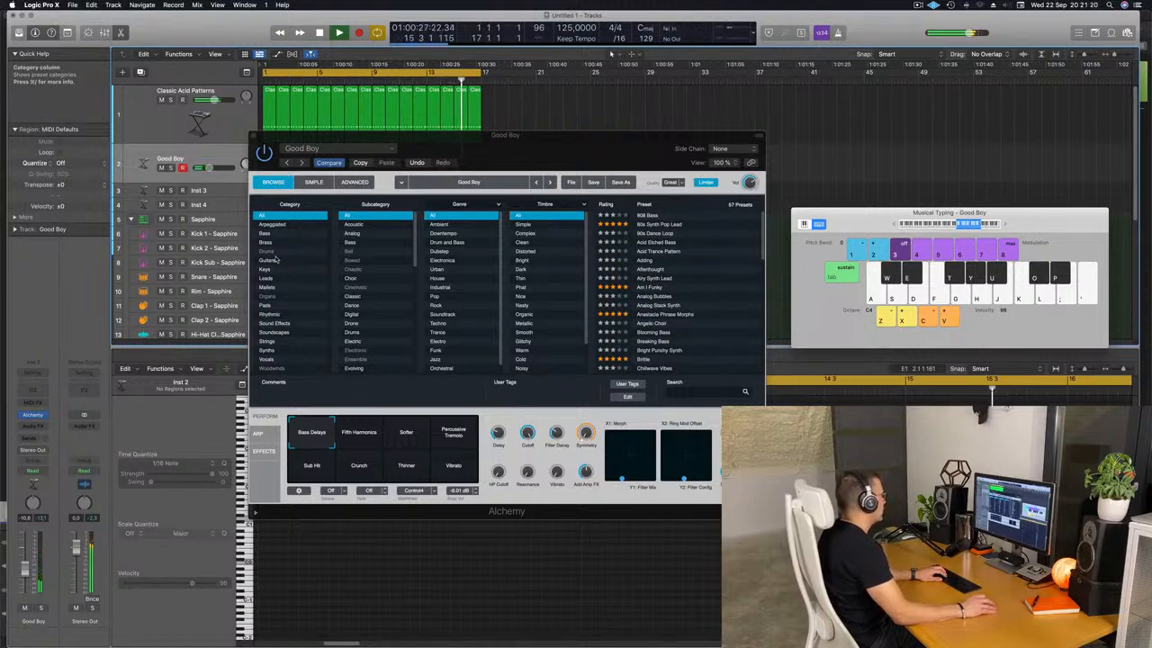
Load the Deeper Emotion preset from the Pads category on track 2 and raise its volume to about -0.6 dB.
{"action": "left_click", "coordinate": [262, 306]}
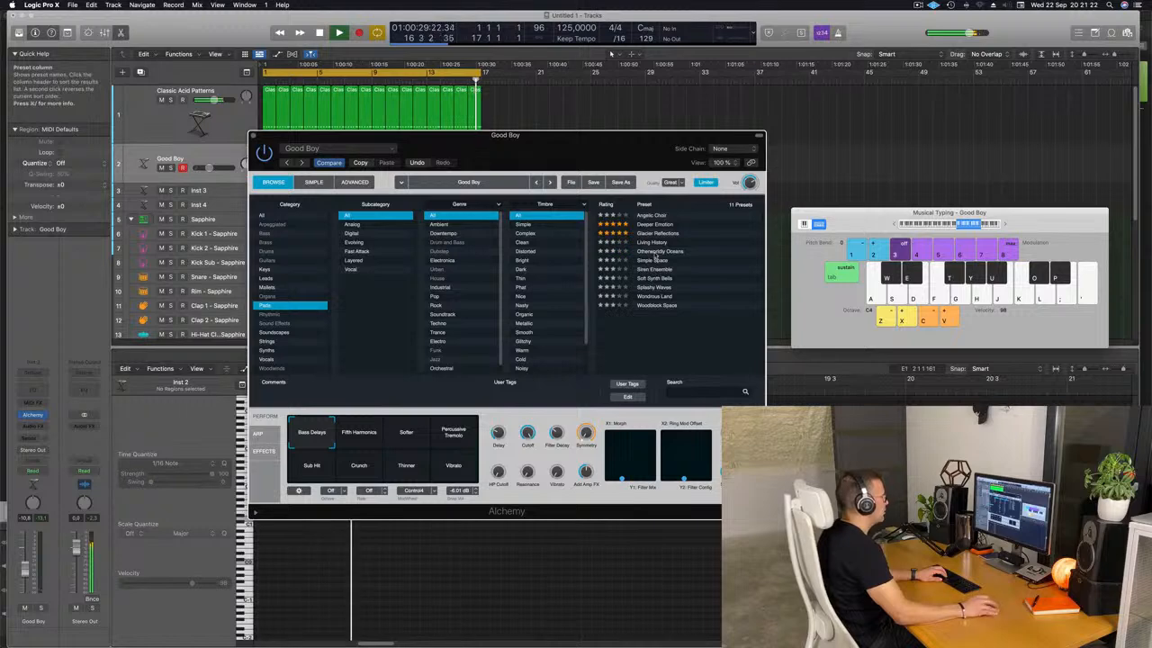
{"action": "left_click", "coordinate": [654, 225]}
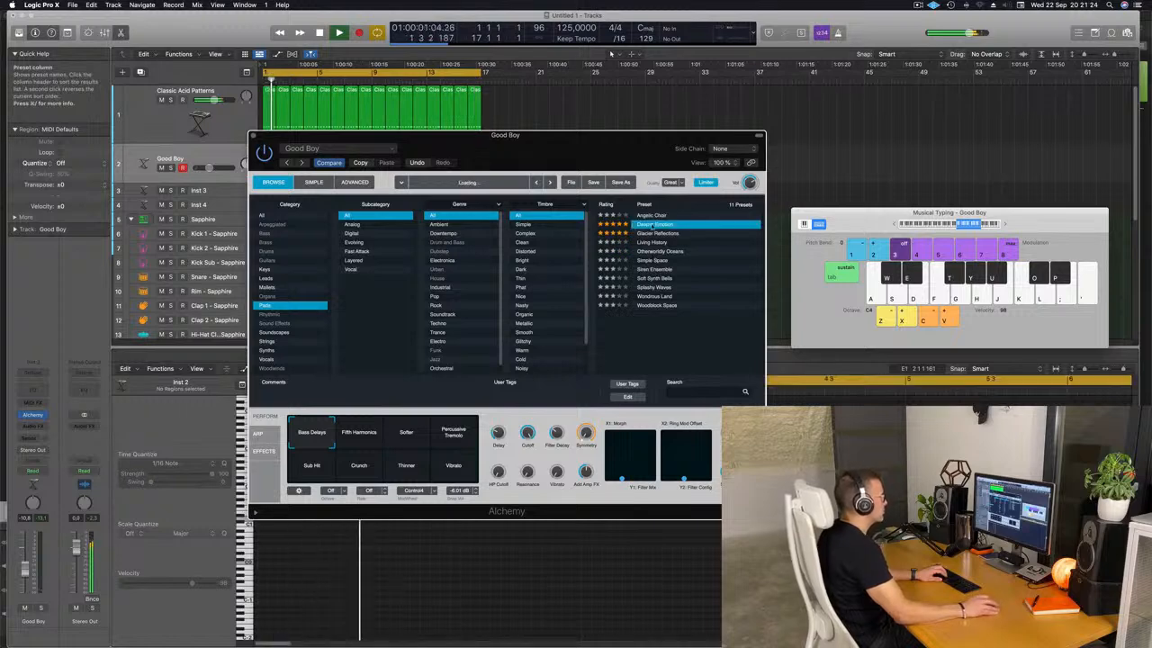
{"action": "left_click_drag", "start_coordinate": [589, 137], "coordinate": [726, 243]}
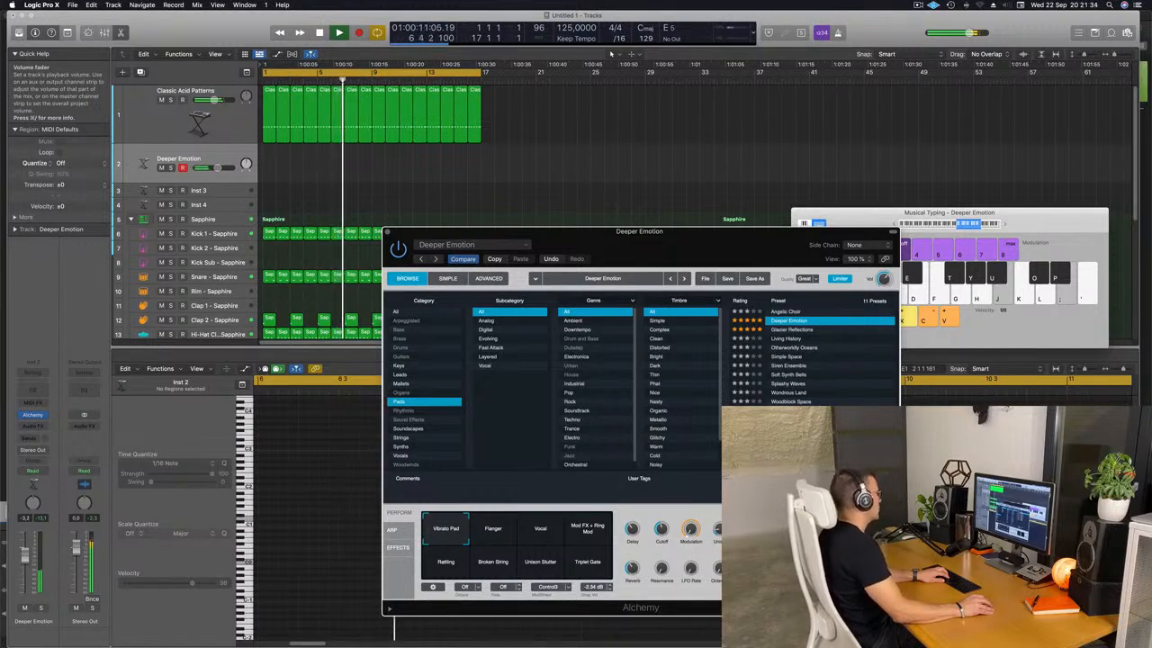
{"action": "left_click_drag", "start_coordinate": [25, 551], "coordinate": [26, 549]}
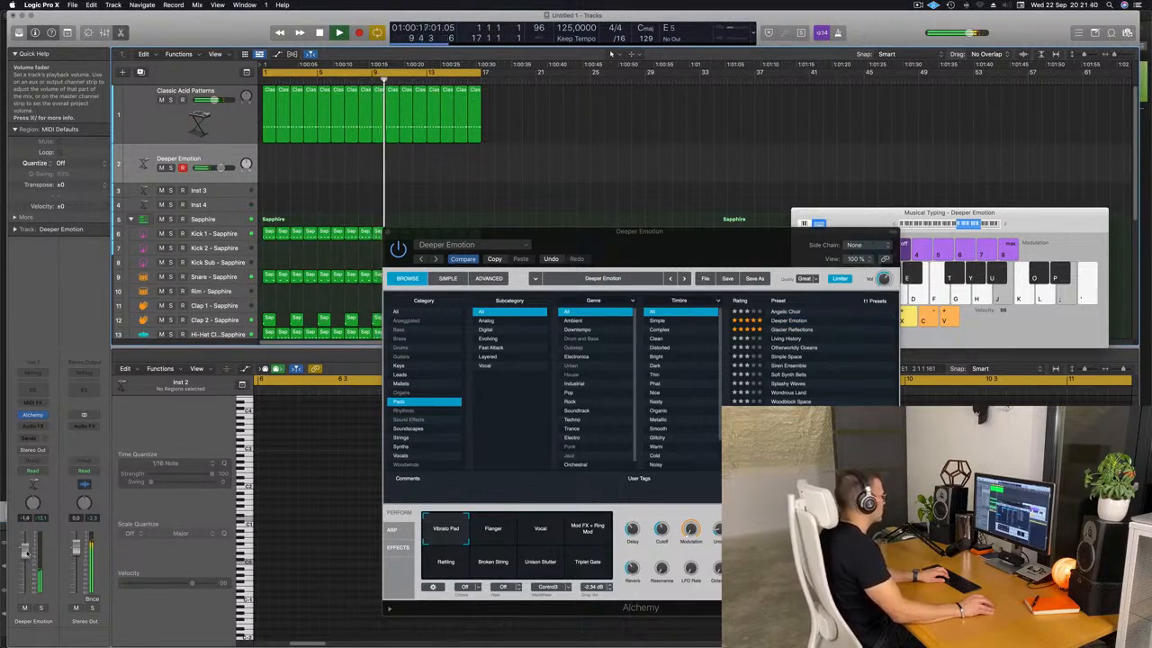
Rehearse and record a pad melody over bars 2 to 6 of the Deeper Emotion track with Musical Typing.
{"action": "key", "text": "k"}
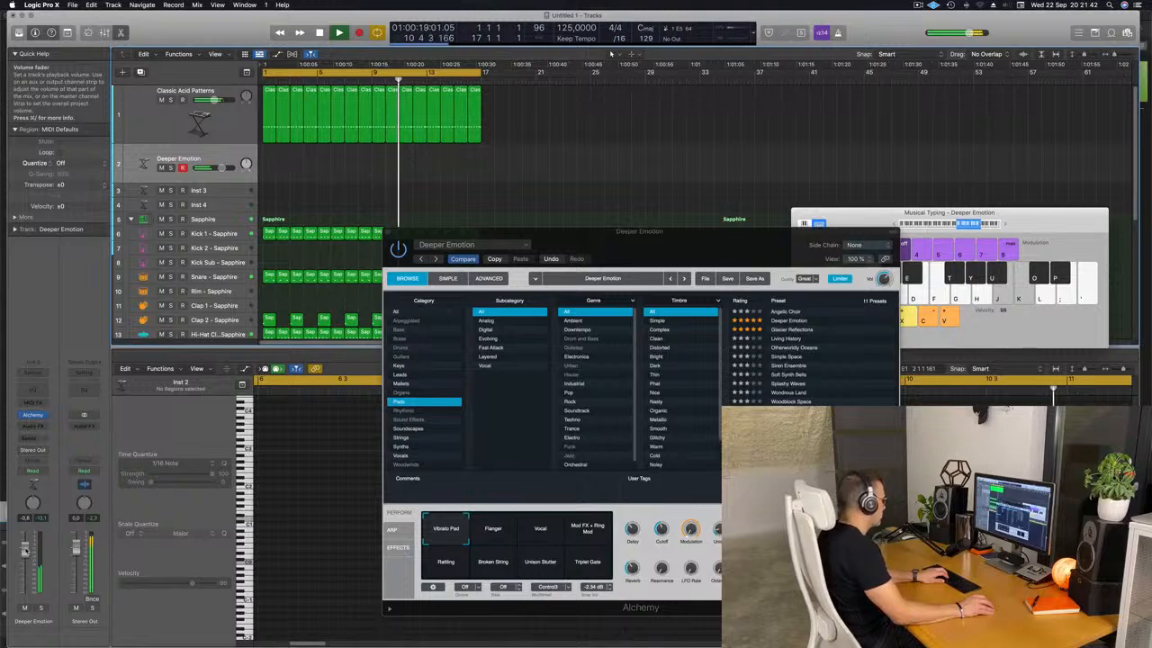
{"action": "key", "text": "l"}
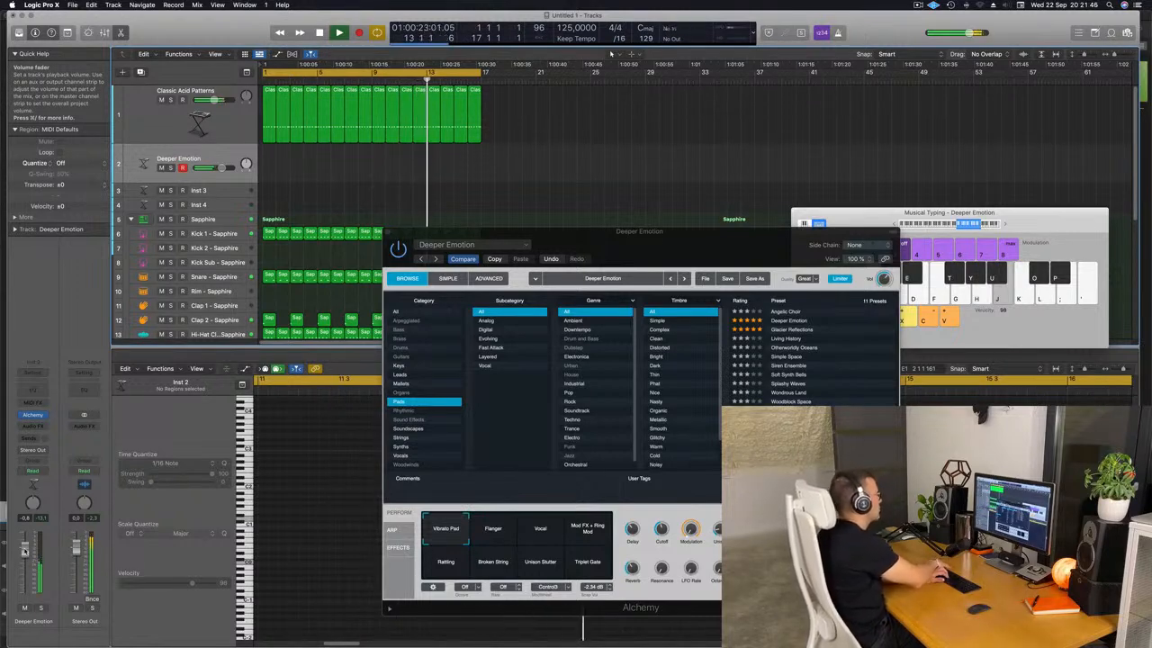
{"action": "key", "text": "r"}
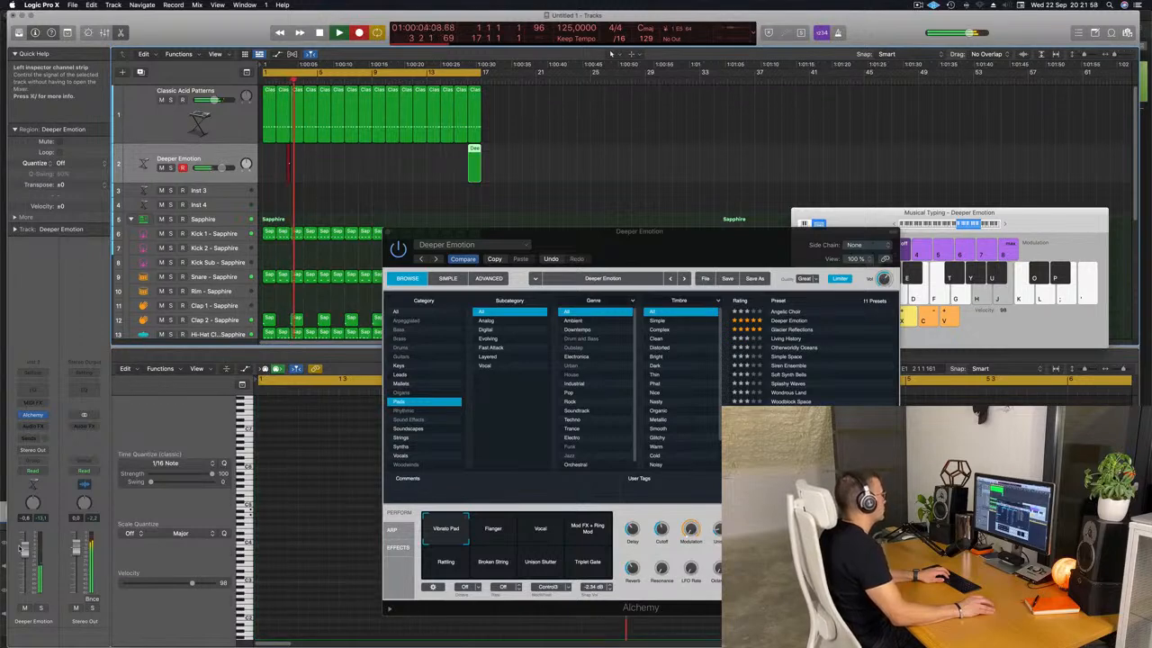
{"action": "key", "text": "k"}
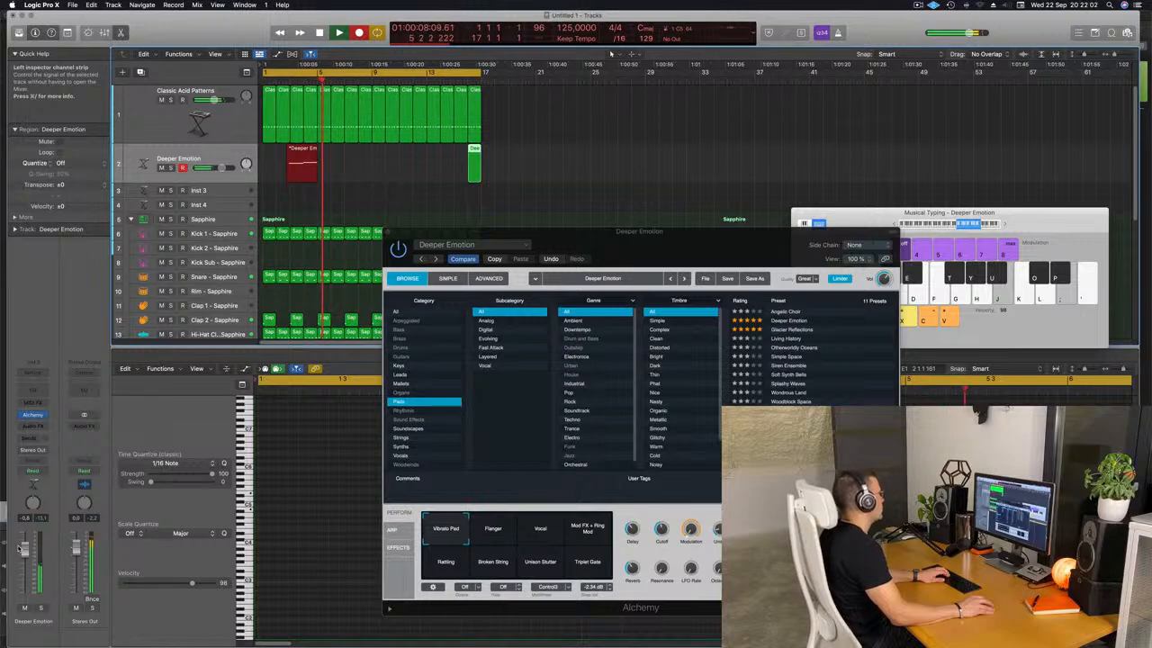
{"action": "key", "text": "k"}
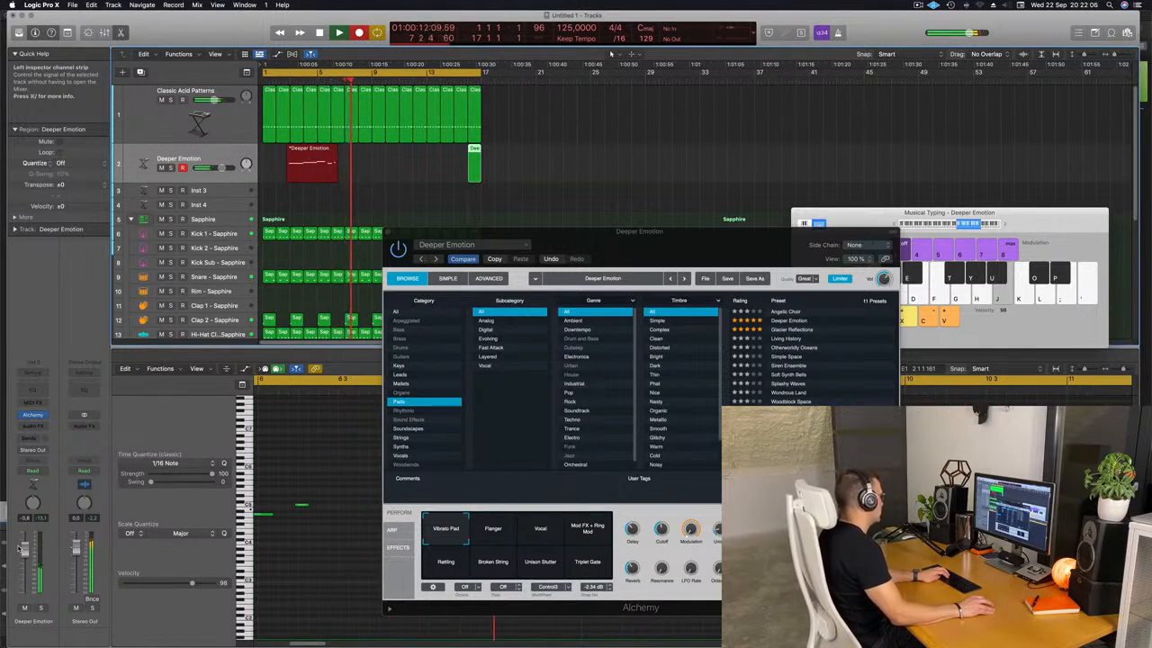
{"action": "key", "text": "space"}
Play back the arrangement and try out further Deeper Emotion notes over it with Musical Typing.
{"action": "key", "text": "space"}
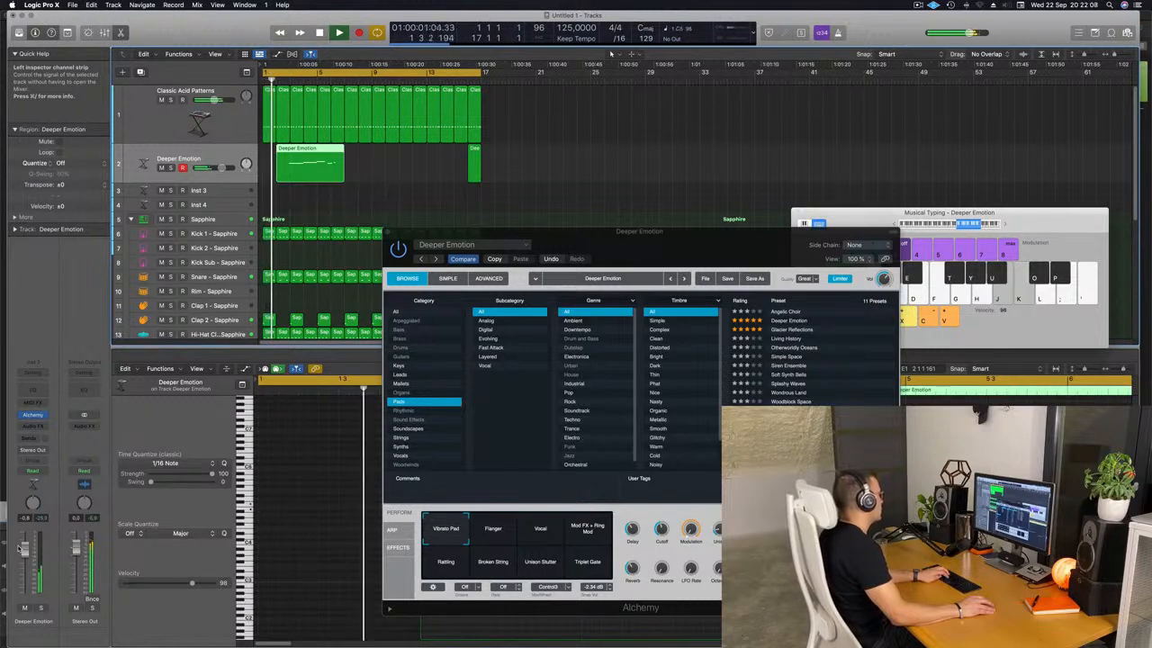
{"action": "key", "text": "h"}
{"action": "key", "text": "k"}
{"action": "key", "text": "semicolon"}
{"action": "key", "text": "k"}
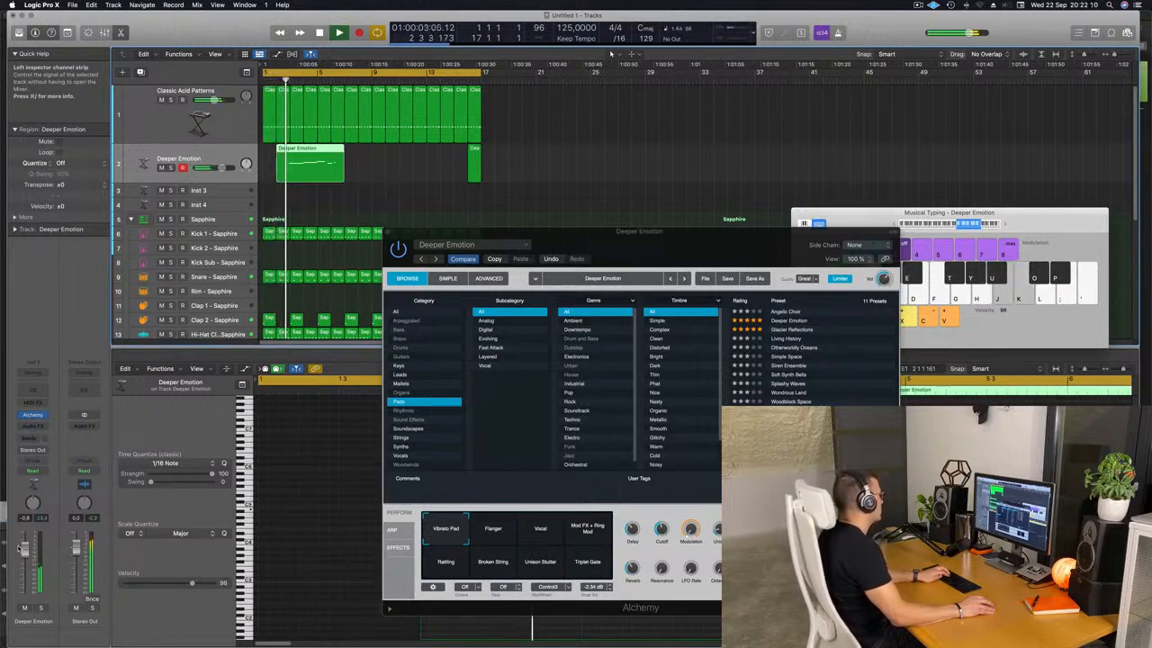
{"action": "key", "text": "semicolon"}
{"action": "key", "text": "semicolon"}
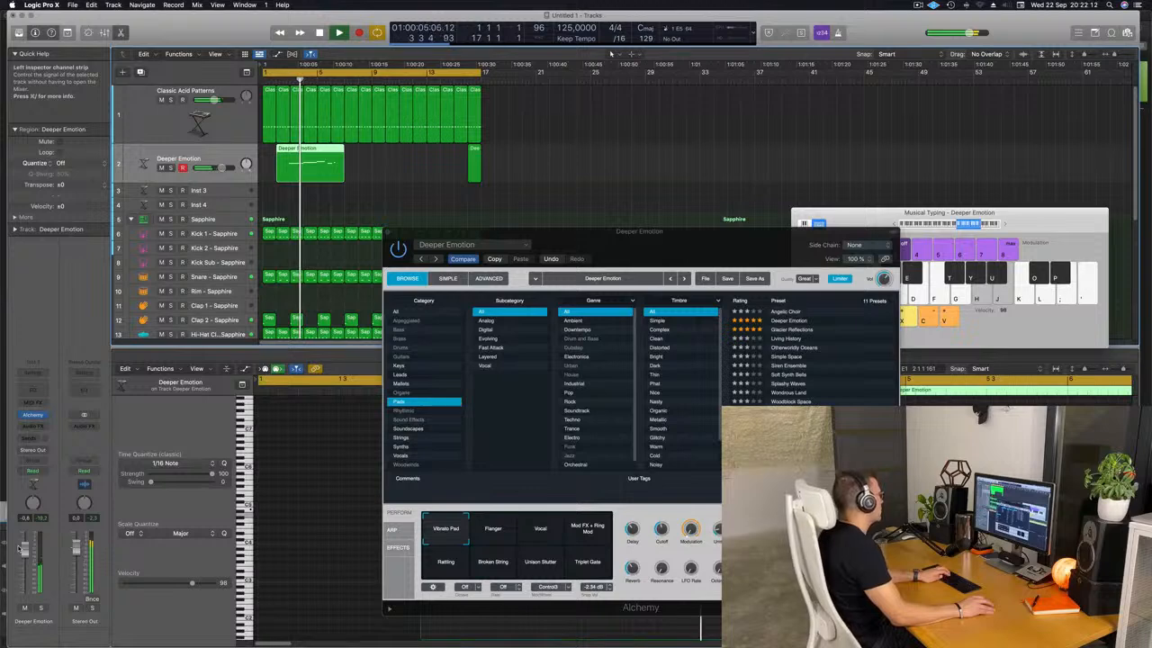
{"action": "key", "text": "semicolon"}
{"action": "key", "text": "k"}
{"action": "key", "text": "semicolon"}
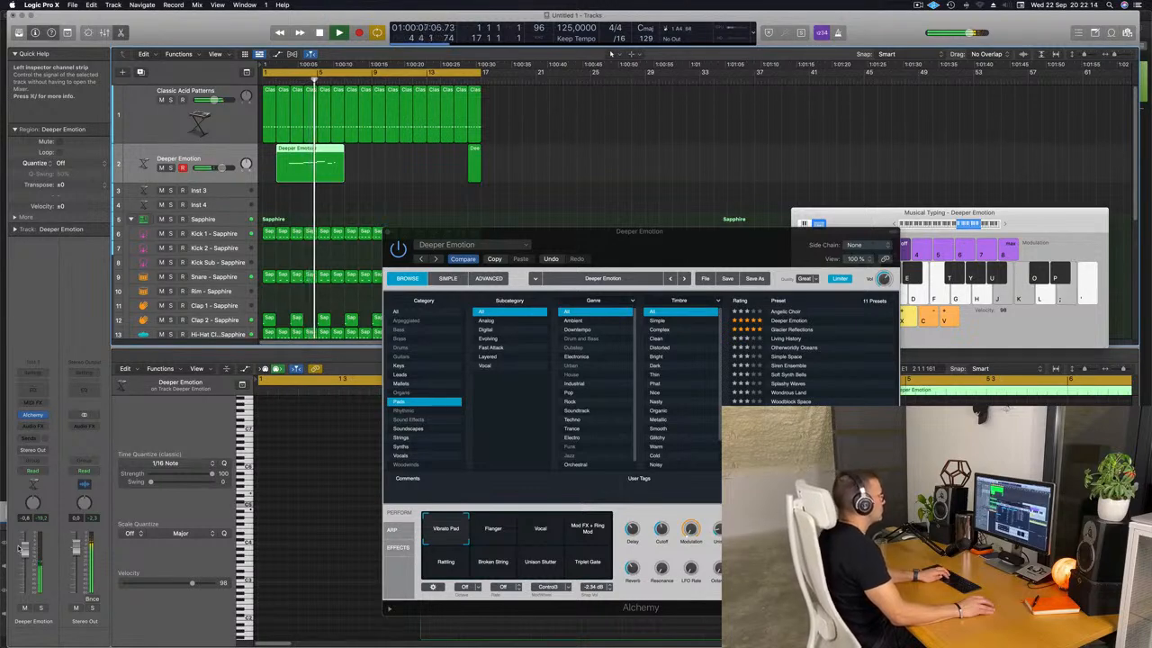
{"action": "key", "text": "apostrophe"}
{"action": "key", "text": "h"}
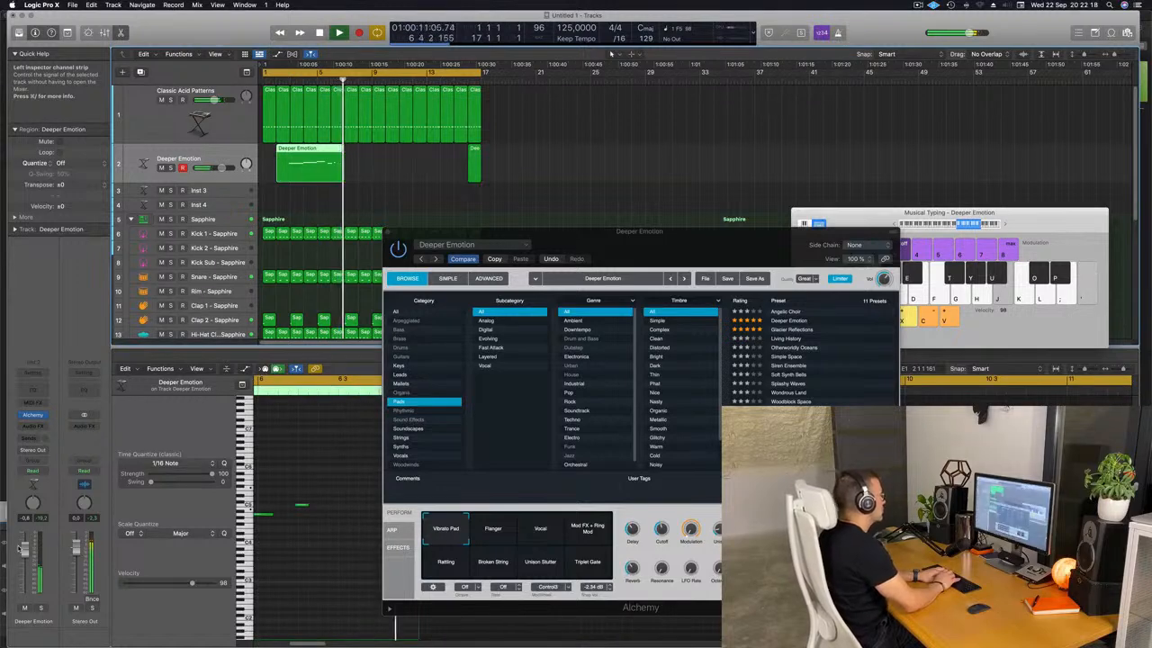
{"action": "key", "text": "apostrophe"}
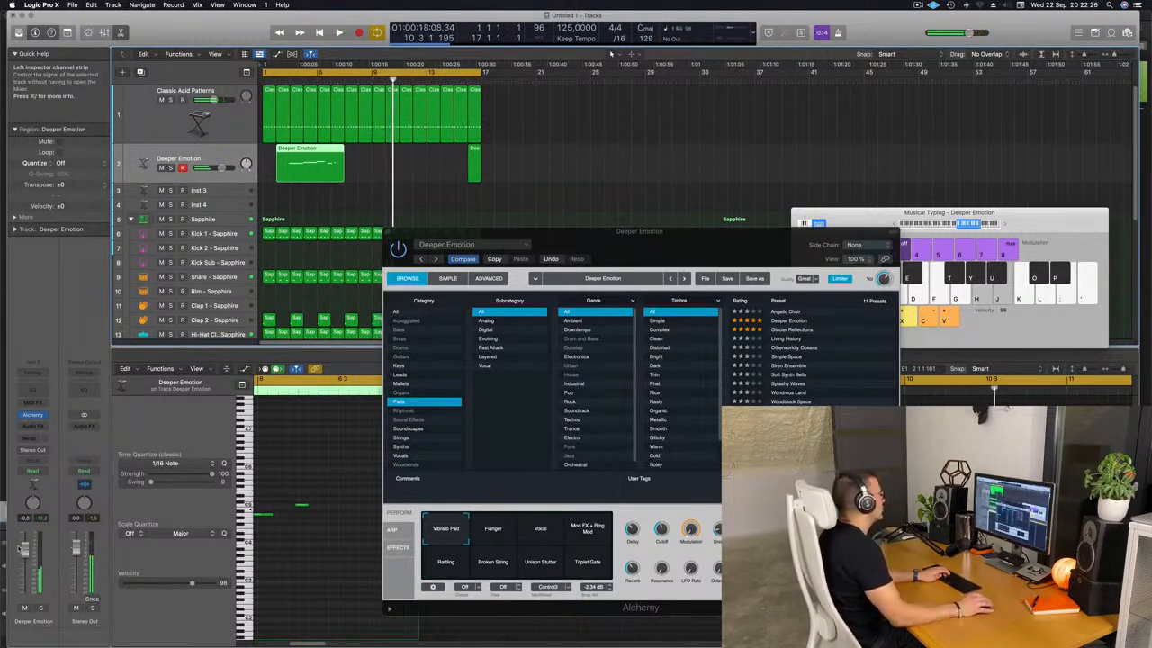
Play the arrangement, raise the Musical Typing octave to C5 and delete the recorded Deeper Emotion region near the song's start.
{"action": "key", "text": "space"}
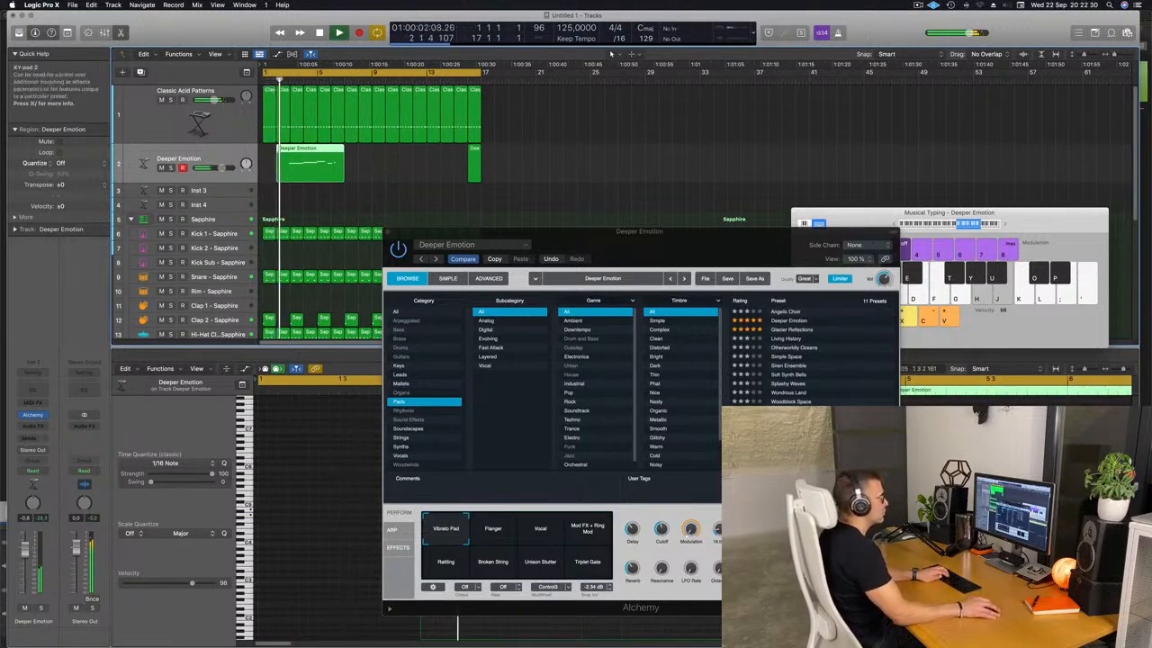
{"action": "left_click", "coordinate": [1005, 228]}
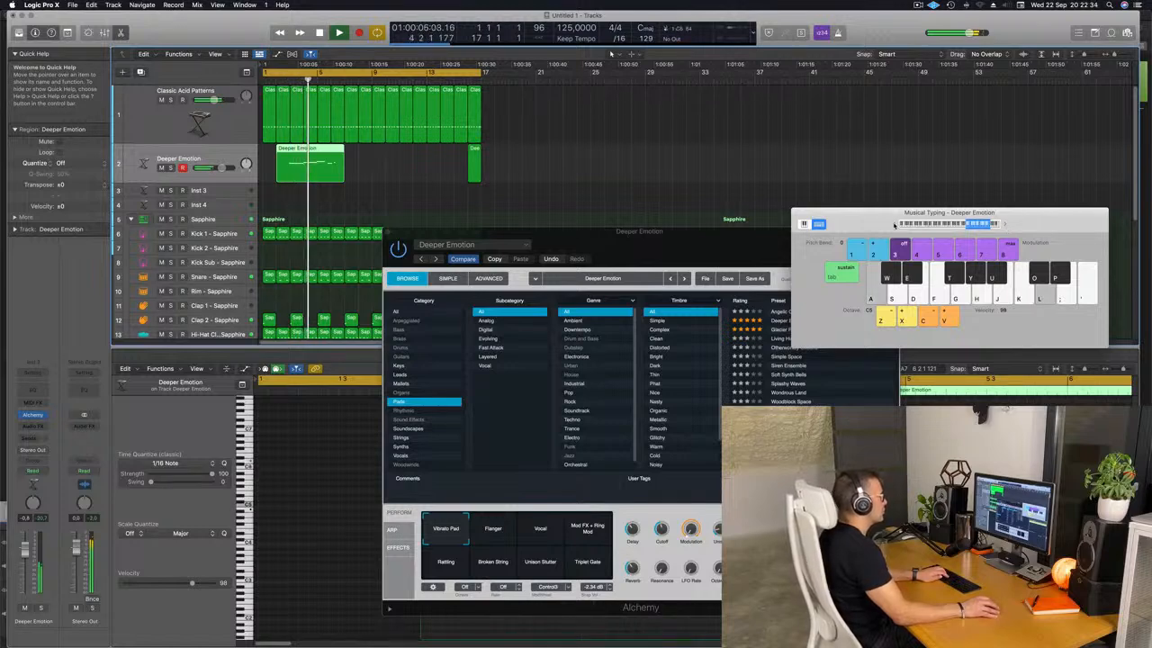
{"action": "left_click", "coordinate": [894, 225]}
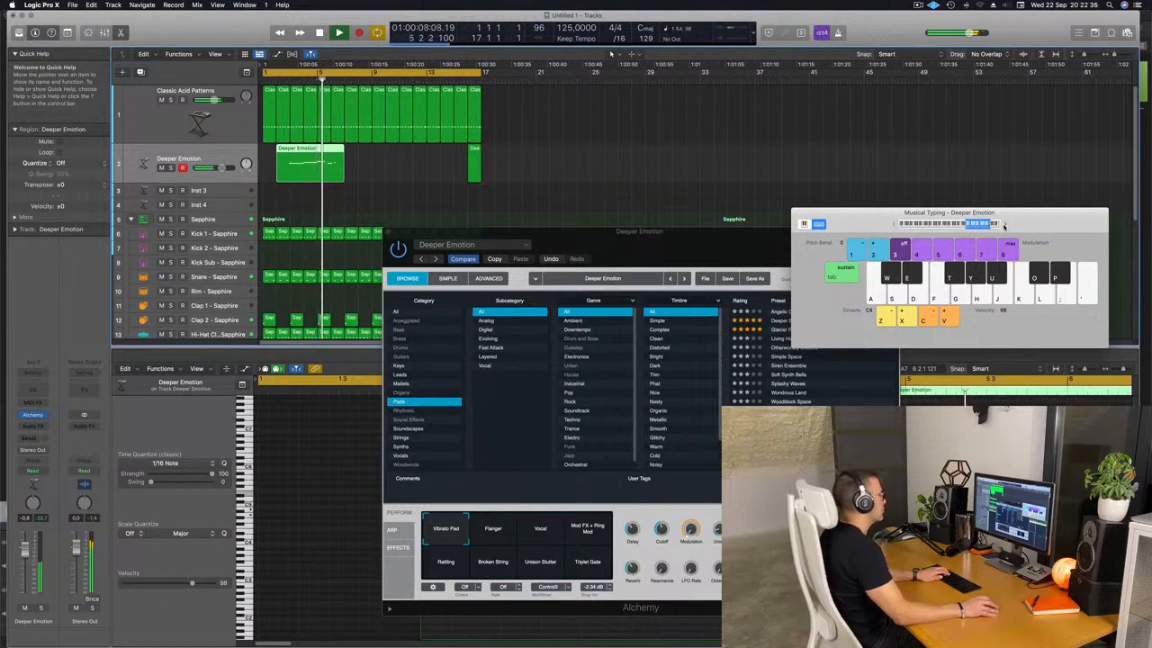
{"action": "left_click_drag", "start_coordinate": [657, 243], "coordinate": [731, 161]}
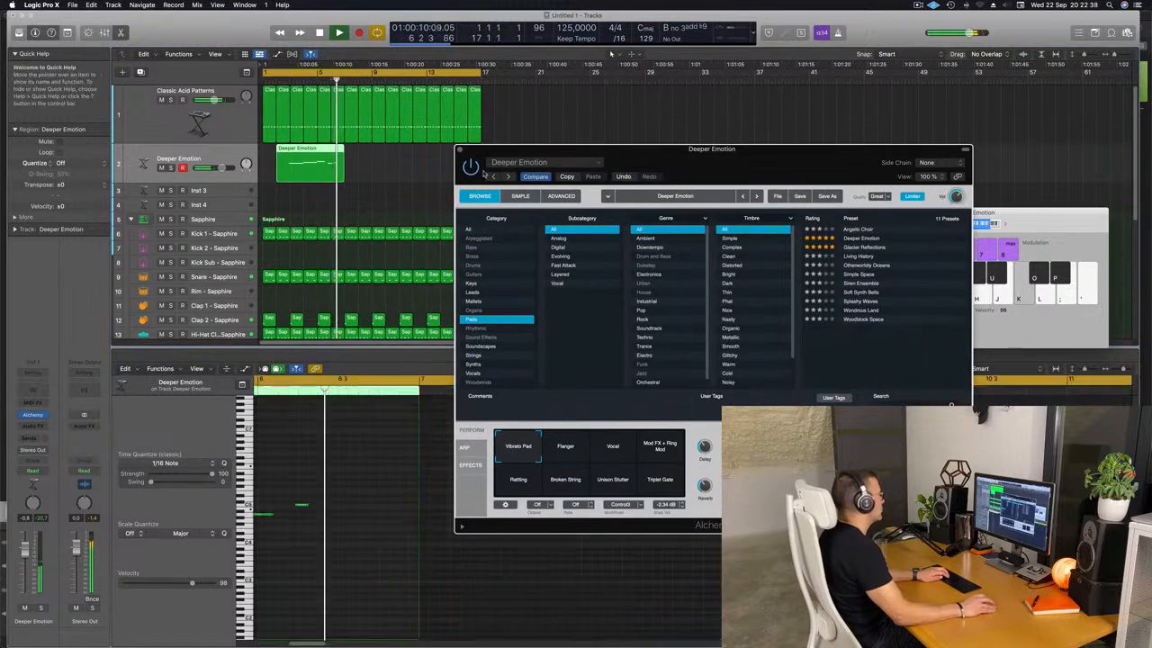
{"action": "left_click", "coordinate": [306, 170]}
{"action": "key", "text": "Delete"}
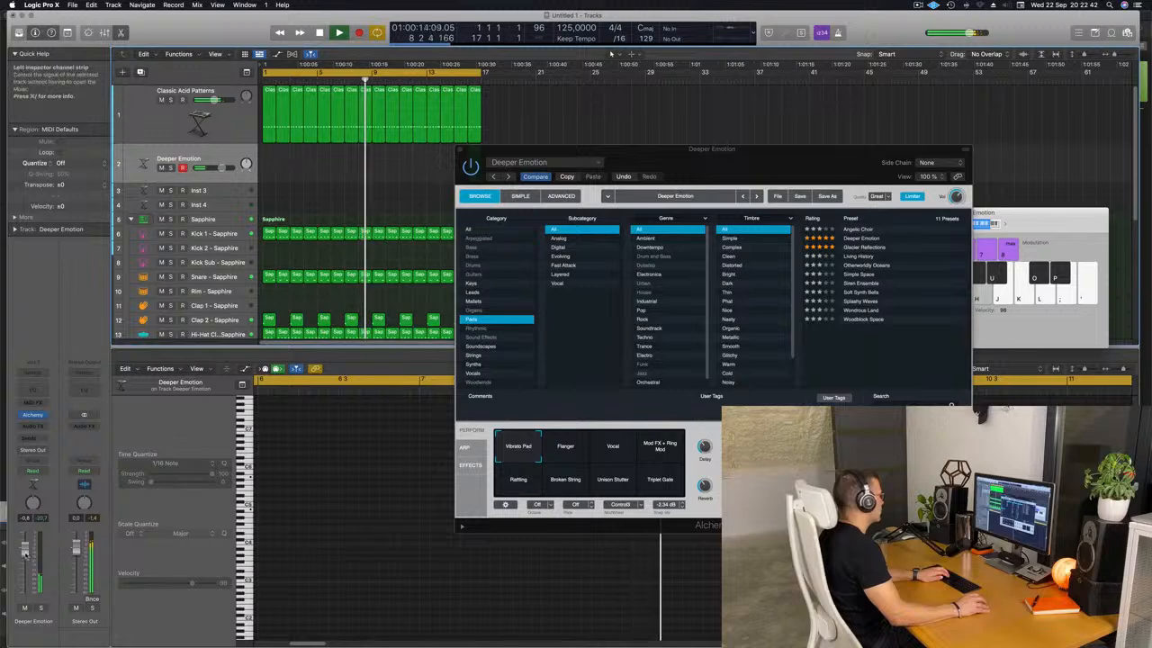
Raise the Deeper Emotion track's volume to 2.2 dB while the arrangement plays.
{"action": "left_click_drag", "start_coordinate": [25, 550], "coordinate": [25, 540]}
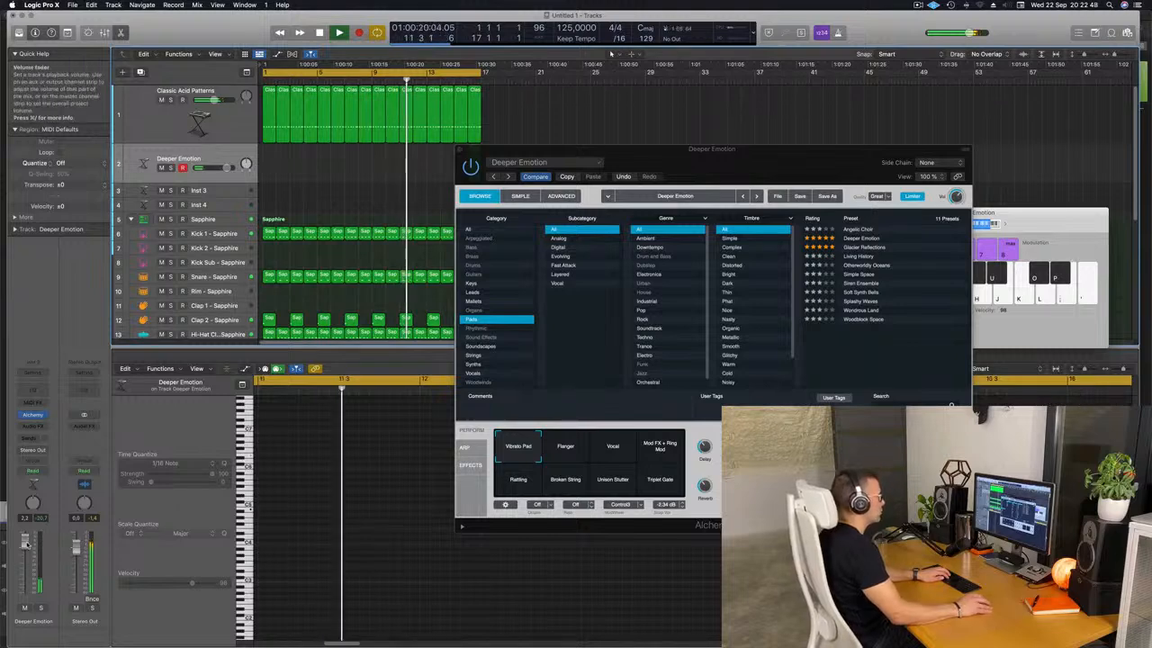
{"action": "left_click", "coordinate": [959, 198]}
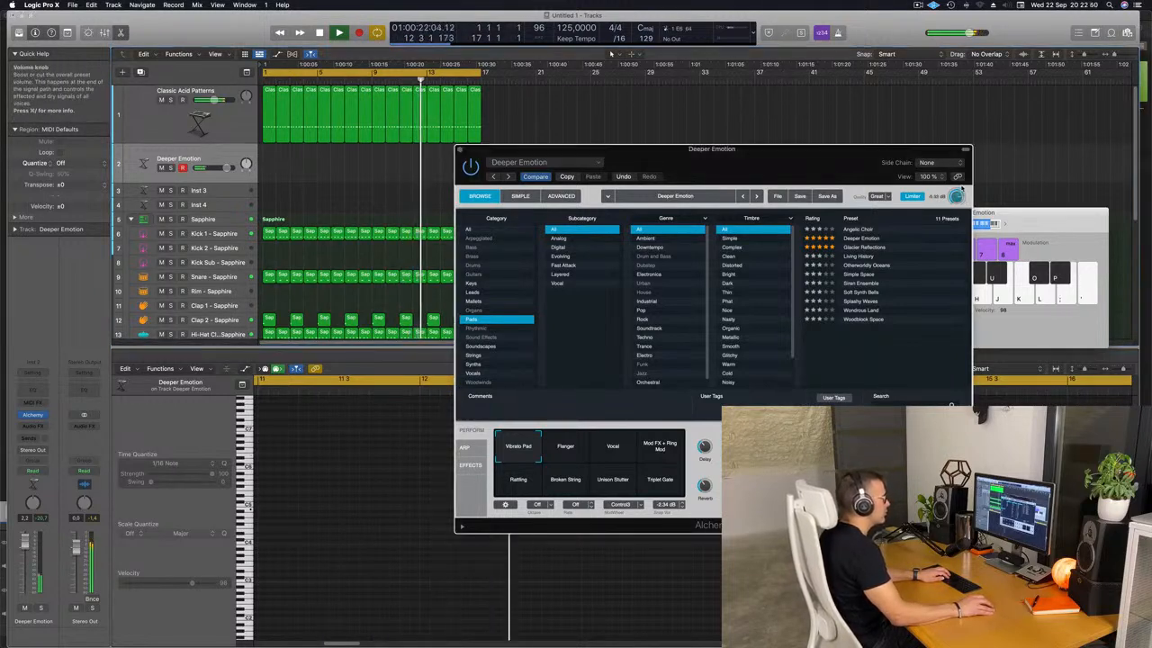
{"action": "left_click_drag", "start_coordinate": [781, 158], "coordinate": [811, 197]}
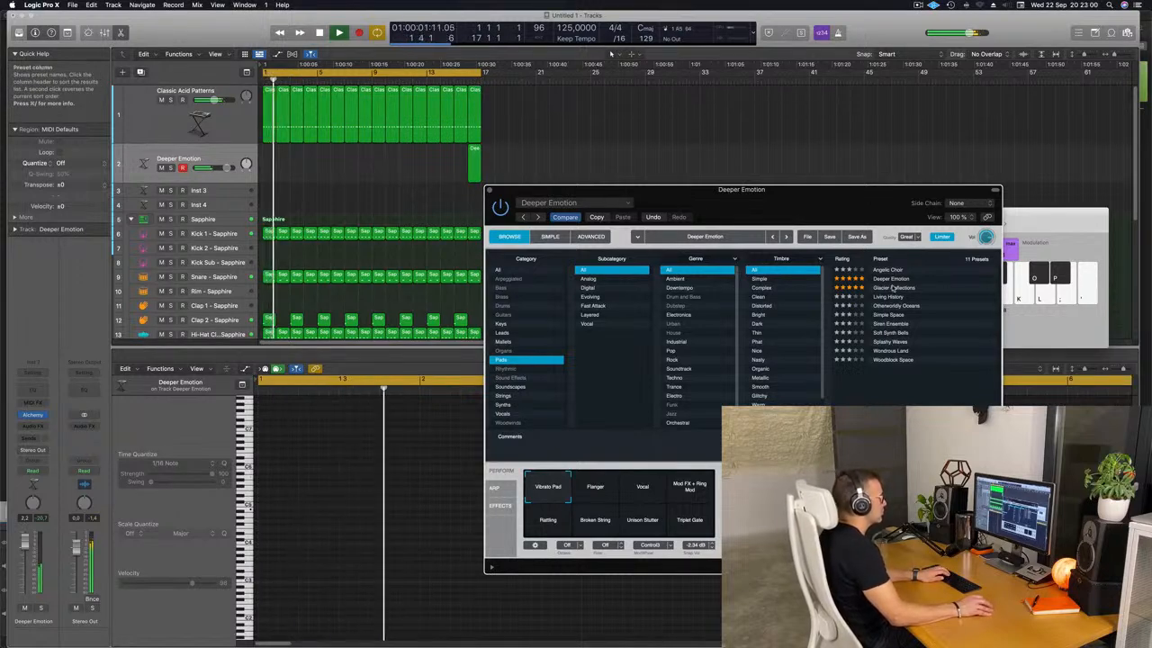
Try the Glacier Reflections pad preset on track 2 with its Droplets and Calving variations.
{"action": "key", "text": "Down"}
{"action": "left_click_drag", "start_coordinate": [796, 229], "coordinate": [910, 200]}
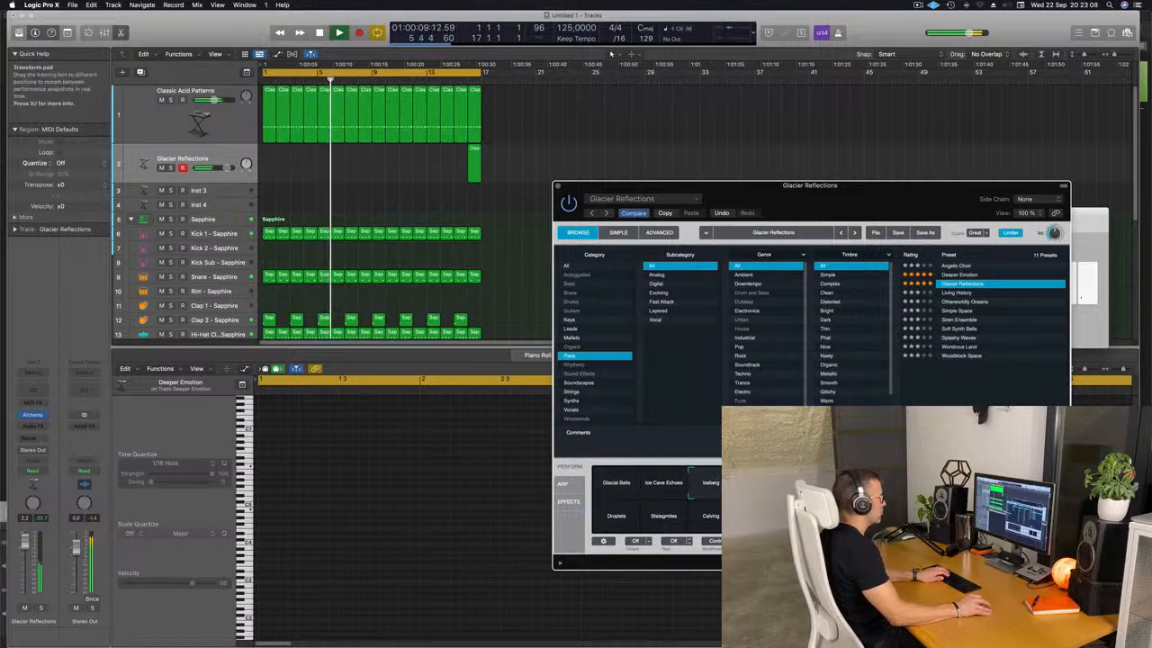
{"action": "left_click_drag", "start_coordinate": [756, 504], "coordinate": [622, 518]}
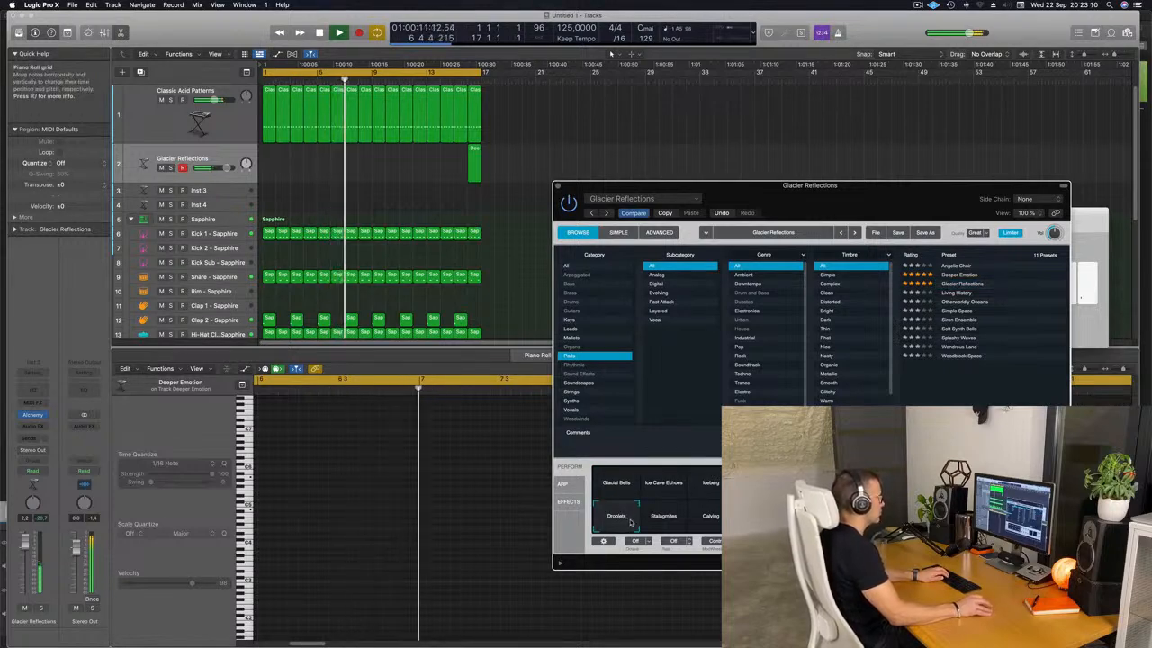
{"action": "left_click", "coordinate": [712, 519]}
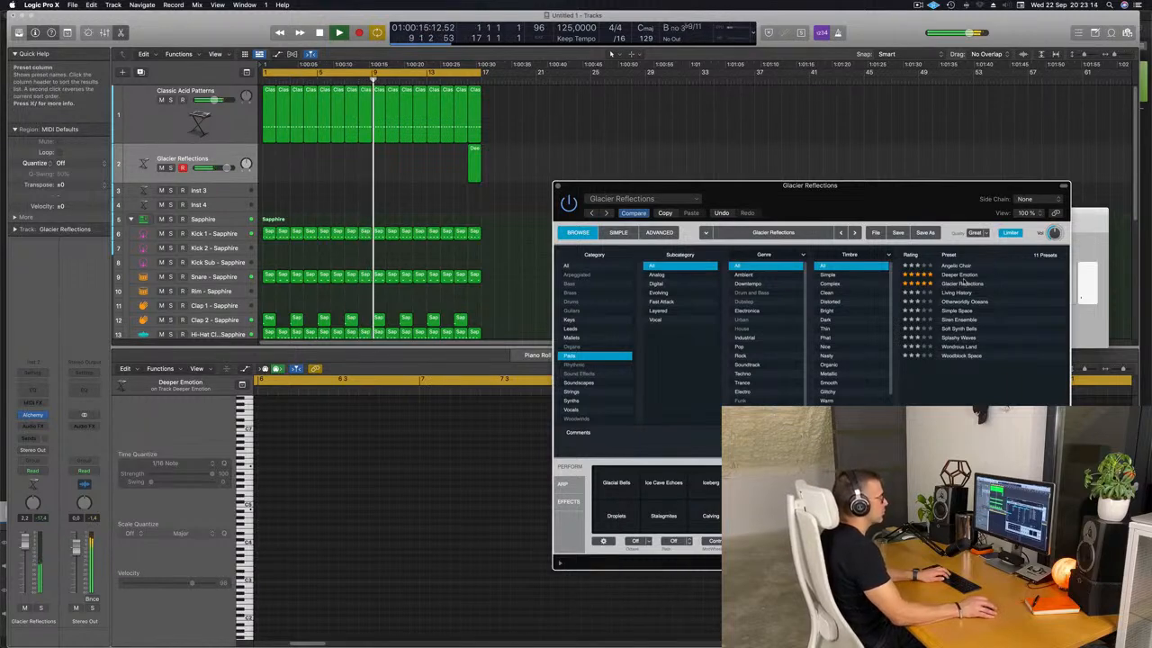
Try the Living History pad preset on track 2, playing it with Musical Typing at octave C4.
{"action": "left_click", "coordinate": [957, 293]}
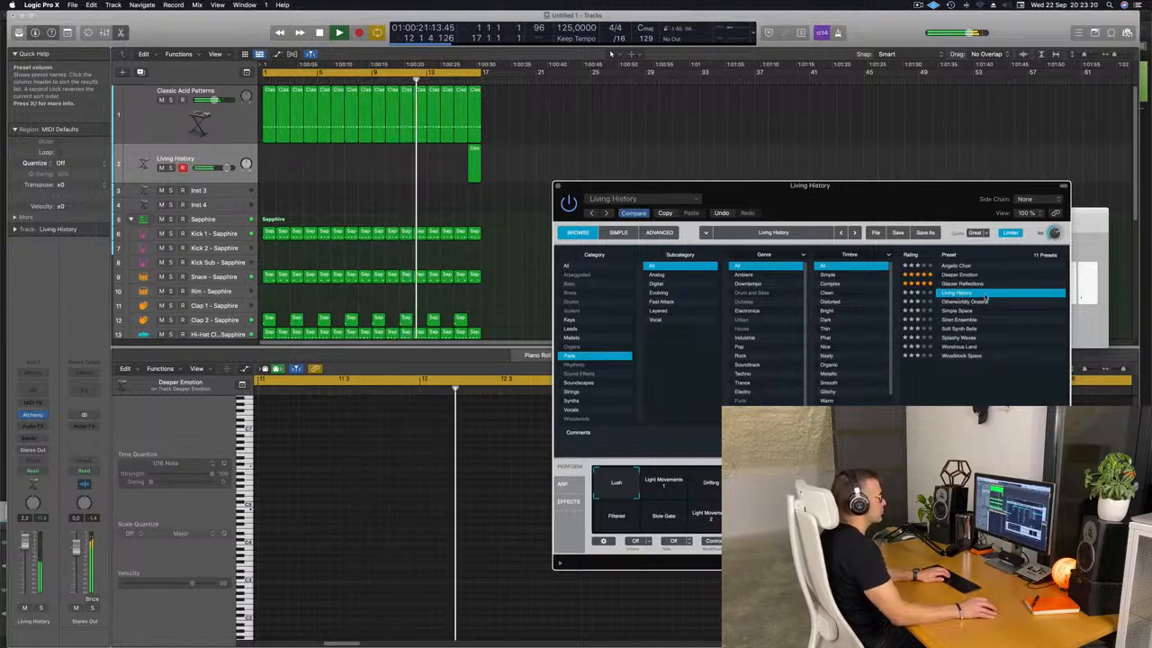
{"action": "key", "text": "super+k"}
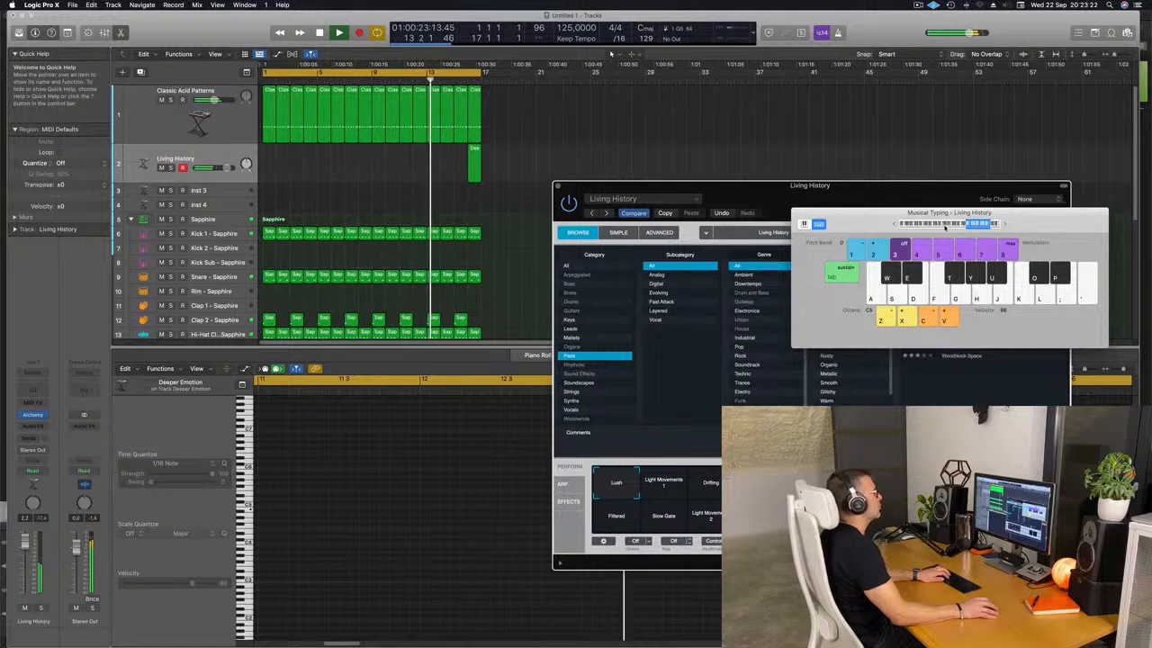
{"action": "left_click_drag", "start_coordinate": [894, 224], "coordinate": [596, 181]}
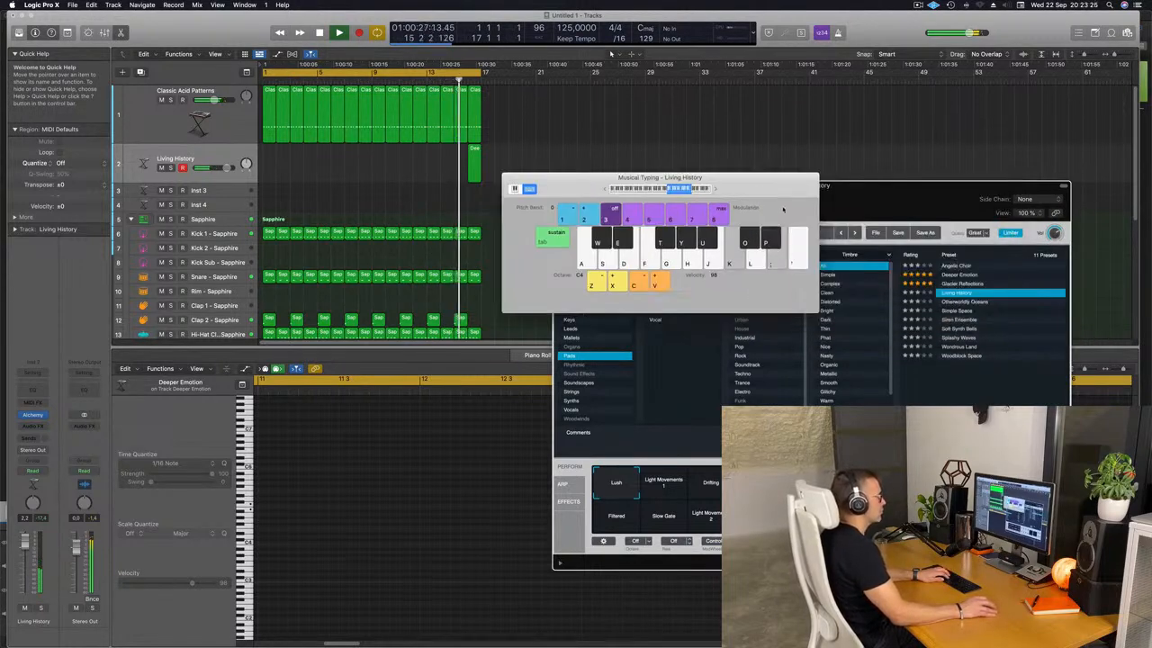
Load the Simple Space pad preset on track 2, lower its volume to -2.0 dB and set the Musical Typing octave to C5.
{"action": "left_click", "coordinate": [964, 310]}
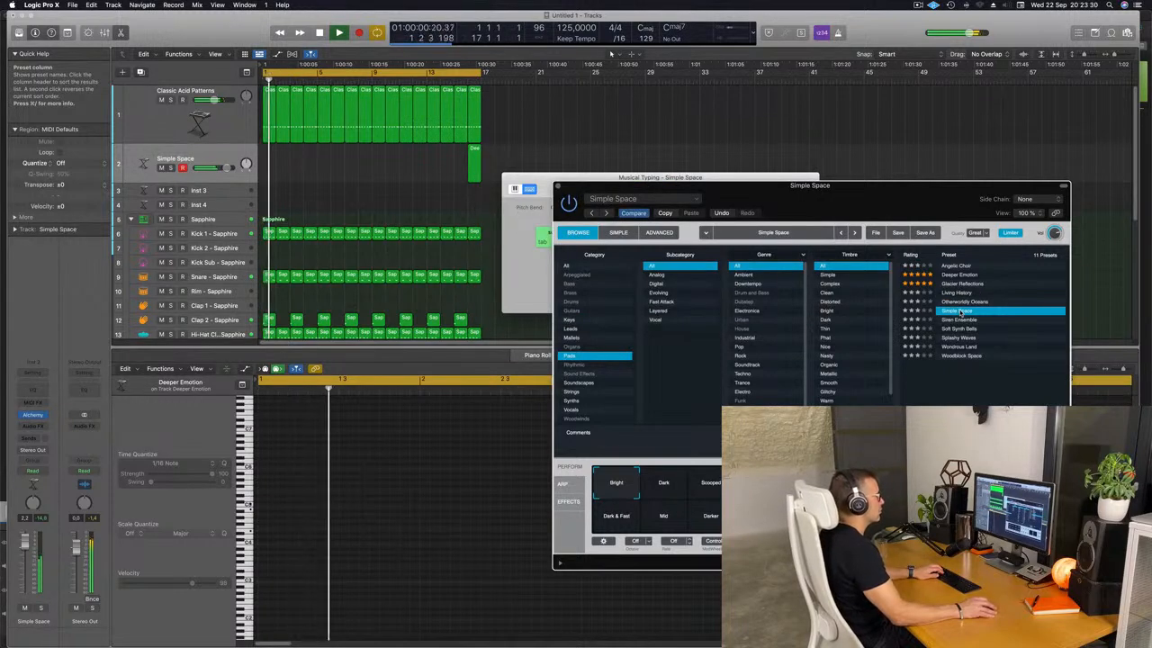
{"action": "left_click_drag", "start_coordinate": [809, 186], "coordinate": [941, 172]}
{"action": "left_click", "coordinate": [567, 186]}
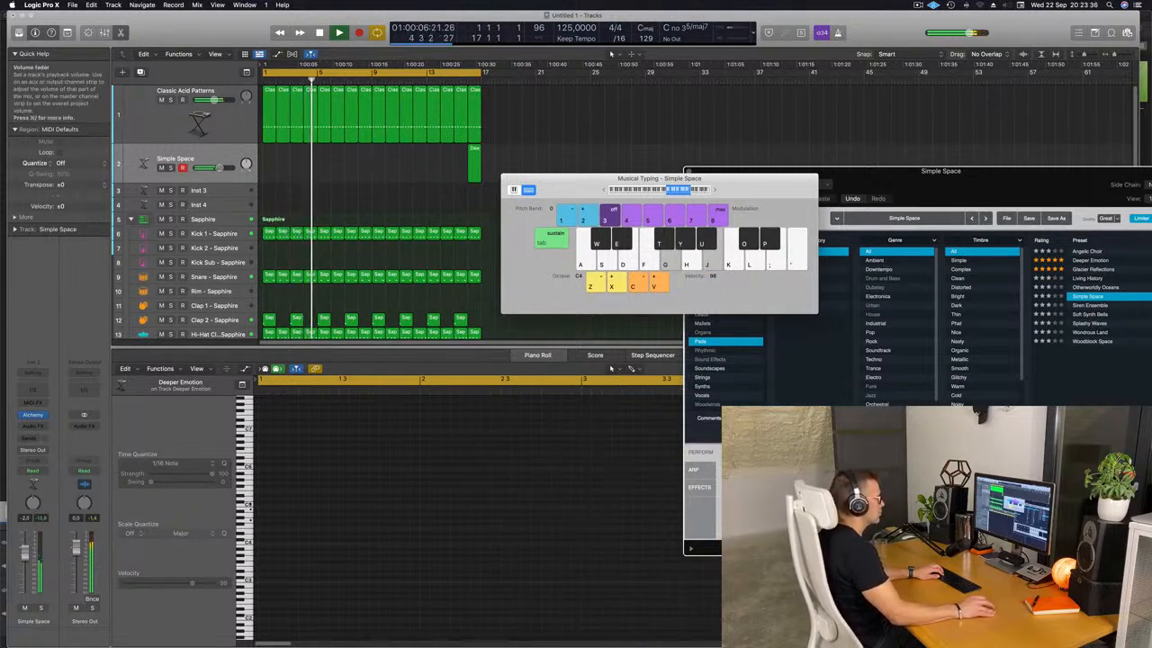
{"action": "left_click_drag", "start_coordinate": [1002, 185], "coordinate": [857, 217]}
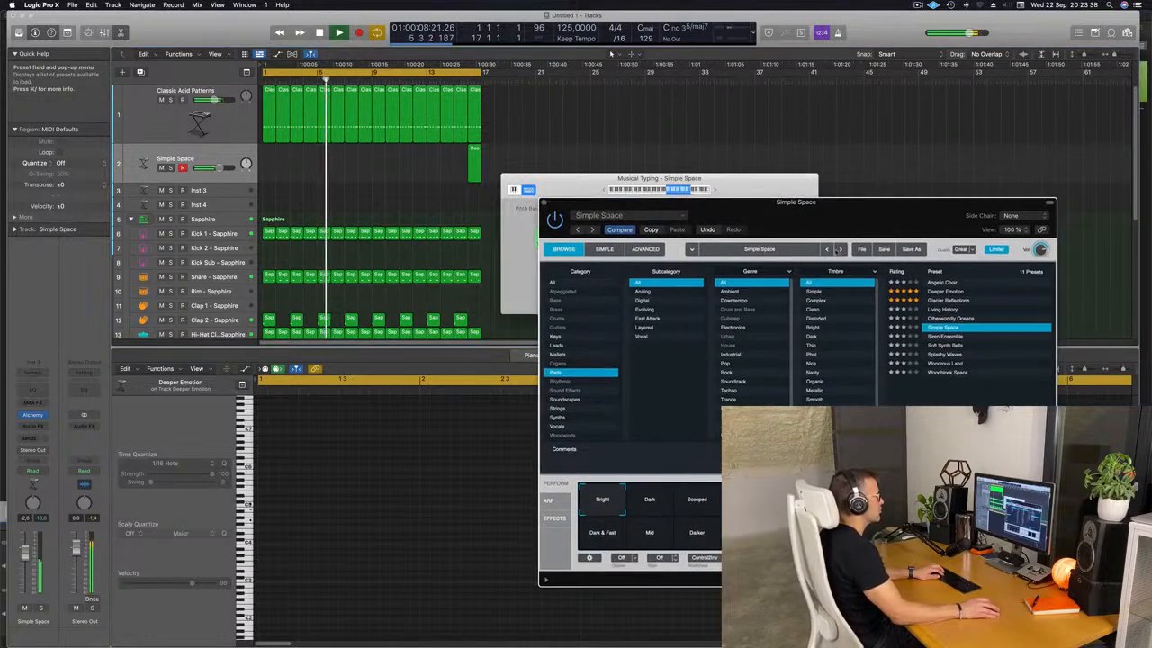
{"action": "left_click", "coordinate": [734, 193]}
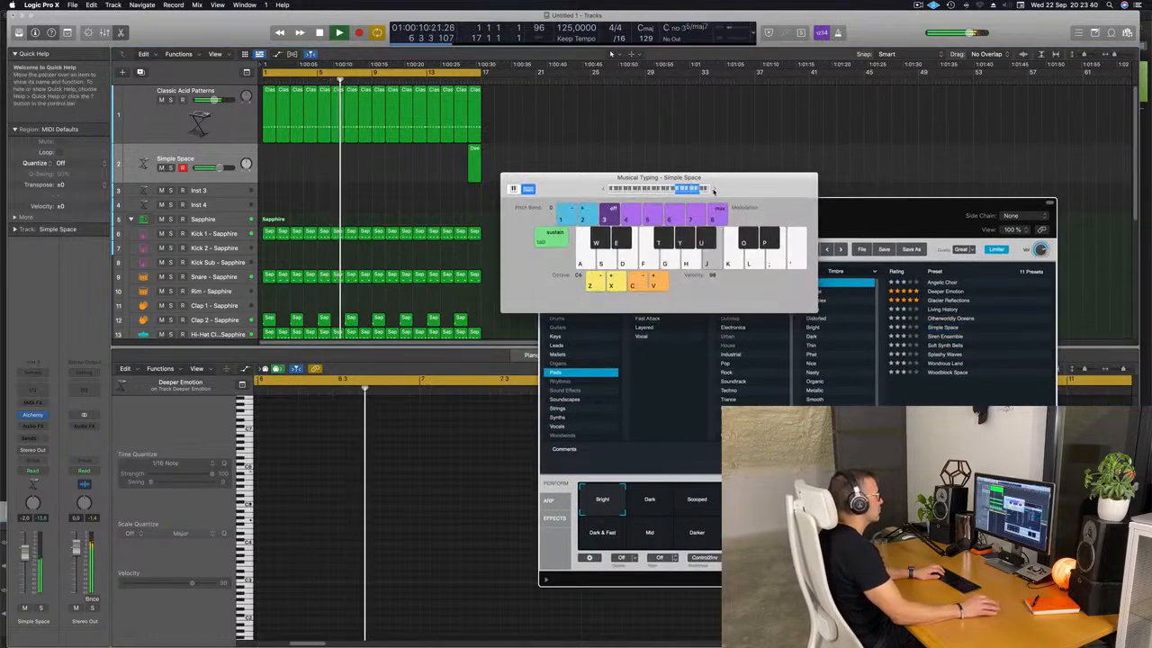
{"action": "left_click_drag", "start_coordinate": [712, 191], "coordinate": [874, 202]}
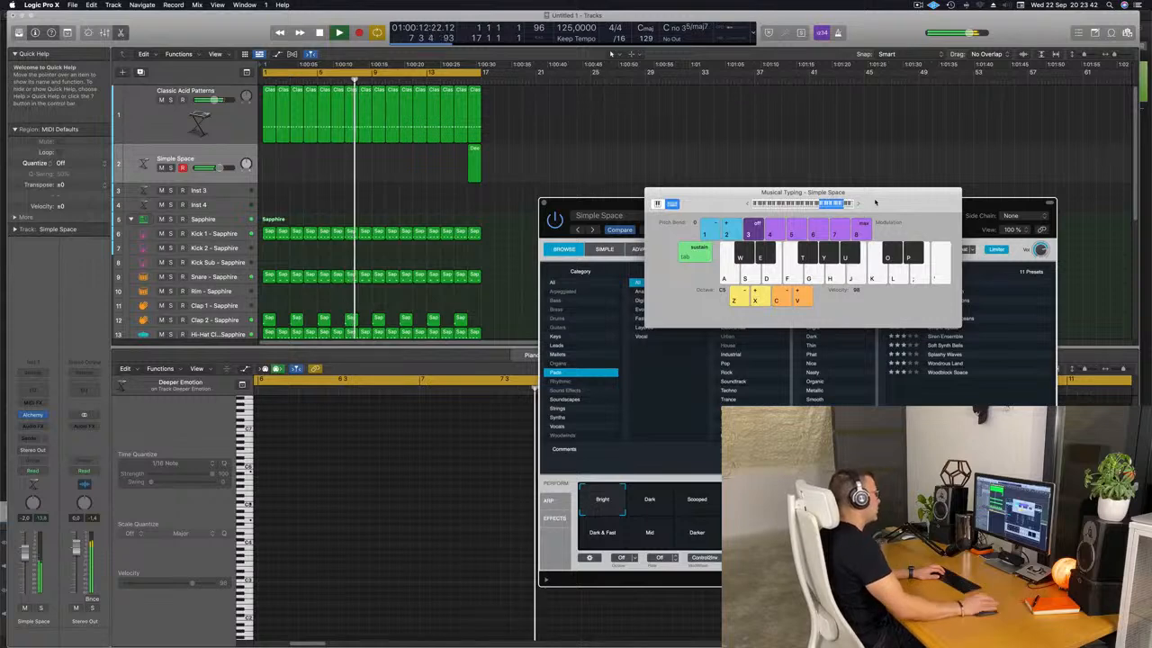
Delete the leftover region in bar 16 of track 2 and record a sustained Simple Space note from bar 3.
{"action": "left_click_drag", "start_coordinate": [506, 172], "coordinate": [424, 165]}
{"action": "key", "text": "Delete"}
{"action": "key", "text": "r"}
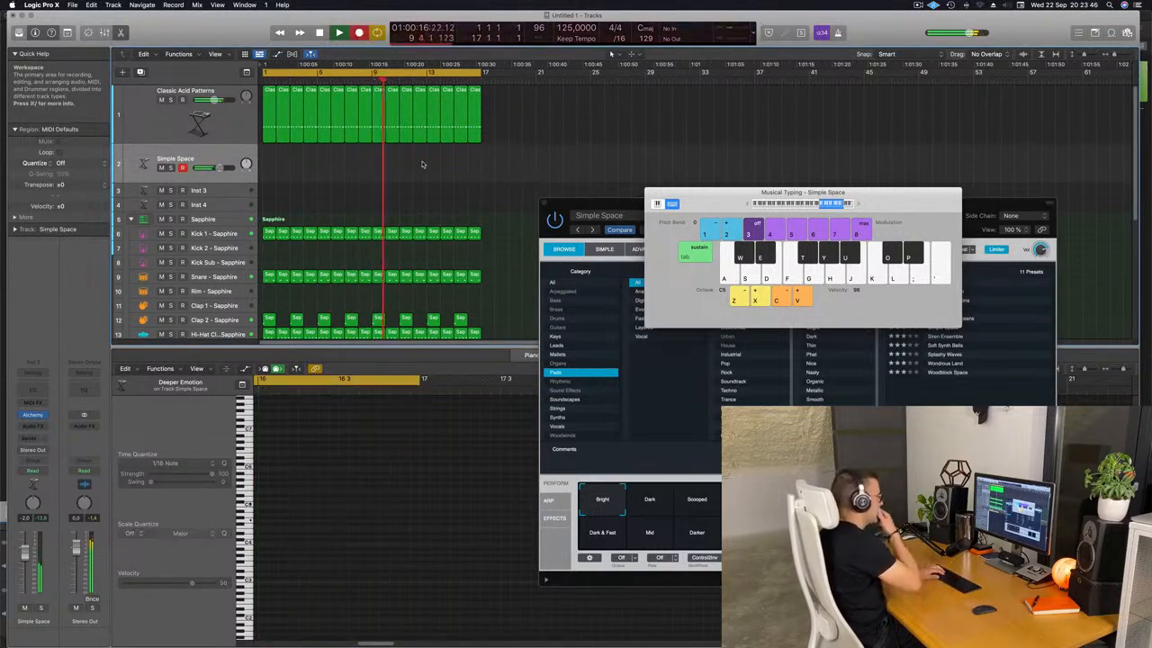
{"action": "key", "text": "Return"}
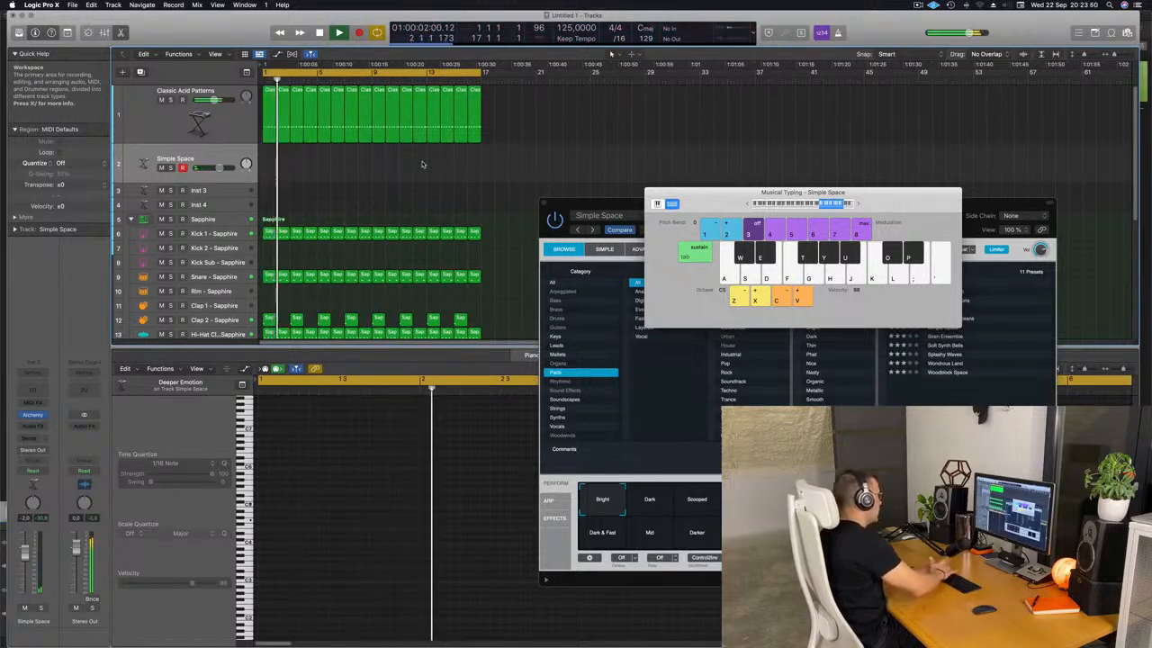
{"action": "key", "text": "r"}
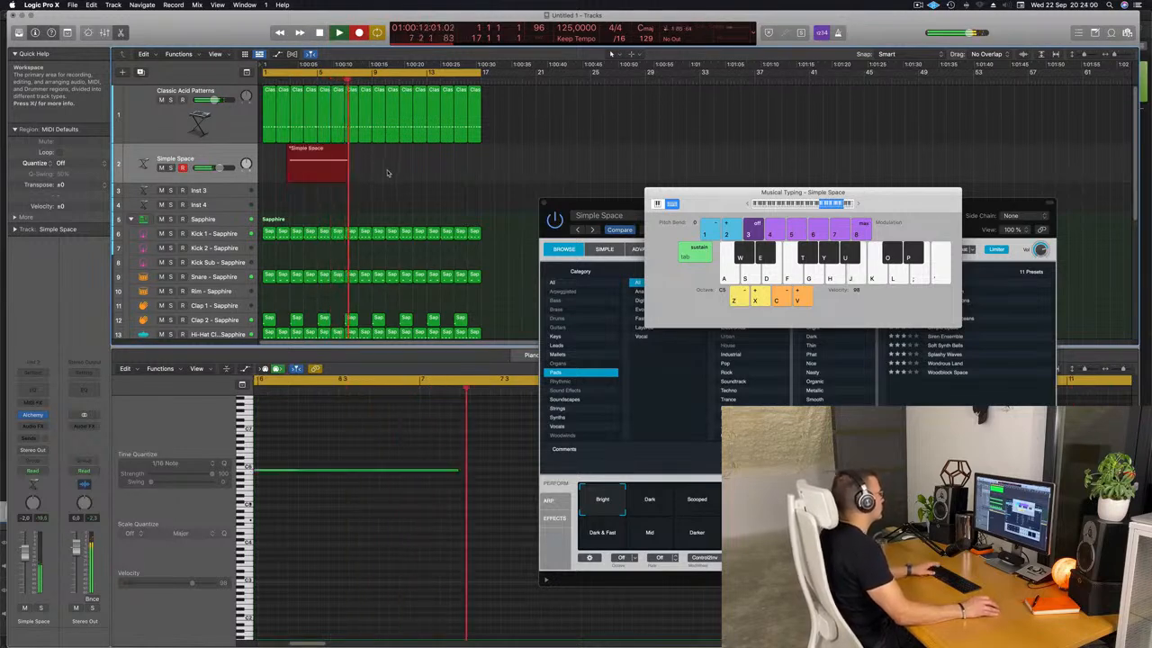
{"action": "key", "text": "space"}
Split the recorded Simple Space region and its note at bar 7 and move the four-bar part to bar 1.
{"action": "scroll", "coordinate": [428, 528], "scroll_direction": "left", "scroll_amount": 3}
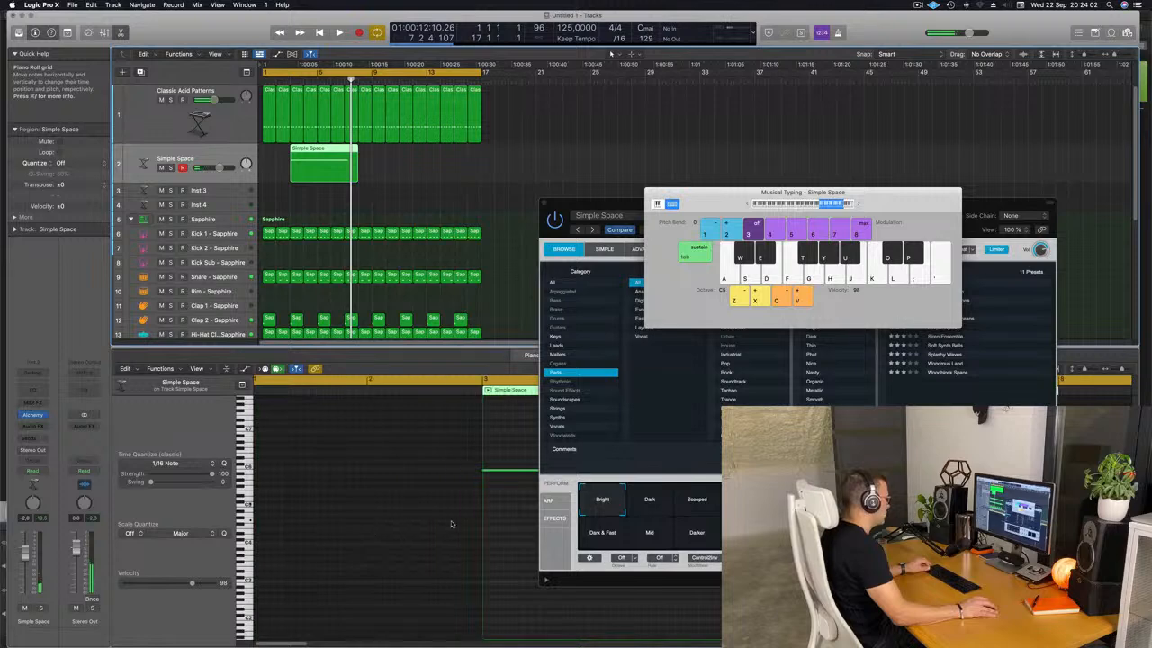
{"action": "scroll", "coordinate": [480, 509], "scroll_direction": "right", "scroll_amount": 3}
{"action": "key", "text": "super+a"}
{"action": "scroll", "coordinate": [387, 497], "scroll_direction": "left", "scroll_amount": 3}
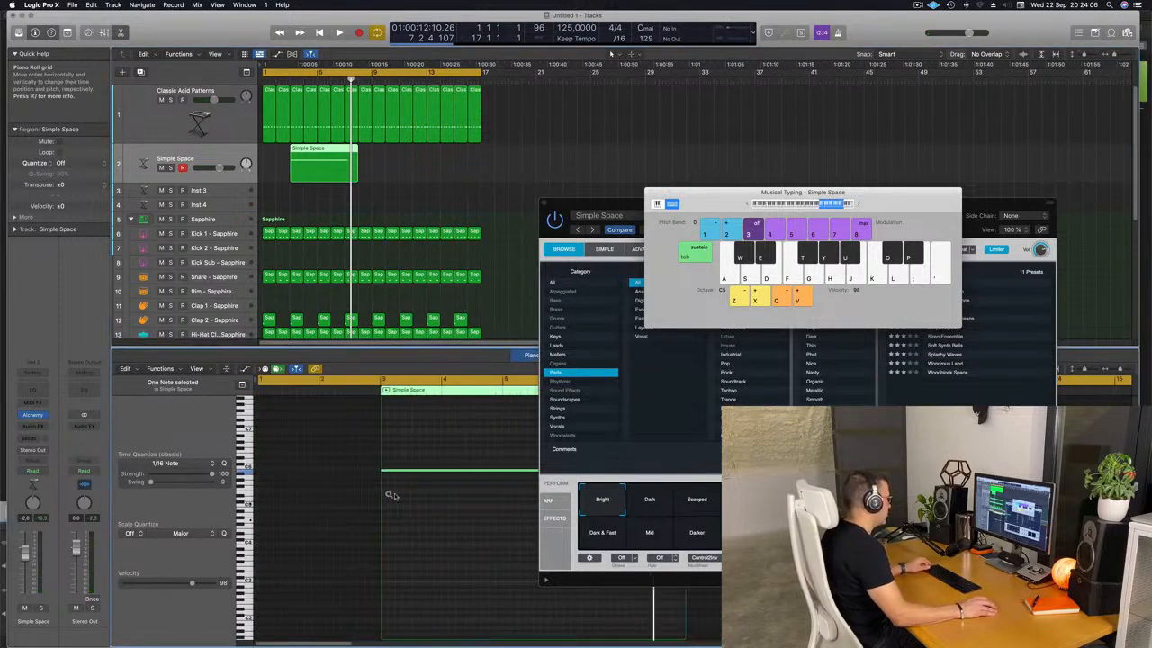
{"action": "scroll", "coordinate": [394, 496], "scroll_direction": "left", "scroll_amount": 3}
{"action": "key", "text": "space"}
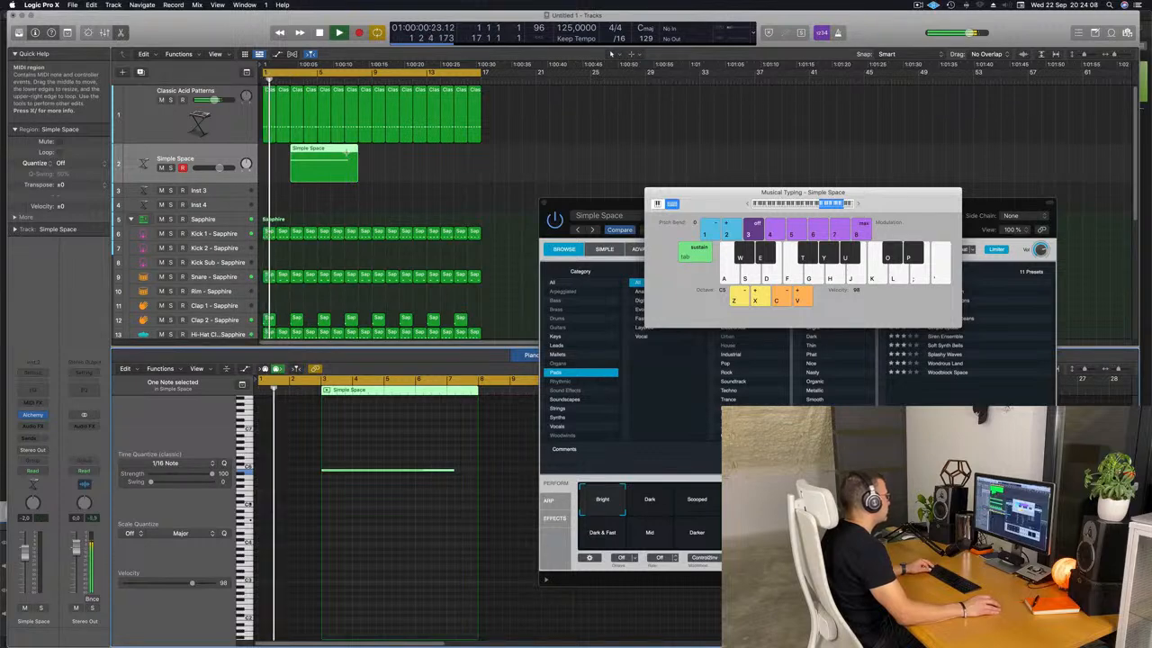
{"action": "double_click", "coordinate": [344, 163], "text": "super"}
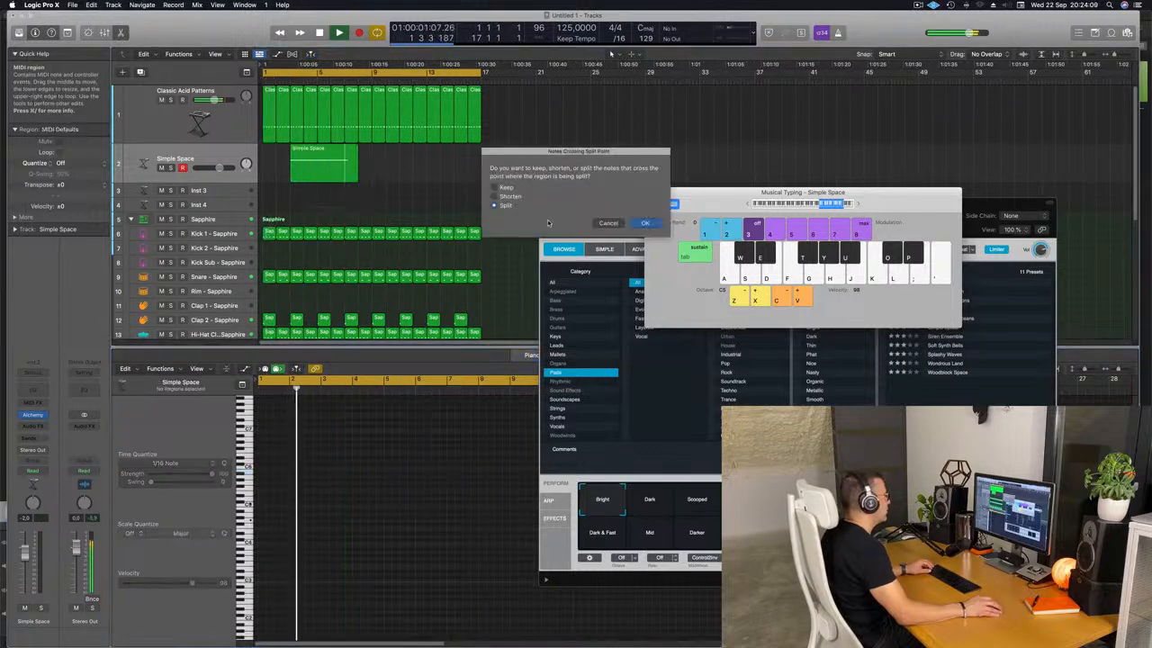
{"action": "left_click", "coordinate": [644, 222]}
{"action": "left_click_drag", "start_coordinate": [324, 169], "coordinate": [296, 168]}
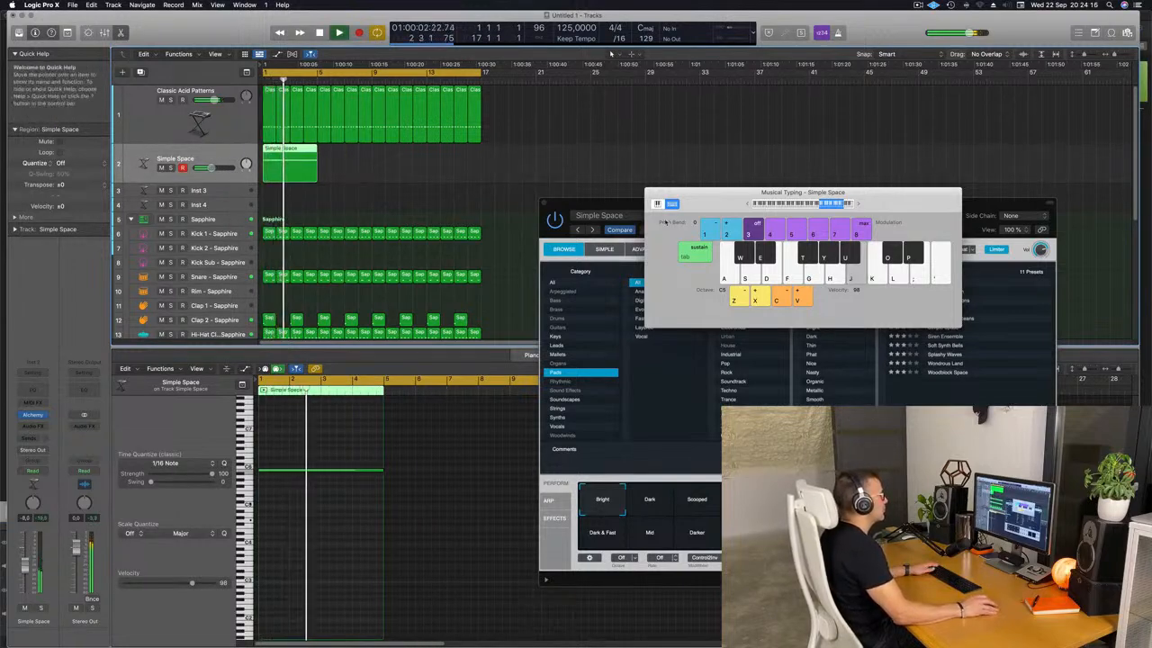
Audition Simple Space's Scooped, Dark, Resonant and Dark & Fast variations over the playing arrangement.
{"action": "left_click_drag", "start_coordinate": [585, 203], "coordinate": [421, 130]}
{"action": "key", "text": "space"}
{"action": "key", "text": "space"}
{"action": "left_click", "coordinate": [534, 425]}
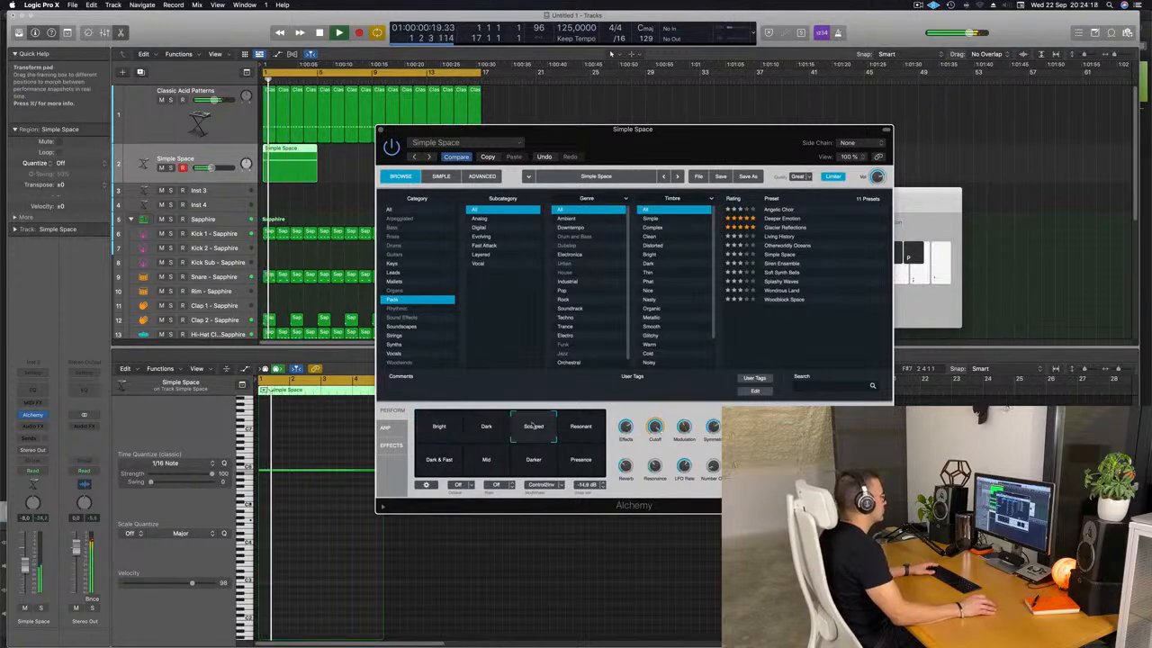
{"action": "left_click", "coordinate": [491, 427]}
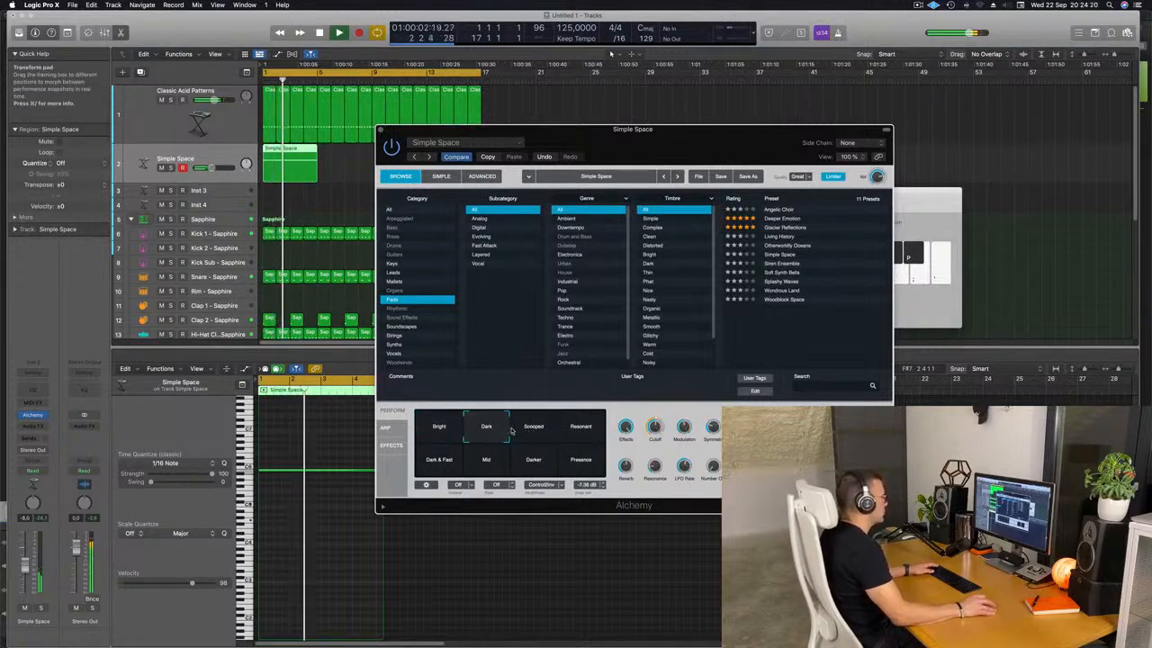
{"action": "left_click", "coordinate": [591, 430]}
{"action": "left_click", "coordinate": [448, 460]}
Raise the Simple Space track's volume to -0.2 dB and choose the Darker variation after trying Mid and Presence.
{"action": "left_click_drag", "start_coordinate": [27, 567], "coordinate": [29, 559]}
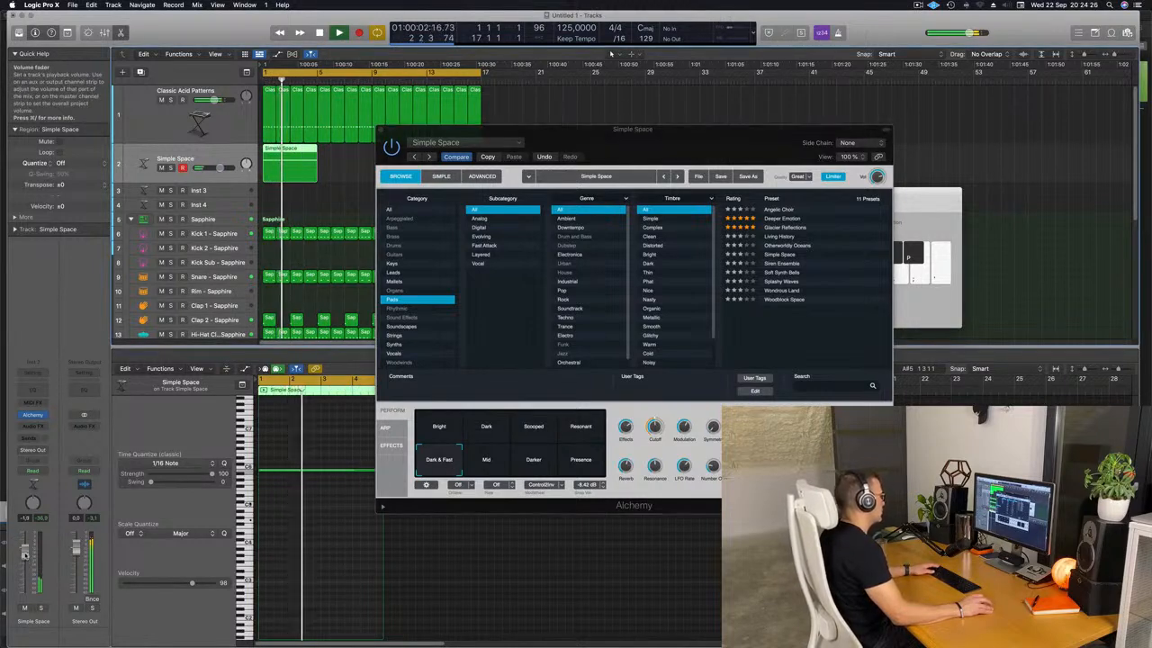
{"action": "left_click", "coordinate": [489, 463]}
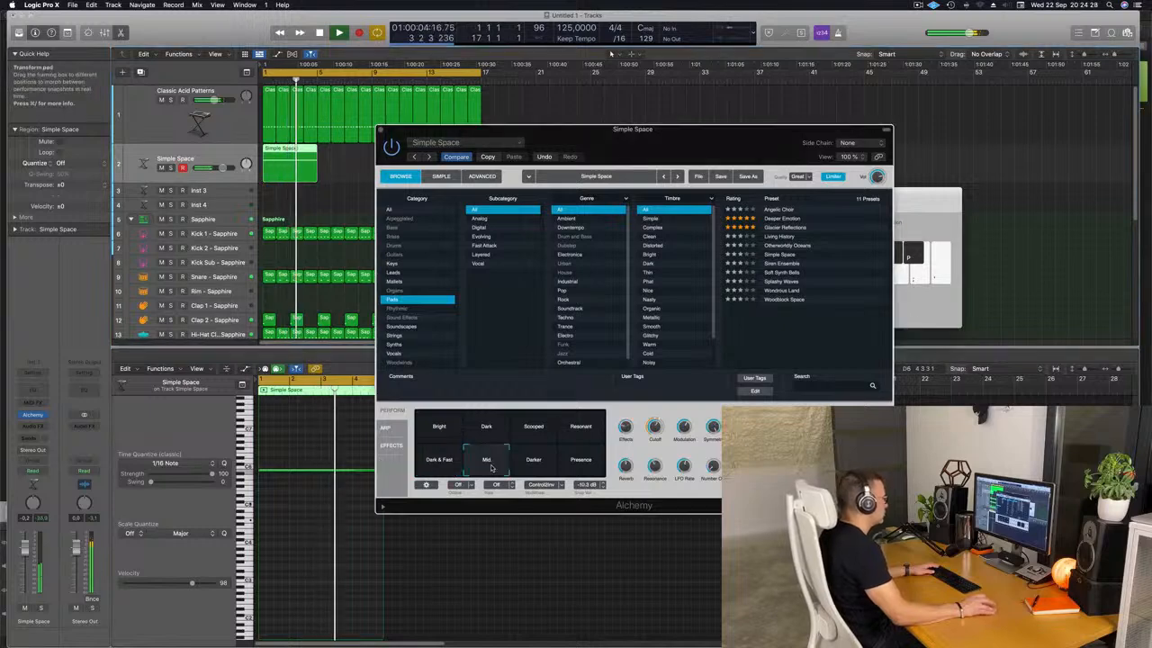
{"action": "left_click", "coordinate": [531, 463]}
{"action": "left_click", "coordinate": [570, 461]}
{"action": "left_click", "coordinate": [532, 461]}
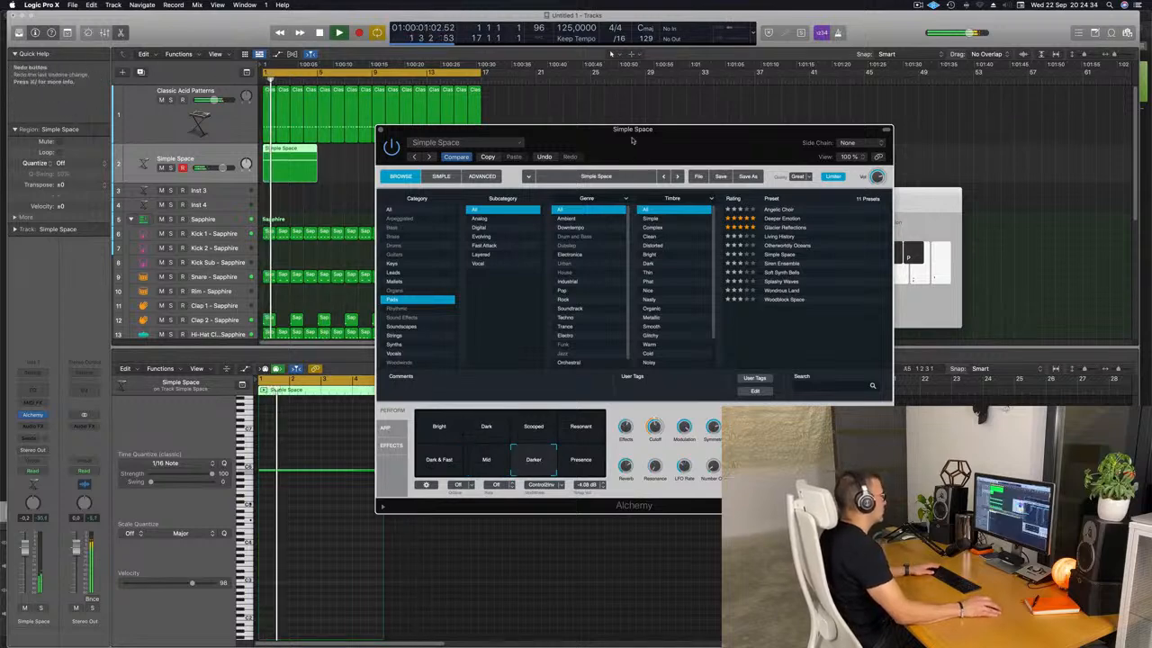
Repeat the four-bar Simple Space region three times to fill all 16 bars and play the arrangement from the start.
{"action": "key", "text": "super+k"}
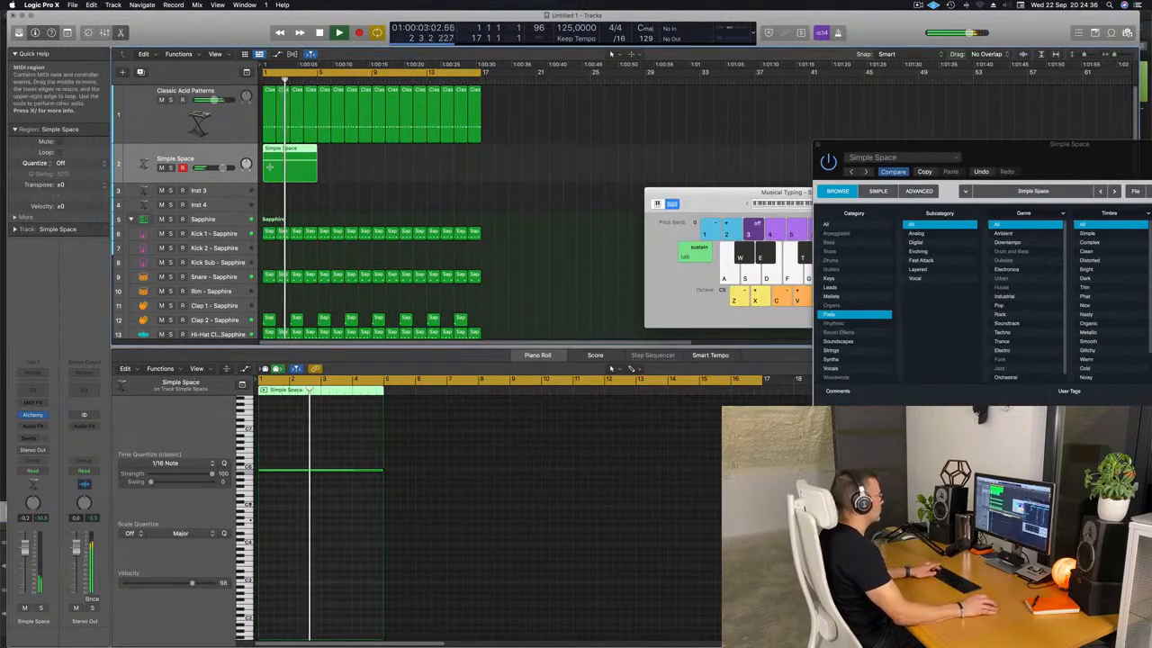
{"action": "key", "text": "super+k"}
{"action": "left_click_drag", "start_coordinate": [743, 108], "coordinate": [696, 66]}
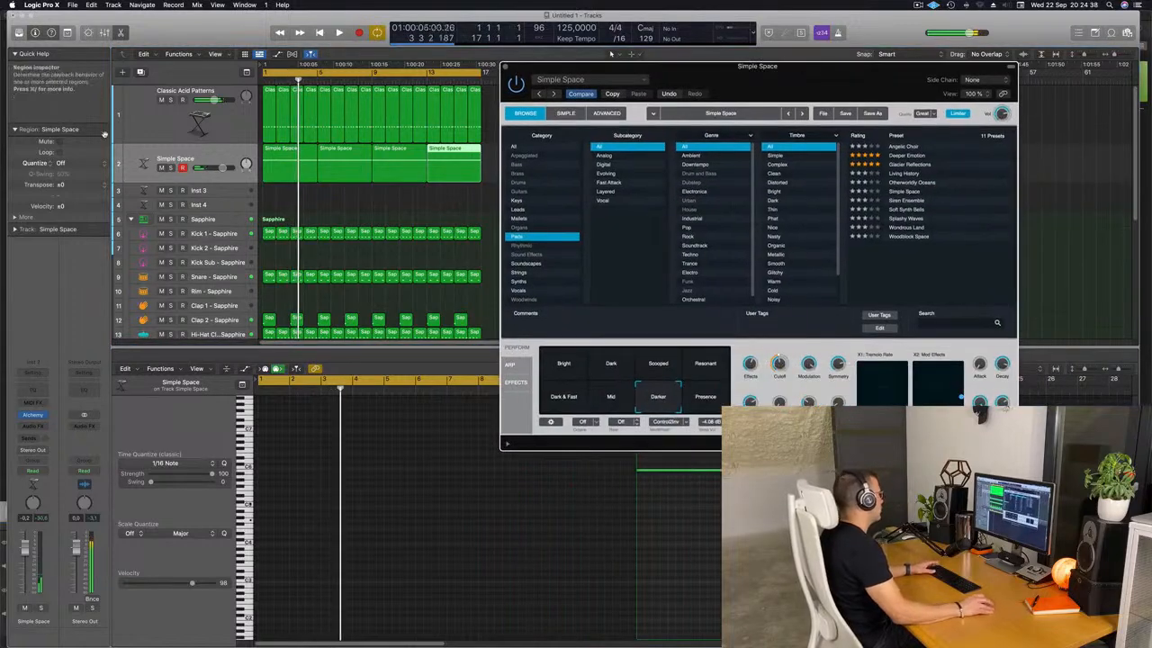
{"action": "key", "text": "Return"}
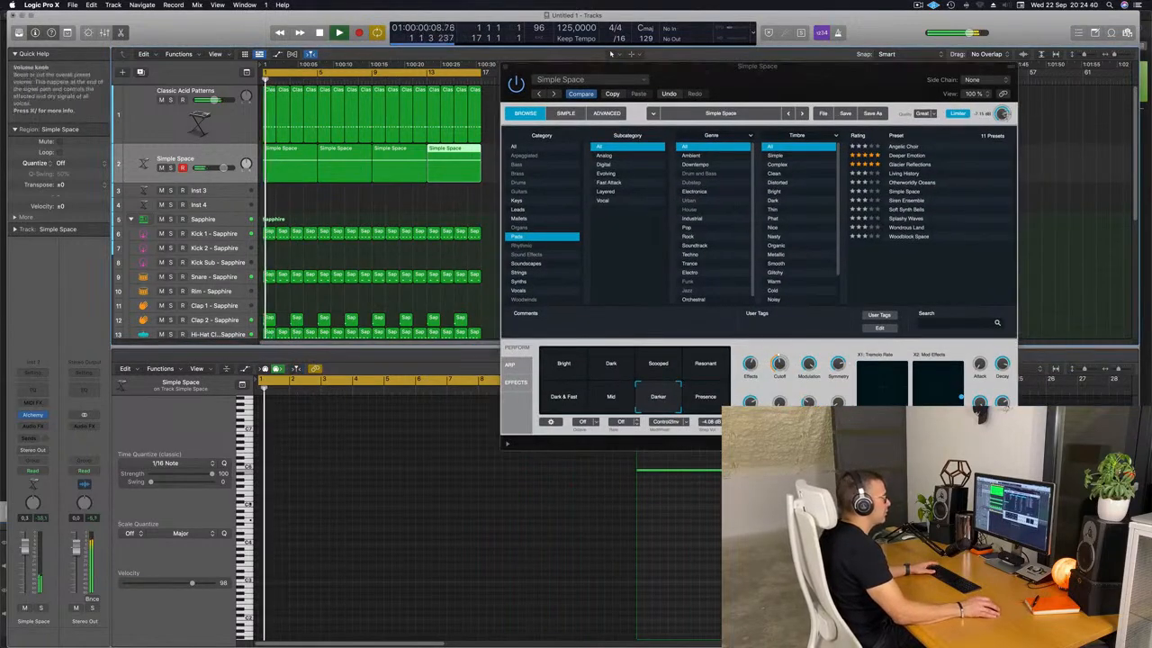
Fine-tune the Alchemy output volume of the Simple Space pad and close its instrument window.
{"action": "left_click_drag", "start_coordinate": [1004, 115], "coordinate": [1003, 114]}
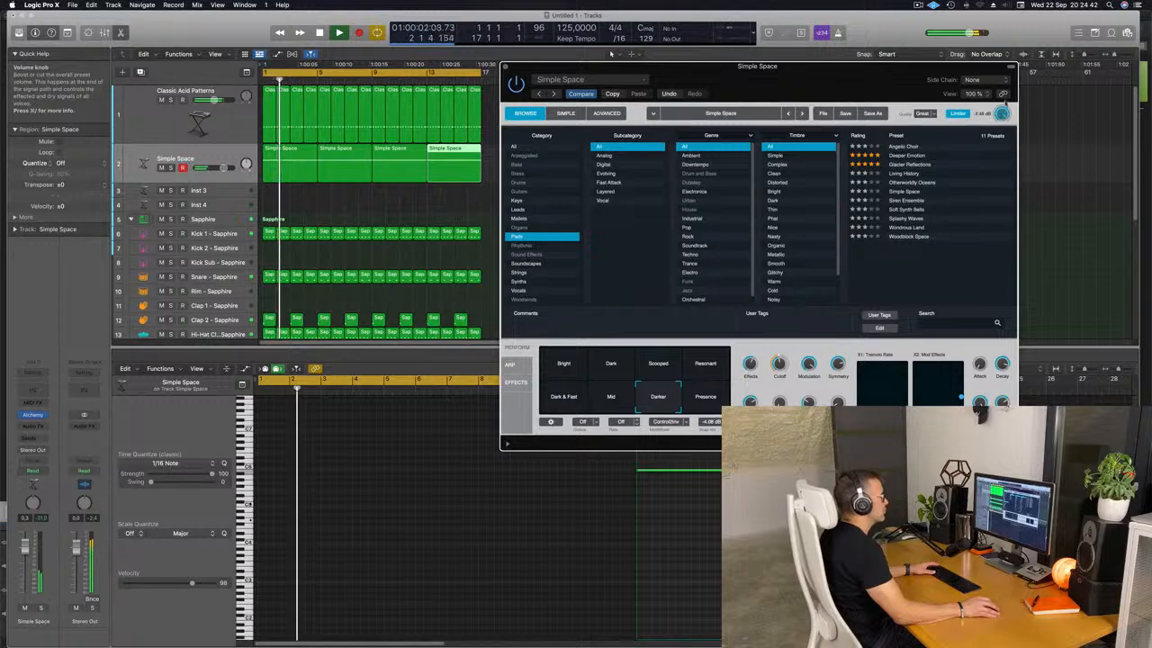
{"action": "left_click_drag", "start_coordinate": [762, 85], "coordinate": [782, 88]}
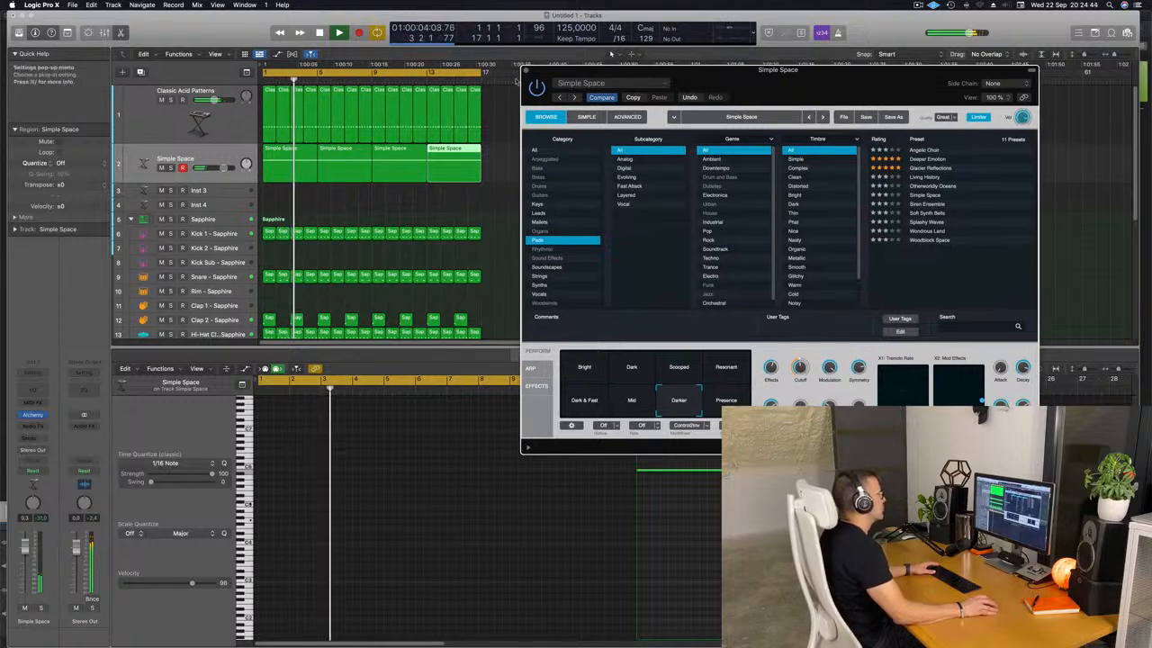
{"action": "left_click", "coordinate": [529, 70]}
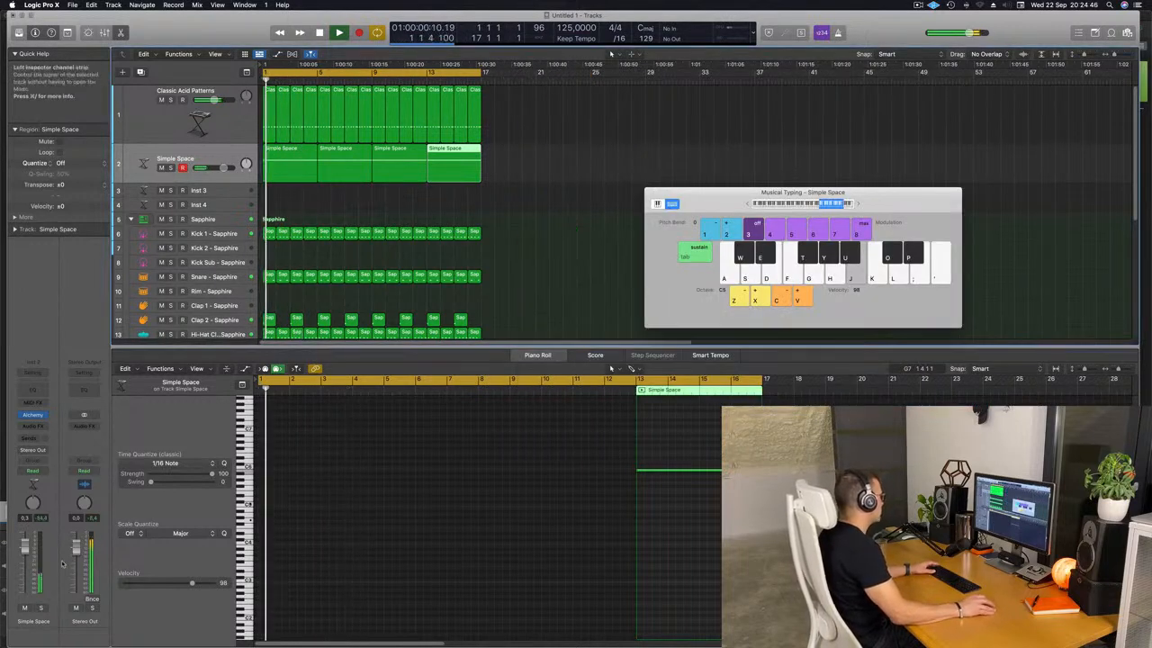
Insert the Step FX multi-effect on the Simple Space track and raise the track's volume to 3.0 dB.
{"action": "left_click", "coordinate": [41, 425]}
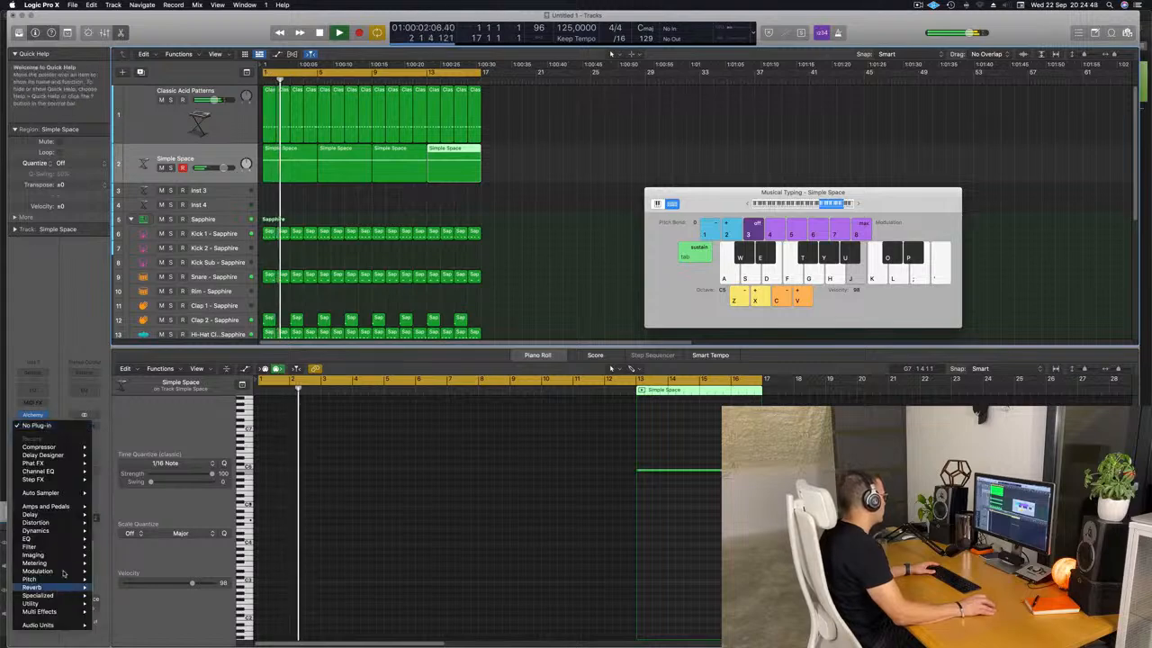
{"action": "mouse_move", "coordinate": [61, 613]}
{"action": "left_click", "coordinate": [160, 625]}
{"action": "left_click_drag", "start_coordinate": [643, 135], "coordinate": [777, 128]}
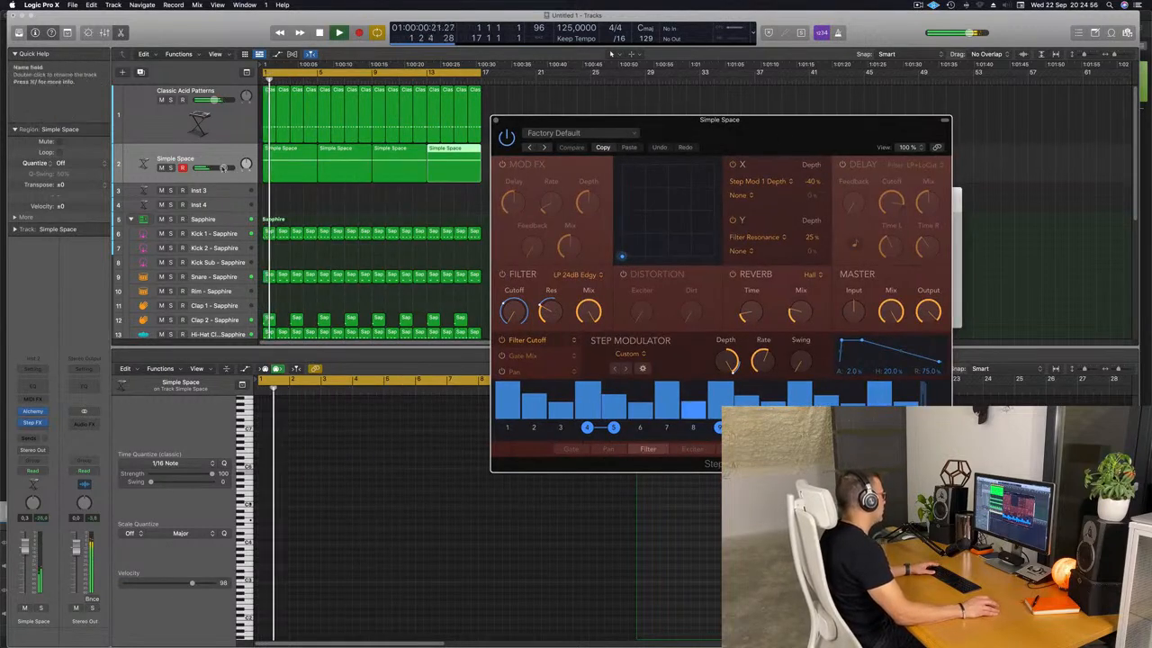
{"action": "left_click", "coordinate": [222, 168]}
{"action": "left_click_drag", "start_coordinate": [709, 137], "coordinate": [582, 149]}
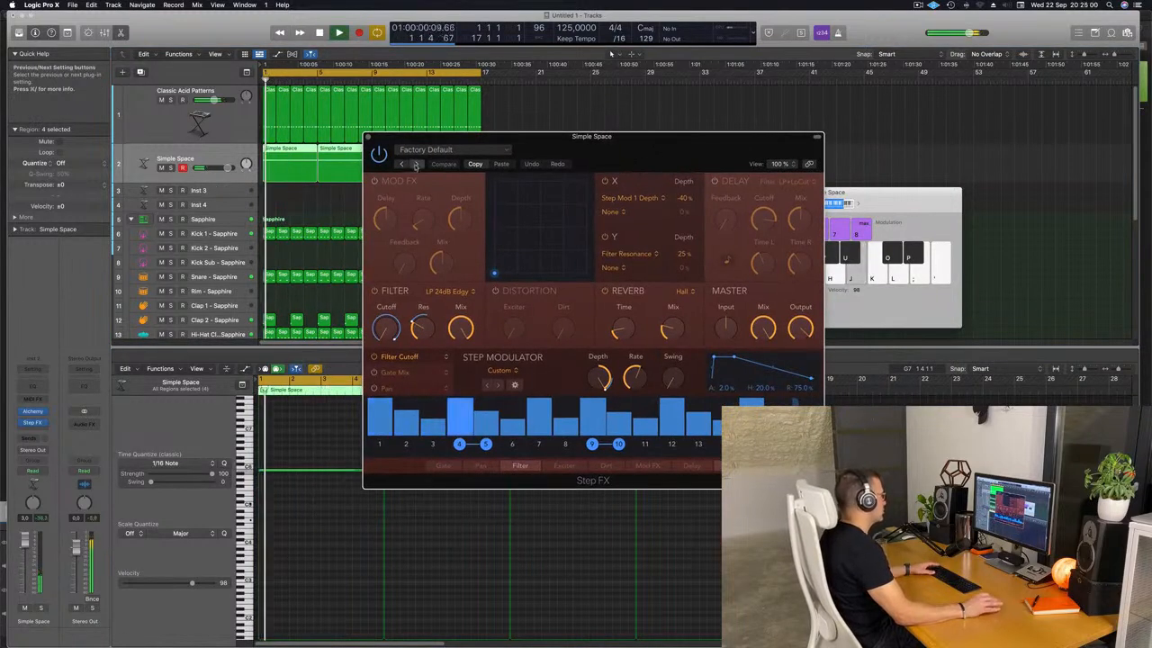
Load the Broken Echoes preset in Step FX, set its master mix to 49.9%, and close the plug-in window.
{"action": "left_click", "coordinate": [416, 164]}
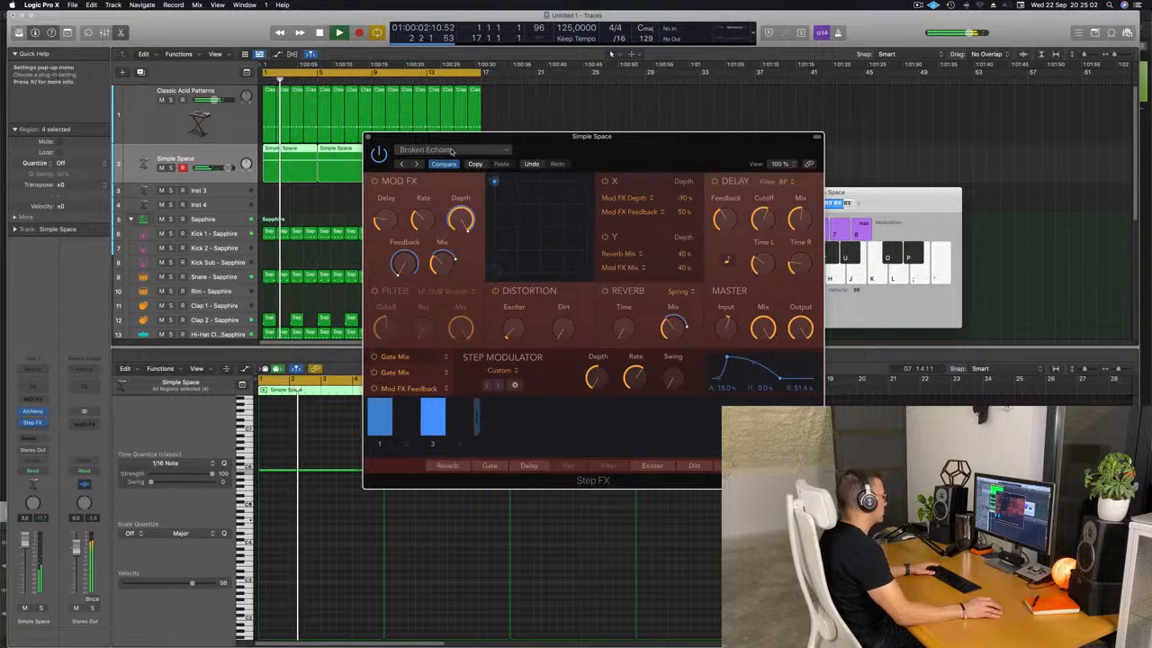
{"action": "left_click", "coordinate": [451, 150]}
{"action": "left_click", "coordinate": [605, 144]}
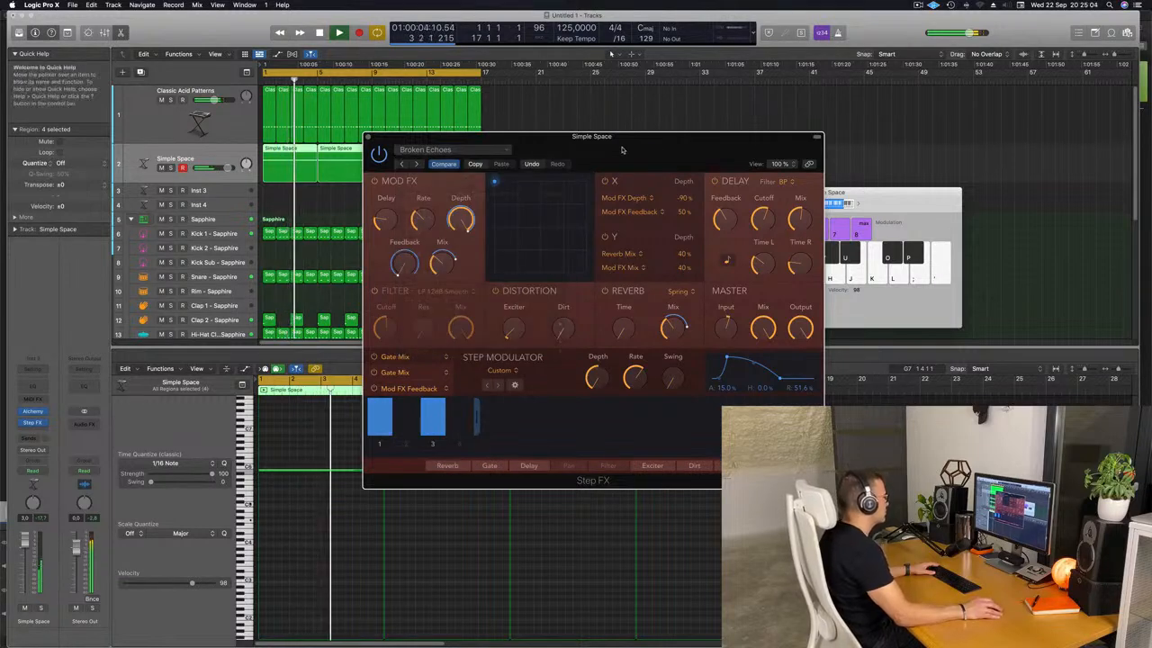
{"action": "left_click_drag", "start_coordinate": [634, 162], "coordinate": [652, 192]}
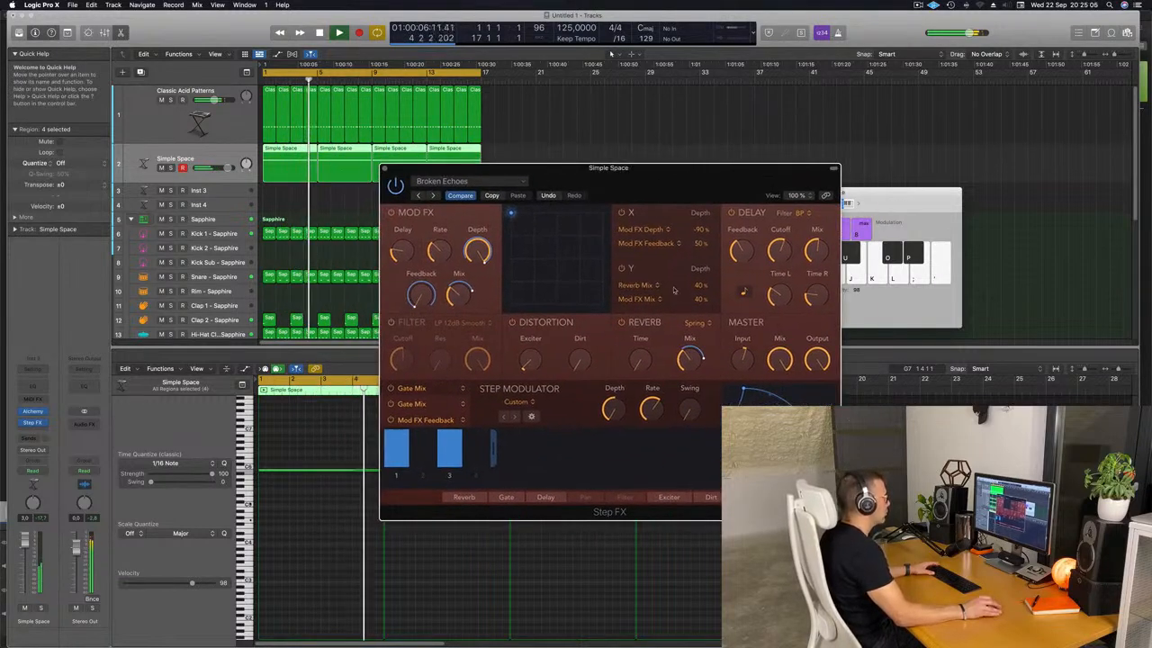
{"action": "mouse_move", "coordinate": [782, 360]}
{"action": "left_mouse_down"}
{"action": "mouse_move", "coordinate": [786, 394]}
{"action": "mouse_move", "coordinate": [783, 367]}
{"action": "left_mouse_up"}
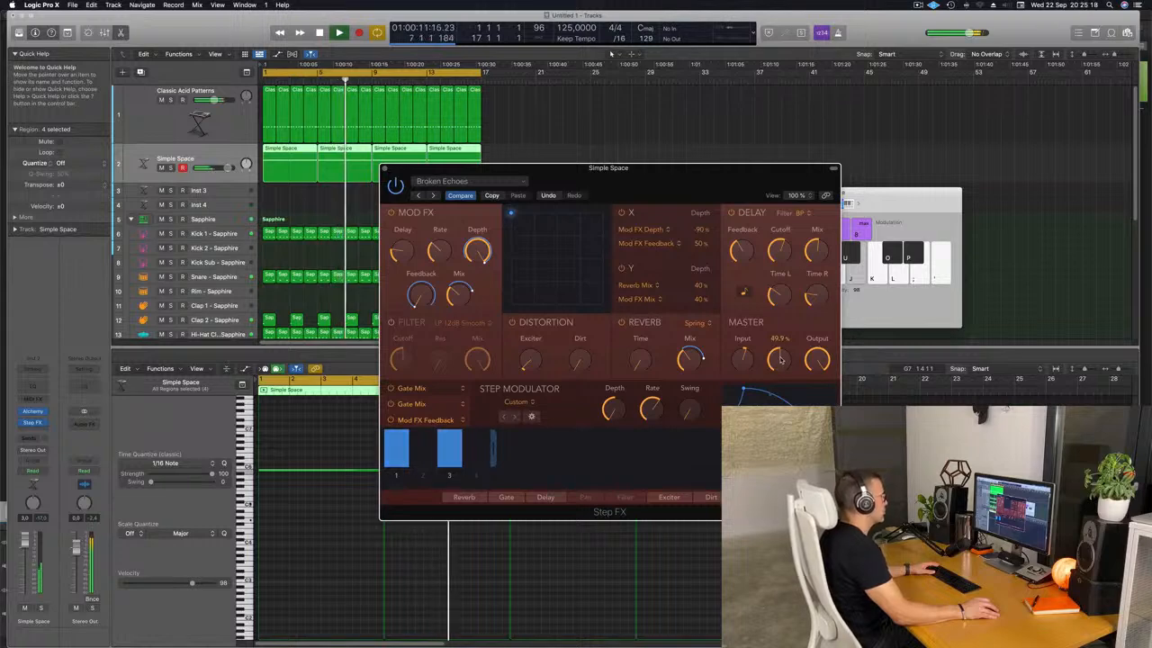
{"action": "left_click", "coordinate": [385, 168]}
Copy the first one-bar Classic Acid Patterns region to bar 1 of the Inst 3 track.
{"action": "scroll", "coordinate": [291, 211], "scroll_direction": "down", "scroll_amount": 5}
{"action": "key", "text": "Return"}
{"action": "left_click", "coordinate": [219, 191]}
{"action": "scroll", "coordinate": [317, 167], "scroll_direction": "down", "scroll_amount": 3}
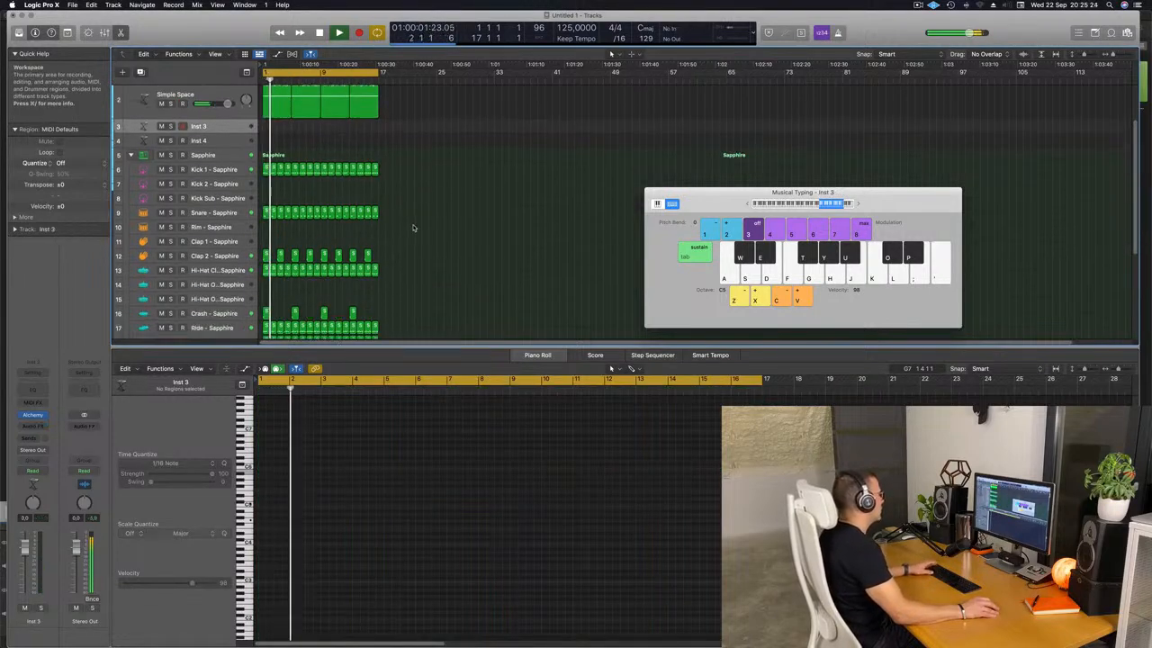
{"action": "scroll", "coordinate": [318, 167], "scroll_direction": "up", "scroll_amount": 3}
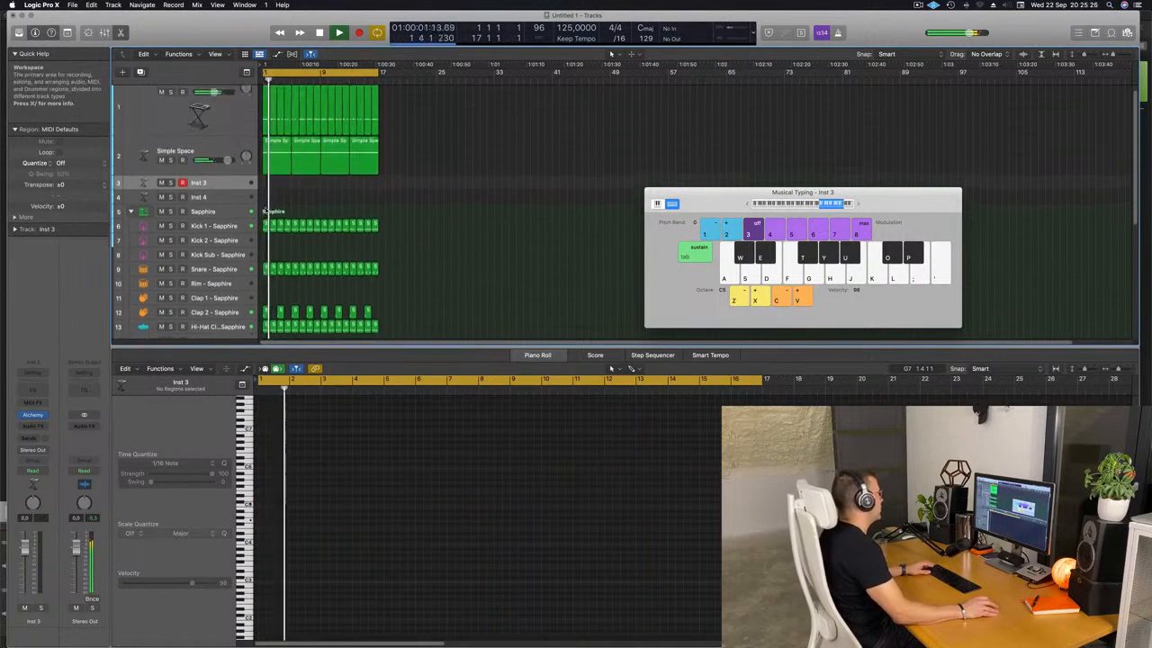
{"action": "left_click", "coordinate": [265, 120]}
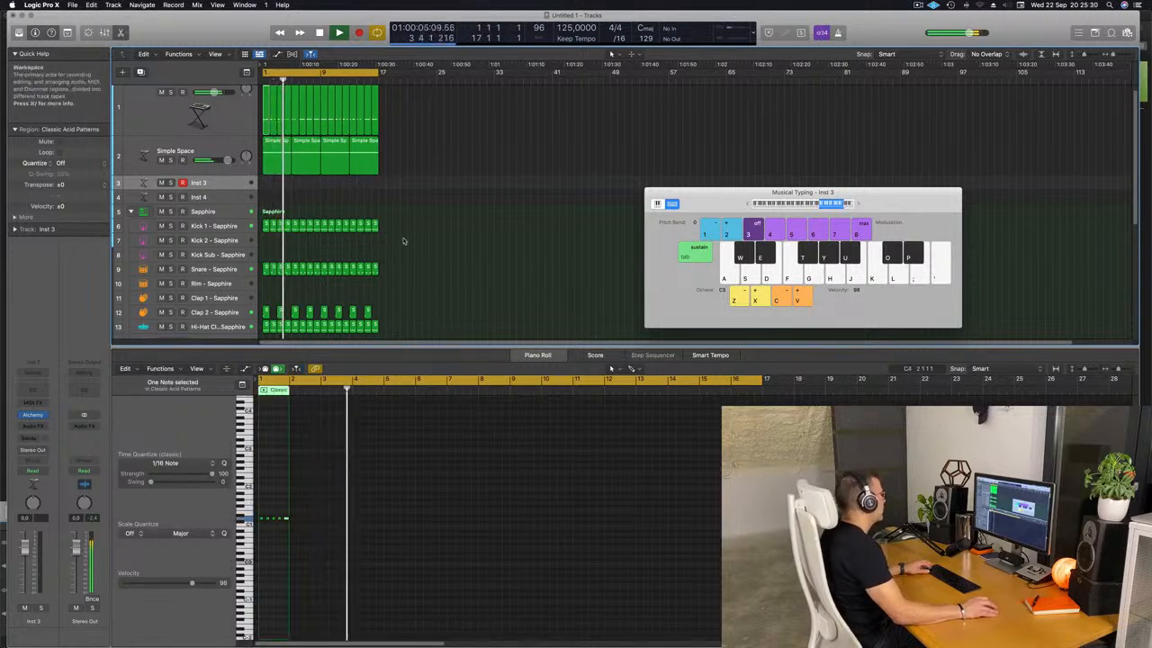
{"action": "scroll", "coordinate": [289, 226], "scroll_direction": "down", "scroll_amount": 1}
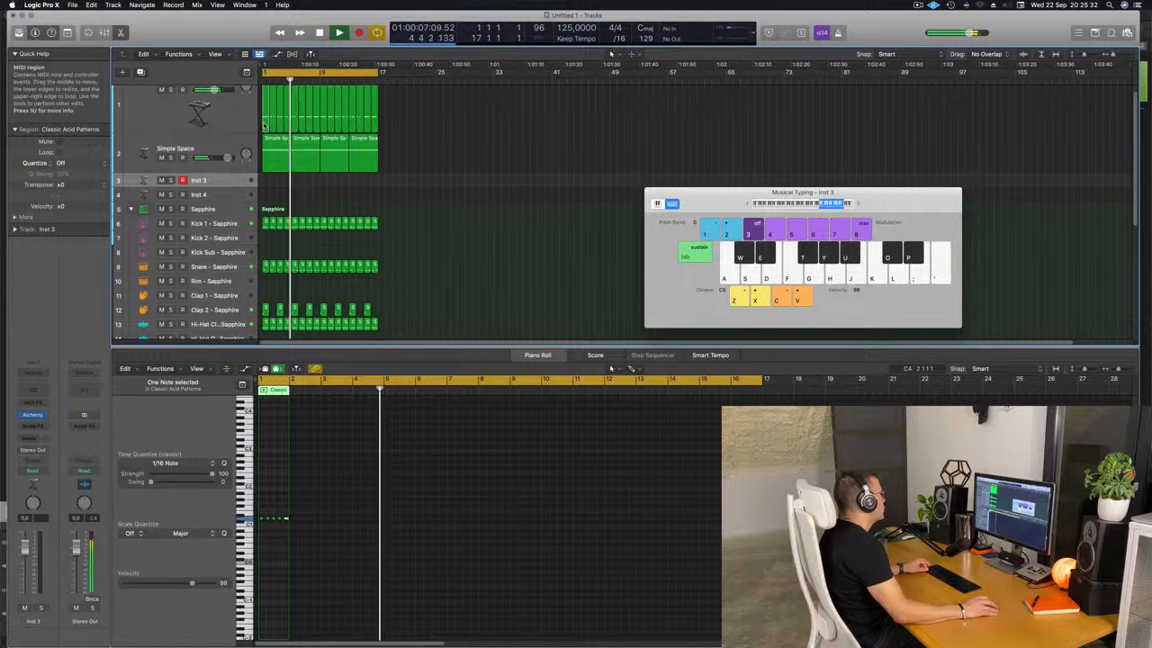
{"action": "left_click_drag", "start_coordinate": [266, 122], "coordinate": [266, 182]}
Delete every note except the first in the copied Inst 3 region and play the result from the start.
{"action": "key", "text": "space"}
{"action": "left_click_drag", "start_coordinate": [319, 514], "coordinate": [258, 545]}
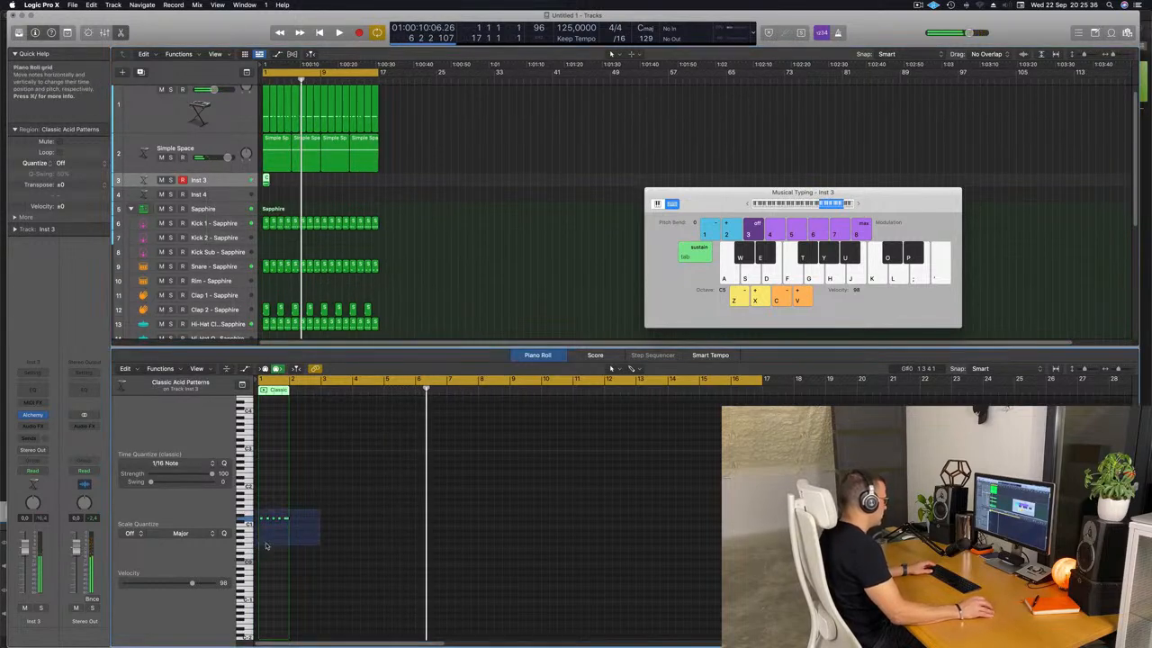
{"action": "key", "text": "space"}
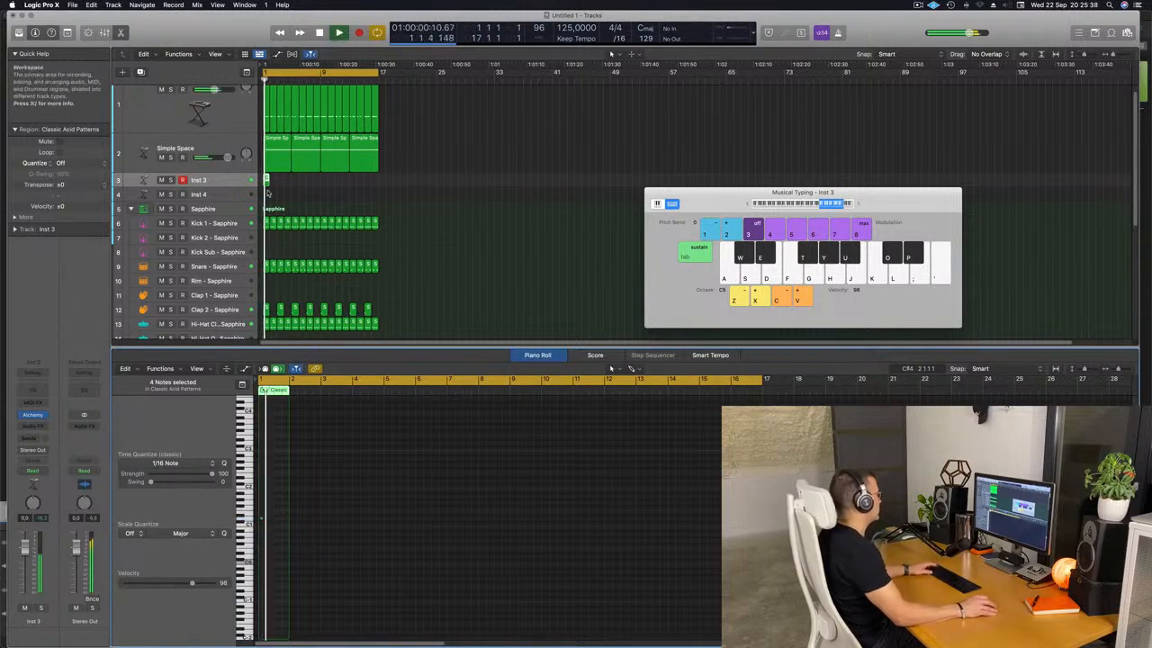
{"action": "scroll", "coordinate": [271, 189], "scroll_direction": "up", "scroll_amount": 5}
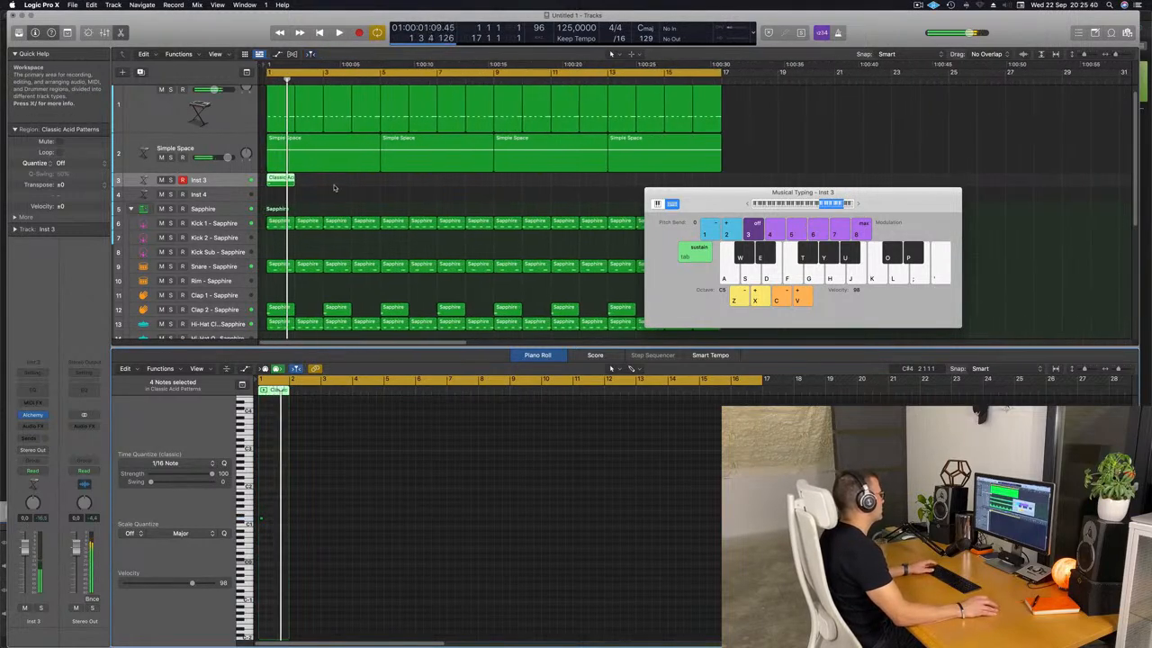
Load Alchemy's Bright Punchy Synth preset from the Brass category on the Inst 3 track.
{"action": "left_click", "coordinate": [212, 182]}
{"action": "left_click", "coordinate": [33, 414]}
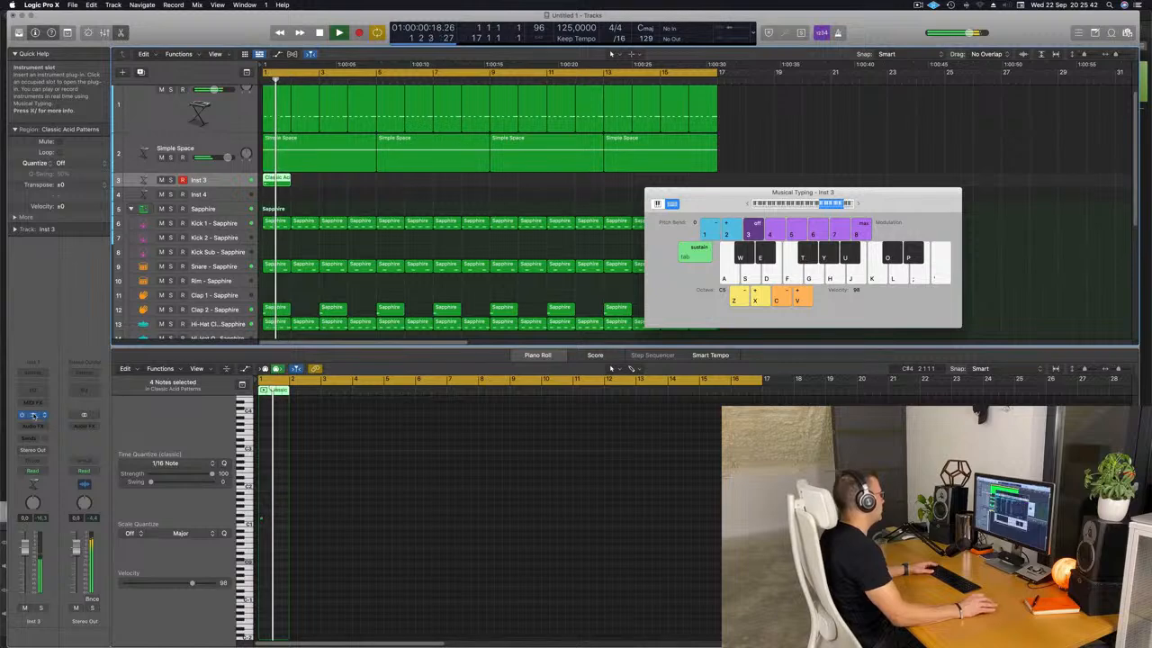
{"action": "key", "text": "space"}
{"action": "left_click", "coordinate": [372, 233]}
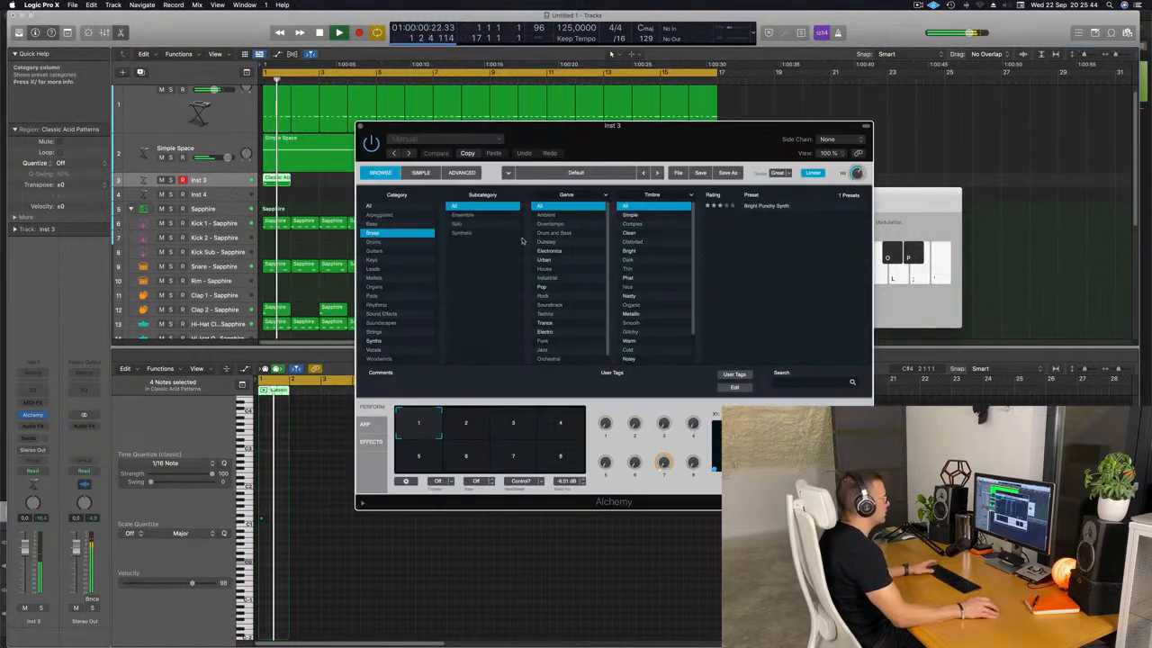
{"action": "left_click", "coordinate": [760, 206]}
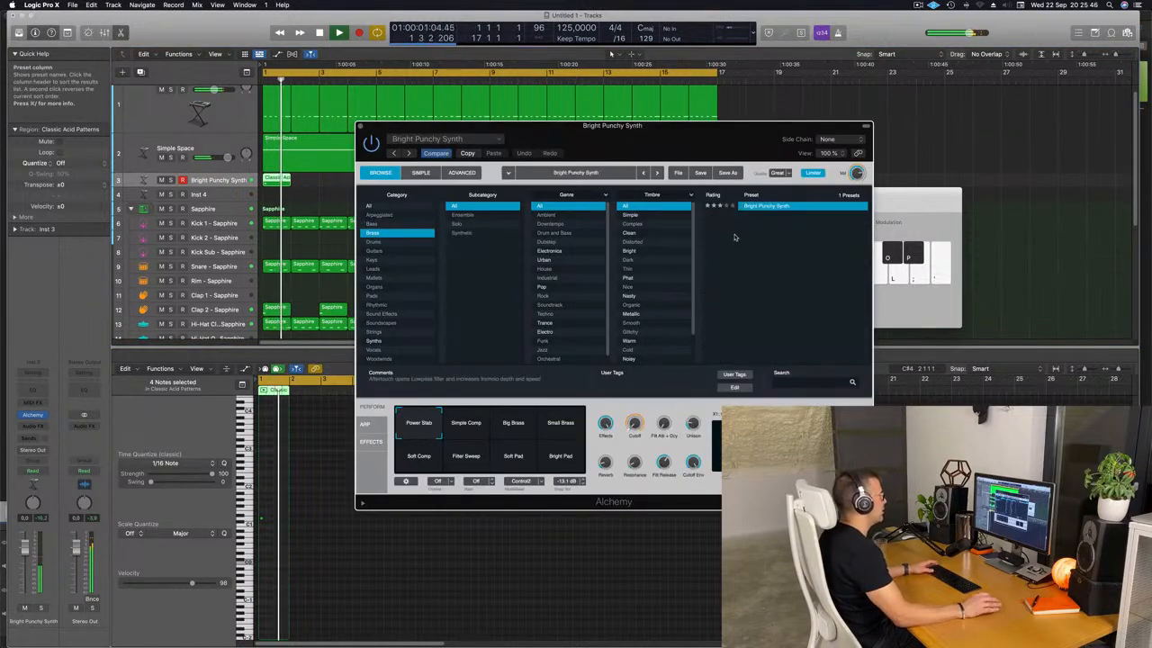
{"action": "left_click_drag", "start_coordinate": [698, 143], "coordinate": [645, 153]}
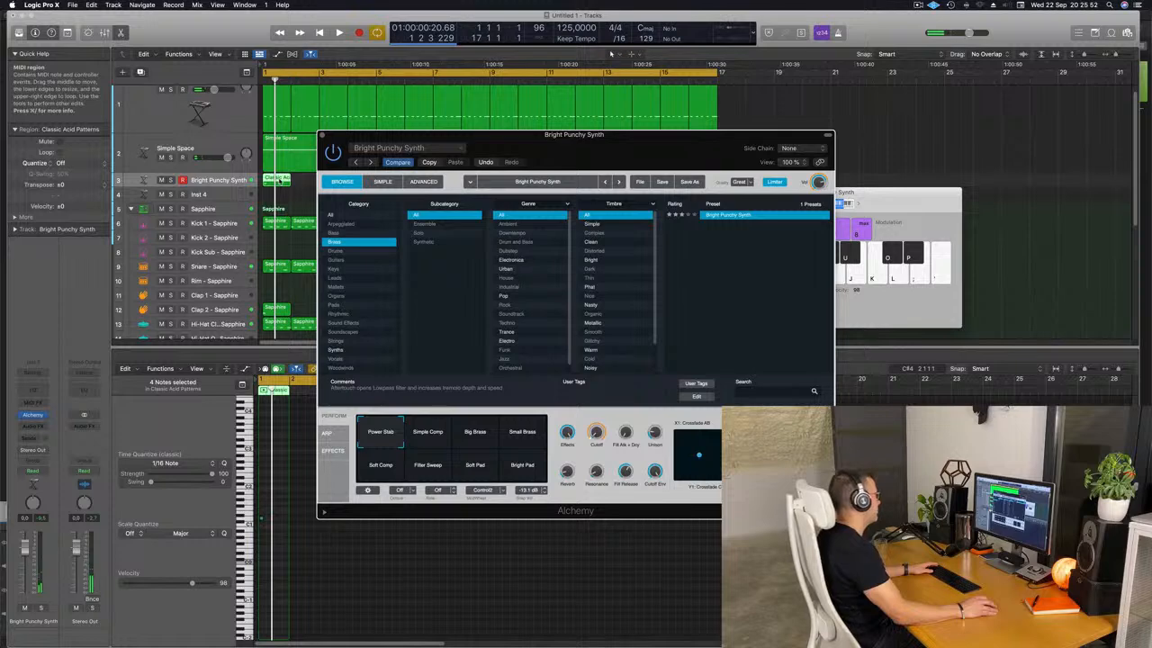
Transpose the single note in the one-bar Bright Punchy Synth region up two octaves in the Piano Roll.
{"action": "double_click", "coordinate": [279, 181]}
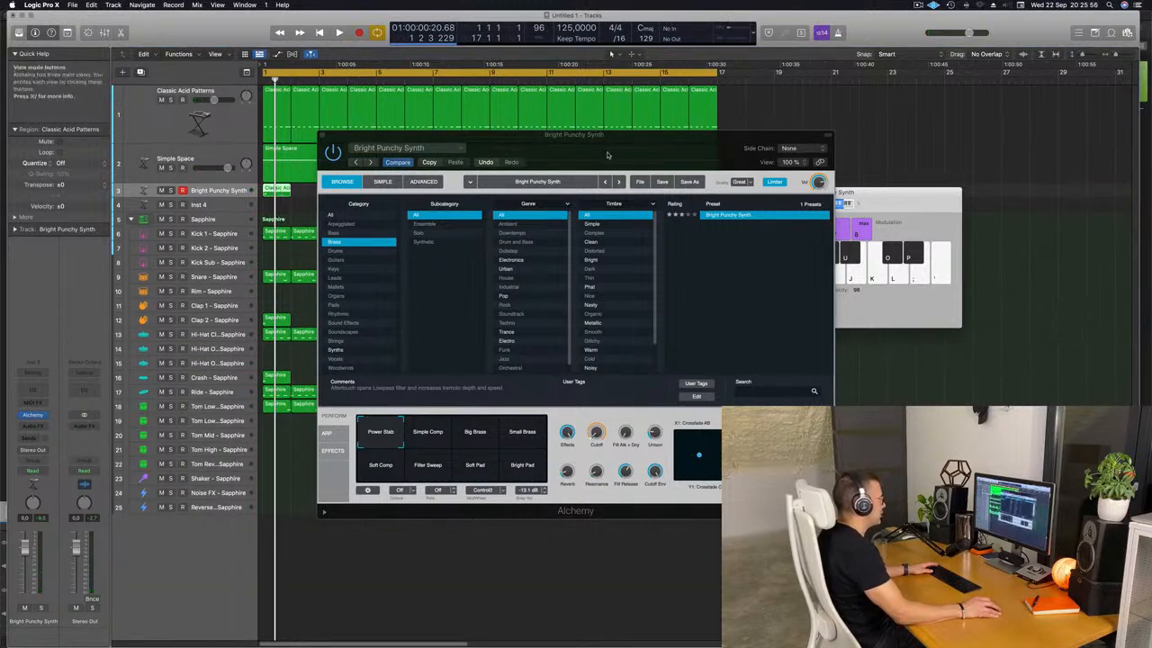
{"action": "left_click_drag", "start_coordinate": [613, 142], "coordinate": [792, 106]}
{"action": "double_click", "coordinate": [277, 190]}
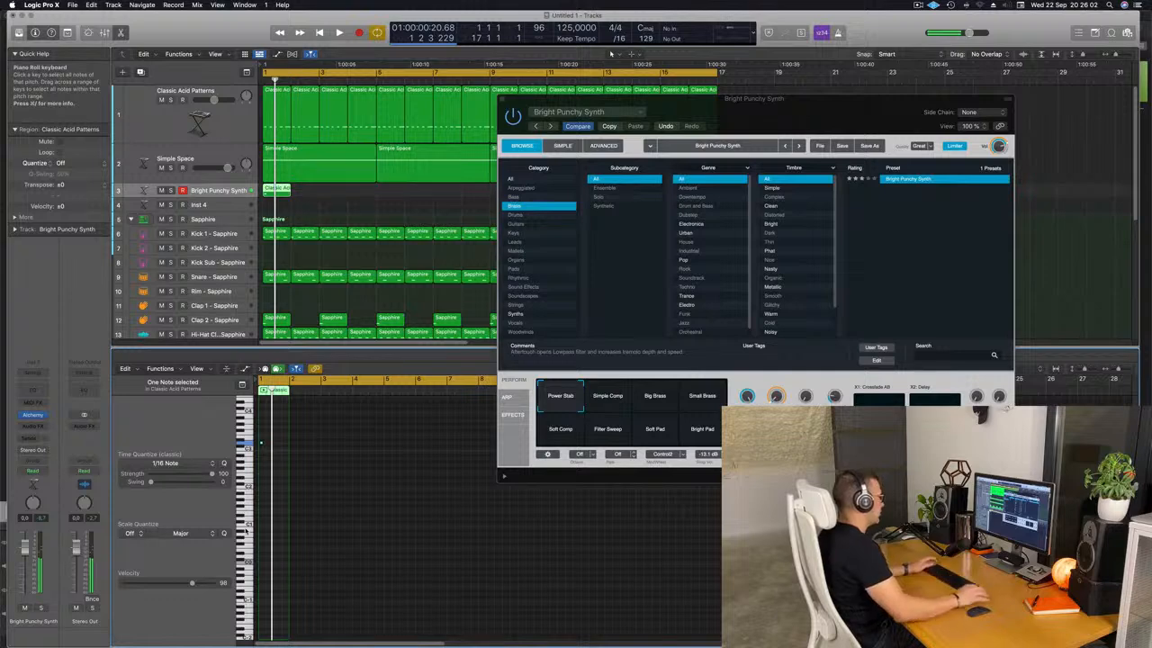
Choose Bright Punchy Synth's Soft Pad variation after trying Simple Comp, Big Brass and Small Brass over the playing arrangement.
{"action": "left_click", "coordinate": [614, 396]}
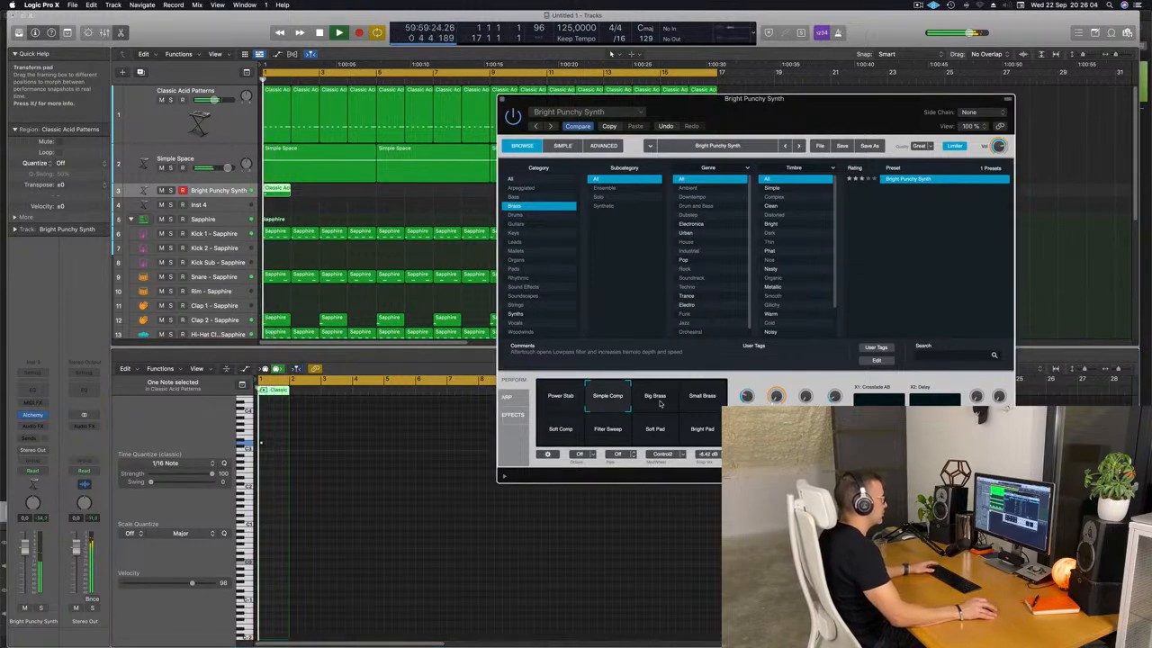
{"action": "left_click", "coordinate": [661, 403]}
{"action": "left_click", "coordinate": [701, 400]}
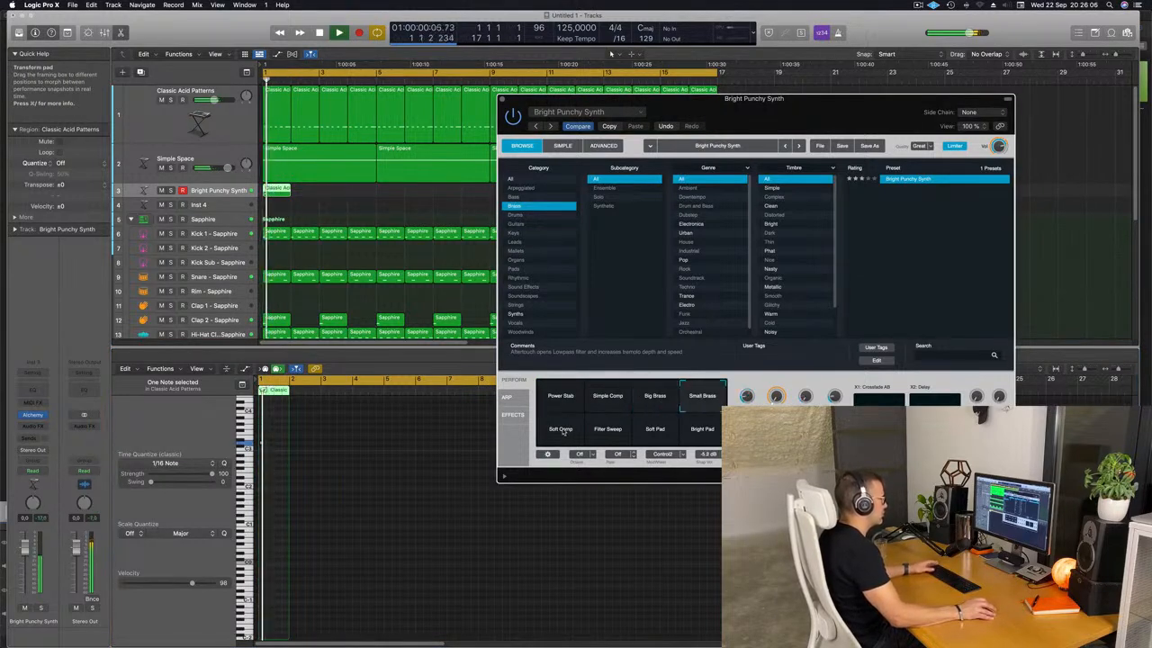
{"action": "left_click", "coordinate": [654, 430]}
{"action": "key", "text": "space"}
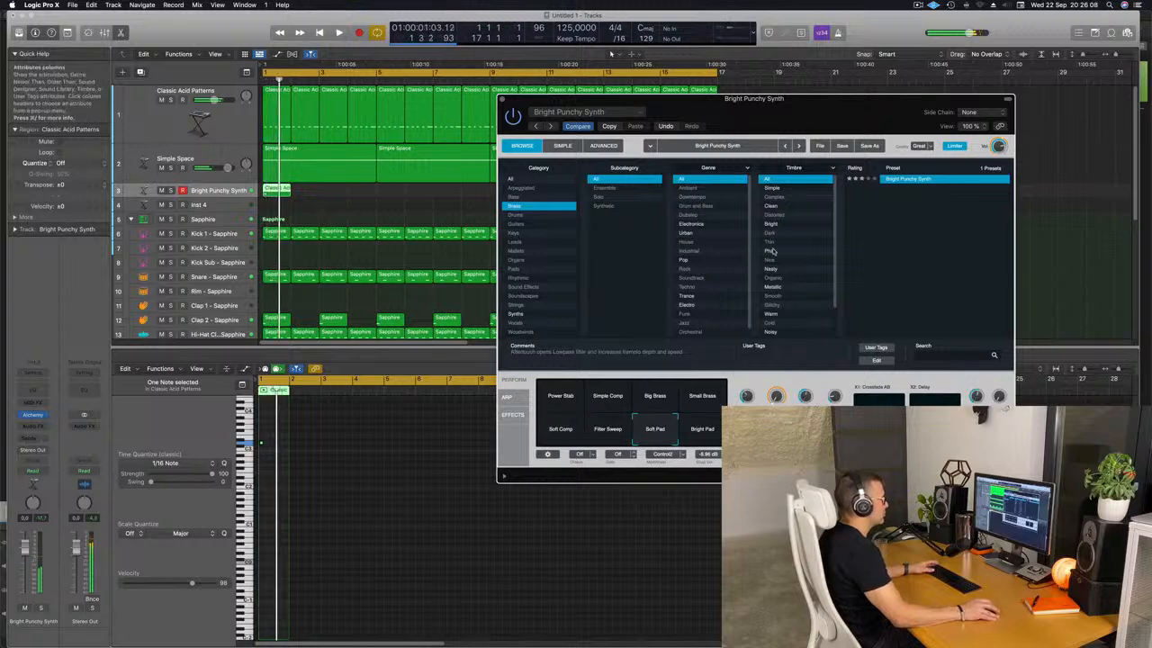
Raise the Bright Punchy Synth track's volume to 0.7 dB, set its Alchemy cutoff to 0.0%, and close the instrument window.
{"action": "left_click_drag", "start_coordinate": [863, 98], "coordinate": [870, 64]}
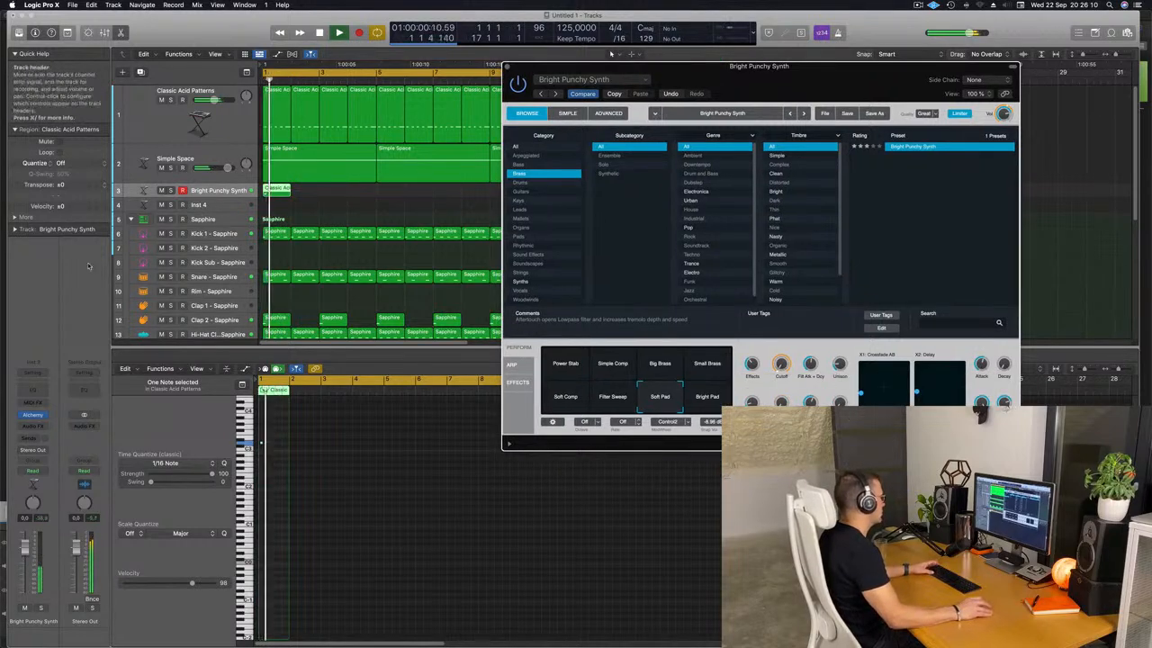
{"action": "key", "text": "Return"}
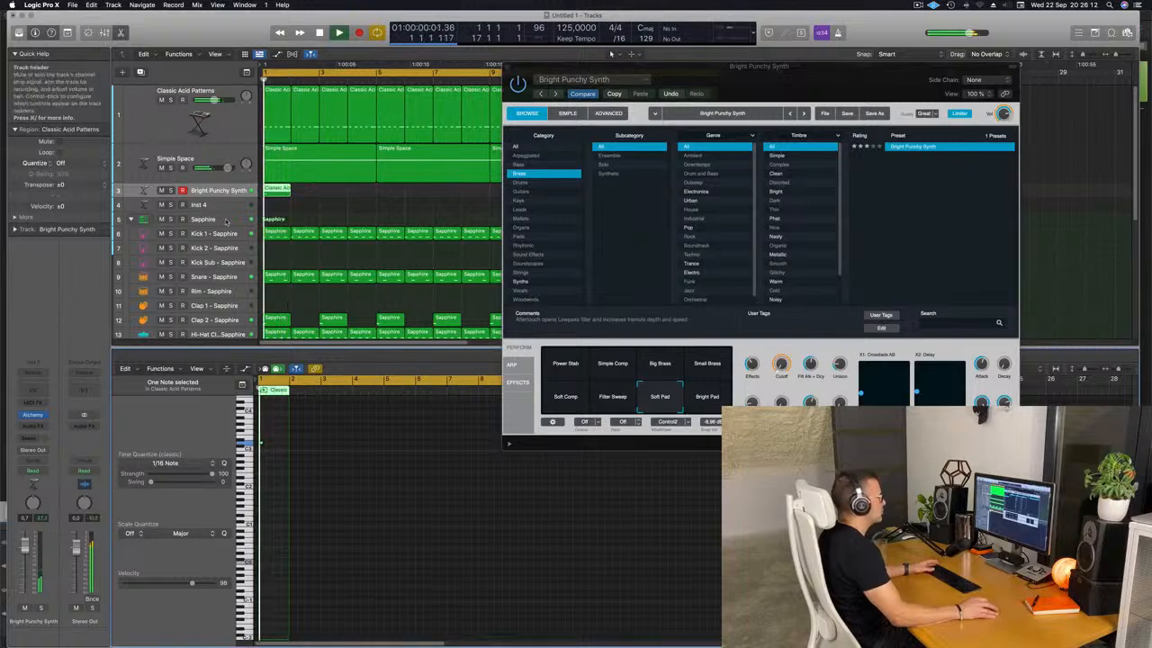
{"action": "left_click_drag", "start_coordinate": [930, 82], "coordinate": [891, 90]}
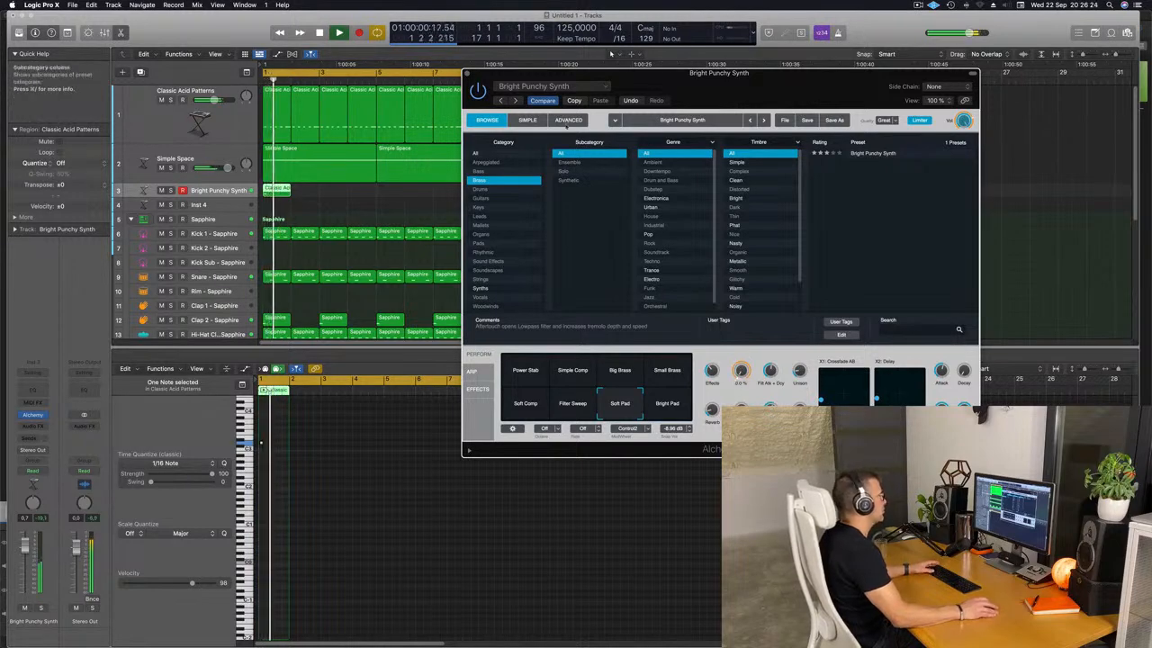
{"action": "left_click", "coordinate": [465, 76]}
{"action": "key", "text": "super+k"}
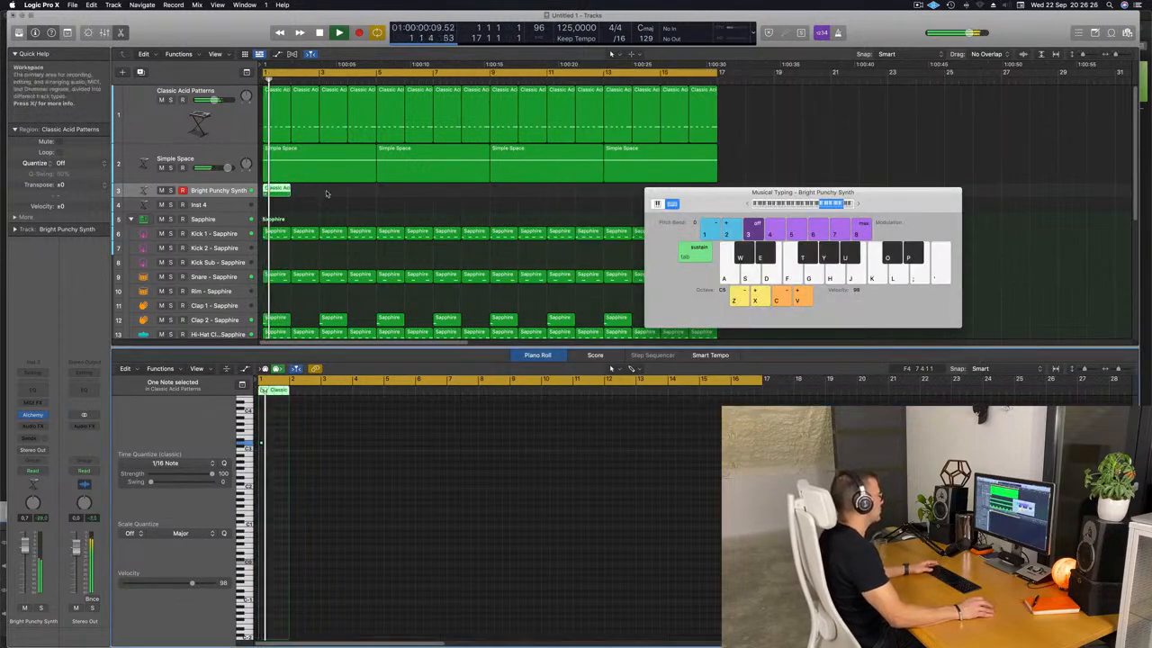
Repeat the one-bar Bright Punchy Synth region until it fills all 16 bars.
{"action": "key", "text": "super+r"}
{"action": "key", "text": "super+r"}
{"action": "key", "text": "super+r"}
{"action": "key", "text": "super+r"}
{"action": "key", "text": "super+r"}
{"action": "key", "text": "super+r"}
{"action": "key", "text": "super+r"}
{"action": "key", "text": "super+r"}
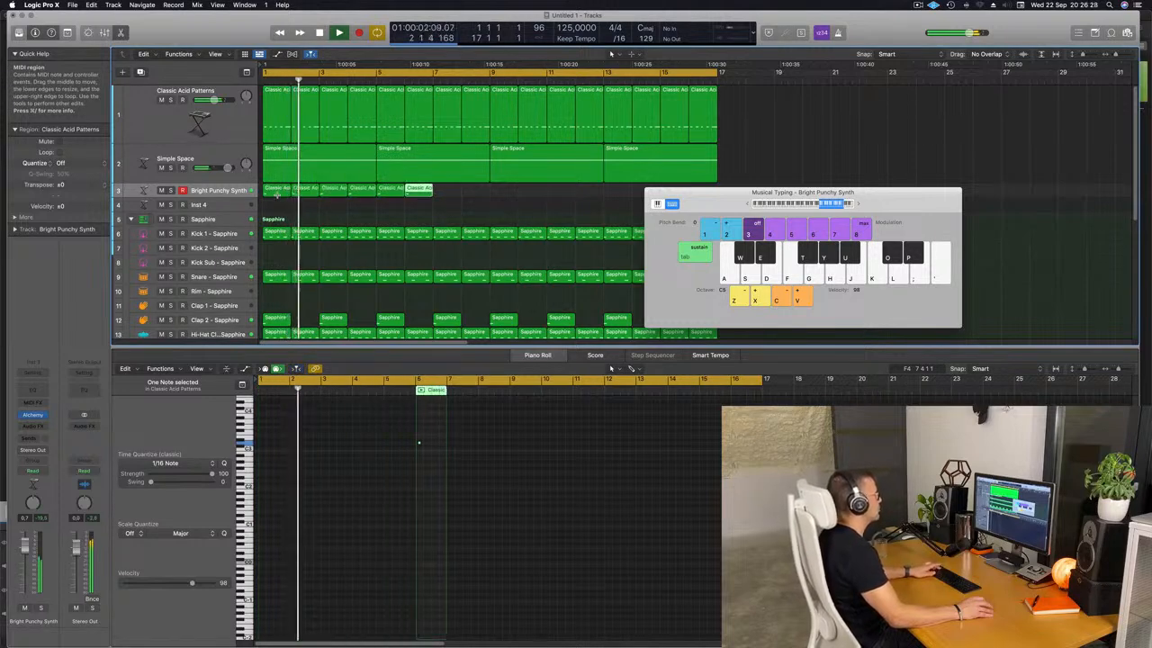
{"action": "key", "text": "super+r"}
{"action": "key", "text": "super+r"}
{"action": "key", "text": "super+r"}
{"action": "key", "text": "super+r"}
{"action": "key", "text": "super+r"}
{"action": "key", "text": "super+r"}
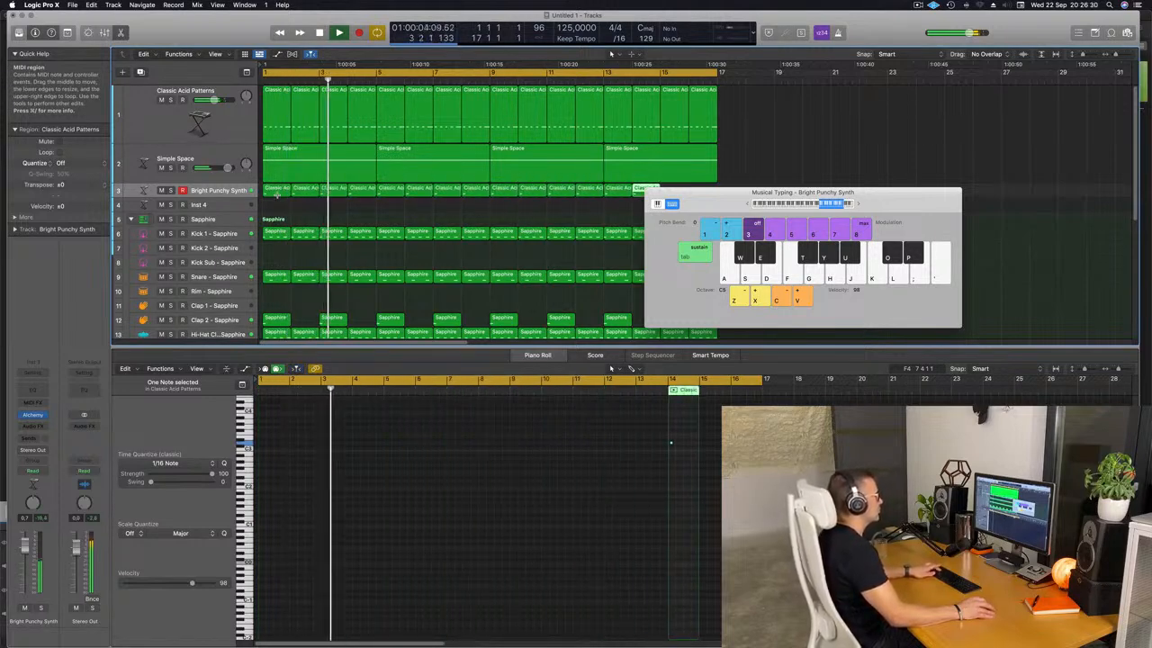
{"action": "key", "text": "super+r"}
Select all Bright Punchy Synth regions and lower the track's volume to -2.8 dB, with the Musical Typing window moved aside.
{"action": "left_click_drag", "start_coordinate": [727, 203], "coordinate": [923, 185]}
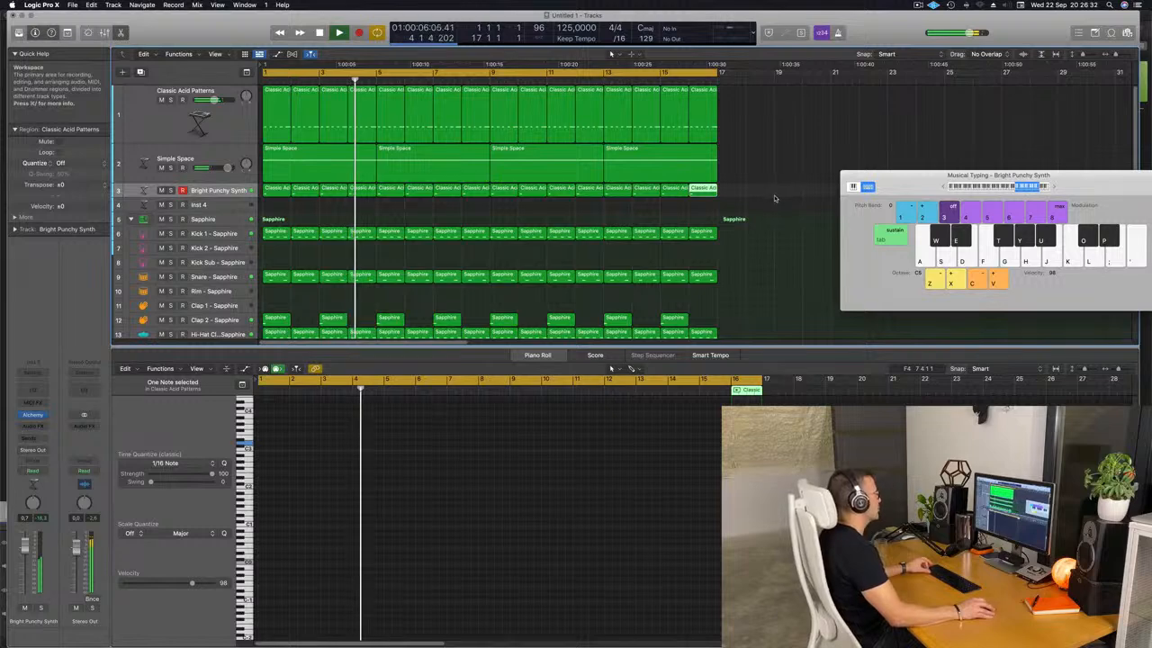
{"action": "scroll", "coordinate": [720, 203], "scroll_direction": "left", "scroll_amount": 3}
{"action": "scroll", "coordinate": [424, 230], "scroll_direction": "down", "scroll_amount": 4}
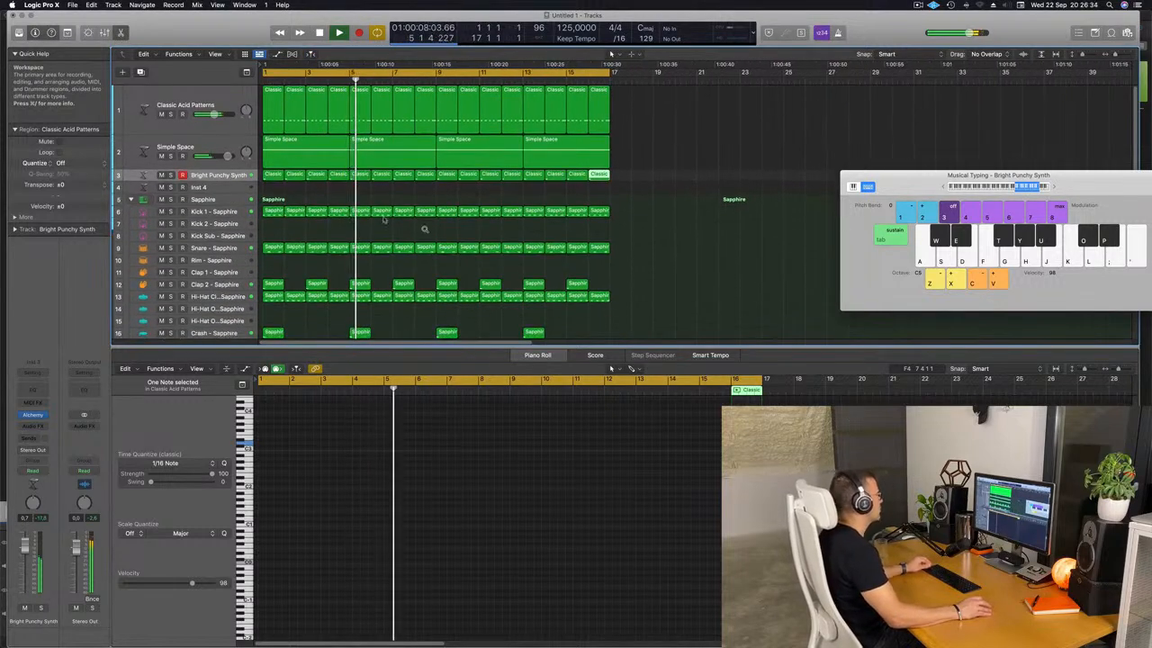
{"action": "left_click", "coordinate": [221, 171]}
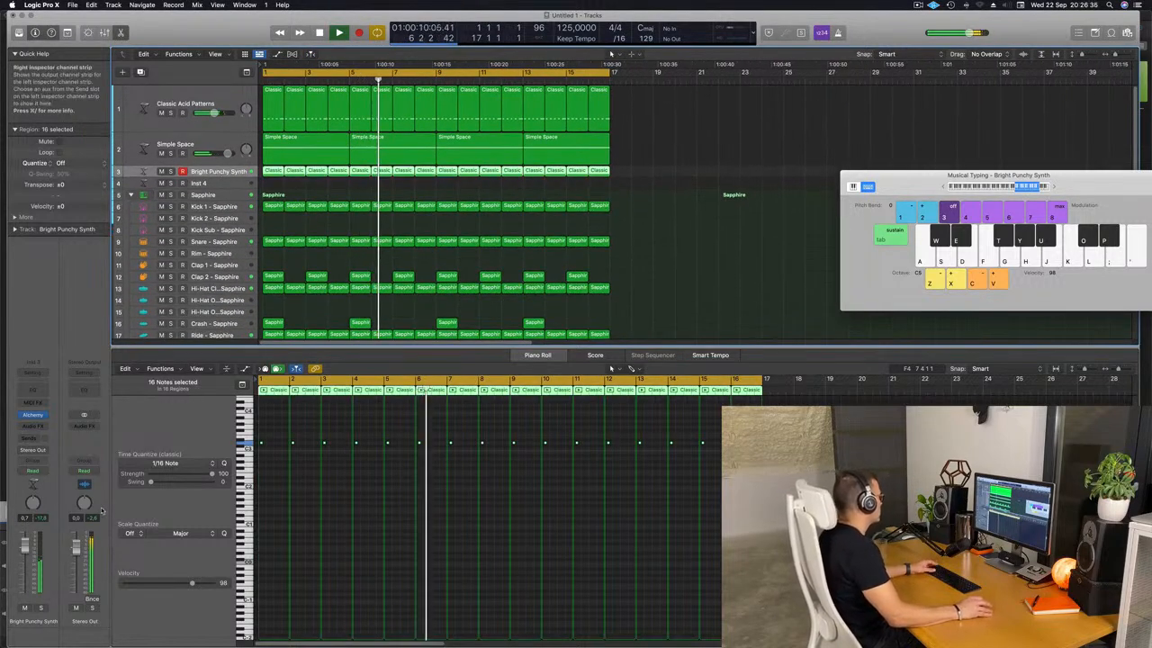
{"action": "left_click_drag", "start_coordinate": [24, 553], "coordinate": [25, 557]}
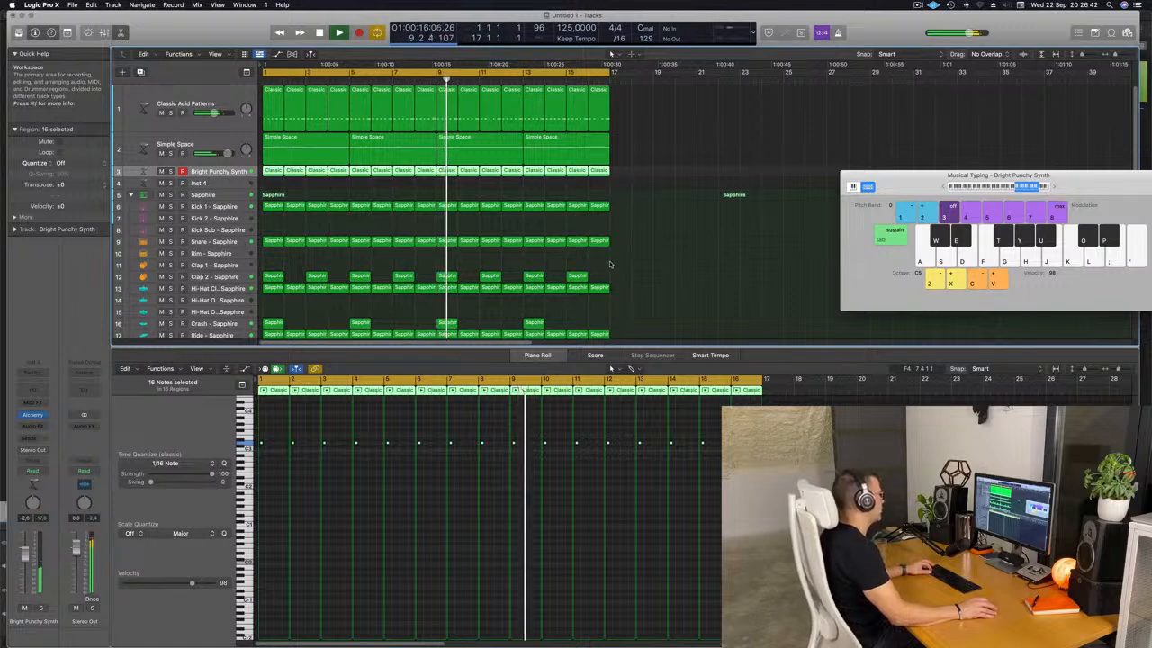
Clear the region selection and close the Musical Typing window and the Piano Roll.
{"action": "left_click", "coordinate": [811, 207]}
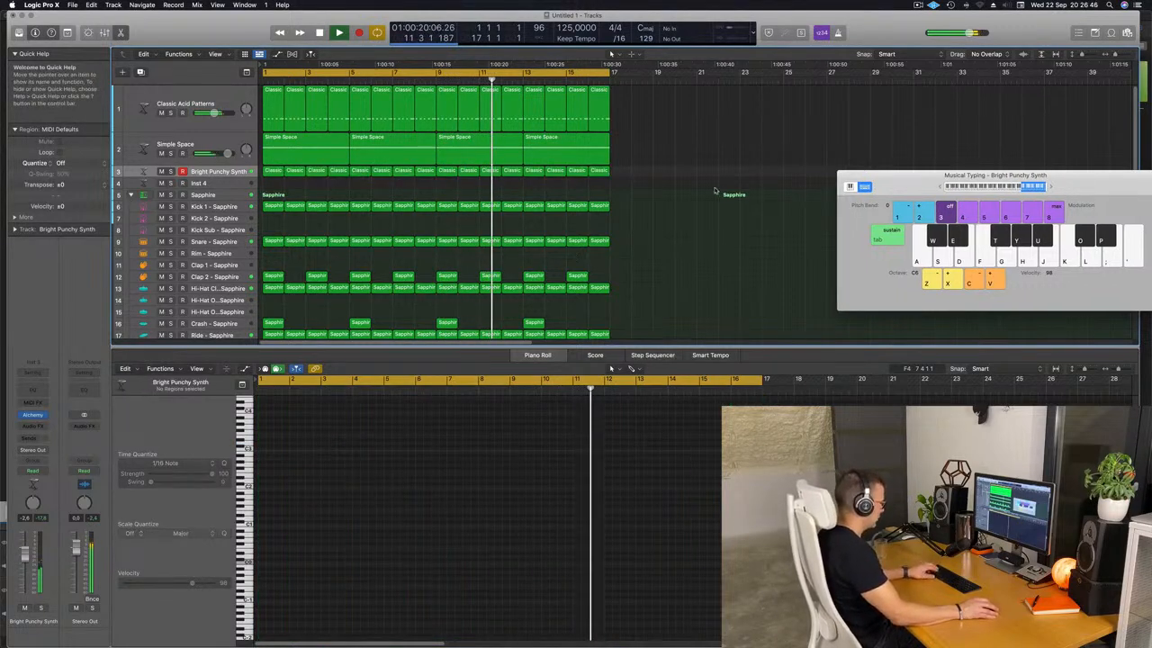
{"action": "left_click_drag", "start_coordinate": [718, 191], "coordinate": [681, 185]}
{"action": "left_click", "coordinate": [664, 180]}
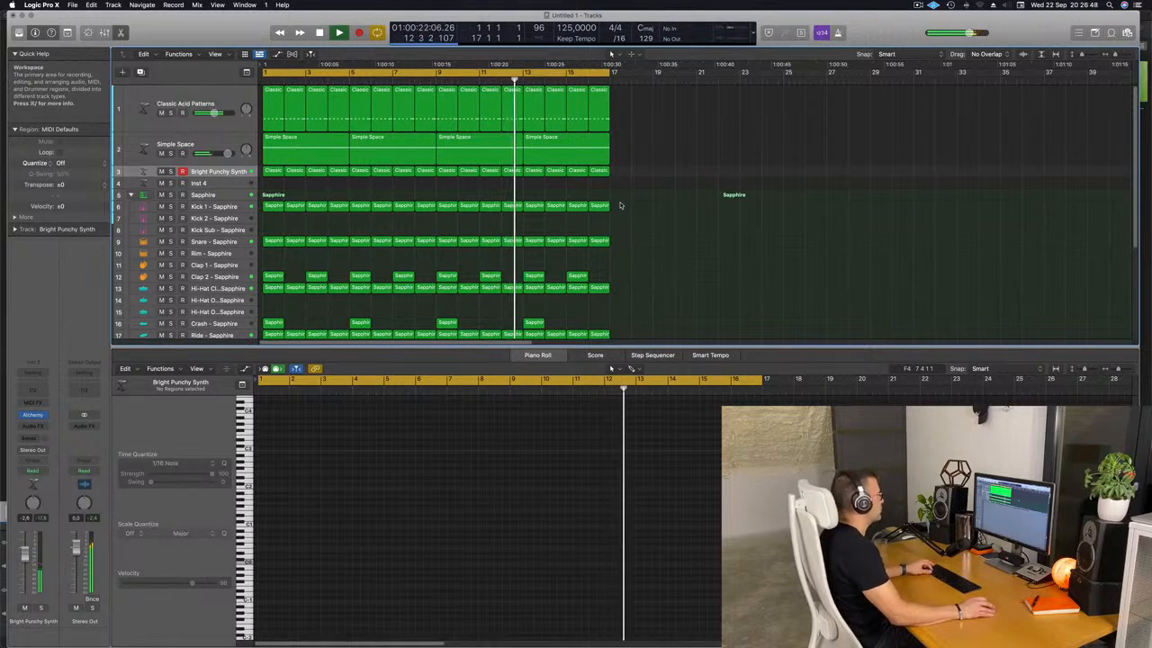
{"action": "key", "text": "e"}
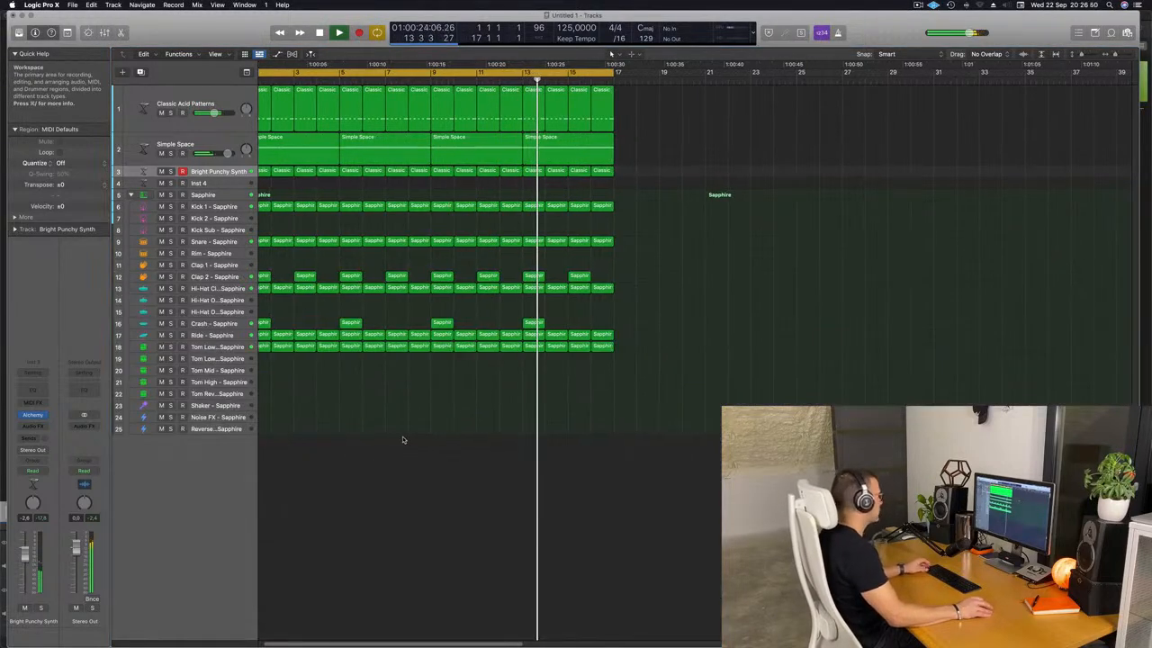
Select every region in the arrangement, then name and color the regions by their tracks.
{"action": "key", "text": "super+a"}
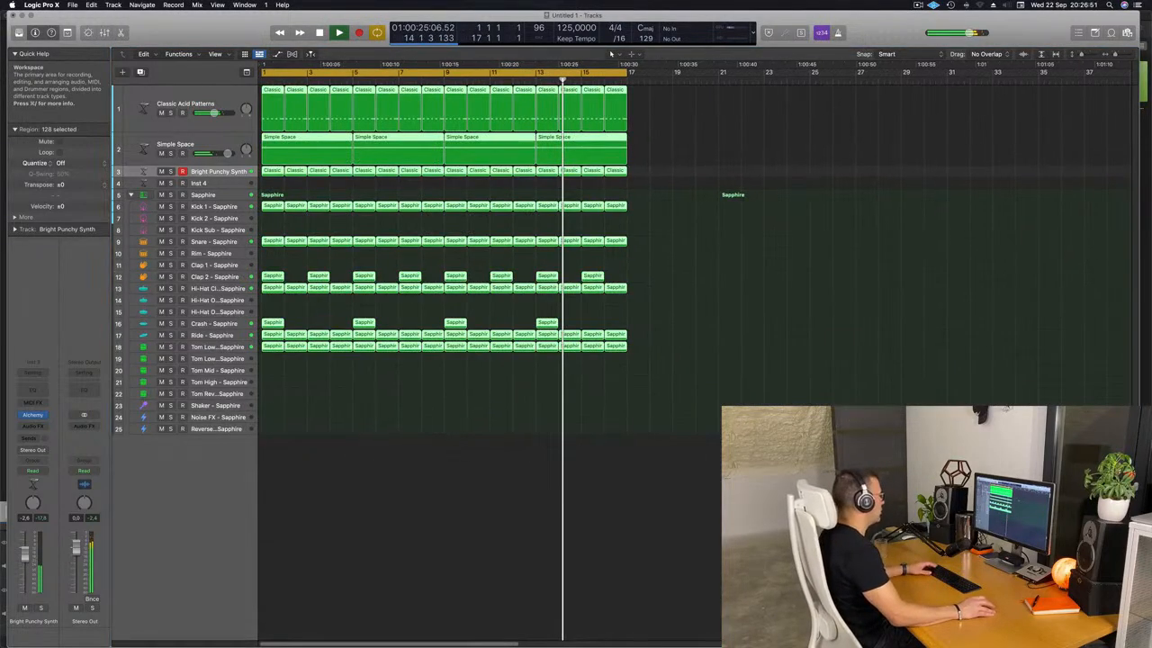
{"action": "right_click", "coordinate": [455, 276]}
{"action": "left_click", "coordinate": [468, 280]}
{"action": "right_click", "coordinate": [458, 279]}
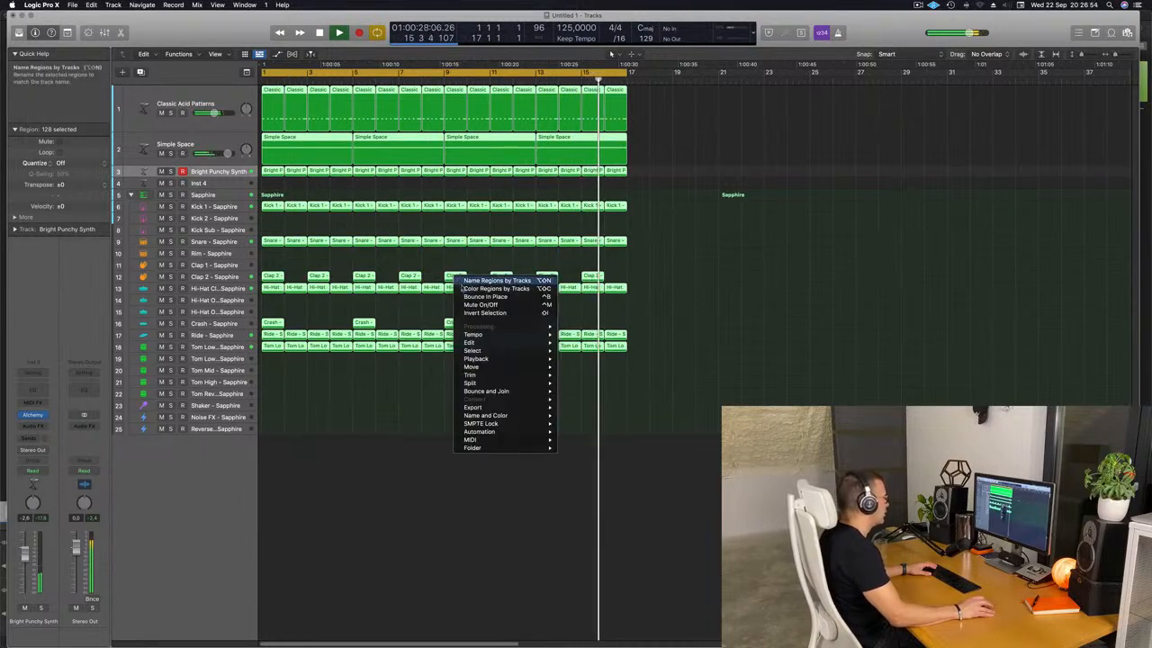
{"action": "left_click", "coordinate": [495, 288]}
{"action": "left_click", "coordinate": [405, 326]}
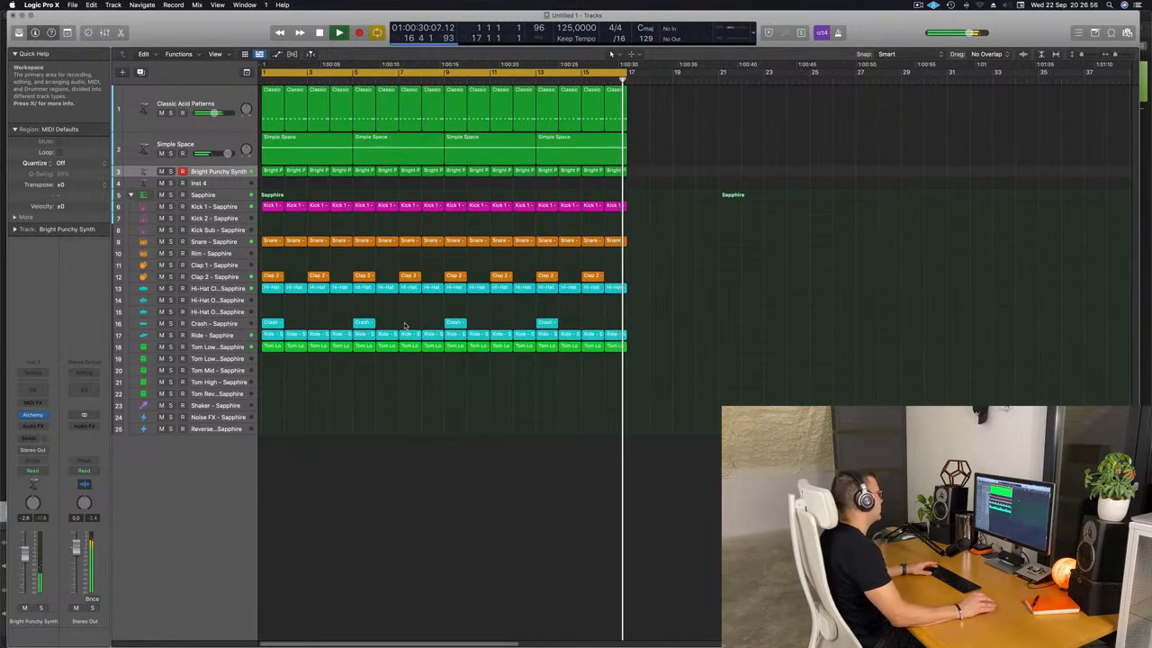
Copy the first Kick 1 region to bar 1 of the Shaker track and open the copy in the Piano Roll.
{"action": "scroll", "coordinate": [388, 430], "scroll_direction": "up", "scroll_amount": 2}
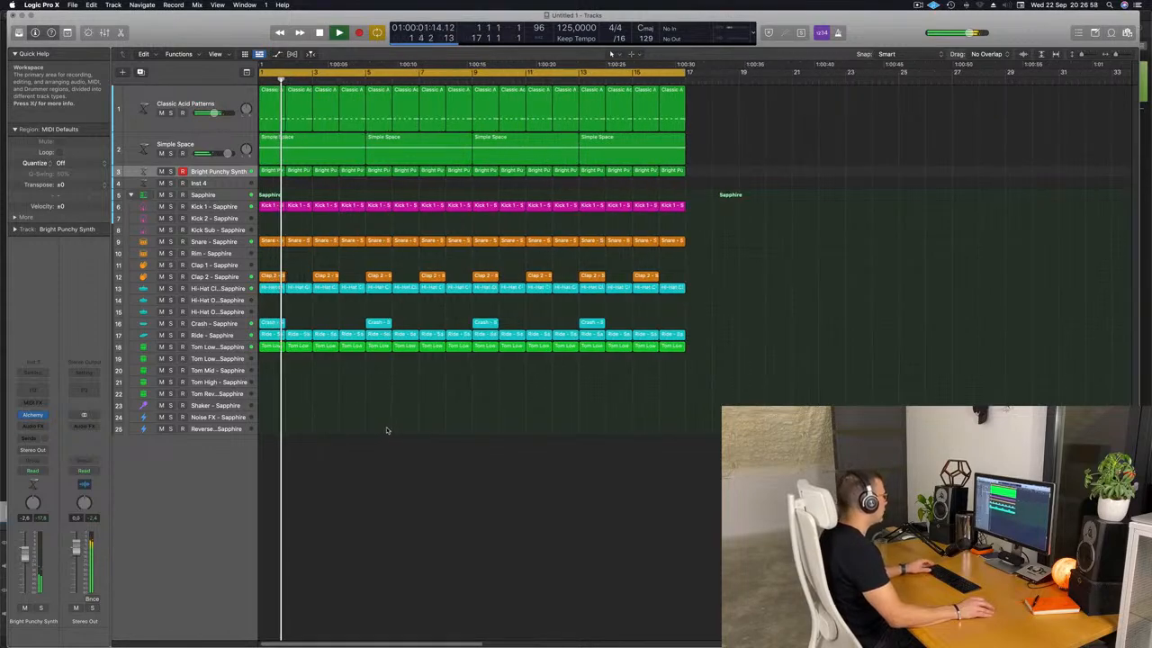
{"action": "left_click", "coordinate": [276, 209]}
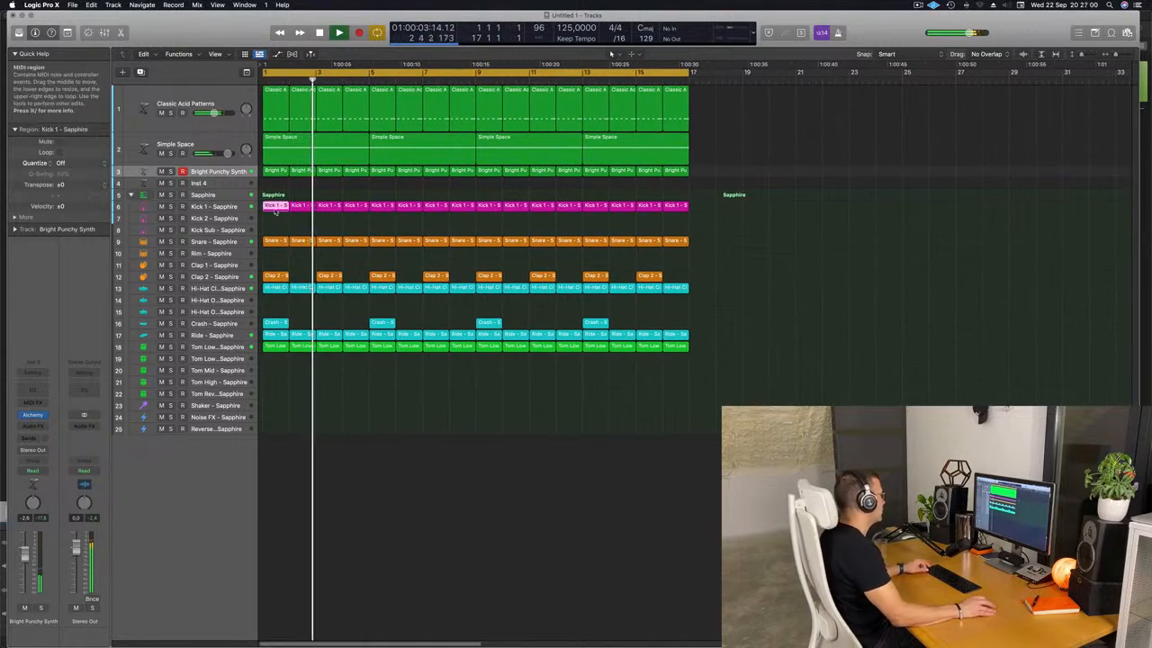
{"action": "left_click_drag", "start_coordinate": [276, 209], "coordinate": [270, 407]}
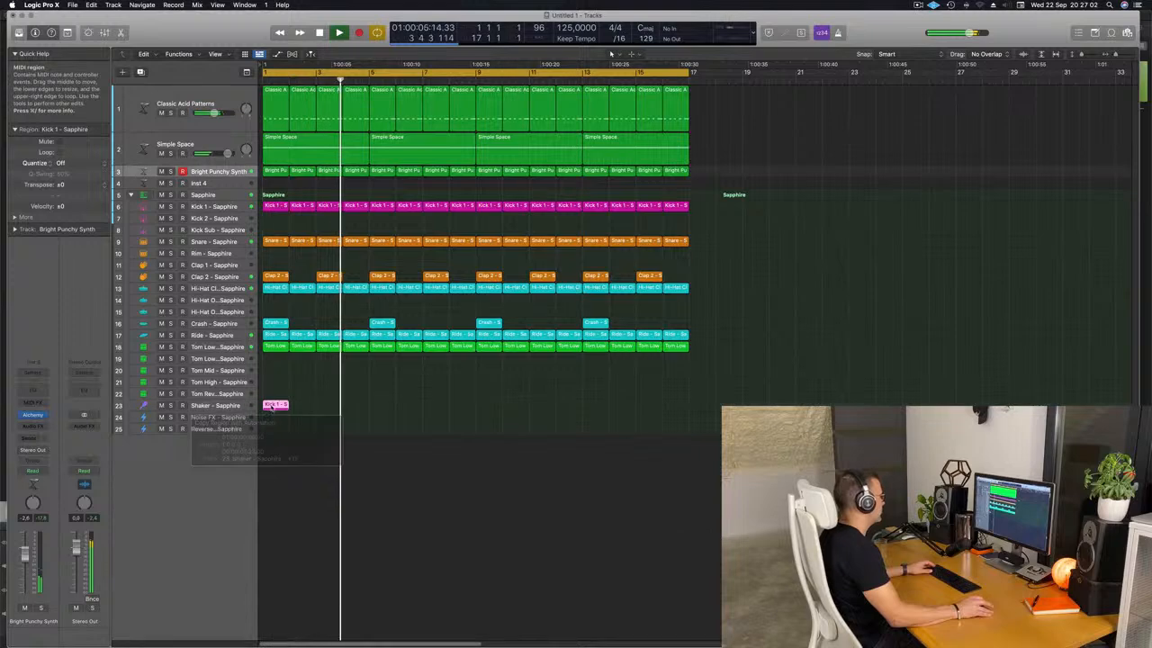
{"action": "double_click", "coordinate": [271, 407]}
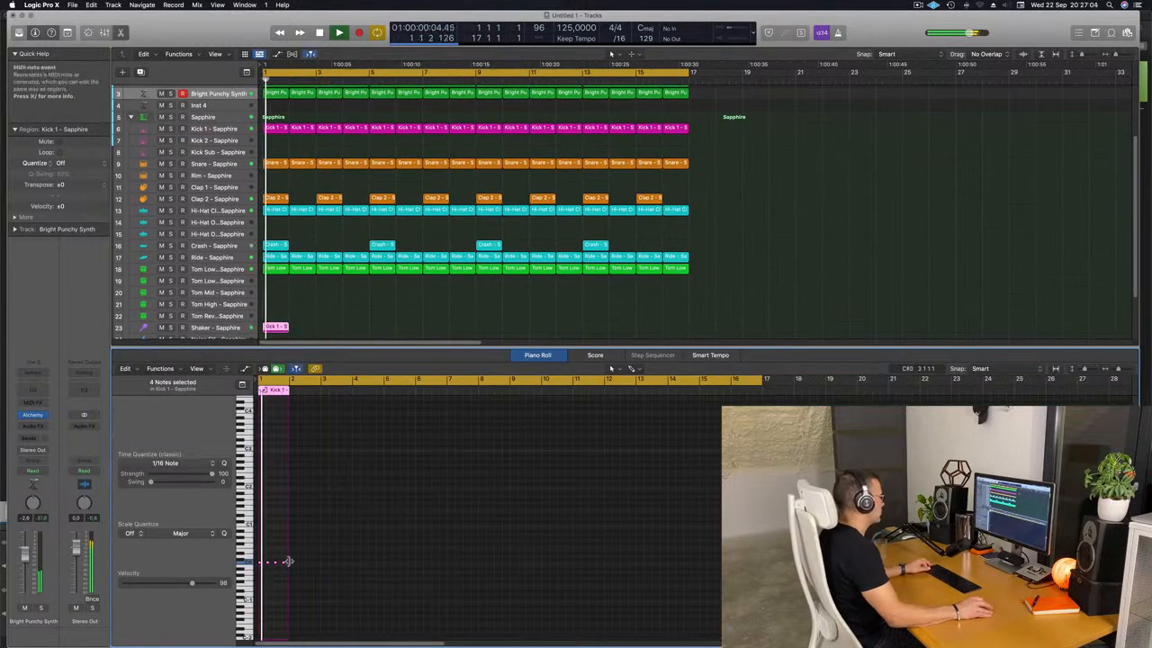
Transpose the four notes in the Shaker track's region up three octaves and restart playback to hear them.
{"action": "scroll", "coordinate": [289, 562], "scroll_direction": "up", "scroll_amount": 5}
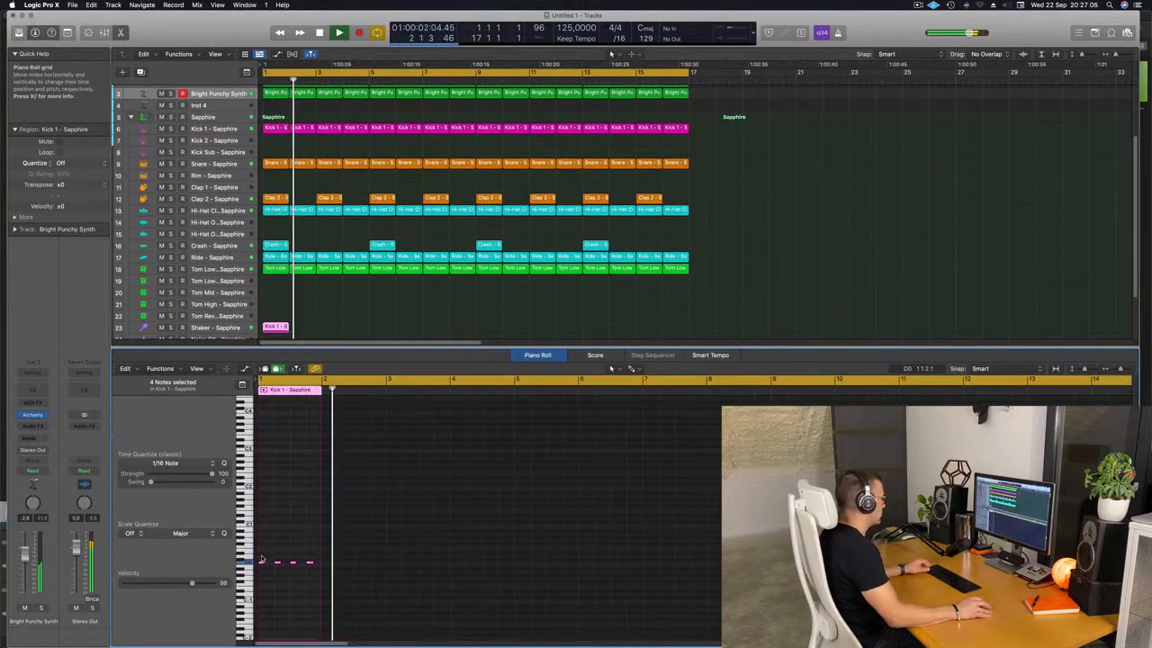
{"action": "left_click", "coordinate": [322, 572]}
{"action": "key", "text": "alt+shift+Up"}
{"action": "key", "text": "alt+shift+Up"}
{"action": "key", "text": "alt+shift+Up"}
{"action": "key", "text": "space"}
{"action": "key", "text": "space"}
{"action": "scroll", "coordinate": [262, 504], "scroll_direction": "up", "scroll_amount": 5}
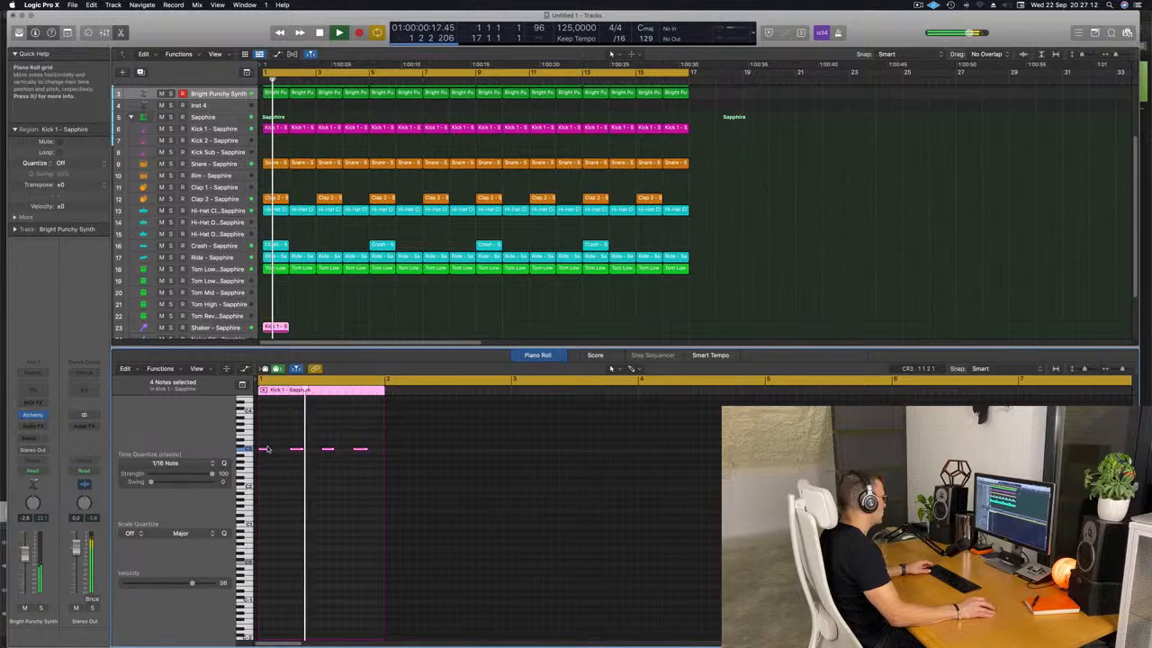
Shorten the four shaker notes and copy them to the second and fourth sixteenths of each beat.
{"action": "left_click_drag", "start_coordinate": [267, 449], "coordinate": [269, 452]}
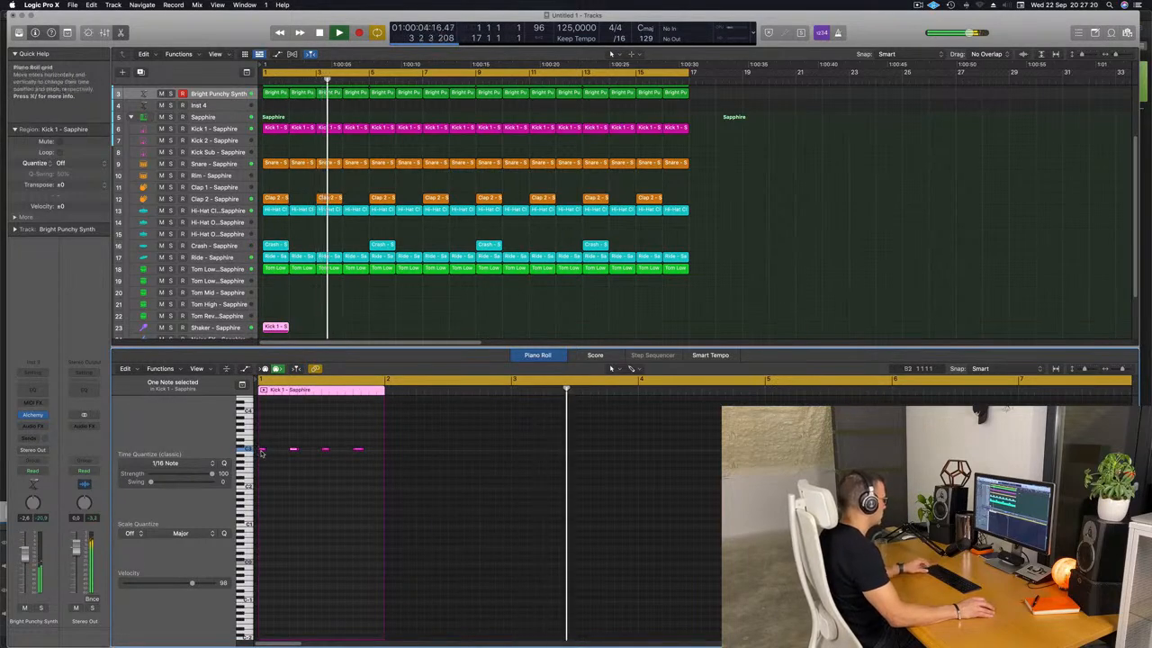
{"action": "left_click_drag", "start_coordinate": [261, 442], "coordinate": [349, 458]}
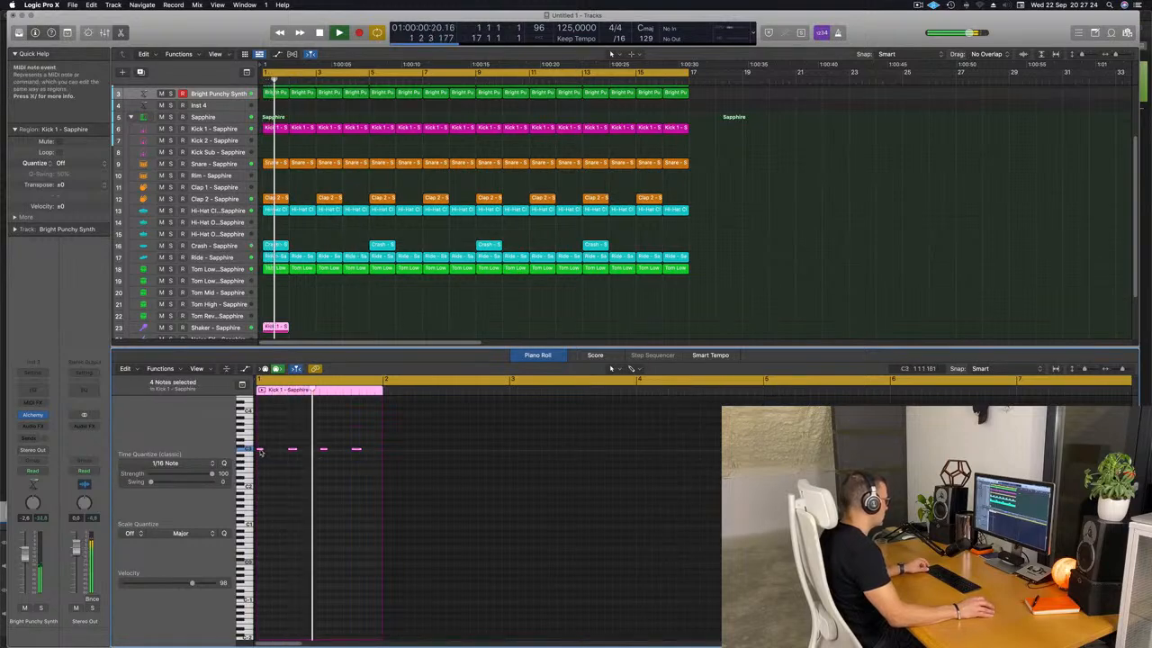
{"action": "left_click_drag", "start_coordinate": [262, 452], "coordinate": [283, 452]}
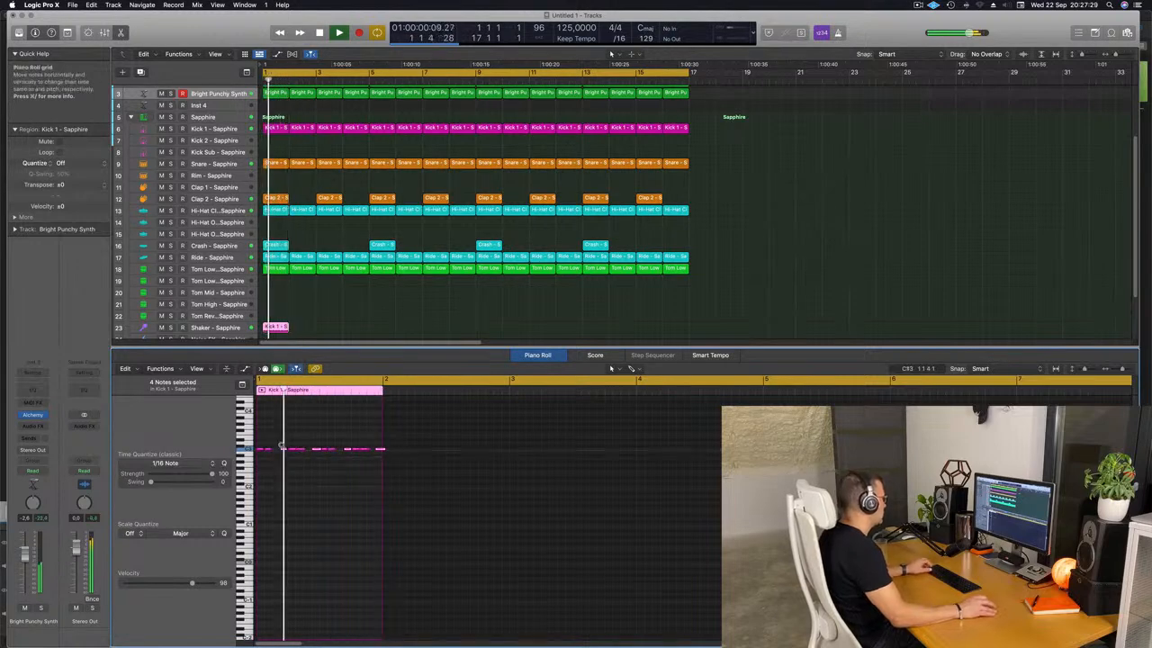
Lower the Shaker track's volume to -30.0 dB after trying its notes one octave down and returning them to pitch.
{"action": "left_click", "coordinate": [232, 328]}
{"action": "left_click", "coordinate": [304, 491]}
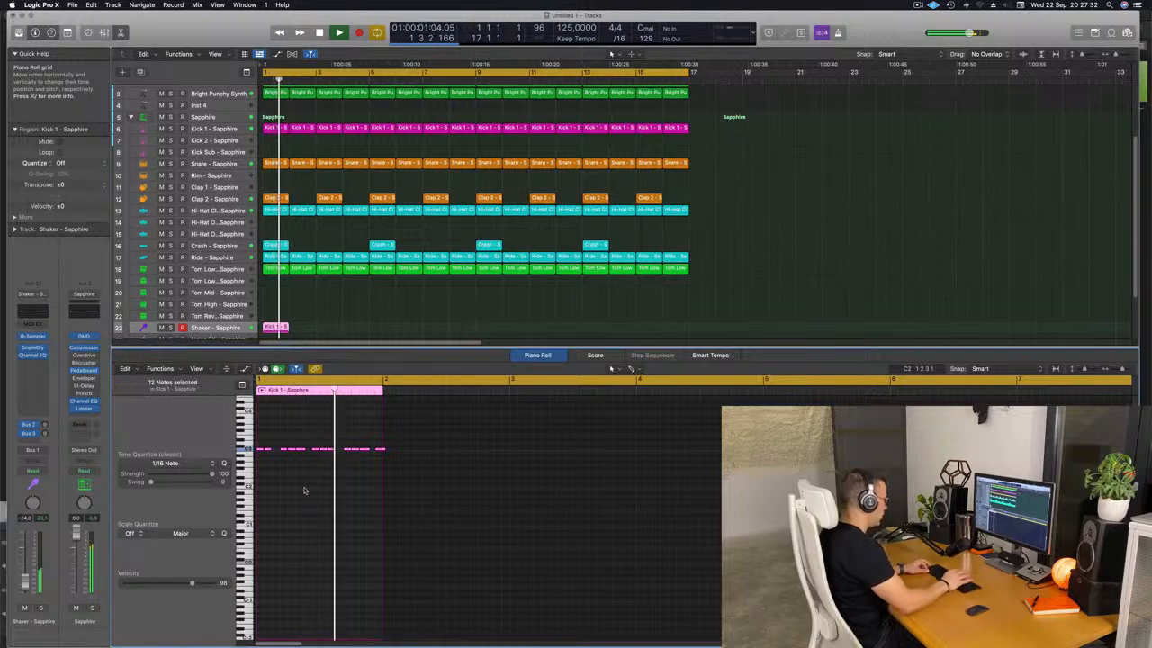
{"action": "key", "text": "alt+shift+Down"}
{"action": "key", "text": "Return"}
{"action": "key", "text": "alt+shift+Up"}
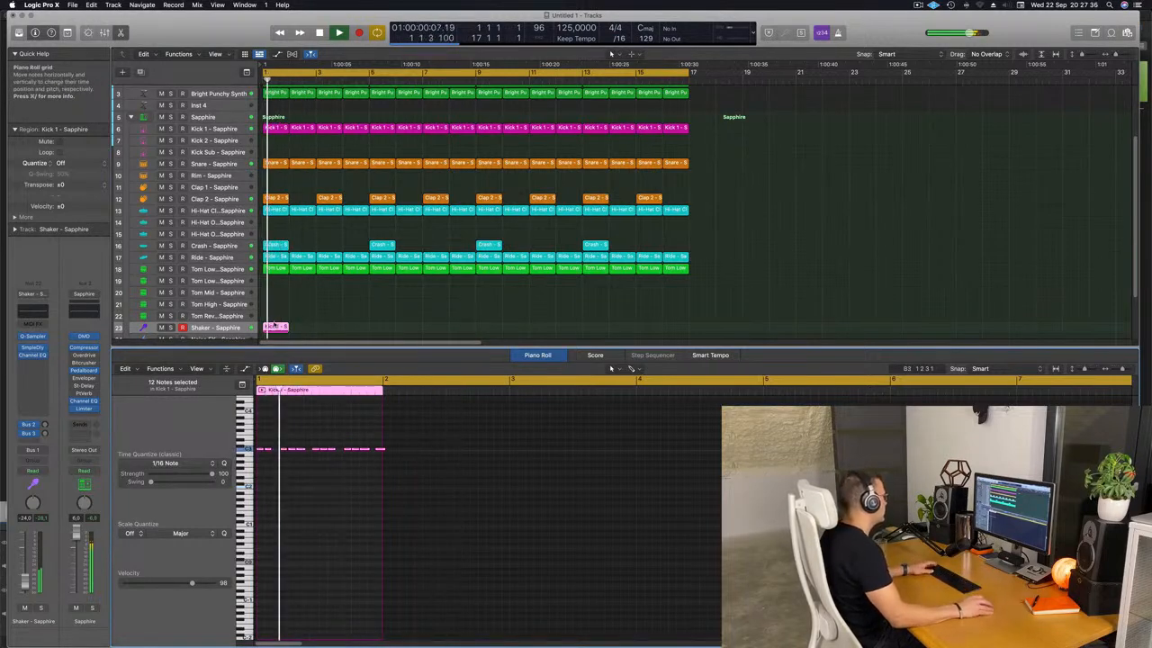
{"action": "key", "text": "Return"}
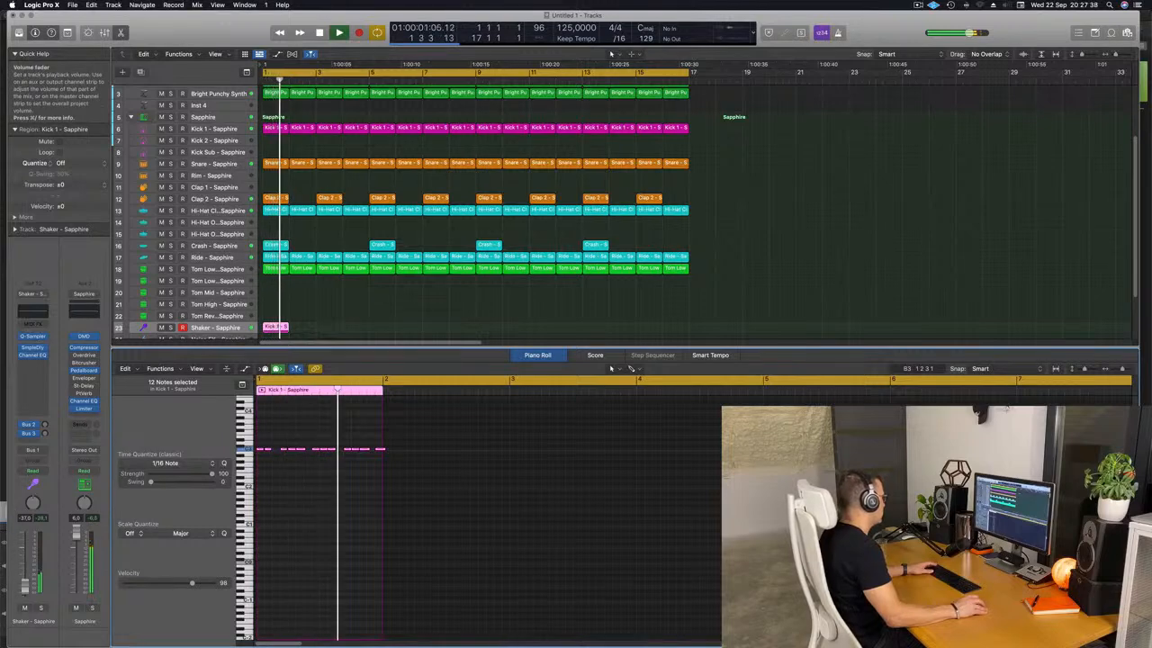
{"action": "key", "text": "Return"}
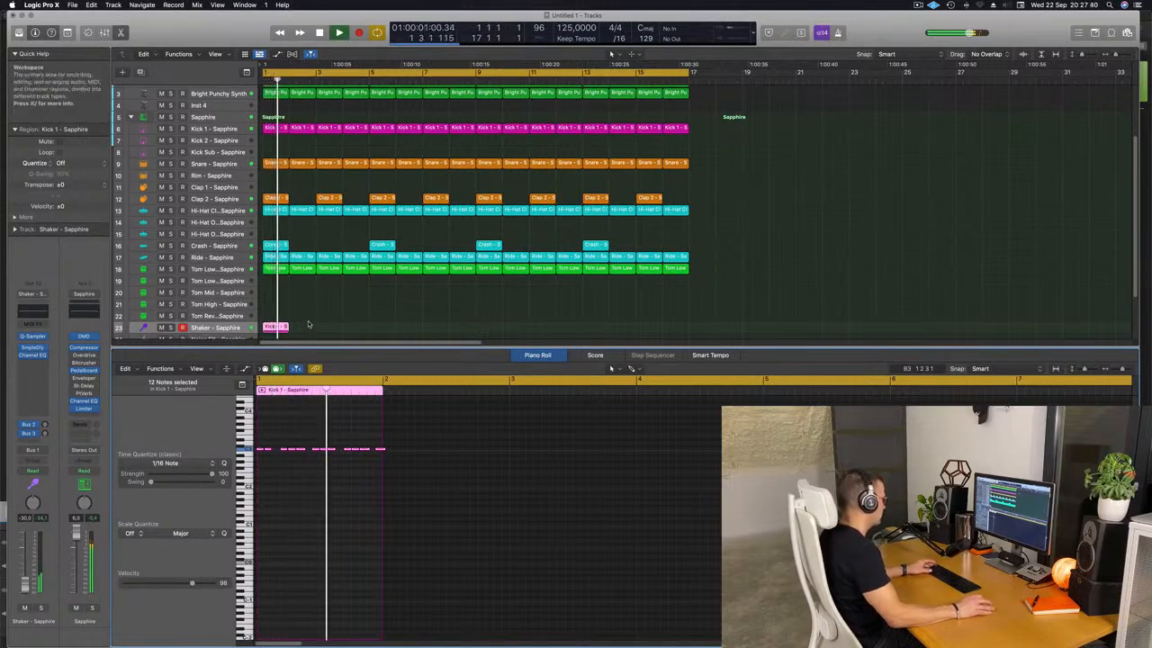
Repeat the one-bar Shaker region until it fills all 16 bars.
{"action": "key", "text": "super+r"}
{"action": "key", "text": "super+r"}
{"action": "key", "text": "super+r"}
{"action": "key", "text": "super+r"}
{"action": "key", "text": "super+r"}
{"action": "key", "text": "super+r"}
{"action": "key", "text": "super+r"}
{"action": "key", "text": "super+r"}
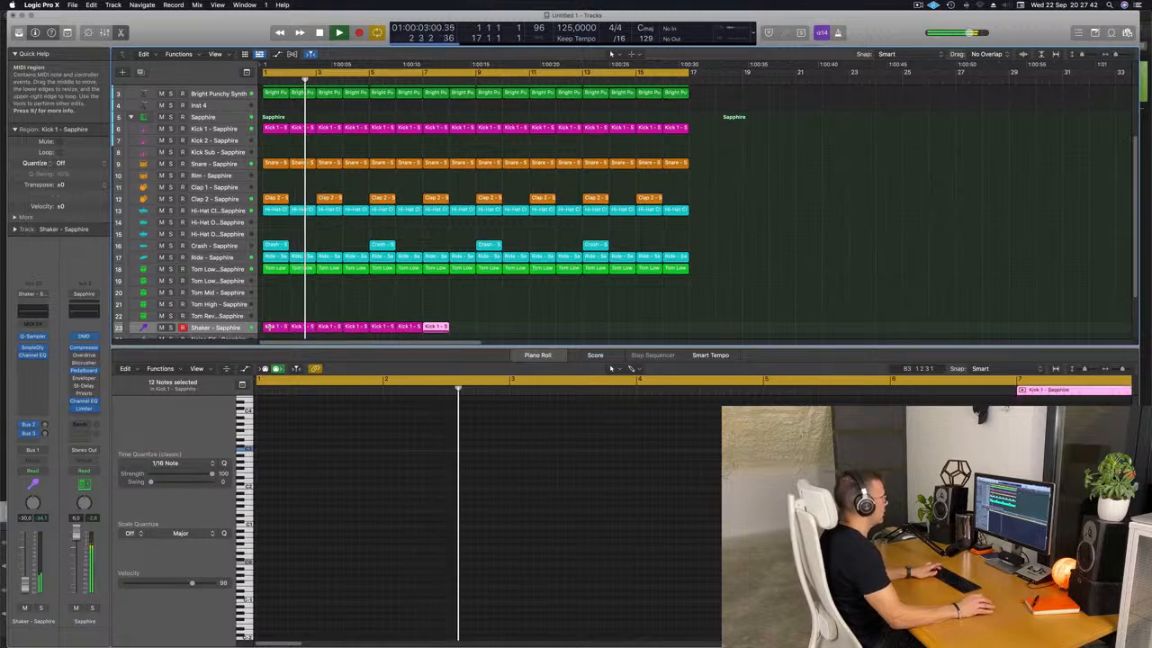
{"action": "key", "text": "super+r"}
{"action": "key", "text": "super+r"}
{"action": "key", "text": "super+r"}
{"action": "key", "text": "super+r"}
{"action": "key", "text": "super+r"}
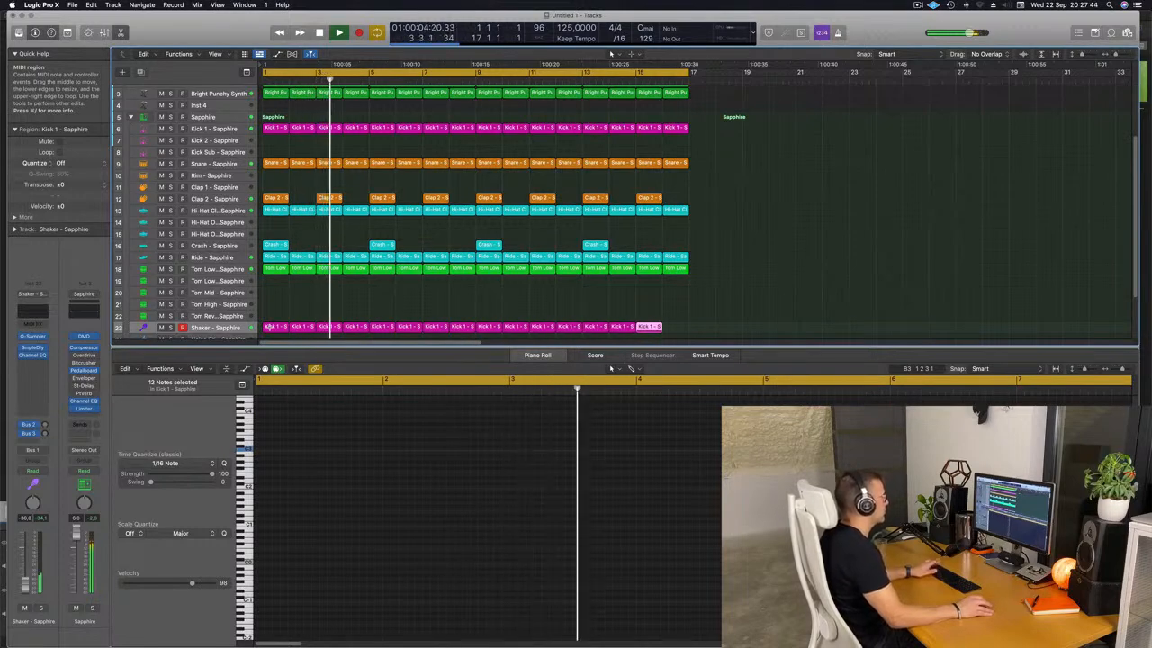
Copy the first Tom Low 1 region to bar 1 of the Tom Mid track.
{"action": "left_click", "coordinate": [274, 270]}
{"action": "left_click_drag", "start_coordinate": [274, 270], "coordinate": [275, 293]}
{"action": "key", "text": "Return"}
Raise the Tom Mid region's single note by about an octave and move it earlier, to just before beat 3.
{"action": "left_click_drag", "start_coordinate": [348, 458], "coordinate": [432, 539]}
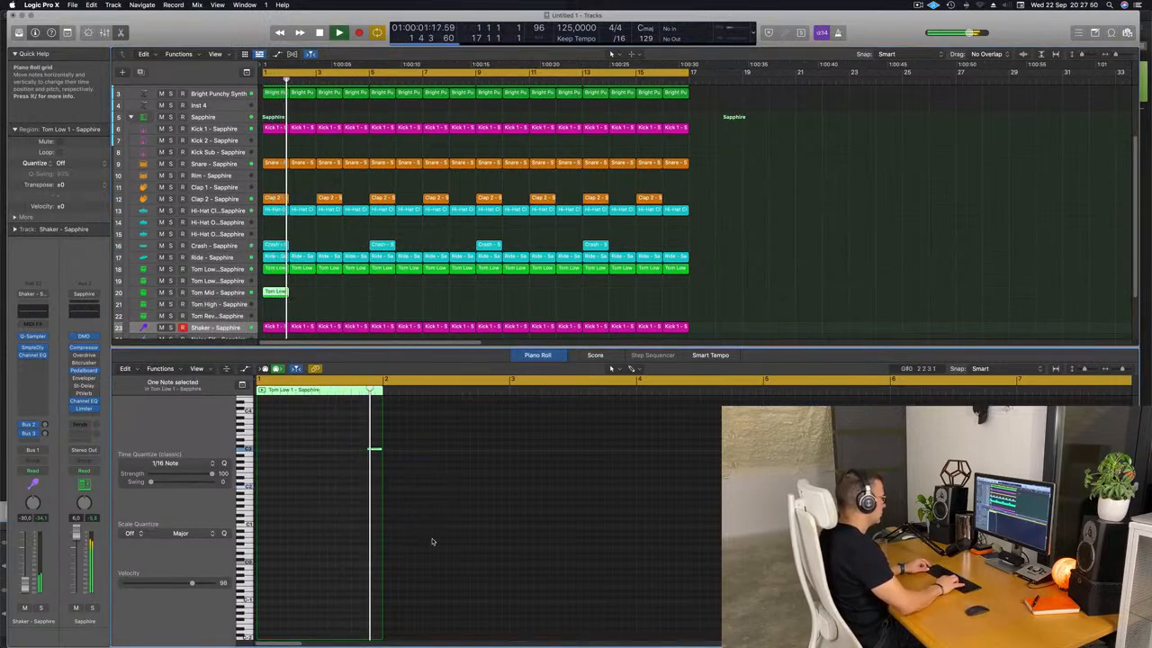
{"action": "key", "text": "alt+Up"}
{"action": "key", "text": "alt+Up"}
{"action": "key", "text": "alt+Left"}
{"action": "key", "text": "alt+Left"}
{"action": "key", "text": "alt+Left"}
{"action": "key", "text": "alt+Left"}
{"action": "key", "text": "alt+Left"}
{"action": "key", "text": "alt+Left"}
{"action": "key", "text": "Return"}
{"action": "key", "text": "space"}
{"action": "key", "text": "space"}
{"action": "key", "text": "space"}
{"action": "key", "text": "space"}
Shorten the Tom Mid region's note and select the Tom Mid track while auditioning the result.
{"action": "left_click_drag", "start_coordinate": [325, 411], "coordinate": [318, 411]}
{"action": "key", "text": "space"}
{"action": "key", "text": "space"}
{"action": "left_click", "coordinate": [115, 292]}
{"action": "key", "text": "space"}
{"action": "key", "text": "space"}
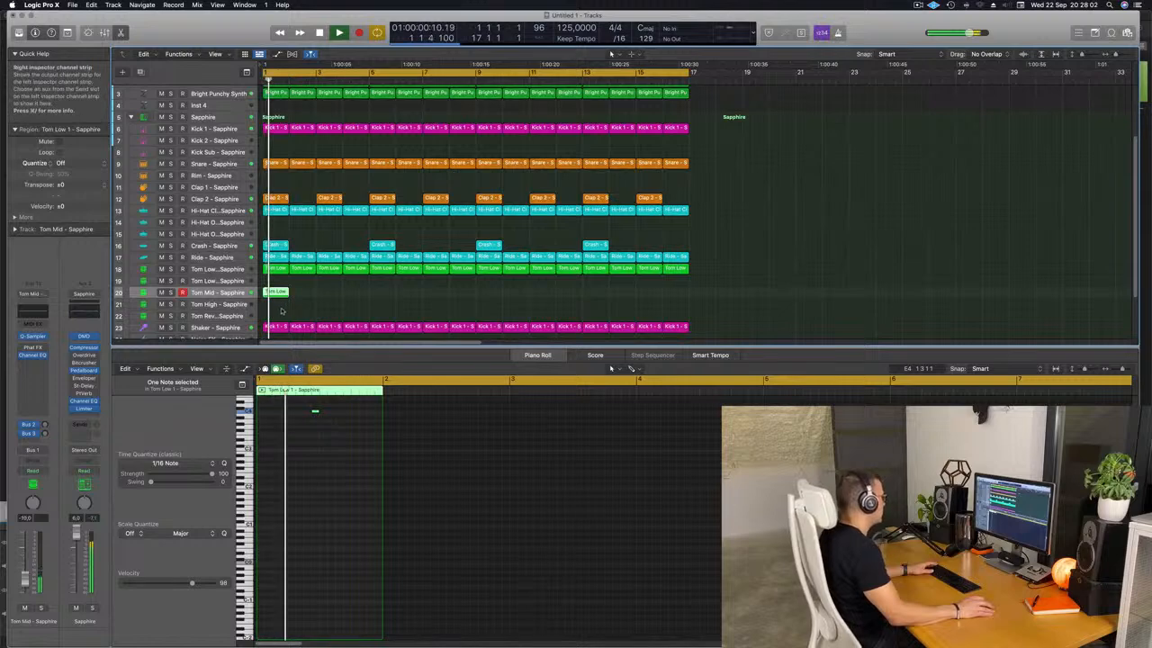
Repeat the one-bar Tom Mid region until it fills all 16 bars.
{"action": "key", "text": "super+r"}
{"action": "key", "text": "super+r"}
{"action": "key", "text": "super+r"}
{"action": "key", "text": "super+r"}
{"action": "key", "text": "super+r"}
{"action": "key", "text": "super+r"}
{"action": "key", "text": "super+r"}
{"action": "key", "text": "super+r"}
{"action": "key", "text": "super+r"}
{"action": "key", "text": "super+r"}
{"action": "key", "text": "super+r"}
{"action": "key", "text": "super+r"}
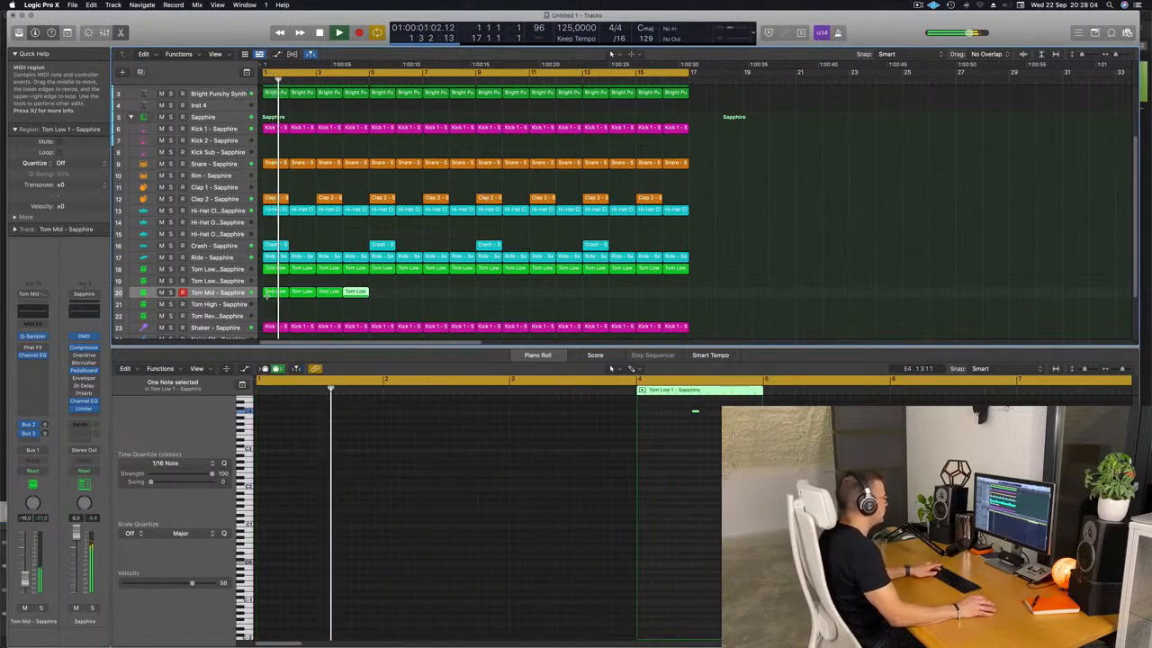
{"action": "key", "text": "super+r"}
{"action": "key", "text": "super+r"}
{"action": "key", "text": "super+r"}
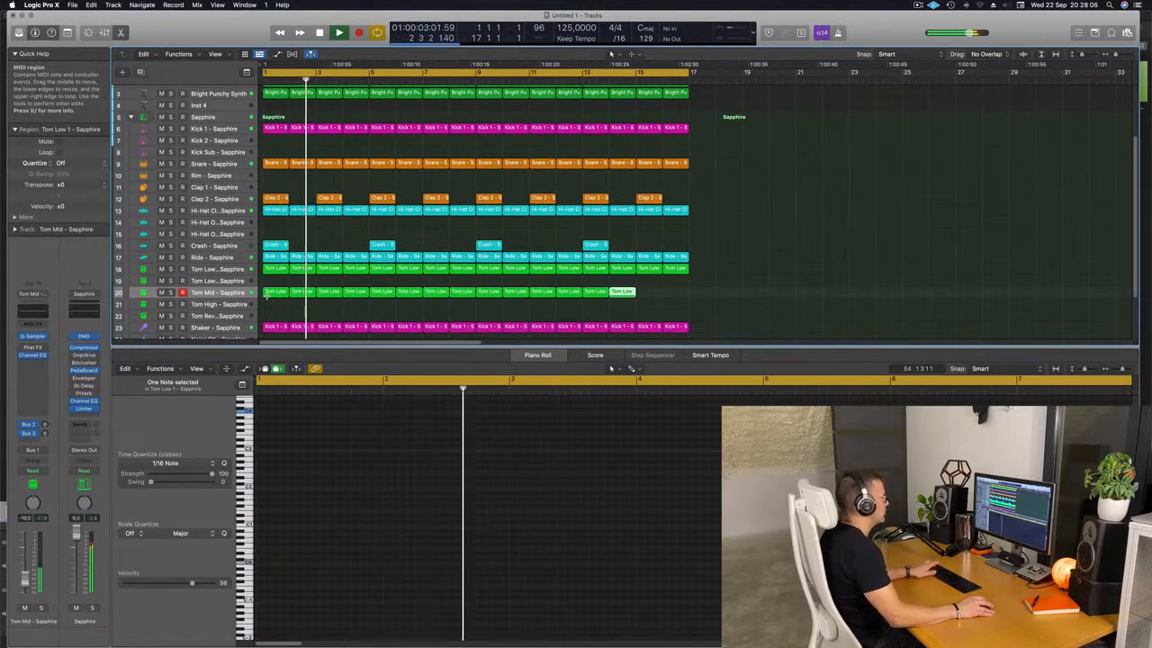
Lower the Tom Mid track's volume to -24.0 dB and close the Piano Roll to bring all tracks into view.
{"action": "left_click_drag", "start_coordinate": [26, 579], "coordinate": [25, 583]}
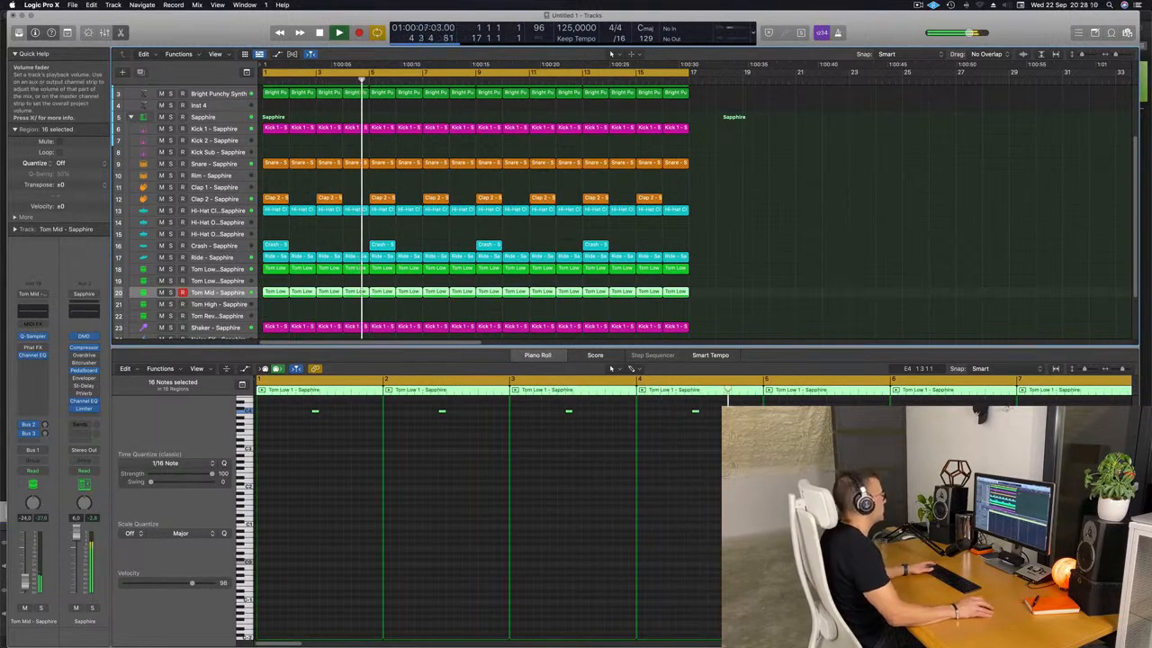
{"action": "left_click", "coordinate": [805, 210]}
{"action": "scroll", "coordinate": [565, 225], "scroll_direction": "down", "scroll_amount": 2}
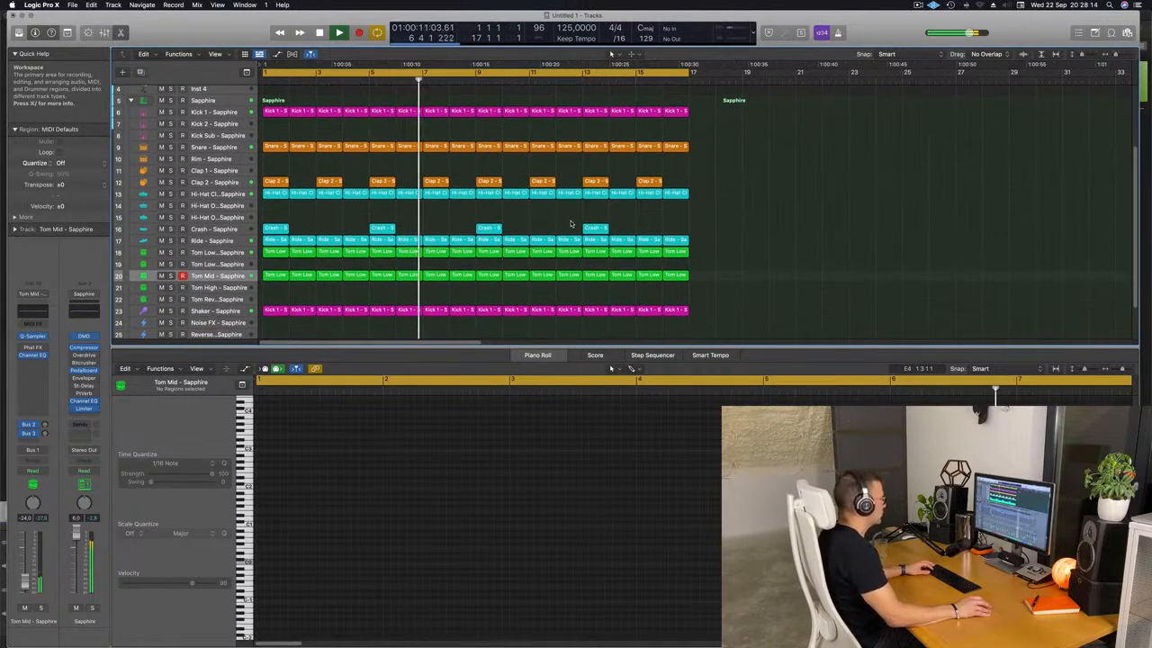
{"action": "key", "text": "x"}
{"action": "key", "text": "x"}
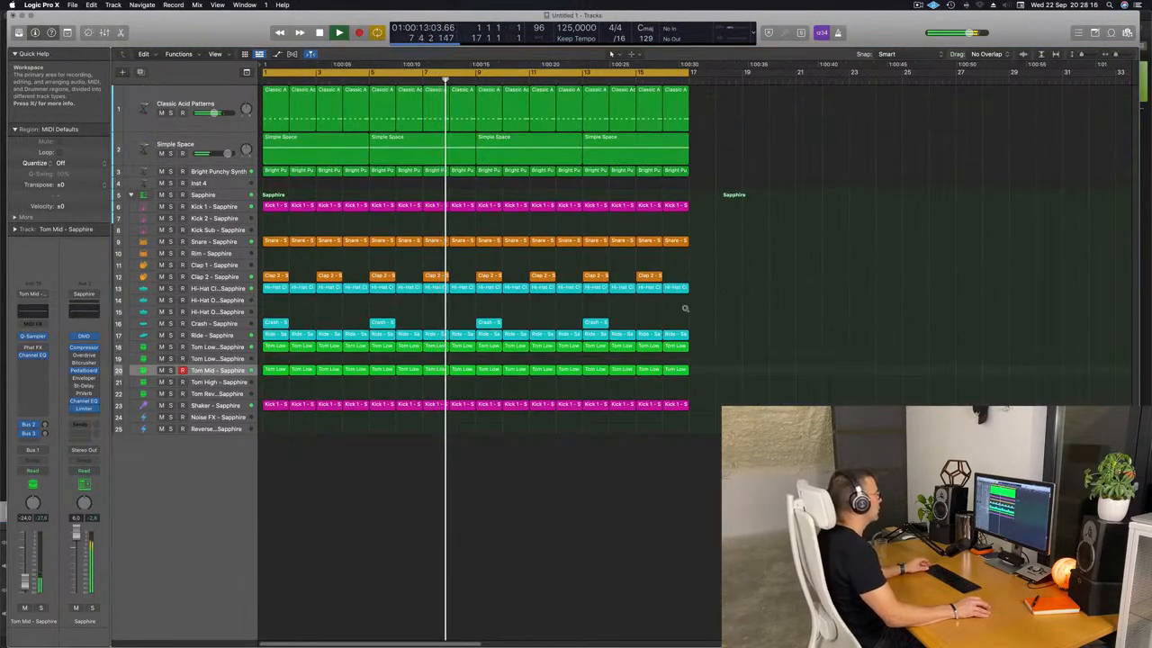
{"action": "scroll", "coordinate": [685, 309], "scroll_direction": "left", "scroll_amount": 1}
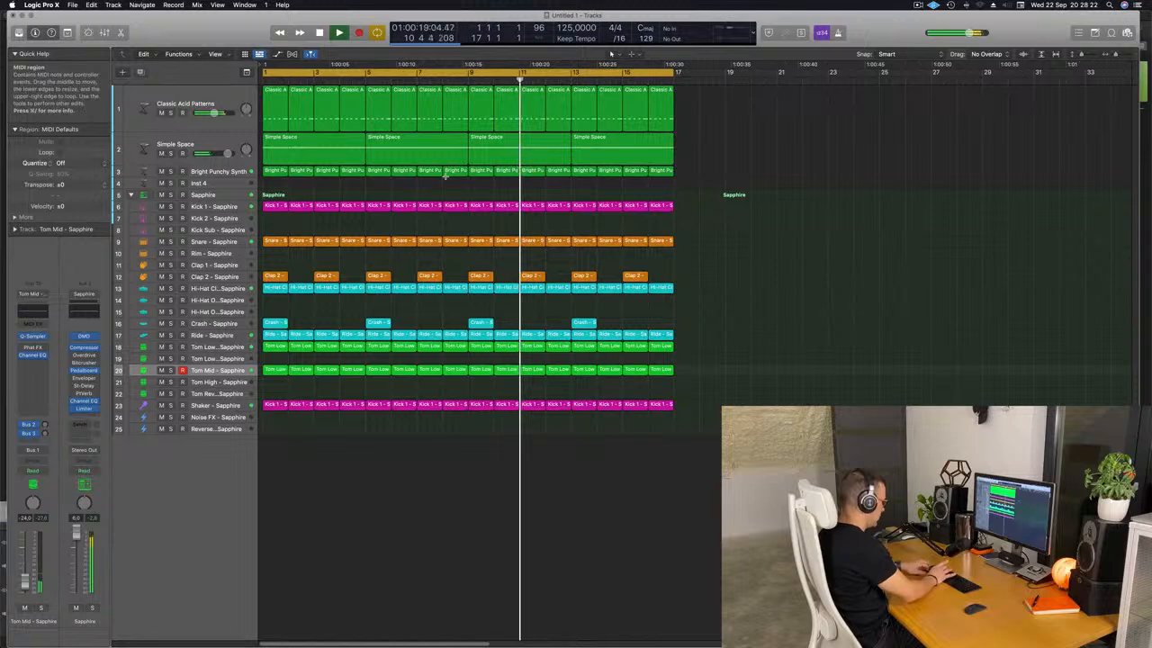
Select all regions and repeat the whole 16-bar arrangement once, extending it to bar 33.
{"action": "key", "text": "super+a"}
{"action": "key", "text": "super+r"}
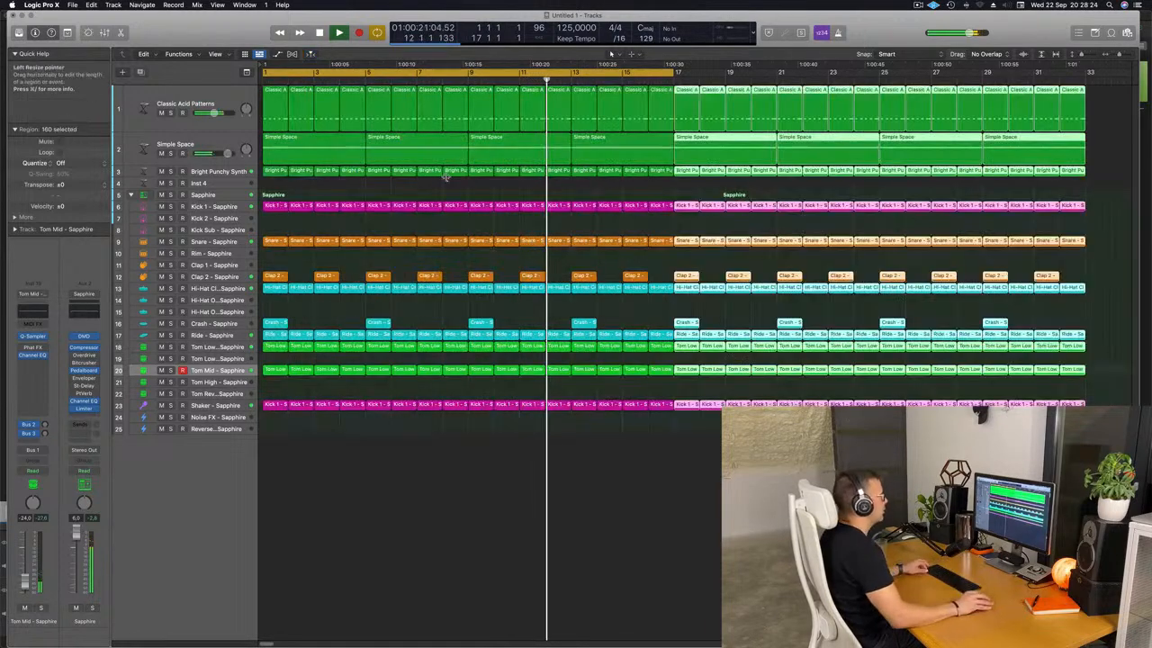
{"action": "scroll", "coordinate": [419, 211], "scroll_direction": "down", "scroll_amount": 5}
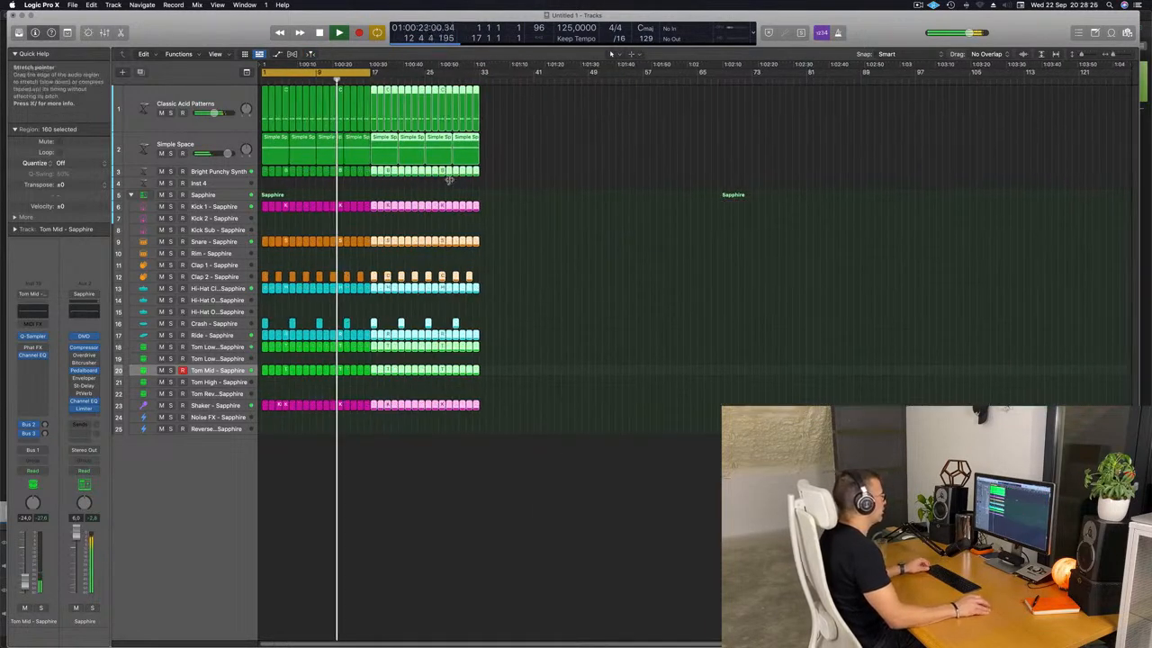
Extend the cycle range to bar 33 and repeat the whole arrangement once so it runs to bar 65.
{"action": "scroll", "coordinate": [621, 197], "scroll_direction": "up", "scroll_amount": 4}
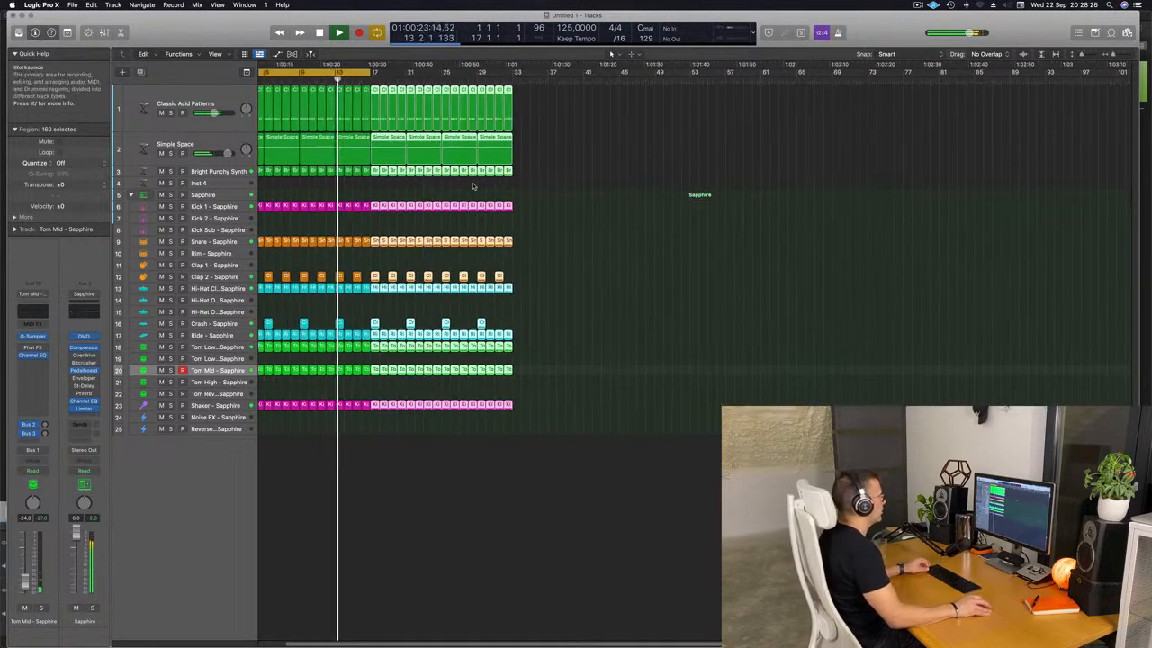
{"action": "left_click", "coordinate": [662, 159]}
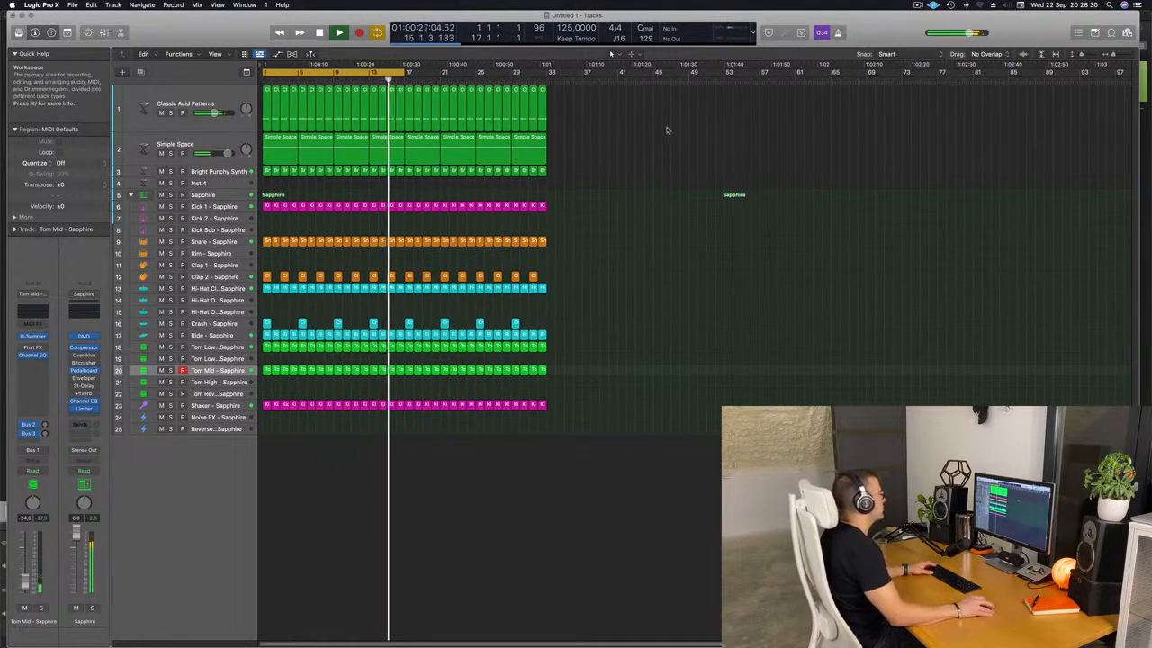
{"action": "left_click_drag", "start_coordinate": [408, 71], "coordinate": [545, 72]}
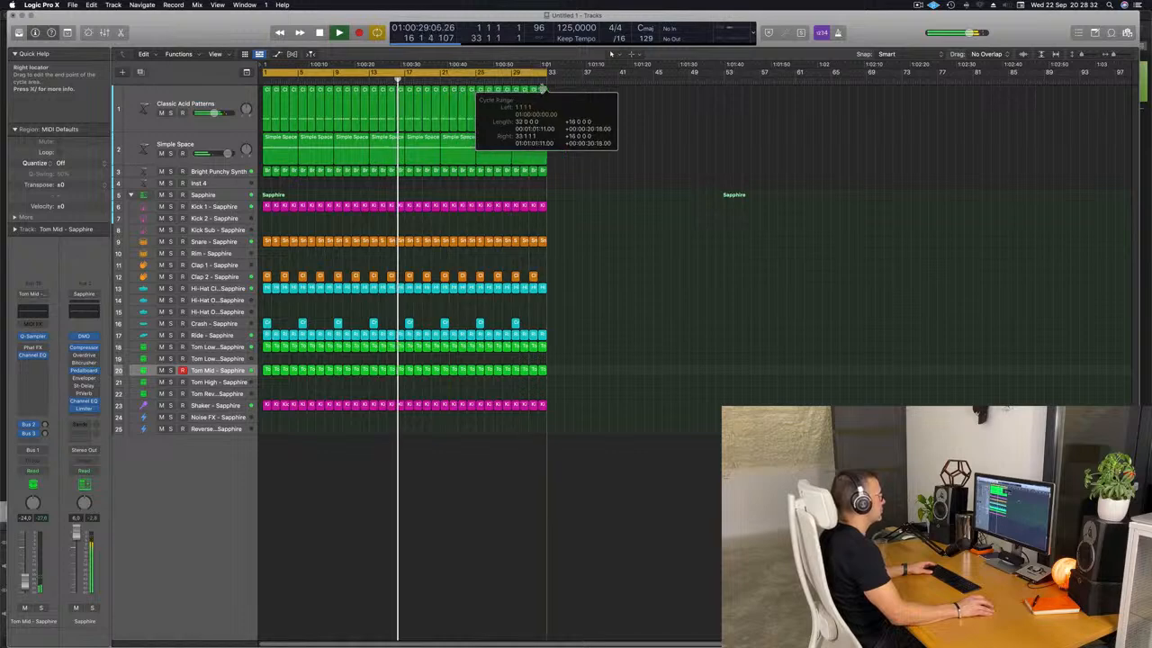
{"action": "key", "text": "ctrl+super+r"}
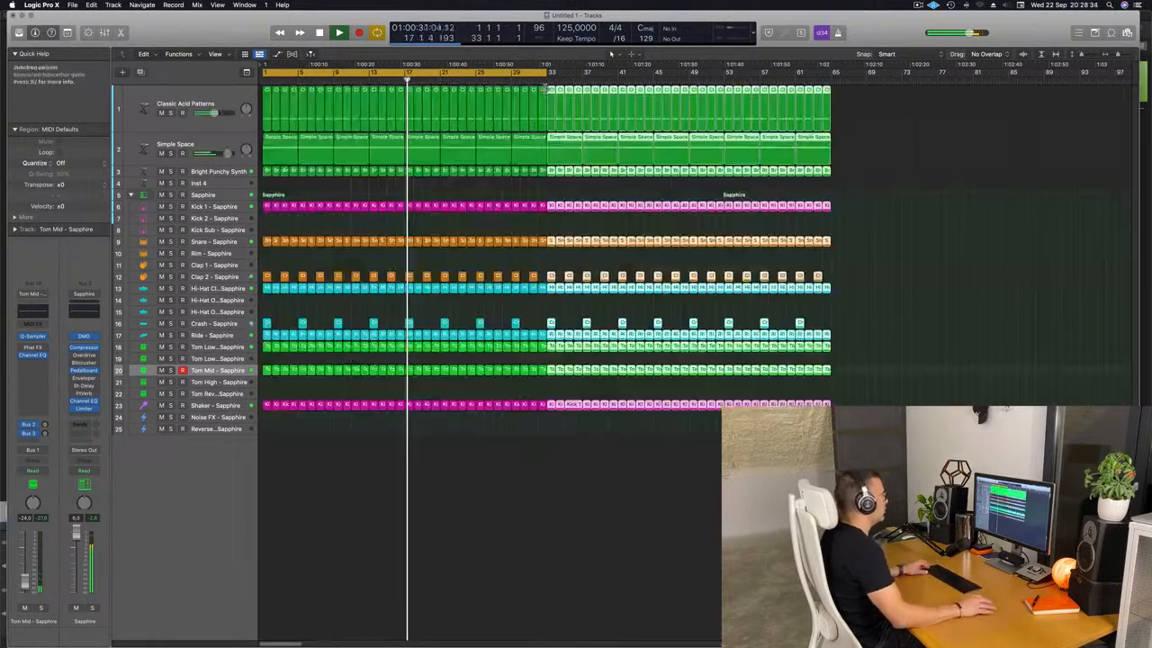
{"action": "key", "text": "super+Left"}
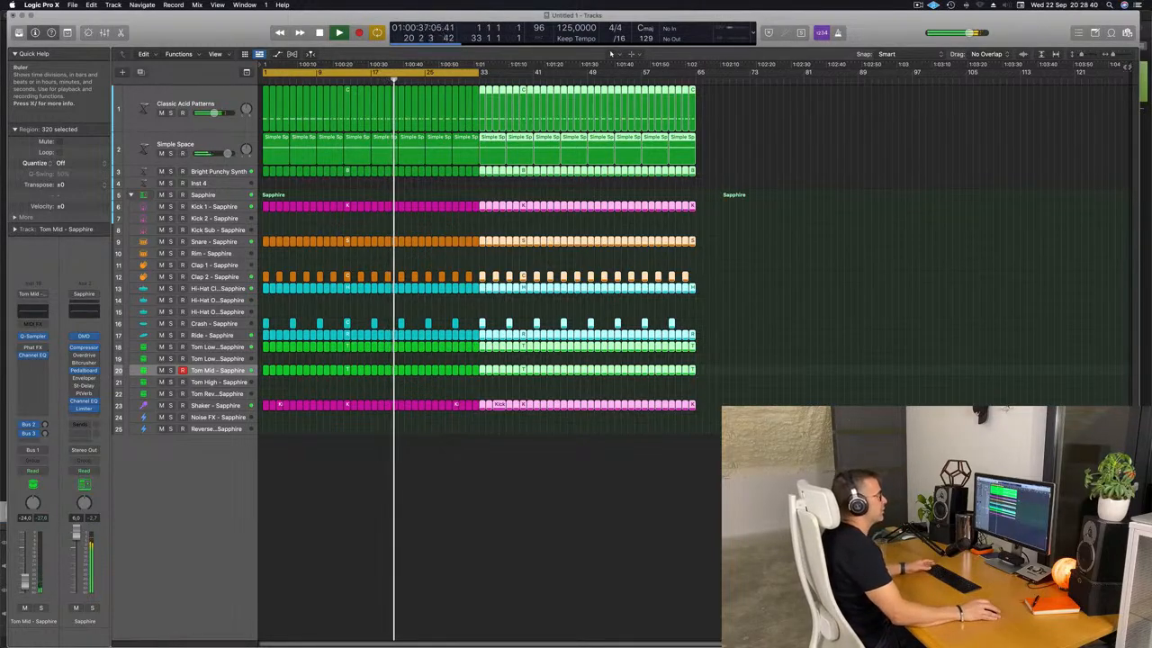
Move the project end to just past bar 65, extend the cycle range to bar 65 and play from the start.
{"action": "left_click", "coordinate": [1122, 67]}
{"action": "key", "text": "Return"}
{"action": "mouse_move", "coordinate": [1128, 66]}
{"action": "left_mouse_down"}
{"action": "mouse_move", "coordinate": [989, 97]}
{"action": "mouse_move", "coordinate": [704, 128]}
{"action": "left_mouse_up"}
{"action": "key", "text": "space"}
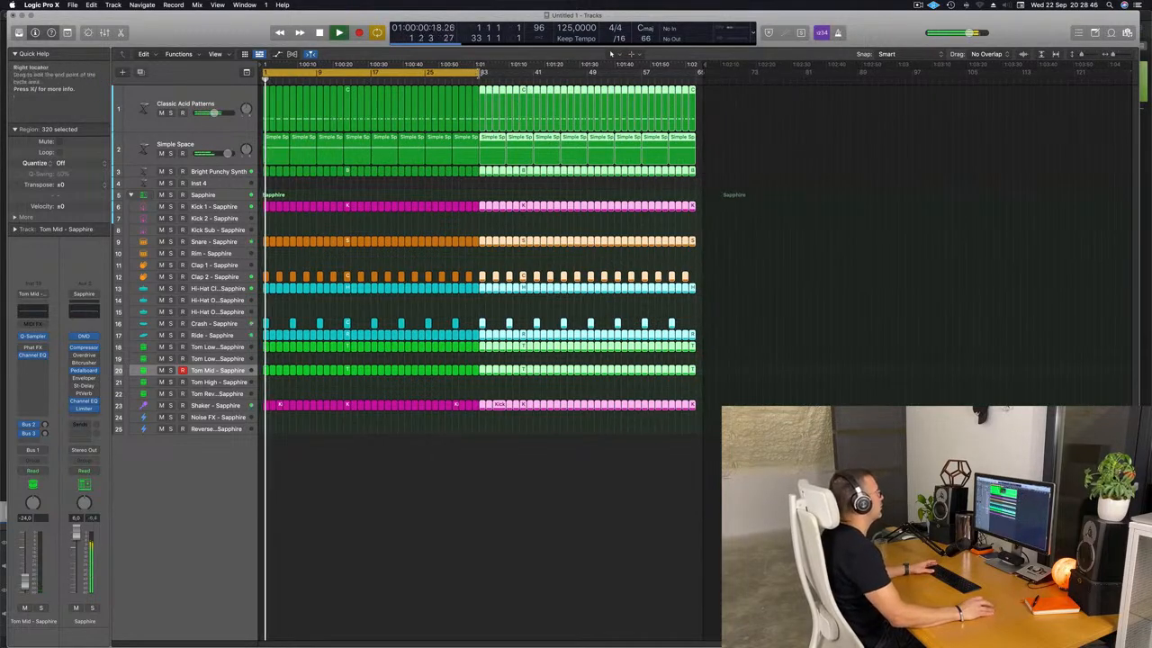
Duplicate the Classic Acid Patterns track and copy its first one-bar region onto the new track.
{"action": "left_click", "coordinate": [218, 102]}
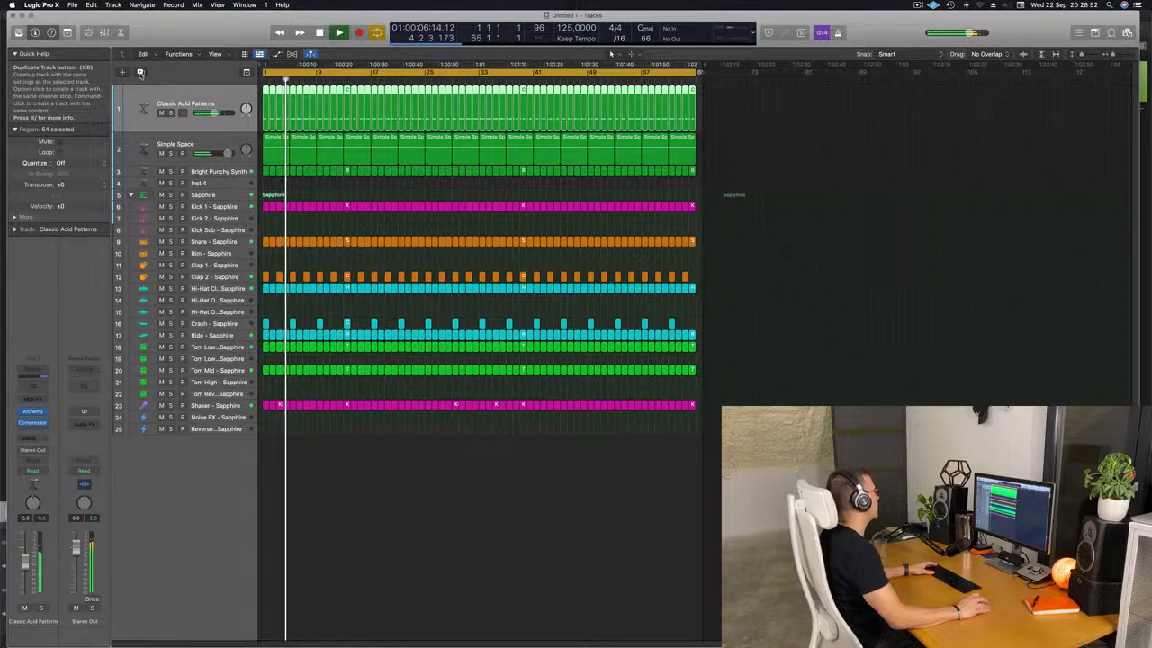
{"action": "left_click", "coordinate": [140, 72]}
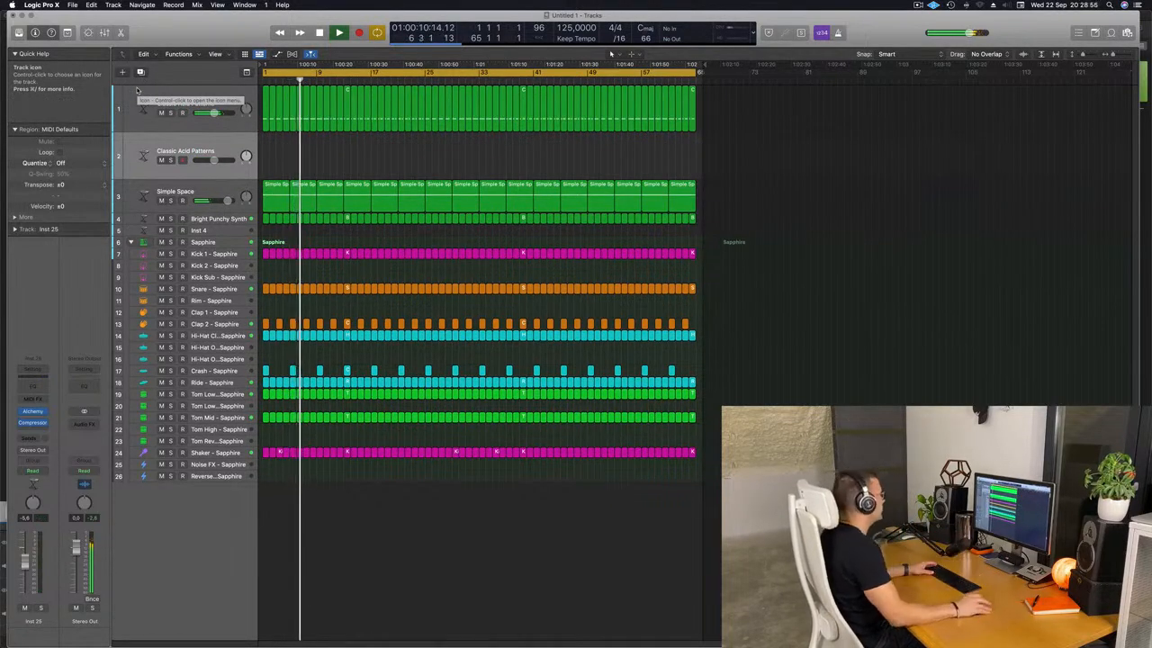
{"action": "left_click", "coordinate": [266, 124]}
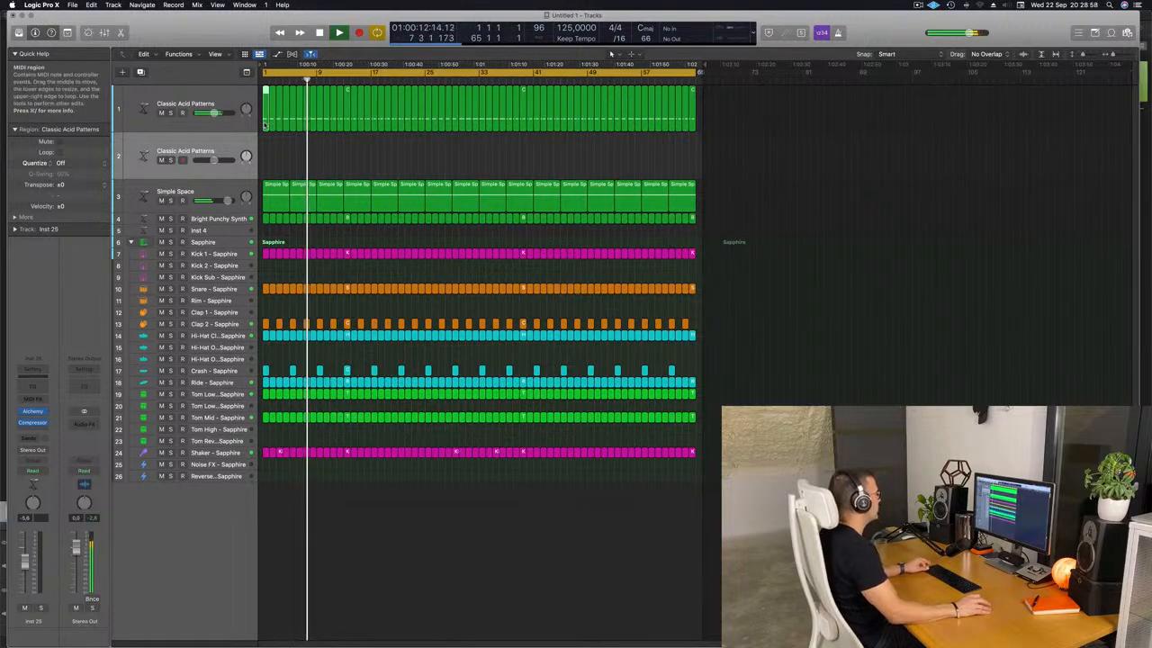
{"action": "left_click_drag", "start_coordinate": [263, 139], "coordinate": [263, 151]}
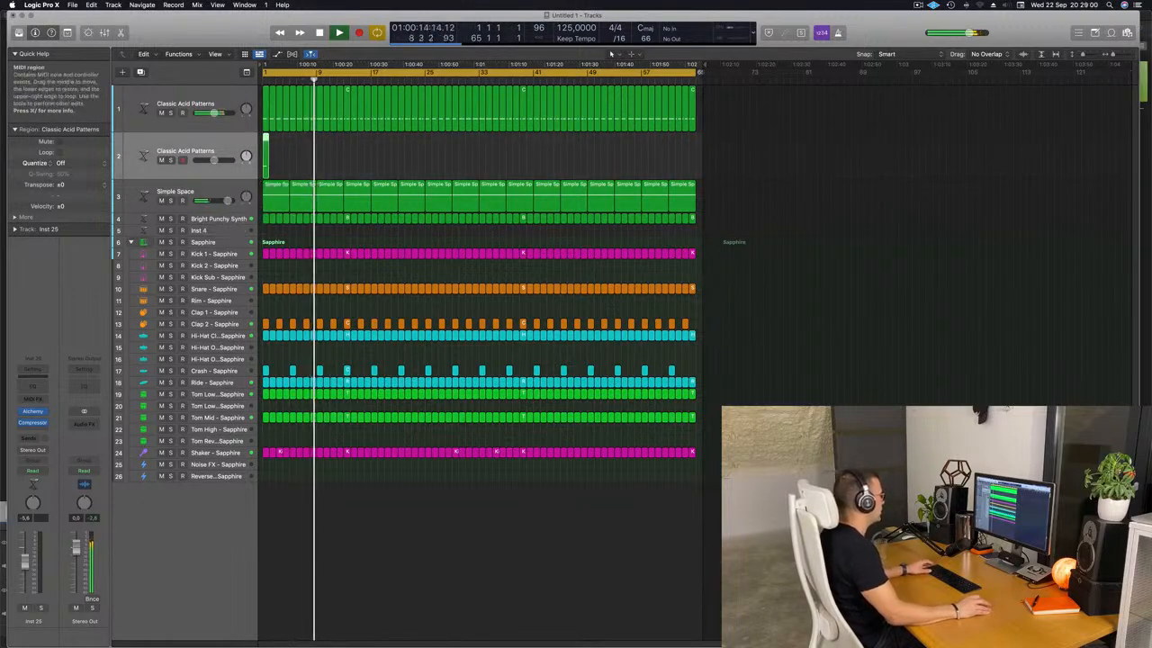
Reduce the copied acid region to a single higher-pitched note starting on beat 3 and lengthen that note slightly.
{"action": "double_click", "coordinate": [265, 140]}
{"action": "scroll", "coordinate": [312, 549], "scroll_direction": "down", "scroll_amount": 2}
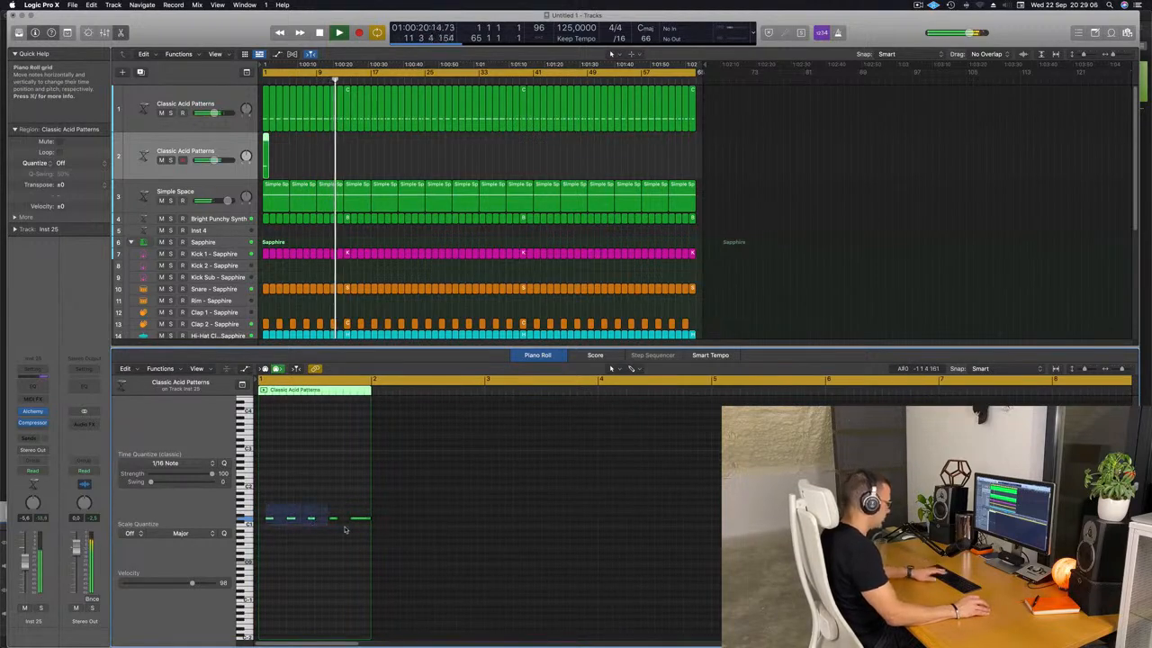
{"action": "left_click_drag", "start_coordinate": [358, 520], "coordinate": [324, 522]}
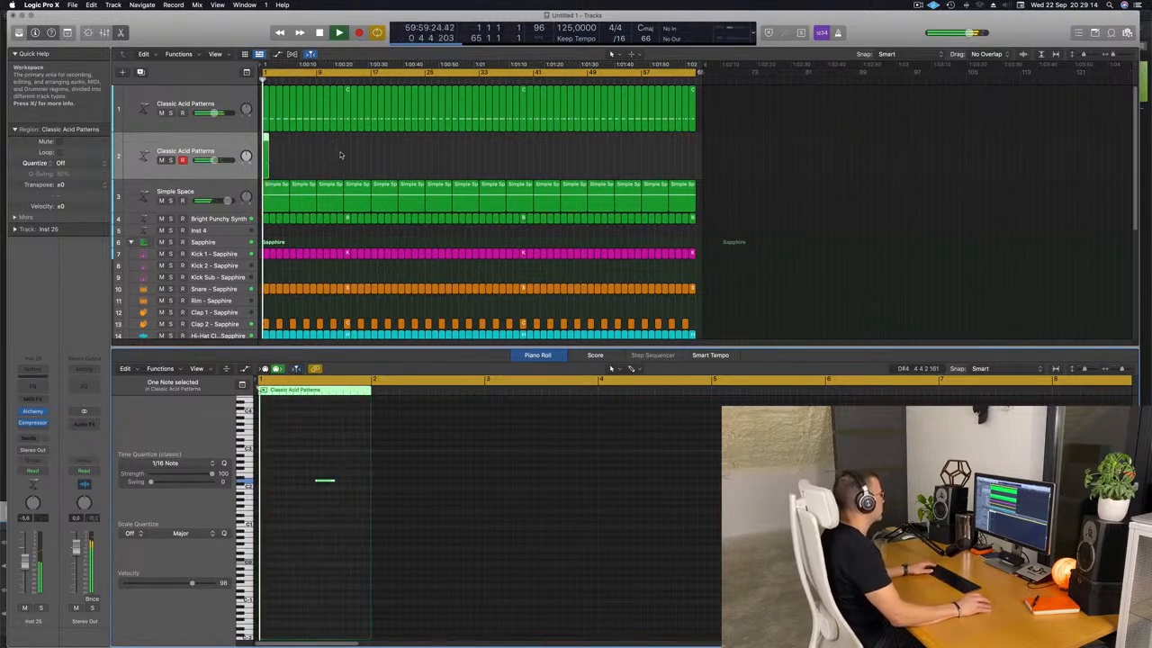
{"action": "key", "text": "space"}
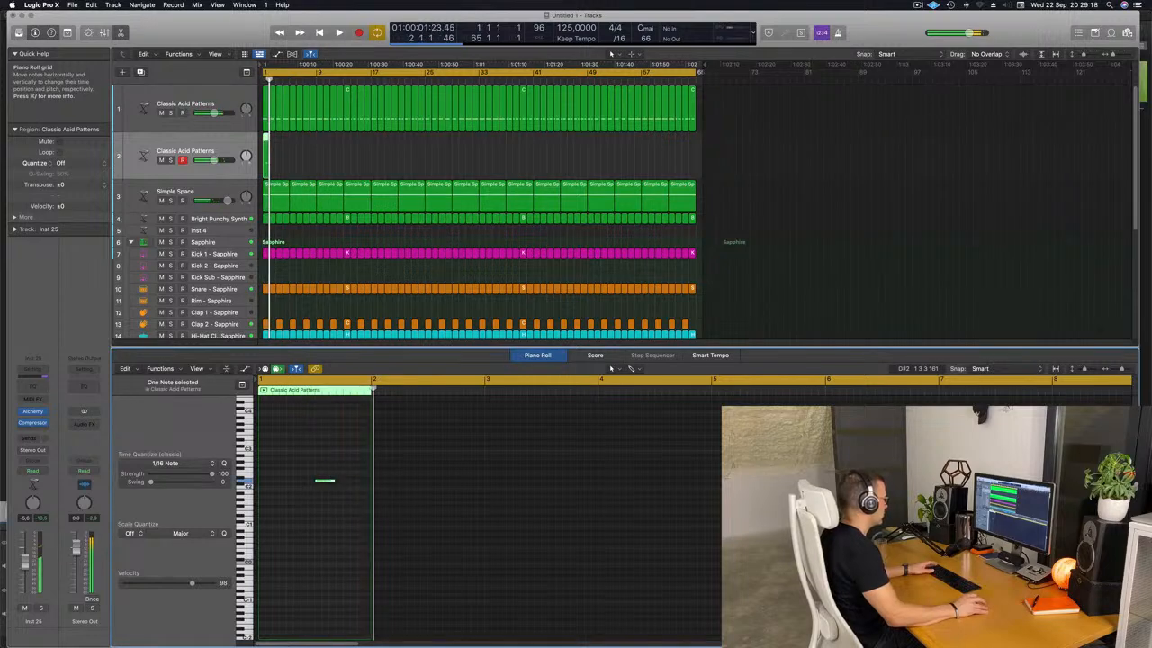
{"action": "left_click_drag", "start_coordinate": [334, 481], "coordinate": [342, 483]}
Repeat the edited one-bar acid region to 16 bars, then repeat that block until it fills all 64 bars.
{"action": "mouse_move", "coordinate": [304, 158]}
{"action": "left_mouse_down"}
{"action": "mouse_move", "coordinate": [264, 167]}
{"action": "mouse_move", "coordinate": [314, 157]}
{"action": "left_mouse_up"}
{"action": "key", "text": "space"}
{"action": "key", "text": "space"}
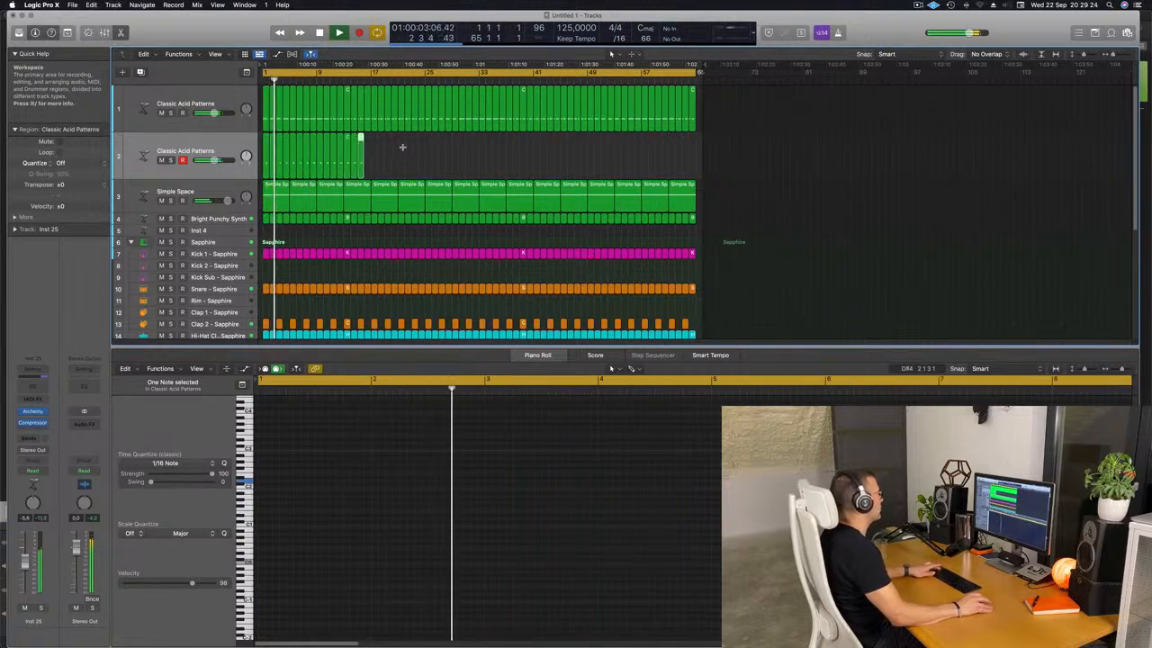
{"action": "left_click", "coordinate": [255, 168]}
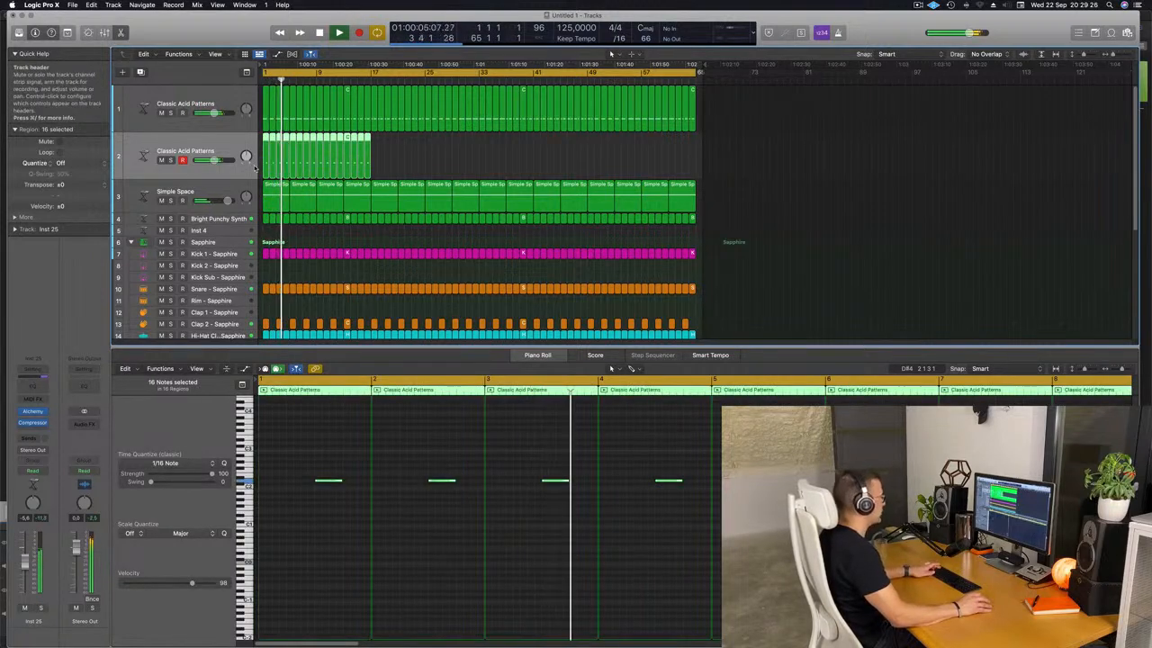
{"action": "key", "text": "super+r"}
{"action": "key", "text": "super+r"}
{"action": "key", "text": "super+r"}
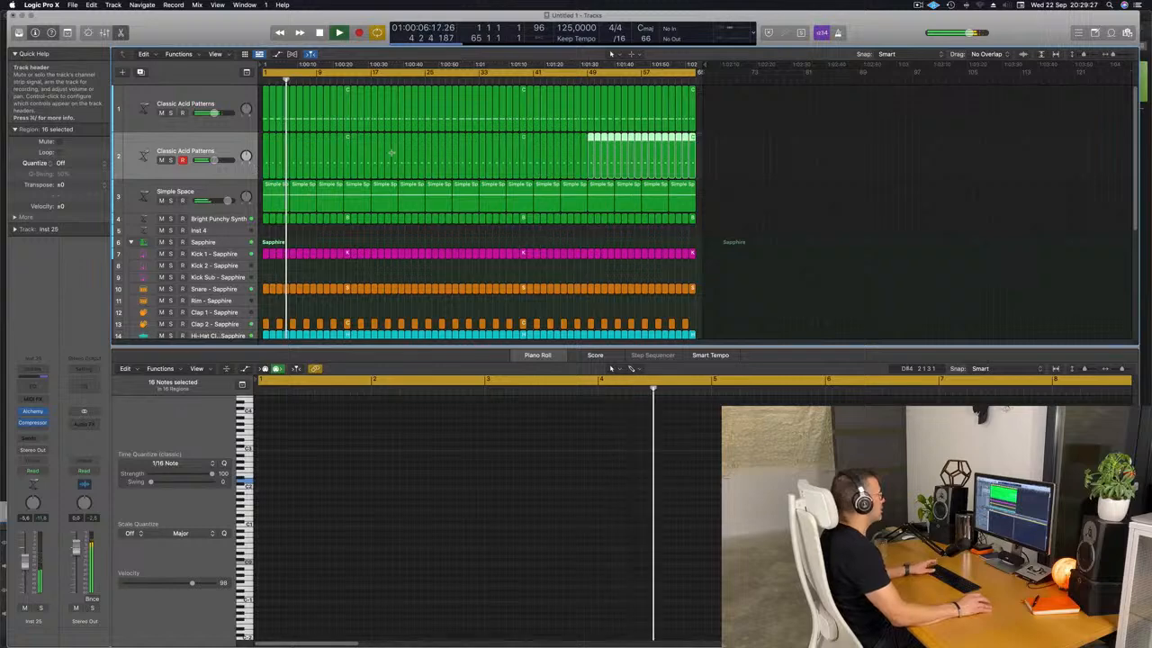
Change the arpeggiator pattern in the duplicate acid track's Alchemy instrument and raise the track volume to -4.2 dB.
{"action": "left_click", "coordinate": [209, 151]}
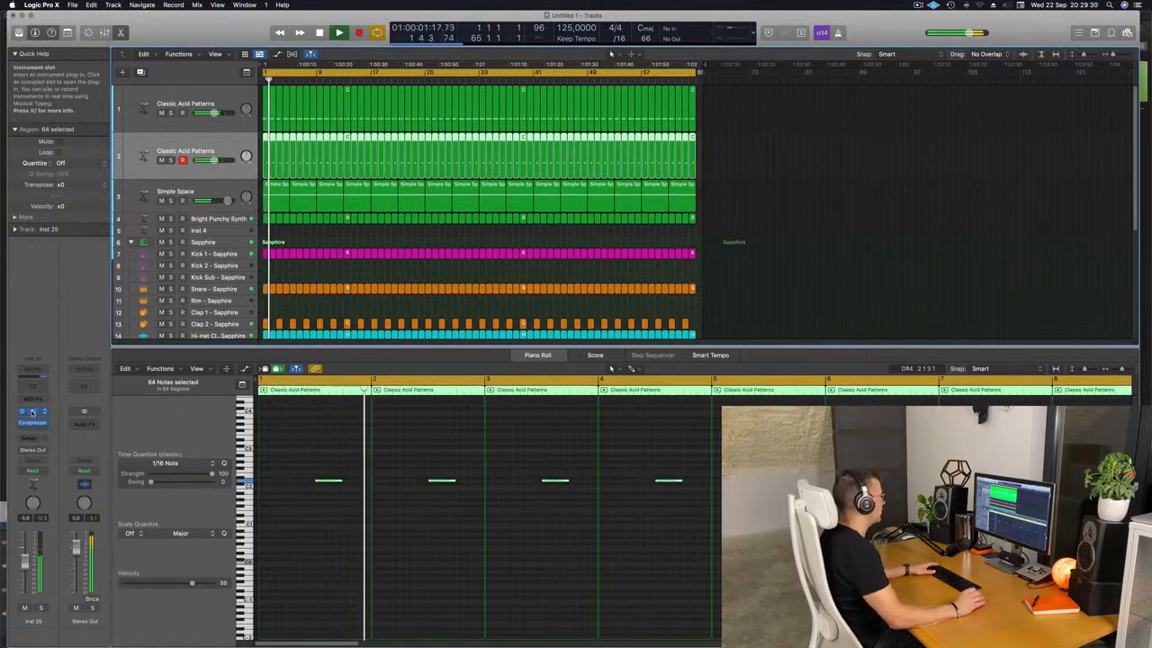
{"action": "left_click", "coordinate": [32, 412]}
{"action": "left_click_drag", "start_coordinate": [705, 156], "coordinate": [747, 123]}
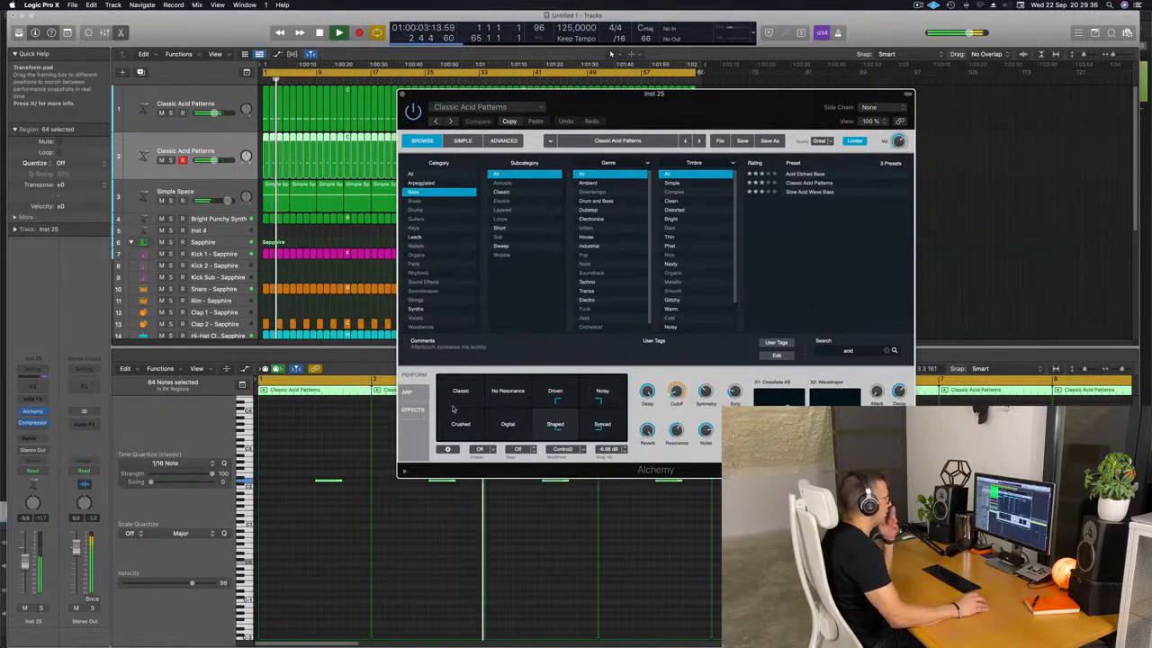
{"action": "left_click", "coordinate": [413, 394]}
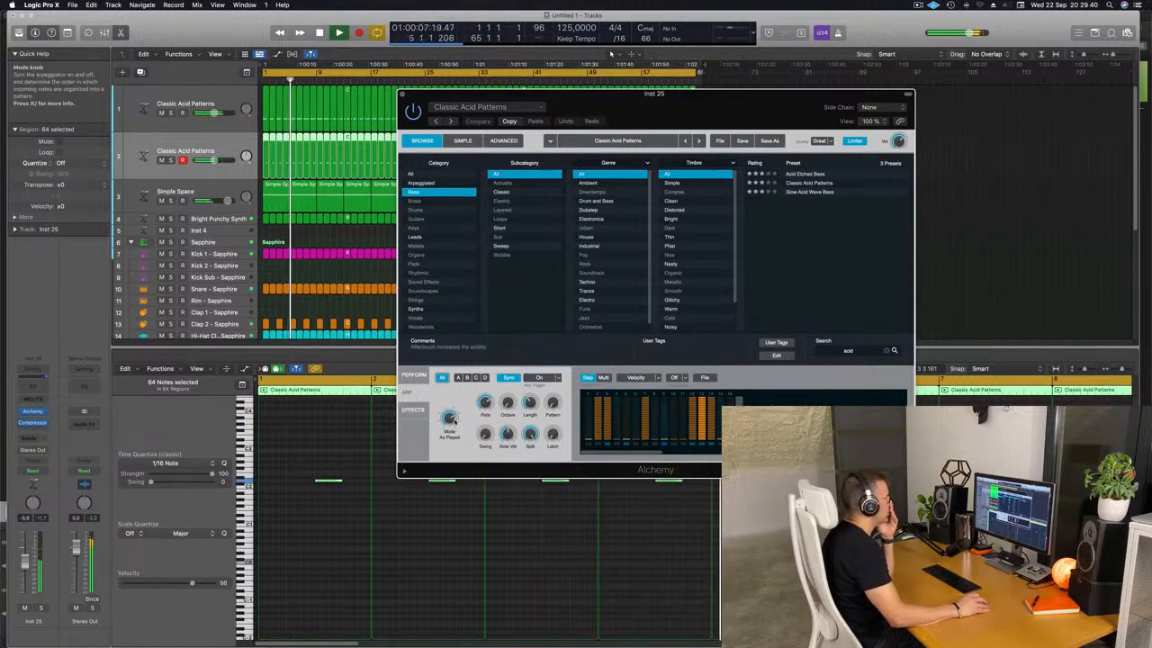
{"action": "left_click_drag", "start_coordinate": [553, 403], "coordinate": [552, 396]}
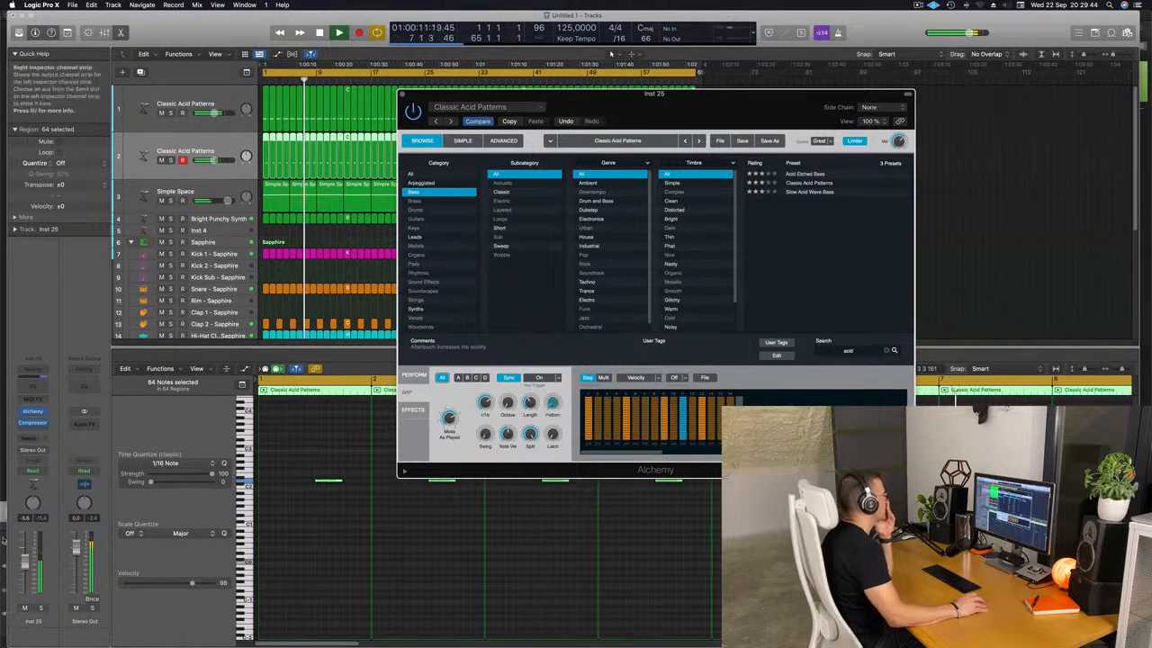
{"action": "left_click_drag", "start_coordinate": [214, 161], "coordinate": [215, 160]}
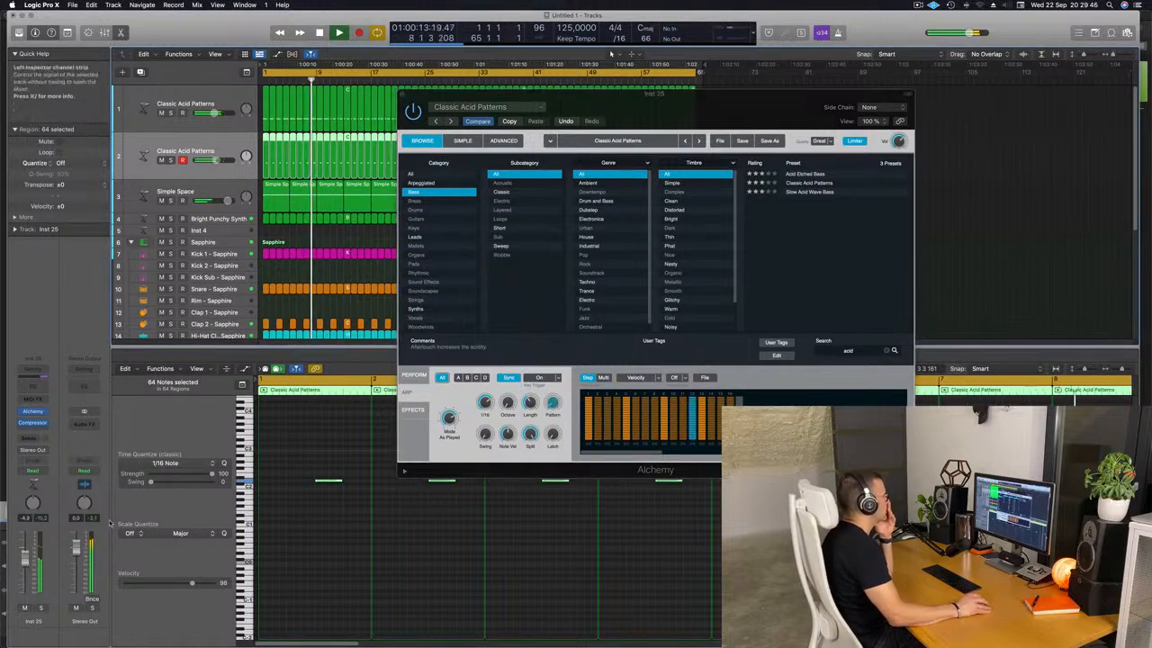
Try further arpeggiator patterns in the duplicate acid track's Alchemy and adjust the arpeggiator swing.
{"action": "left_click_drag", "start_coordinate": [552, 403], "coordinate": [553, 396]}
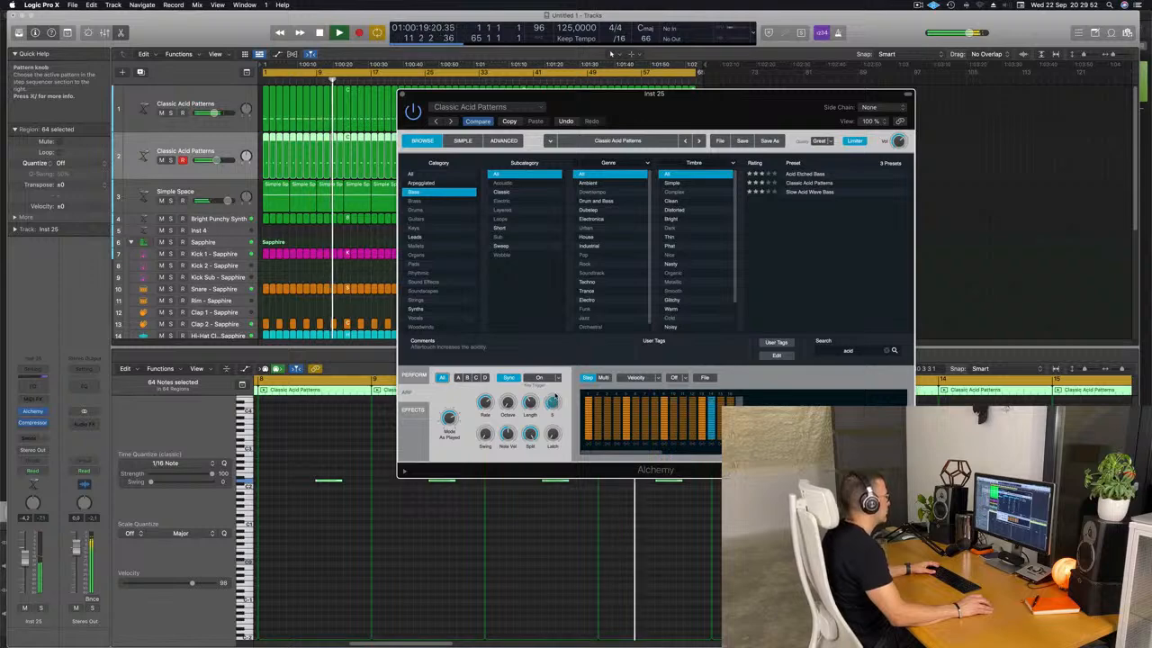
{"action": "left_click_drag", "start_coordinate": [554, 403], "coordinate": [557, 395]}
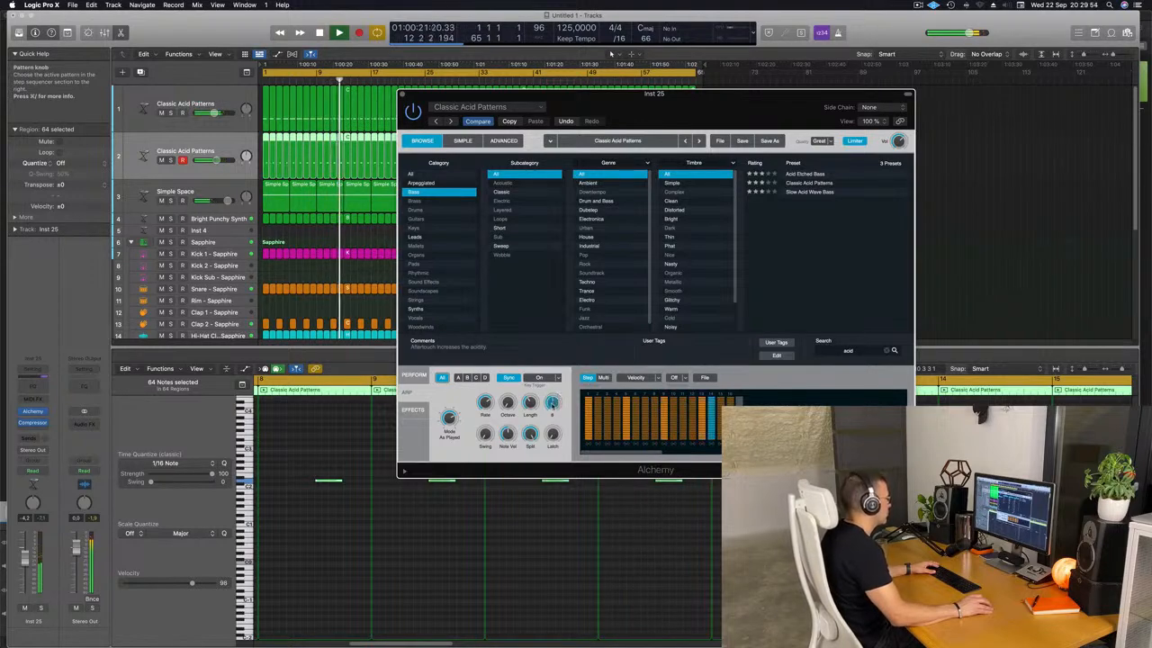
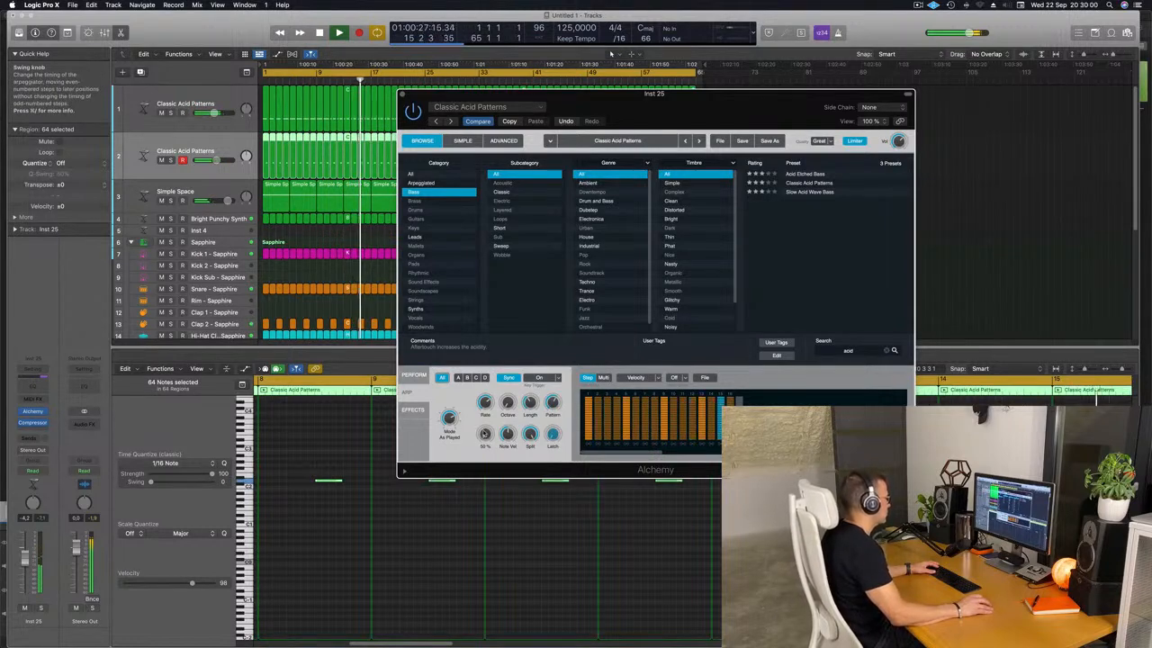
{"action": "left_click_drag", "start_coordinate": [485, 435], "coordinate": [486, 428]}
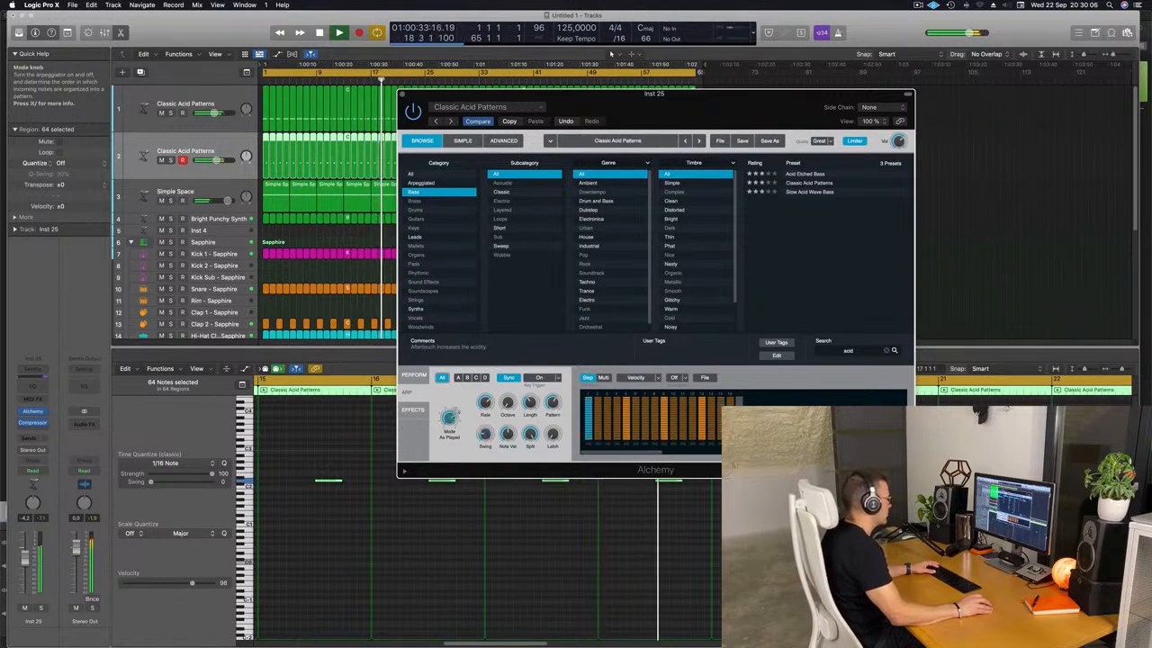
Raise the Cutoff in Alchemy's Perform controls and lower the duplicate acid track's volume to -8.8 dB.
{"action": "left_click_drag", "start_coordinate": [793, 114], "coordinate": [834, 48]}
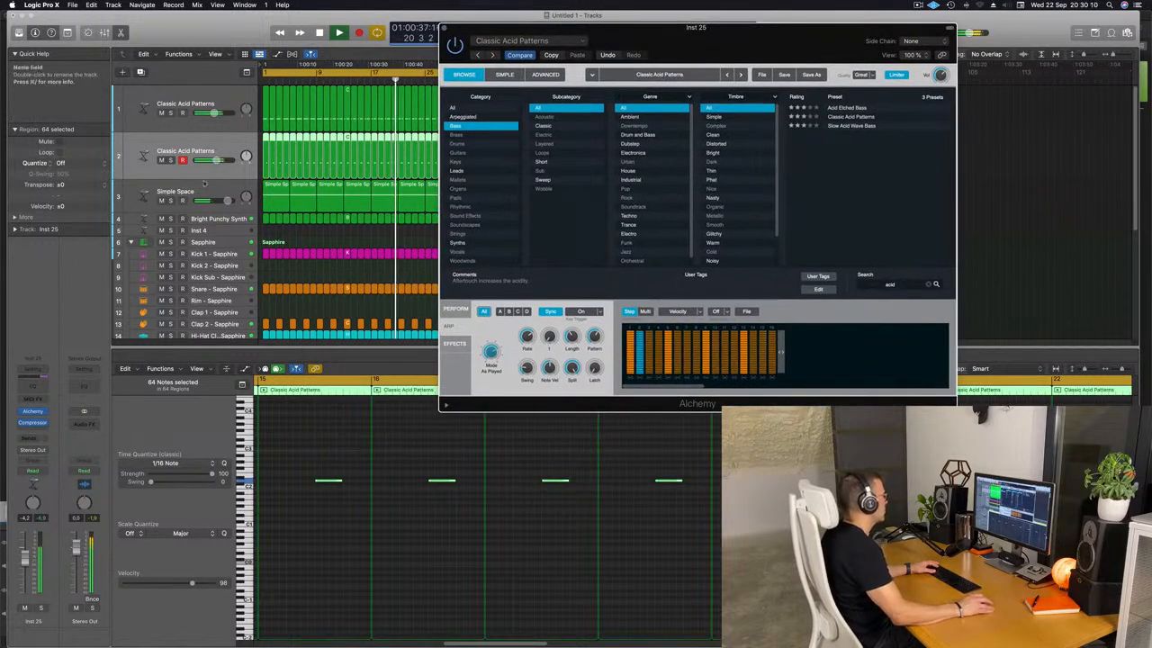
{"action": "left_click", "coordinate": [459, 311]}
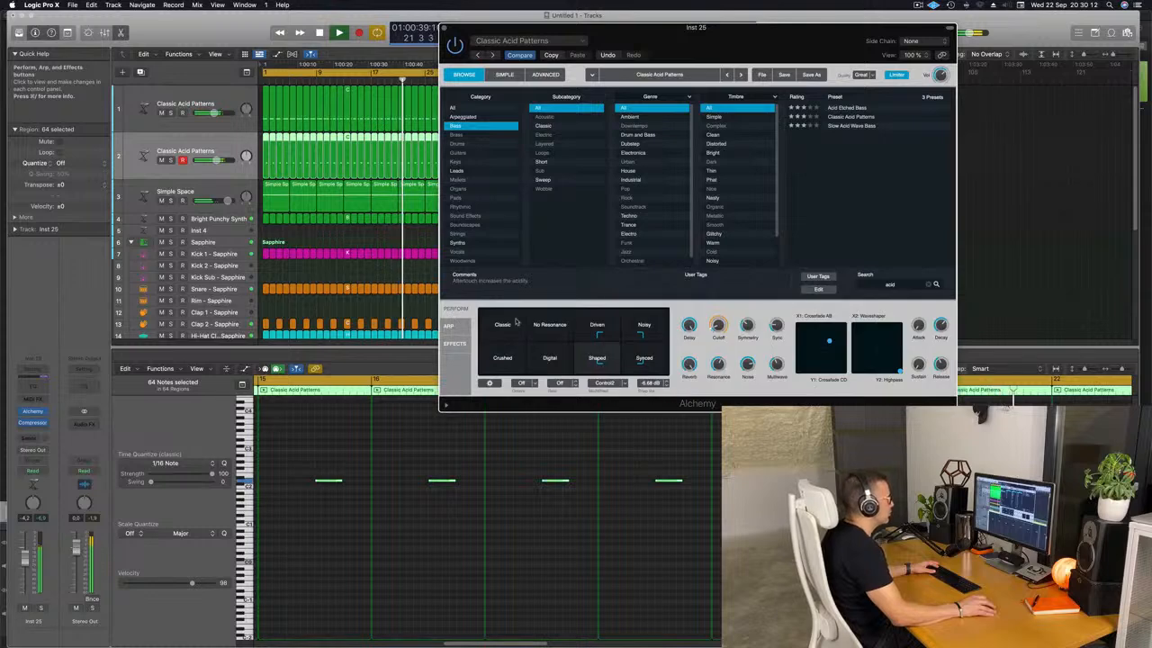
{"action": "left_click_drag", "start_coordinate": [718, 323], "coordinate": [718, 310]}
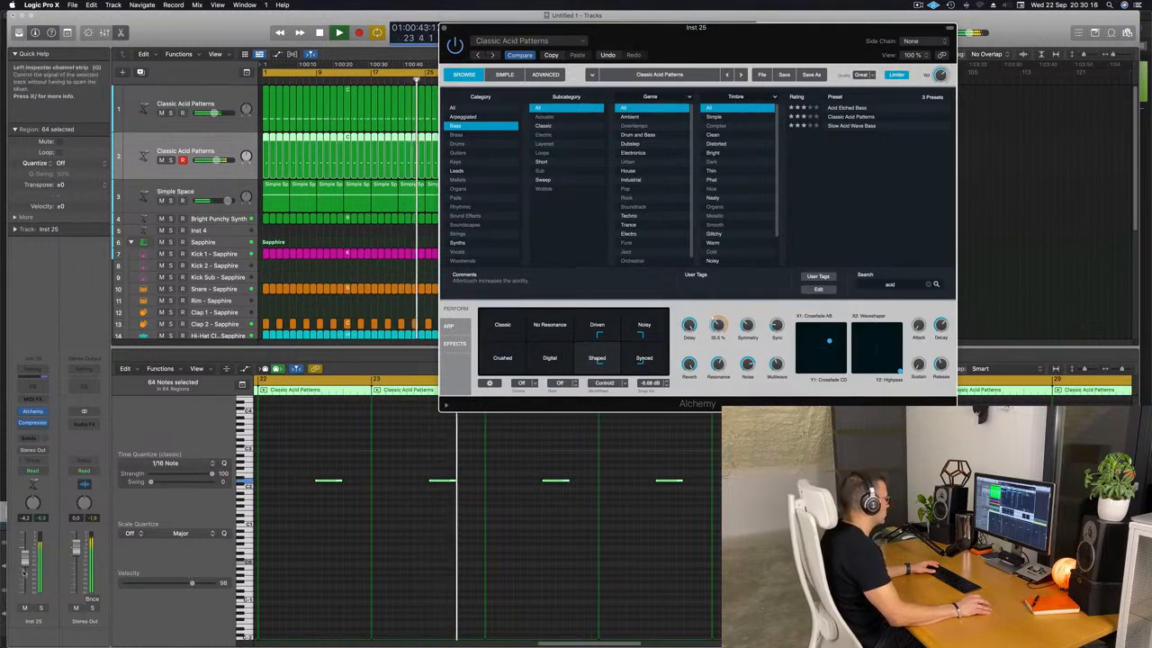
{"action": "left_click_drag", "start_coordinate": [25, 558], "coordinate": [25, 570]}
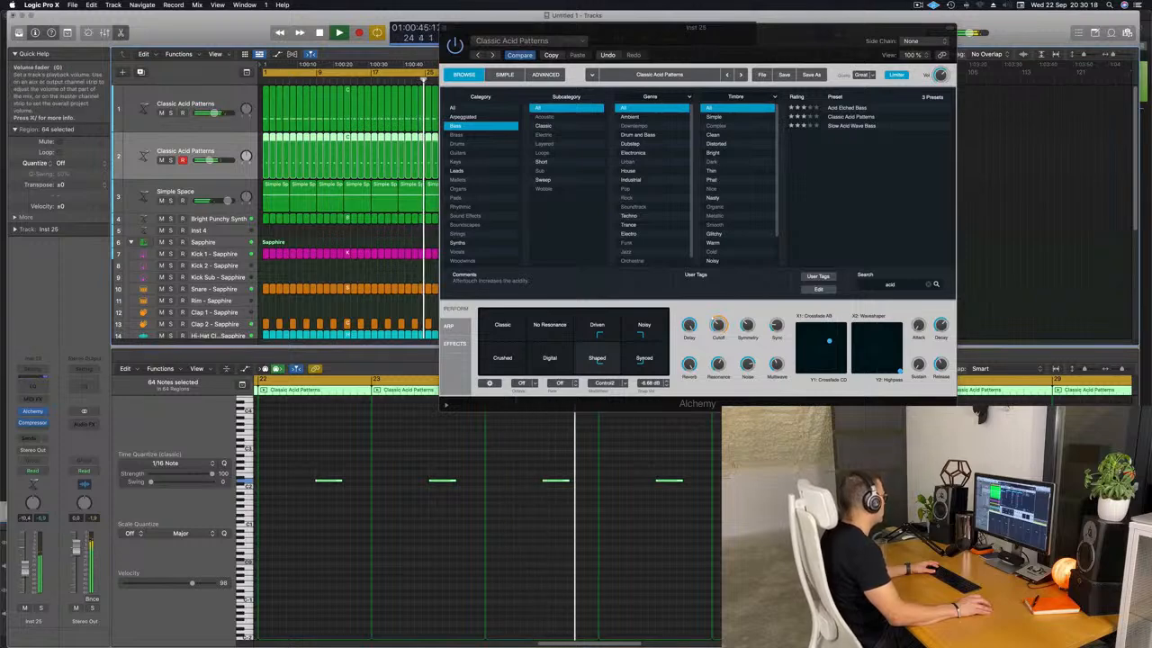
Add a send to Bus 4 on the duplicate acid track.
{"action": "left_click", "coordinate": [32, 437]}
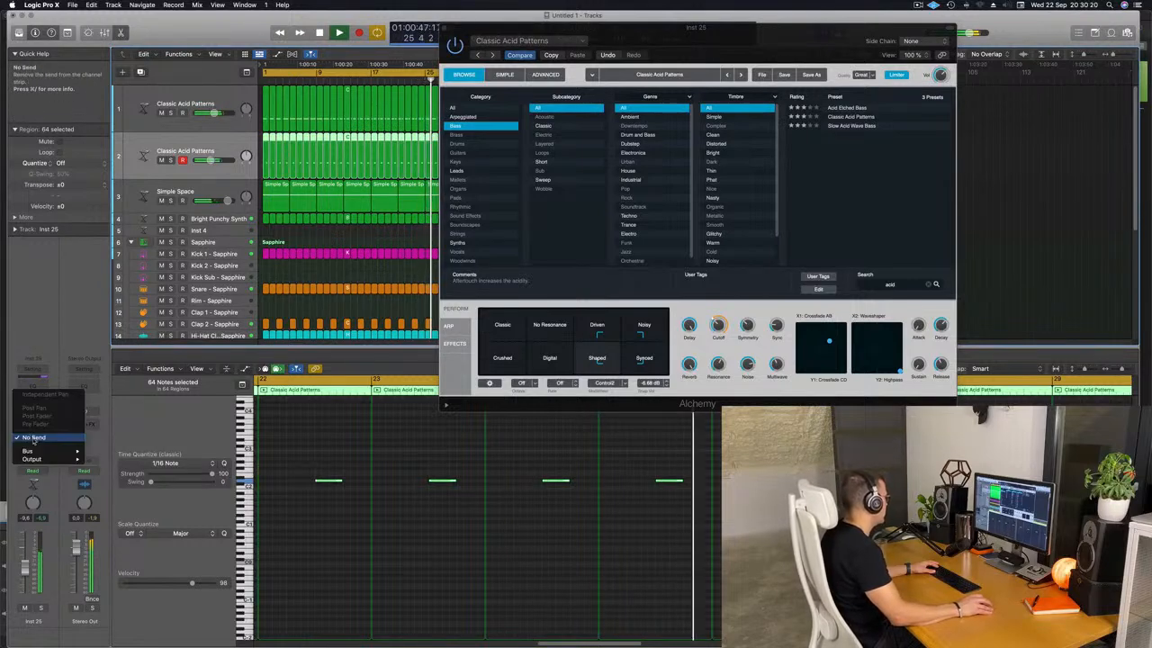
{"action": "mouse_move", "coordinate": [56, 450]}
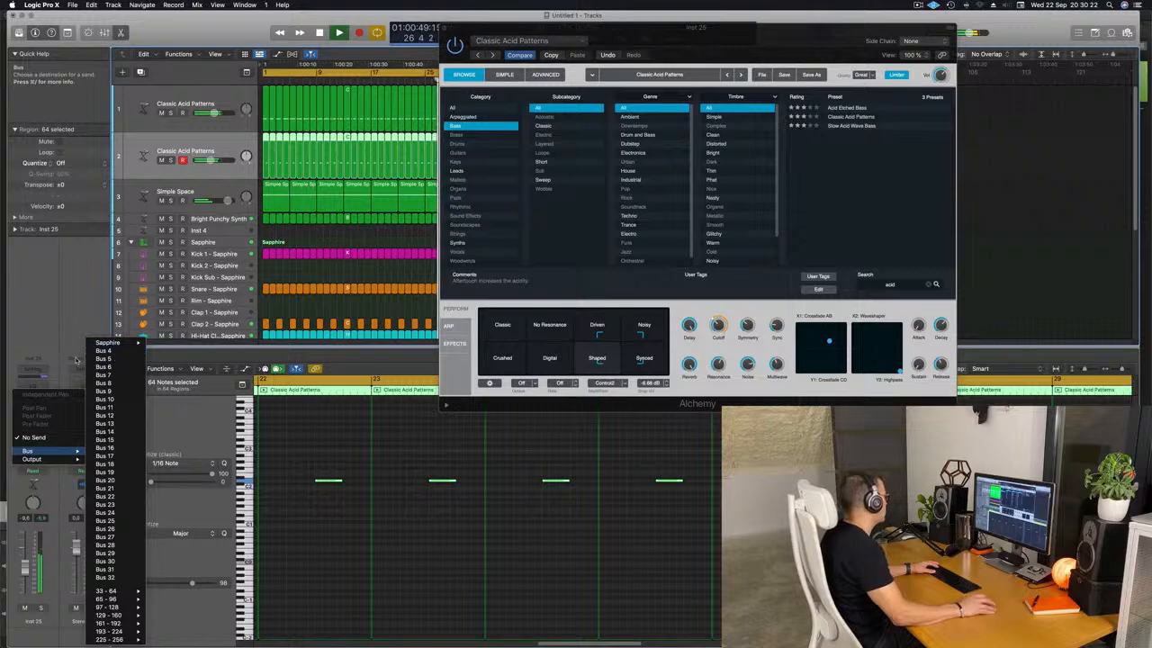
{"action": "left_click", "coordinate": [104, 351]}
Insert a stereo SilverVerb reverb on the Bus 4 aux channel and load one of its presets.
{"action": "left_click", "coordinate": [86, 418]}
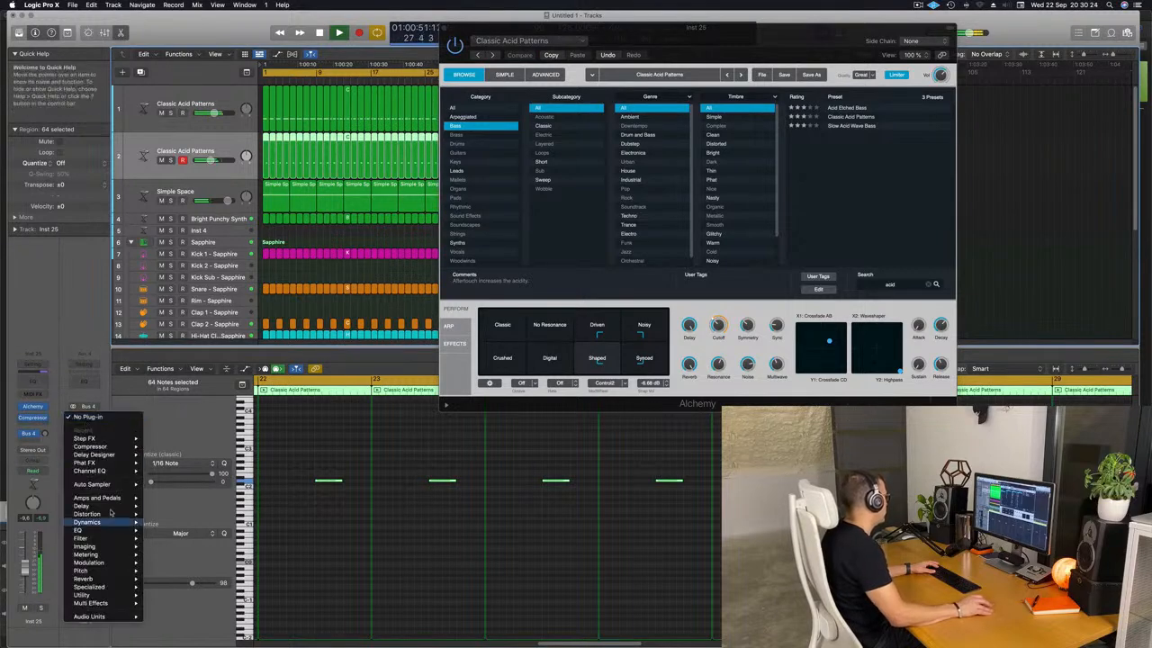
{"action": "mouse_move", "coordinate": [106, 570]}
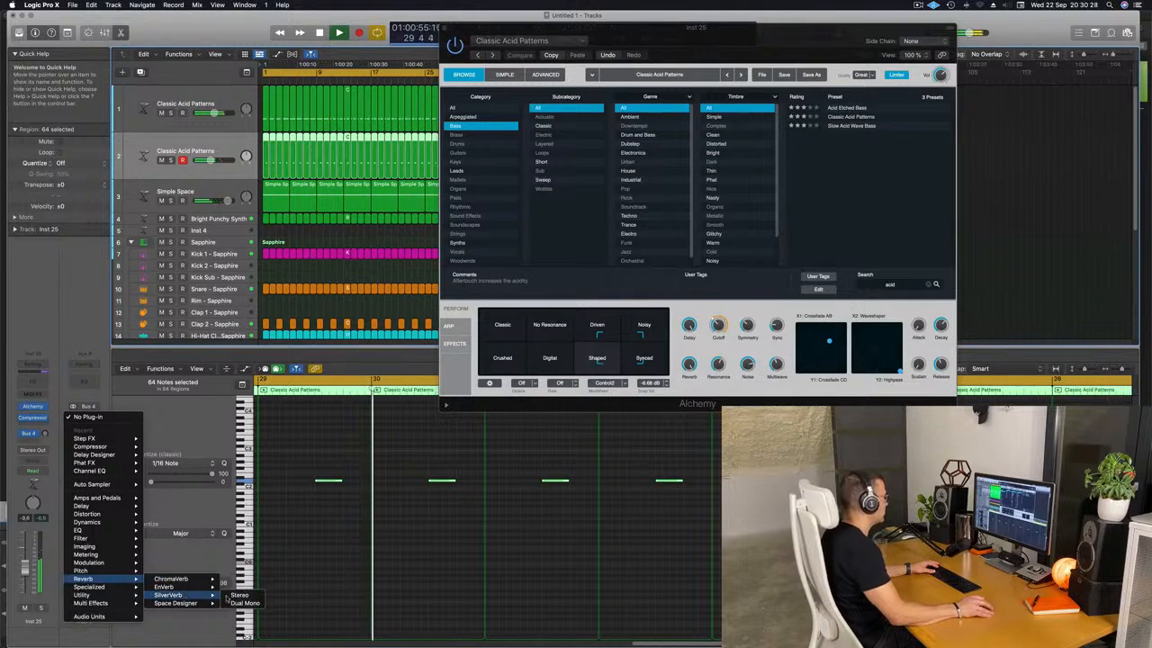
{"action": "left_click", "coordinate": [241, 595]}
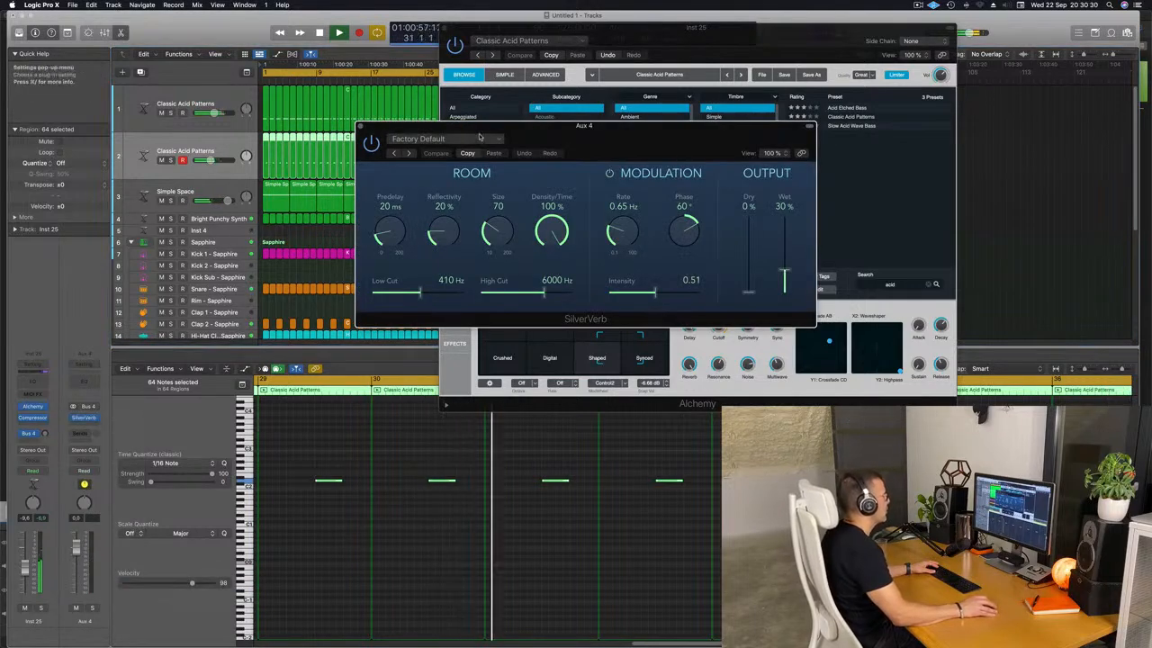
{"action": "left_click", "coordinate": [471, 138]}
{"action": "left_click", "coordinate": [422, 314]}
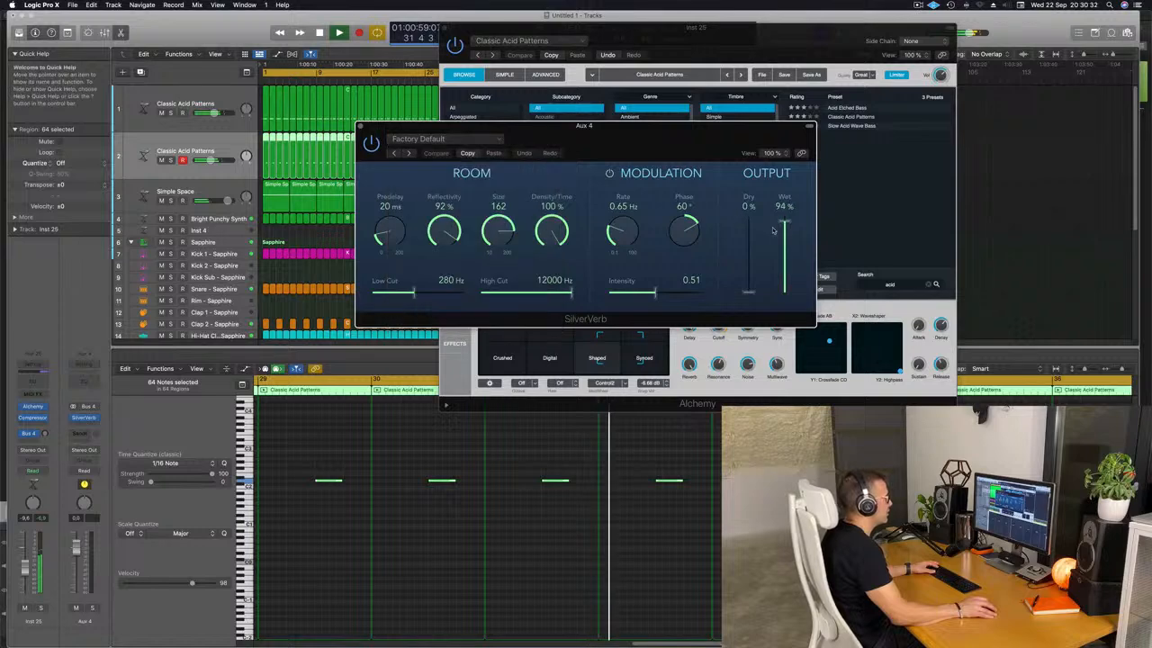
Set the SilverVerb's Wet output to 100% and the duplicate acid track's Bus 4 send to -10.0 dB.
{"action": "left_click_drag", "start_coordinate": [783, 221], "coordinate": [784, 212]}
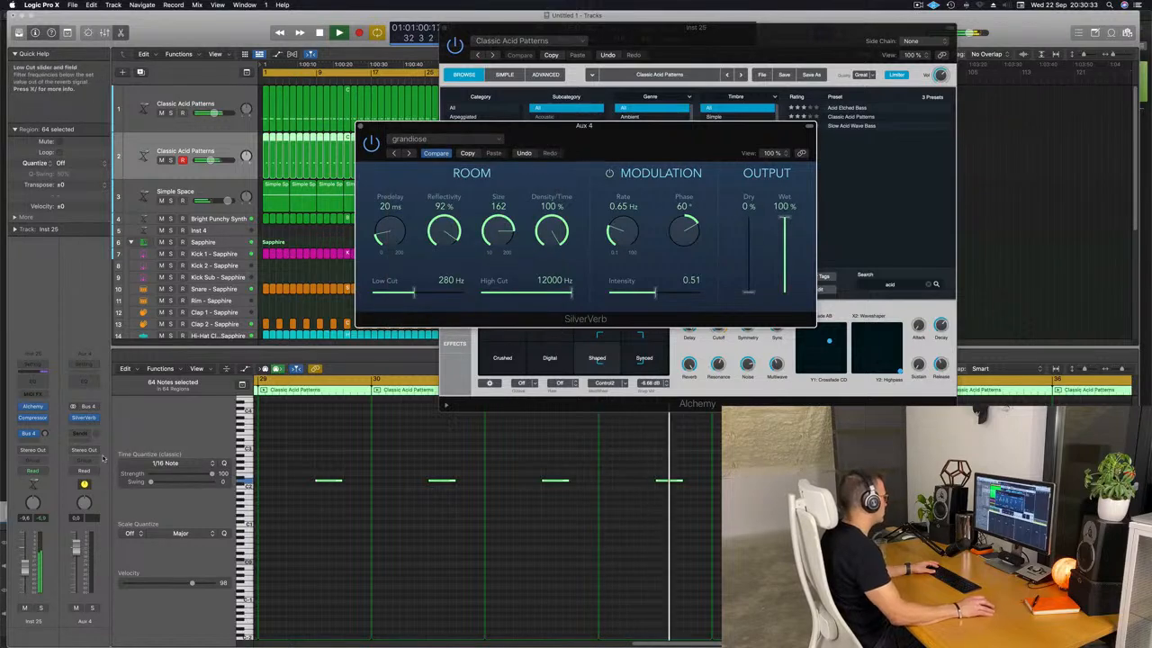
{"action": "left_click", "coordinate": [42, 434]}
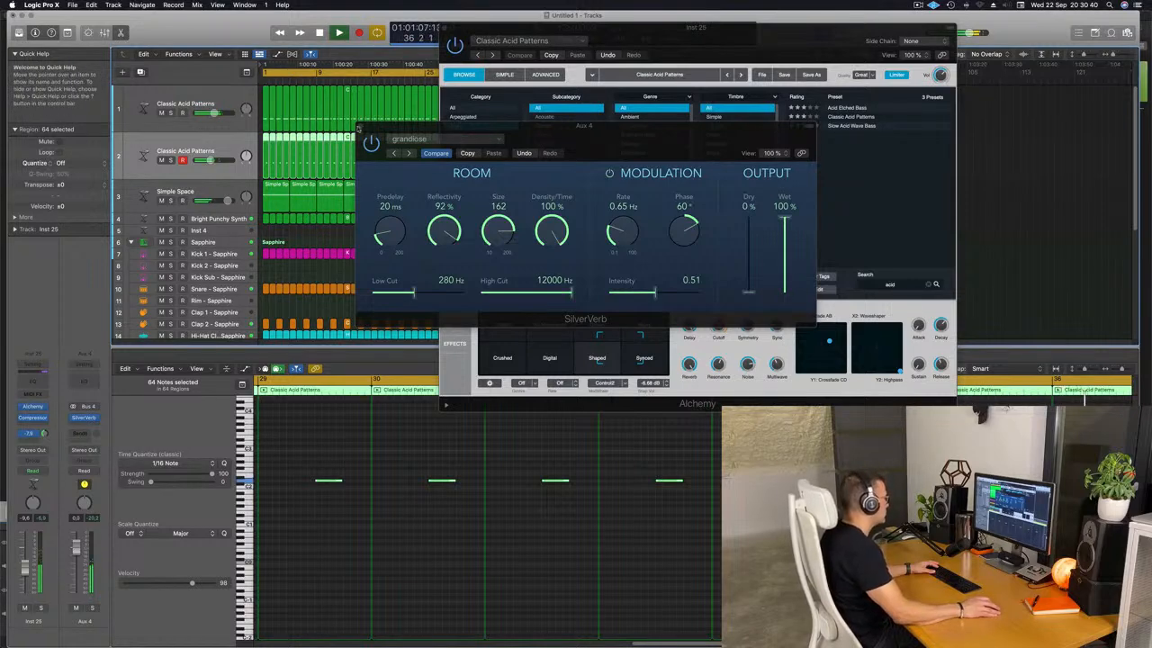
{"action": "left_click", "coordinate": [359, 128]}
{"action": "left_click_drag", "start_coordinate": [602, 31], "coordinate": [854, 66]}
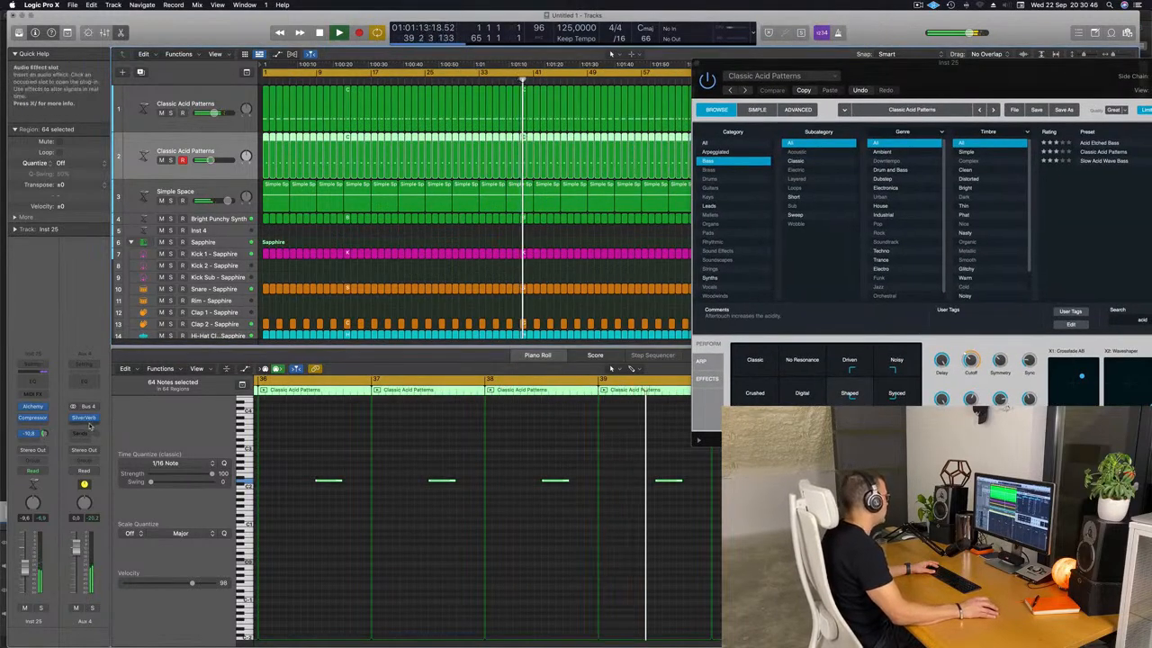
Insert a Compressor after the SilverVerb on Aux 4 and side-chain it to Kick 1 - Sapphire (Inst 5).
{"action": "left_click", "coordinate": [86, 433]}
{"action": "mouse_move", "coordinate": [99, 460]}
{"action": "left_click", "coordinate": [166, 461]}
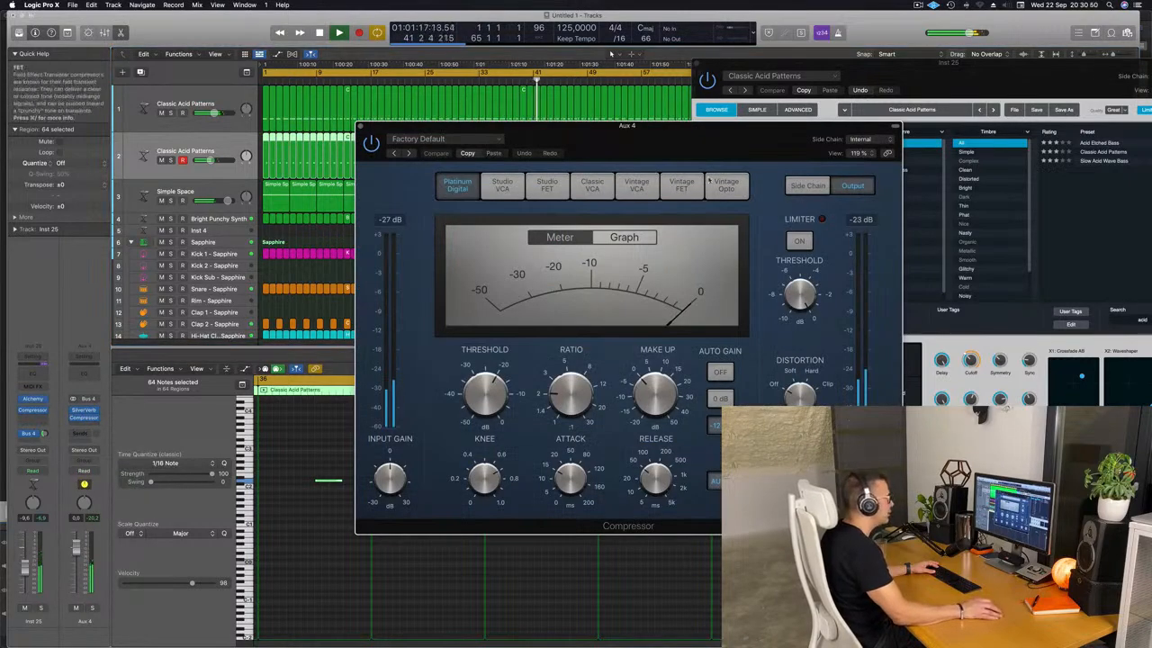
{"action": "left_click", "coordinate": [872, 140]}
{"action": "mouse_move", "coordinate": [874, 161]}
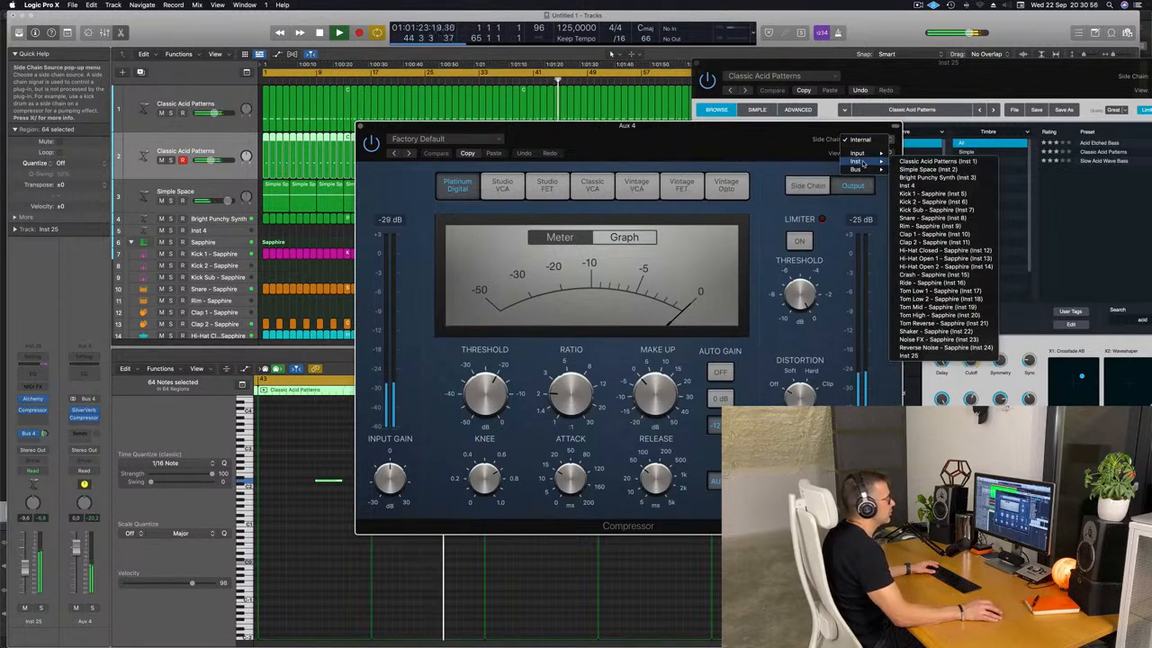
{"action": "left_click", "coordinate": [936, 195]}
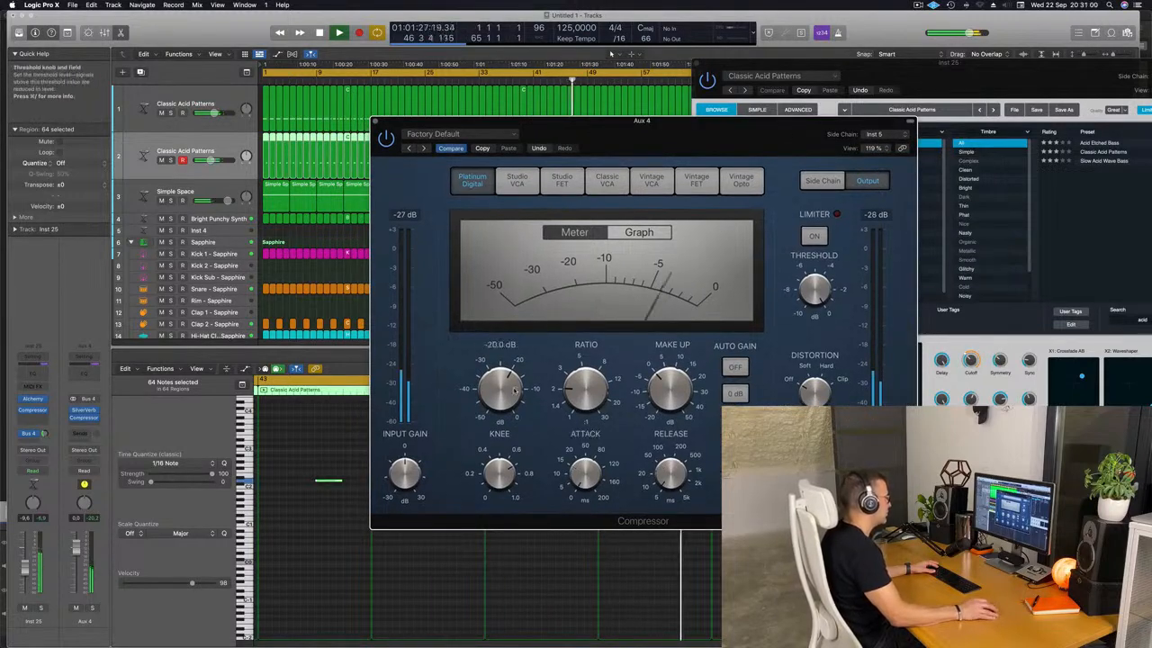
Set the Aux 4 compressor's threshold to -21.0 dB and replay the track from the start.
{"action": "scroll", "coordinate": [587, 352], "scroll_direction": "up", "scroll_amount": 3}
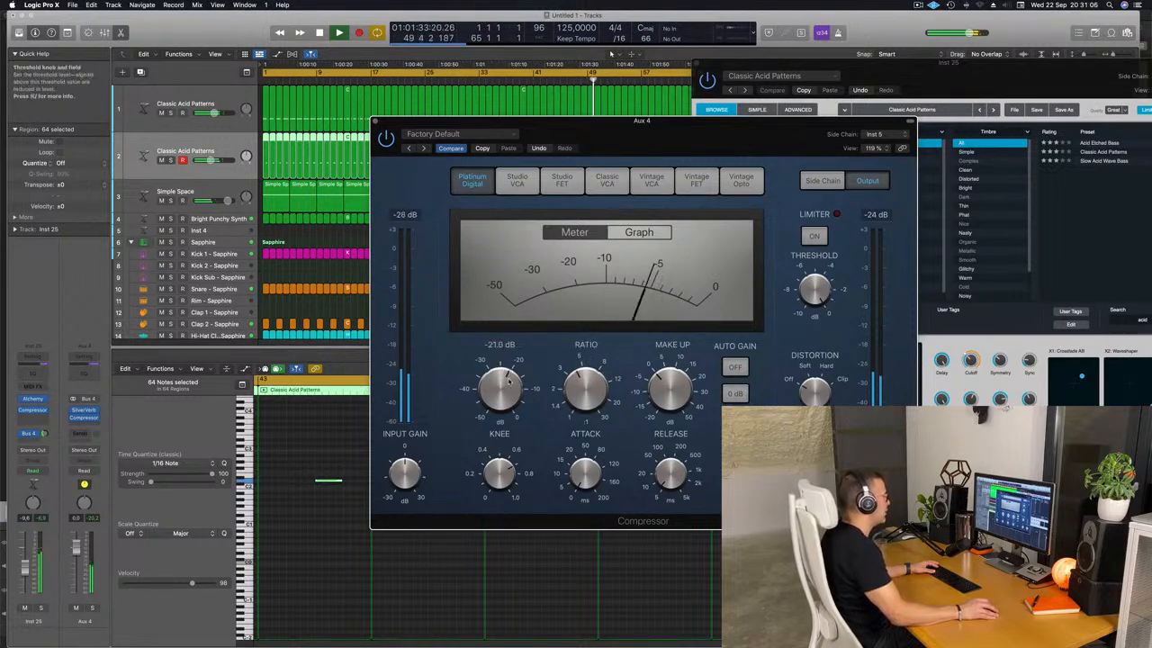
{"action": "key", "text": "Return"}
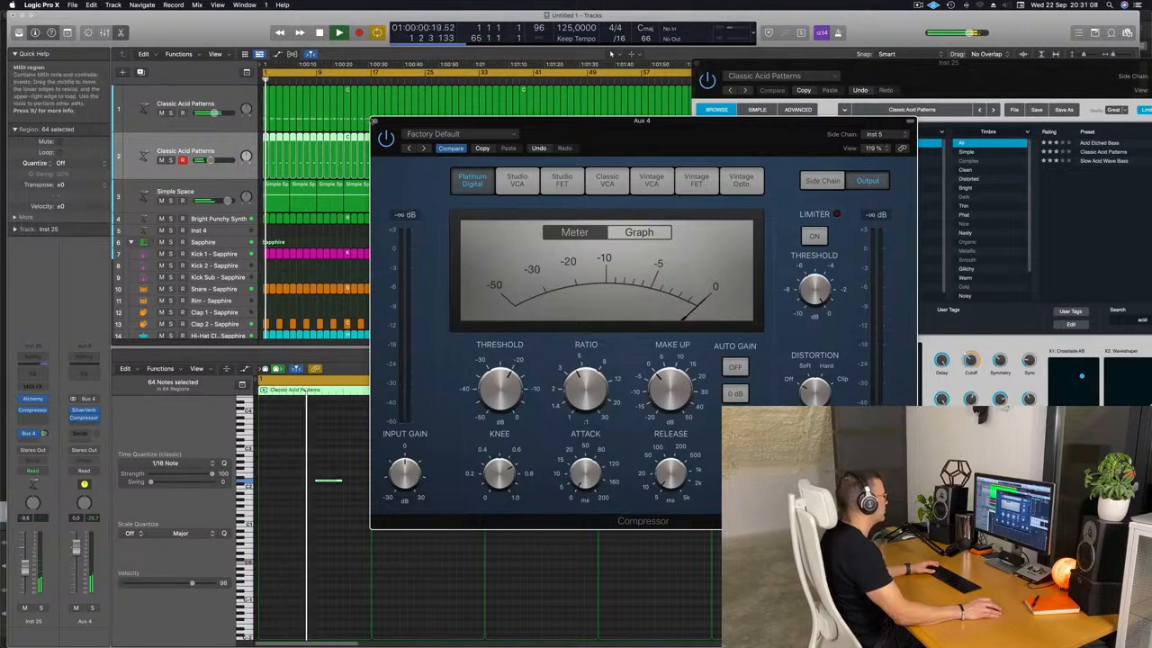
{"action": "left_click", "coordinate": [375, 121]}
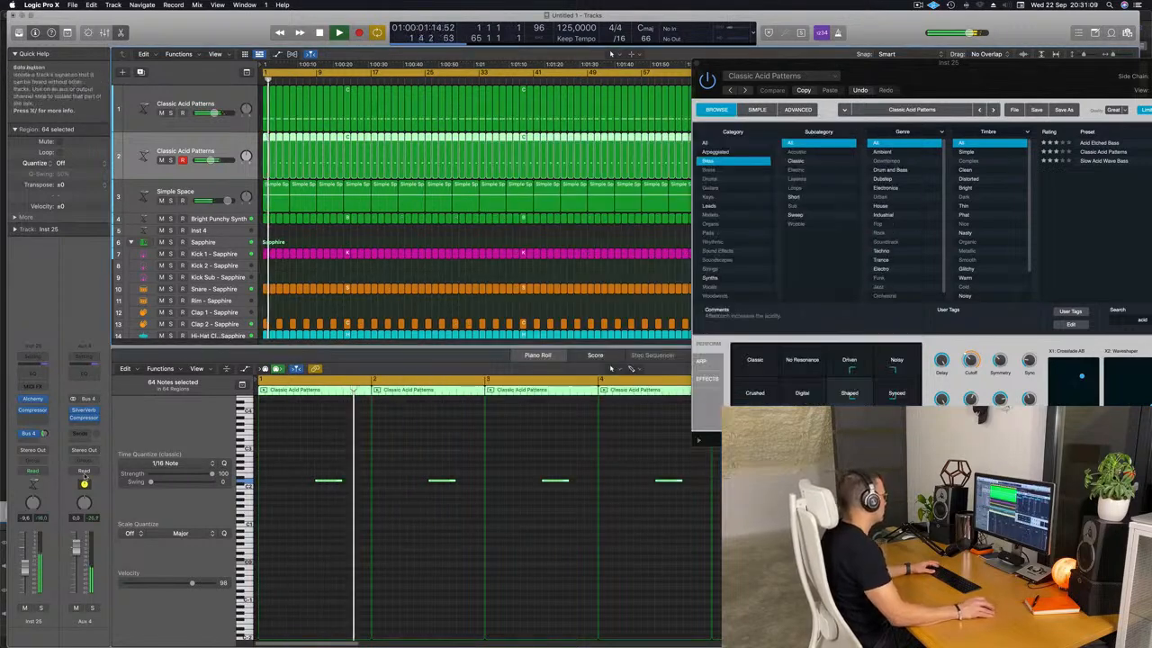
Audition the Aux 4 reverb return in solo and readjust the duplicate acid track's Bus 4 send level.
{"action": "left_click", "coordinate": [91, 609]}
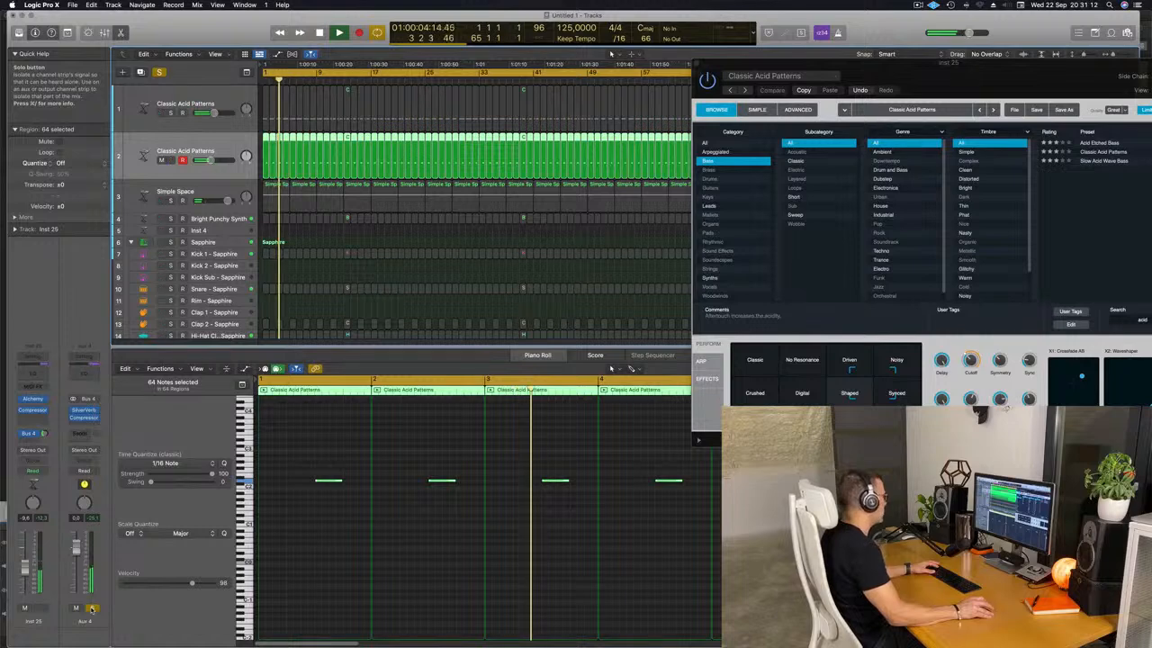
{"action": "left_click", "coordinate": [91, 610]}
{"action": "key", "text": "Return"}
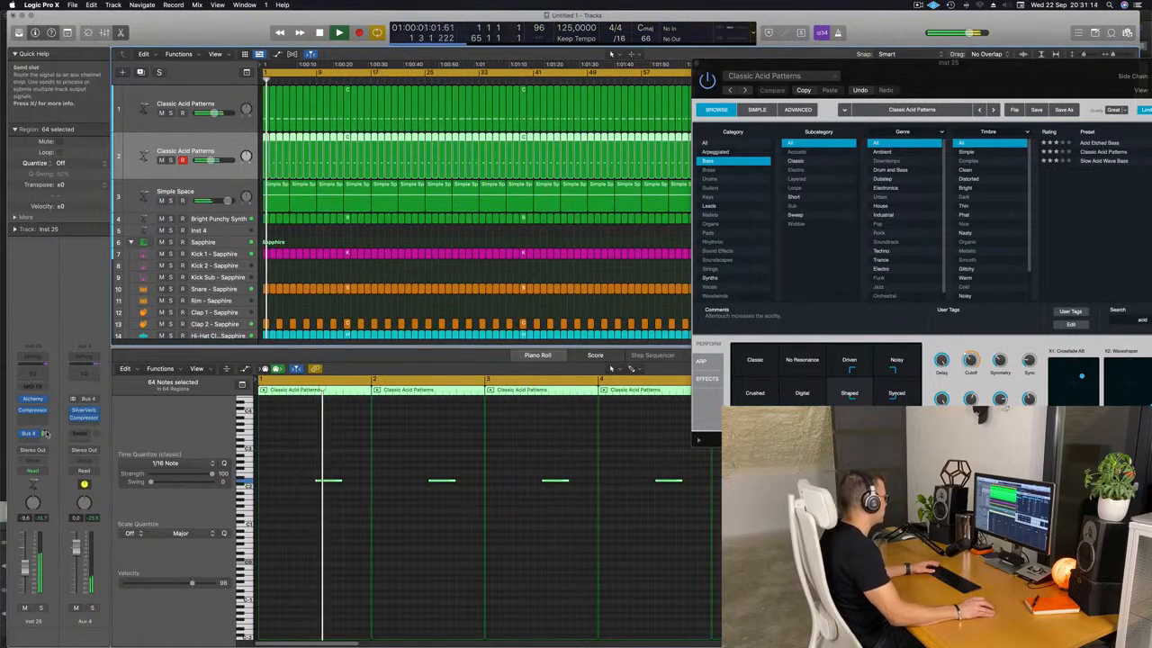
{"action": "left_click_drag", "start_coordinate": [45, 434], "coordinate": [46, 433]}
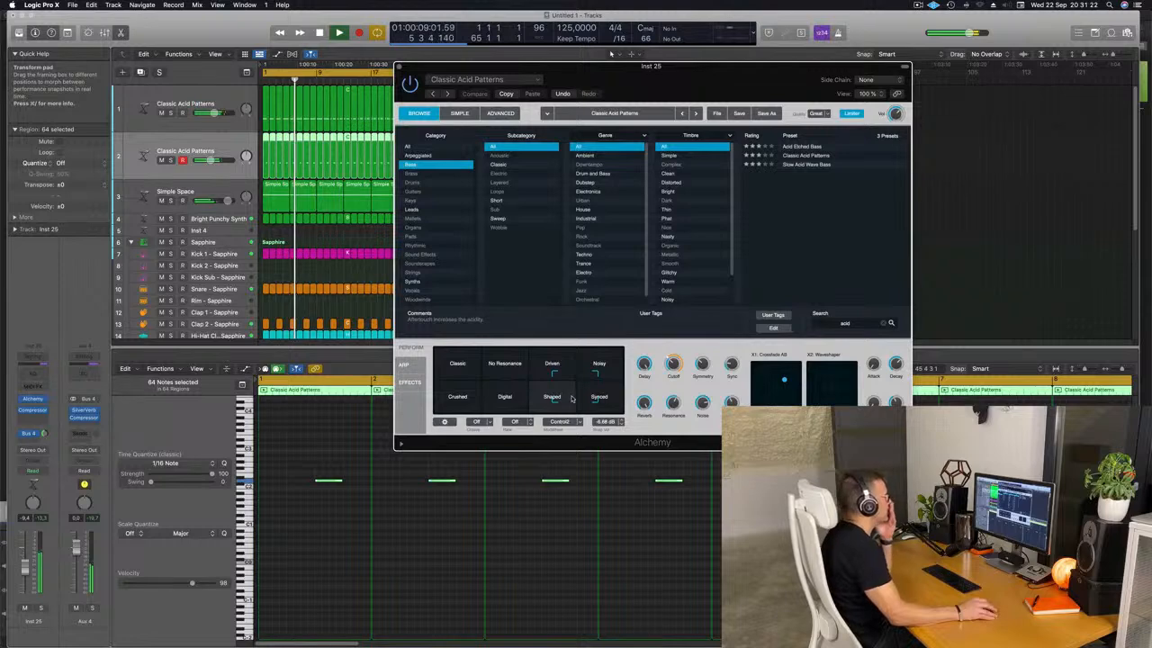
Try the Classic, Digital, Shaped, Synced, Driven and No Resonance snapshots in the duplicate acid track's Alchemy transform pad.
{"action": "left_click", "coordinate": [456, 368]}
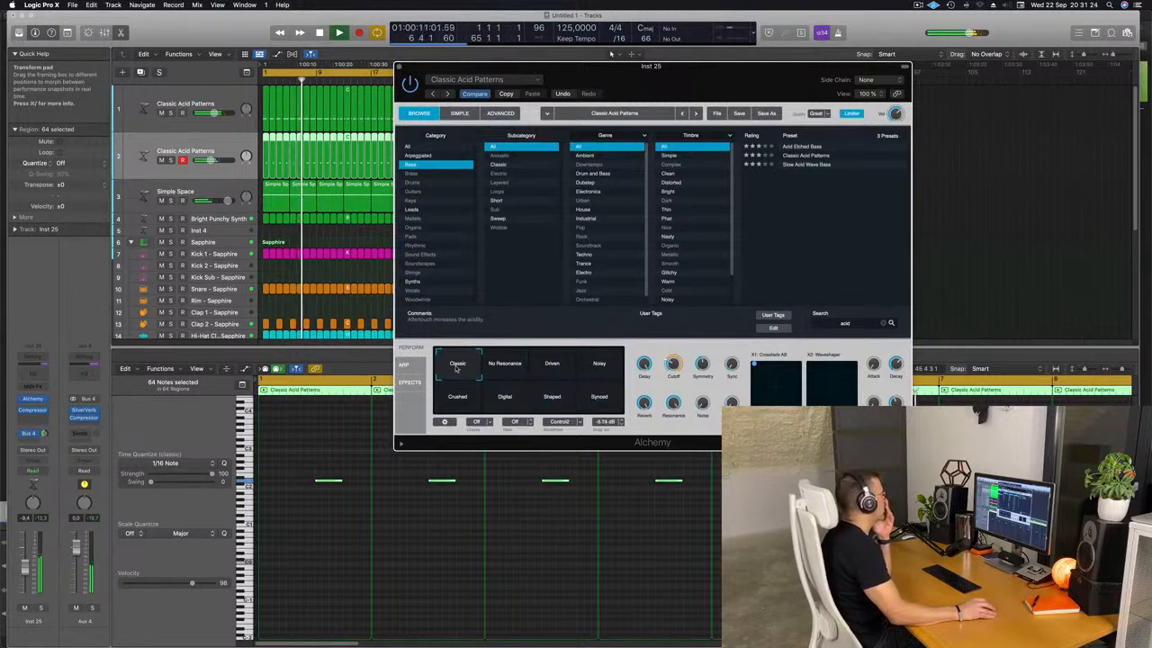
{"action": "left_click", "coordinate": [501, 405]}
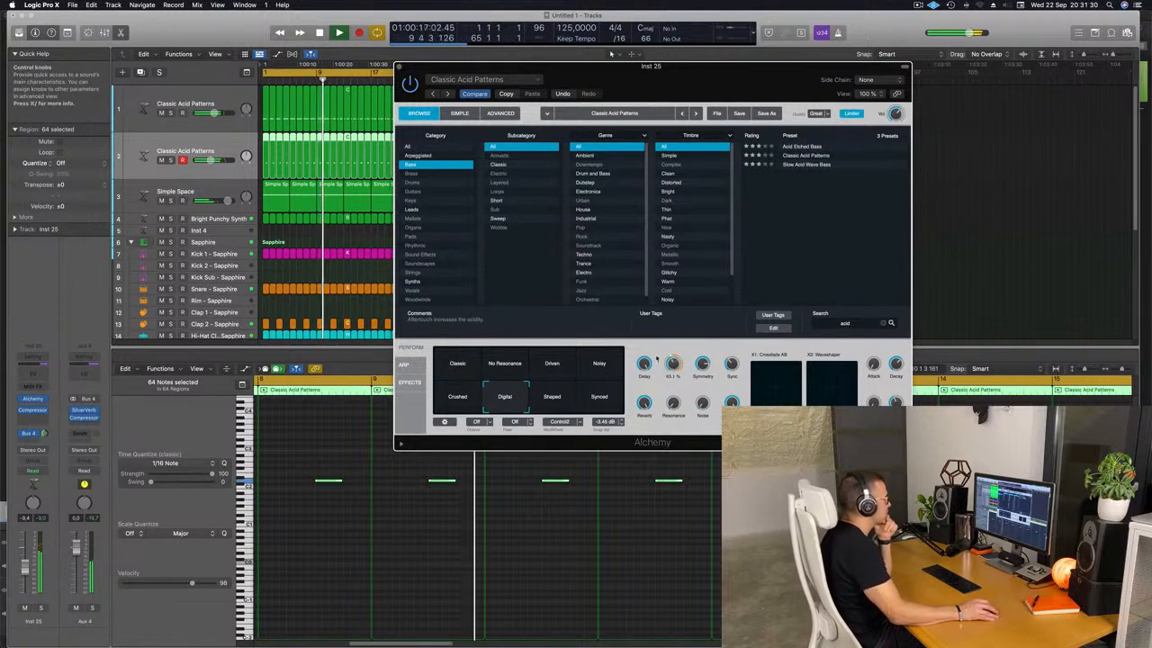
{"action": "left_click", "coordinate": [560, 398]}
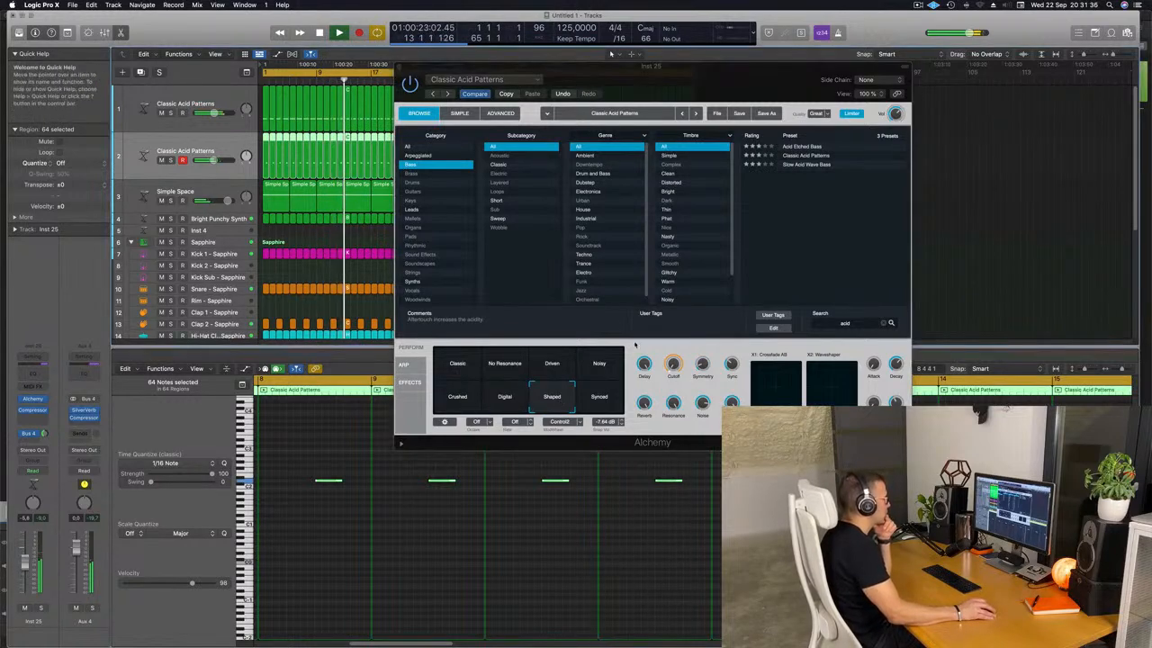
{"action": "mouse_move", "coordinate": [672, 363]}
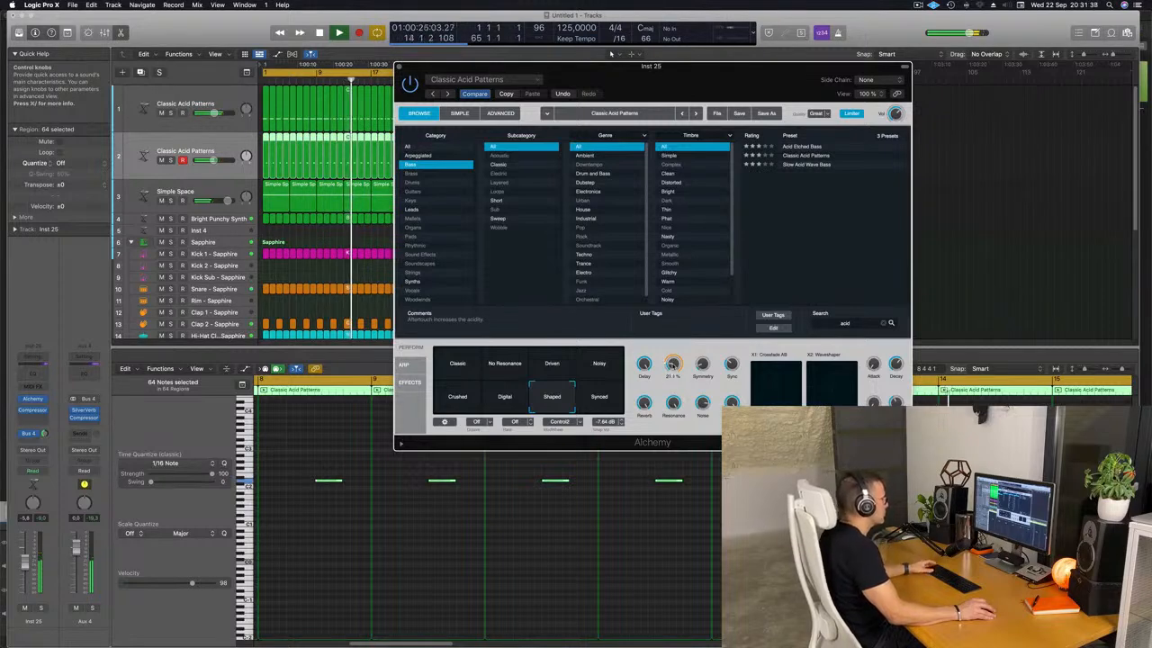
{"action": "left_click", "coordinate": [613, 401]}
{"action": "left_click", "coordinate": [583, 367]}
{"action": "left_click", "coordinate": [552, 363]}
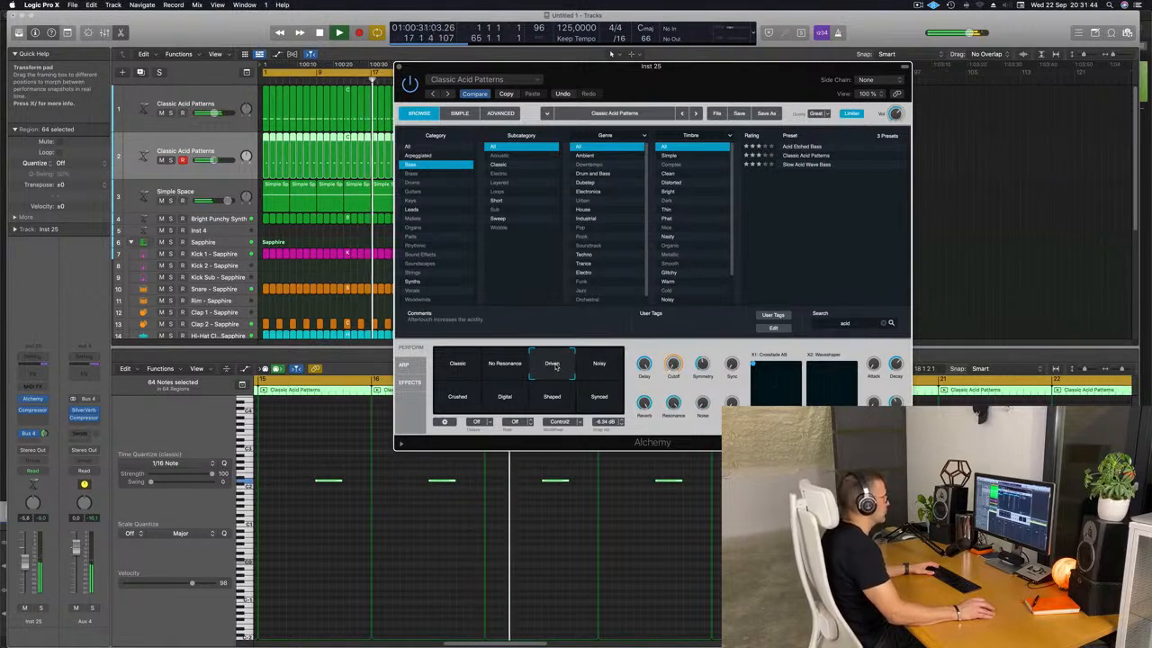
{"action": "left_click", "coordinate": [507, 365]}
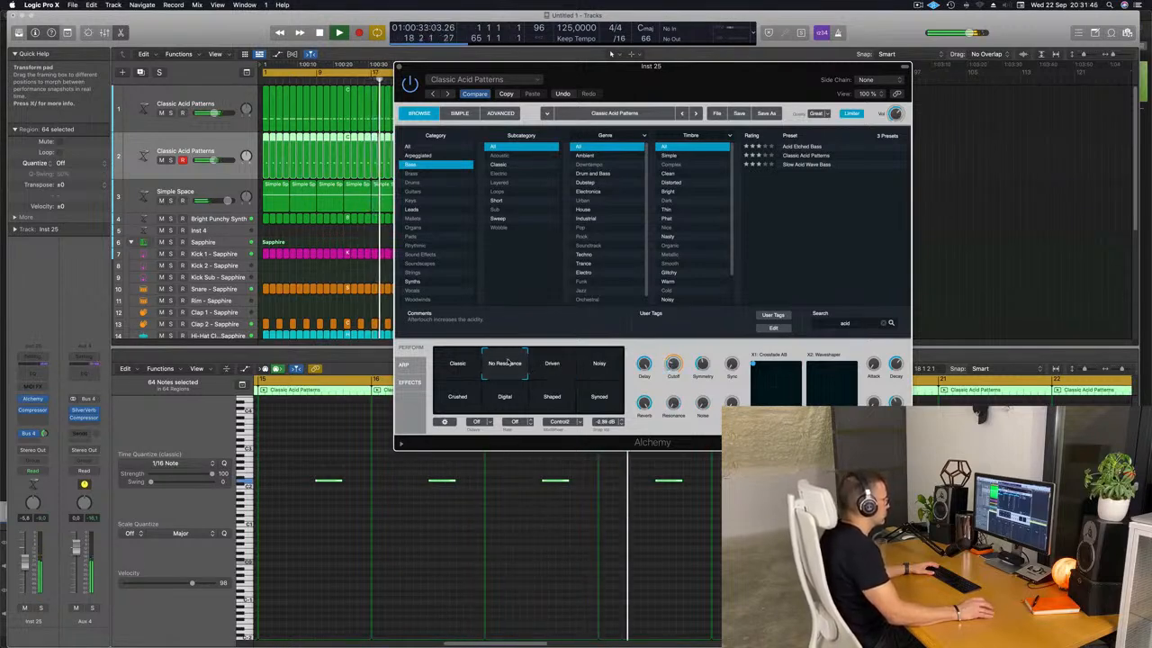
{"action": "left_click", "coordinate": [565, 366]}
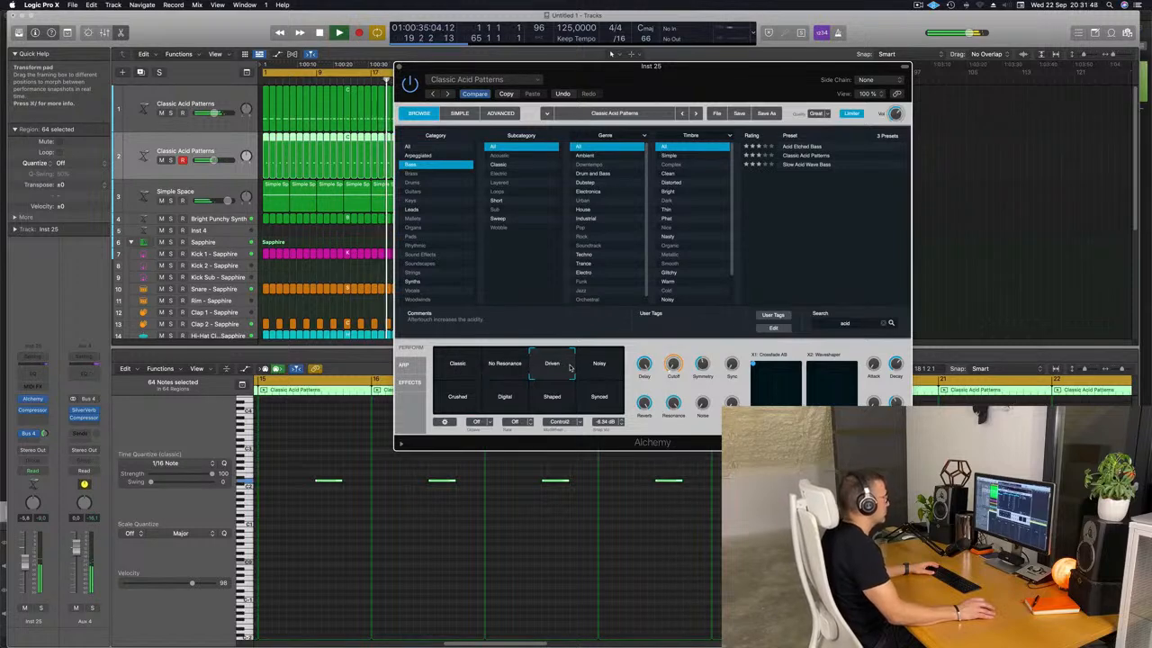
Set Alchemy's transform pad between the Noisy and Synced snapshots and adjust the Cutoff.
{"action": "left_click_drag", "start_coordinate": [584, 384], "coordinate": [585, 385]}
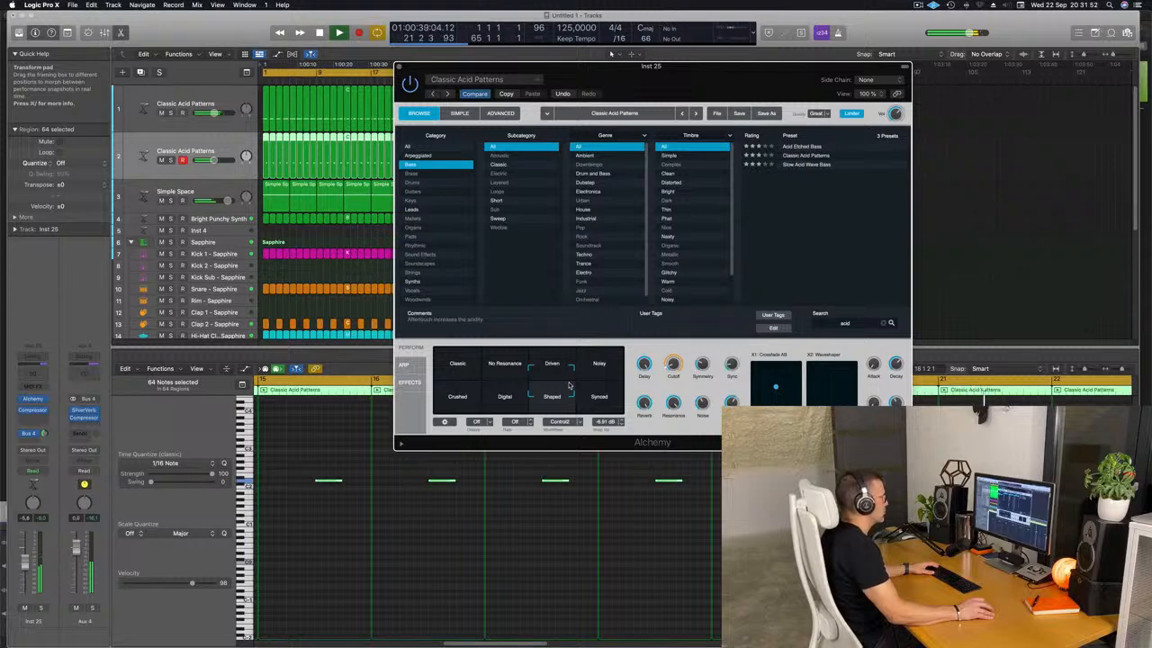
{"action": "left_click_drag", "start_coordinate": [568, 385], "coordinate": [626, 370]}
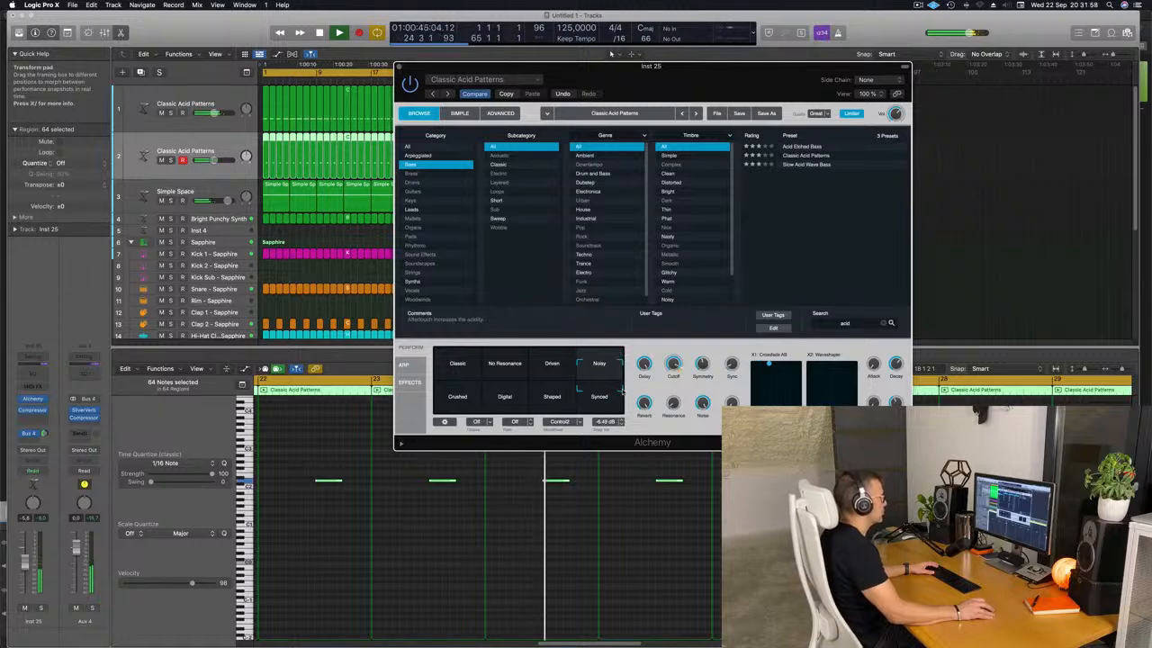
{"action": "left_click_drag", "start_coordinate": [623, 395], "coordinate": [623, 399]}
{"action": "left_click_drag", "start_coordinate": [673, 364], "coordinate": [673, 387]}
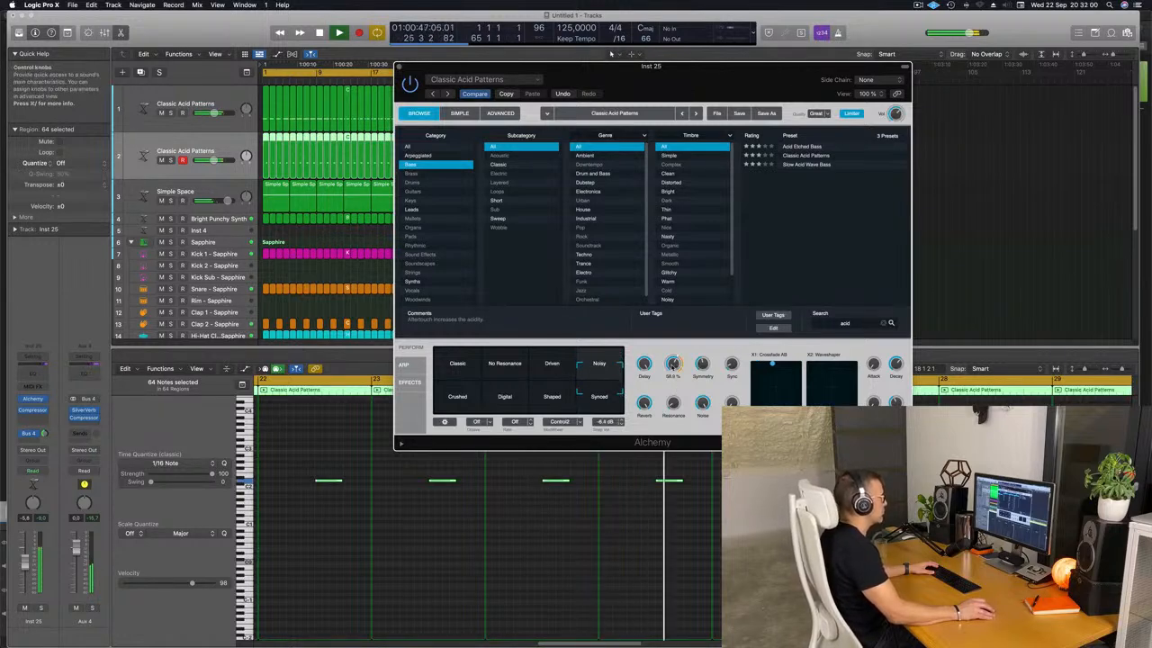
Raise the duplicate acid track's volume to -4.4 dB and close its Alchemy window.
{"action": "left_click_drag", "start_coordinate": [25, 564], "coordinate": [25, 560]}
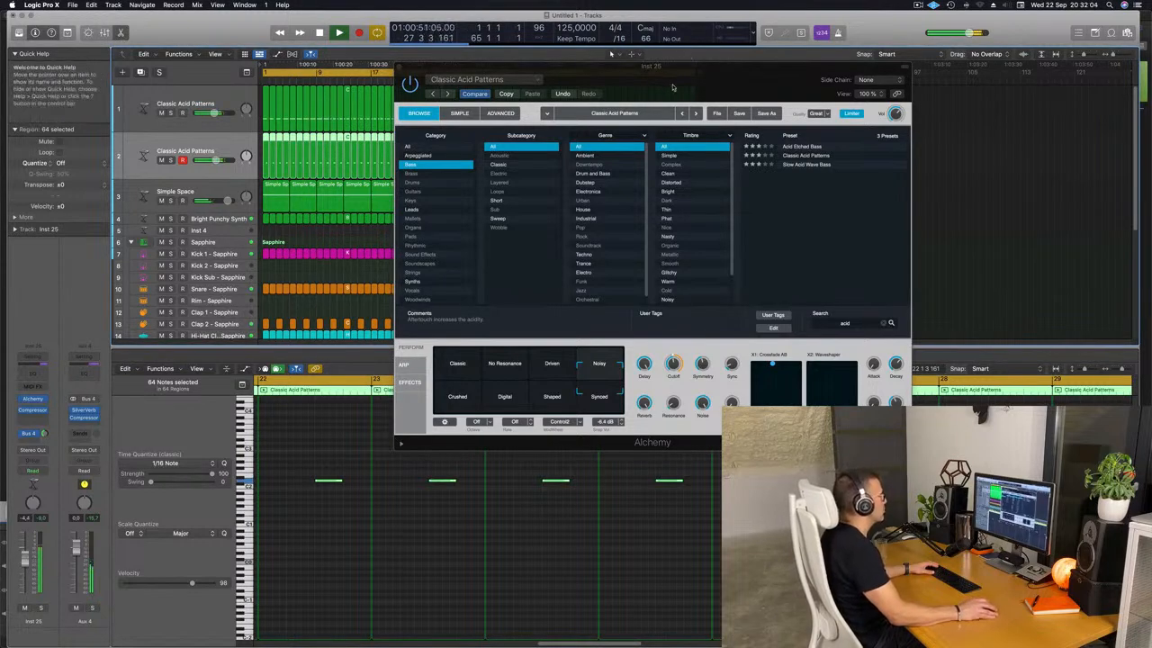
{"action": "left_click_drag", "start_coordinate": [400, 66], "coordinate": [459, 84]}
{"action": "left_click", "coordinate": [459, 84]}
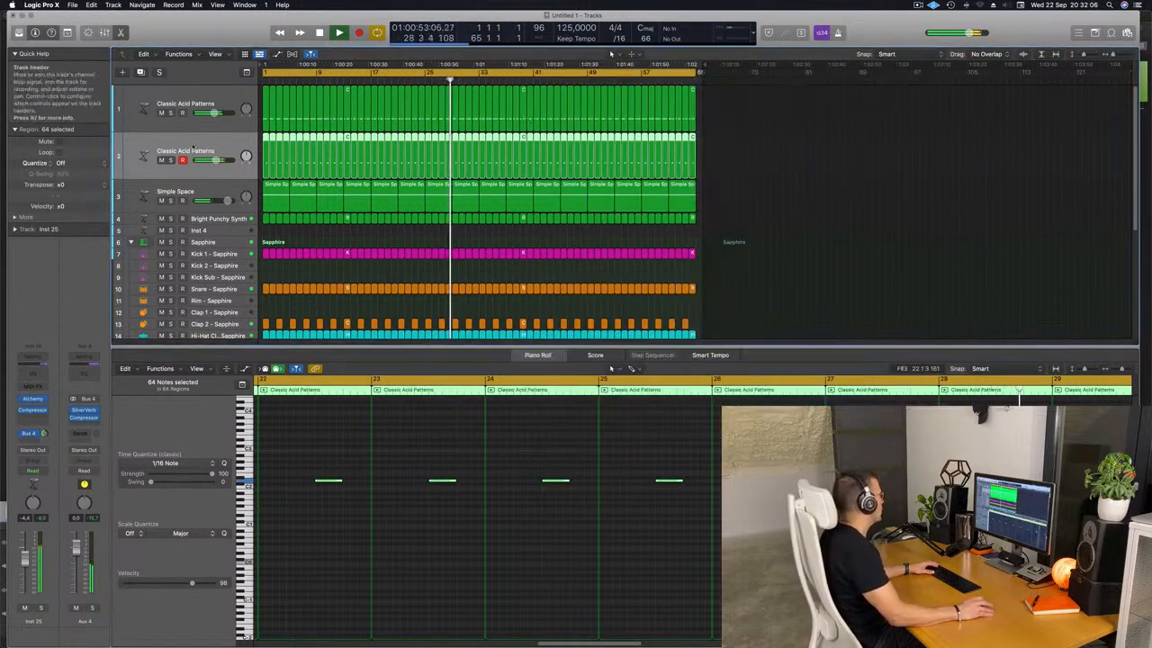
Duplicate the second Classic Acid Patterns track with its settings and copy its first one-bar region onto the new track.
{"action": "key", "text": "super+d"}
{"action": "left_click", "coordinate": [266, 157]}
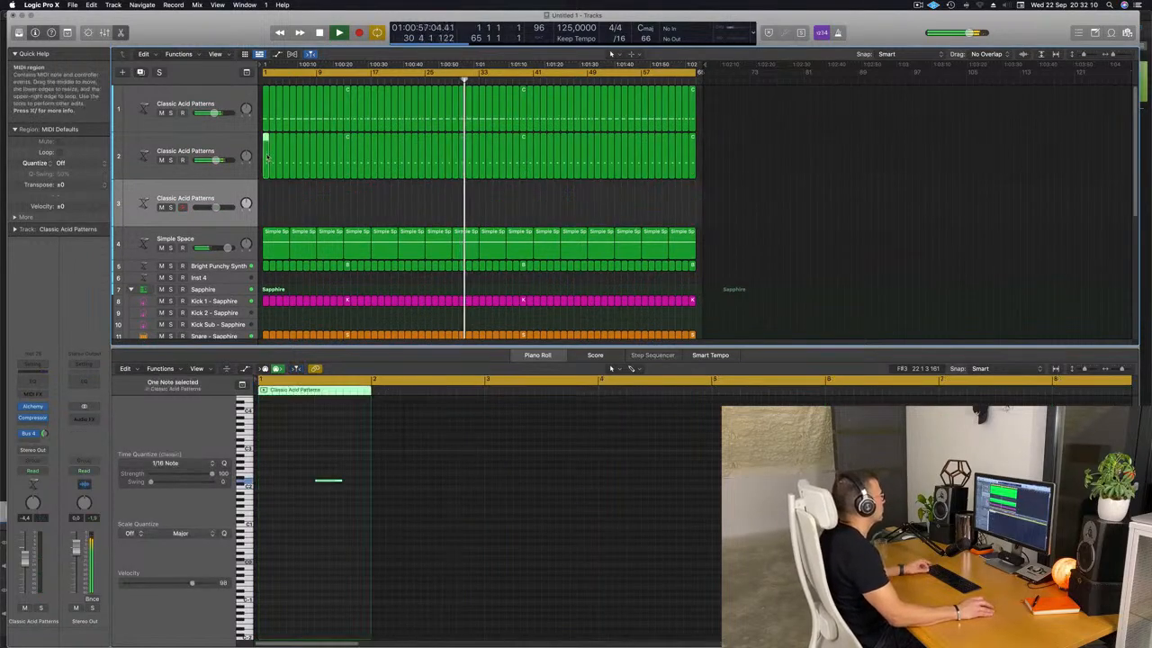
{"action": "left_click_drag", "start_coordinate": [265, 157], "coordinate": [267, 206]}
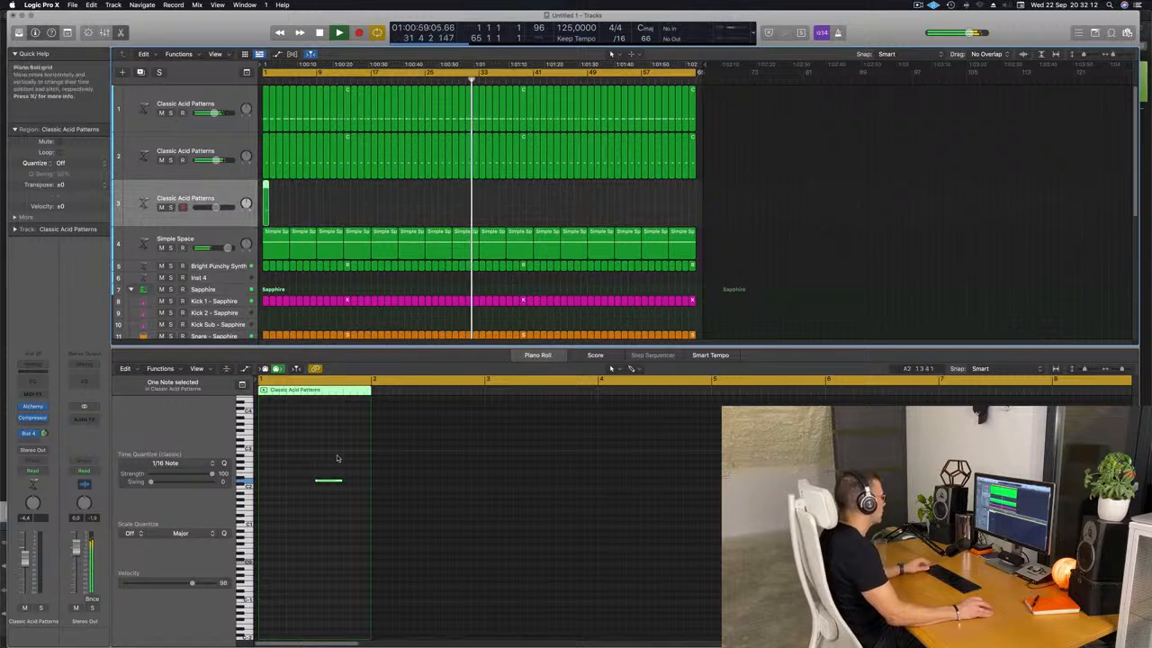
Move the copied region's note to the start of bar 1 and raise it two octaves.
{"action": "left_click_drag", "start_coordinate": [308, 461], "coordinate": [279, 488]}
{"action": "key", "text": "Delete"}
{"action": "key", "text": "Return"}
{"action": "key", "text": "Tab"}
{"action": "key", "text": "Return"}
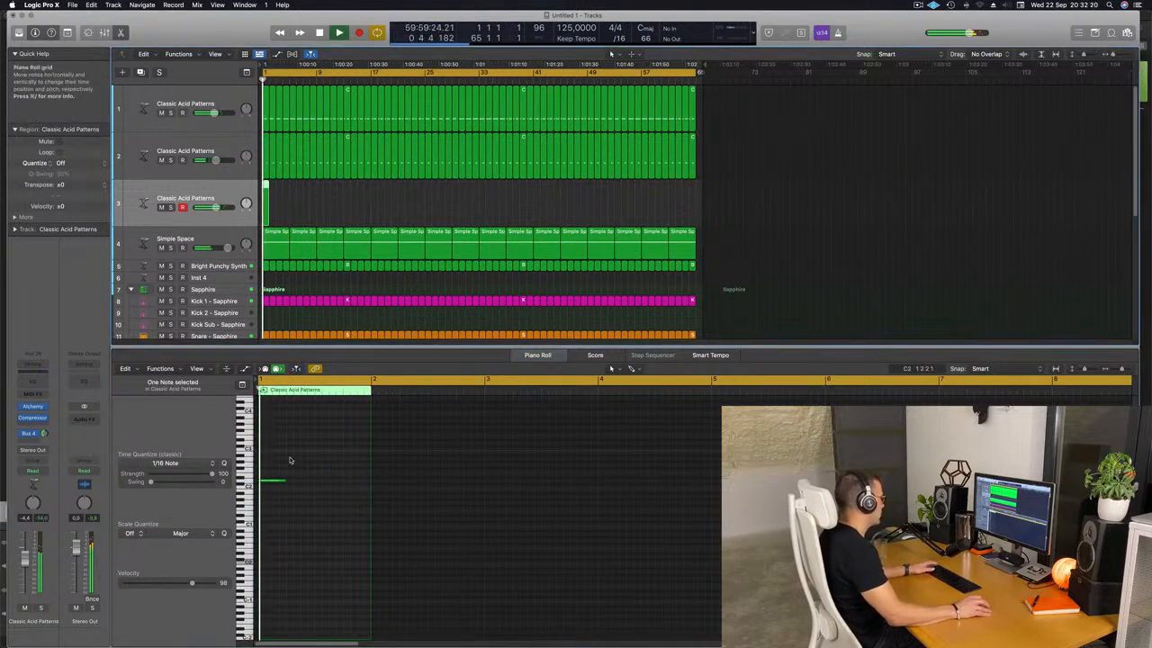
{"action": "left_click", "coordinate": [280, 480]}
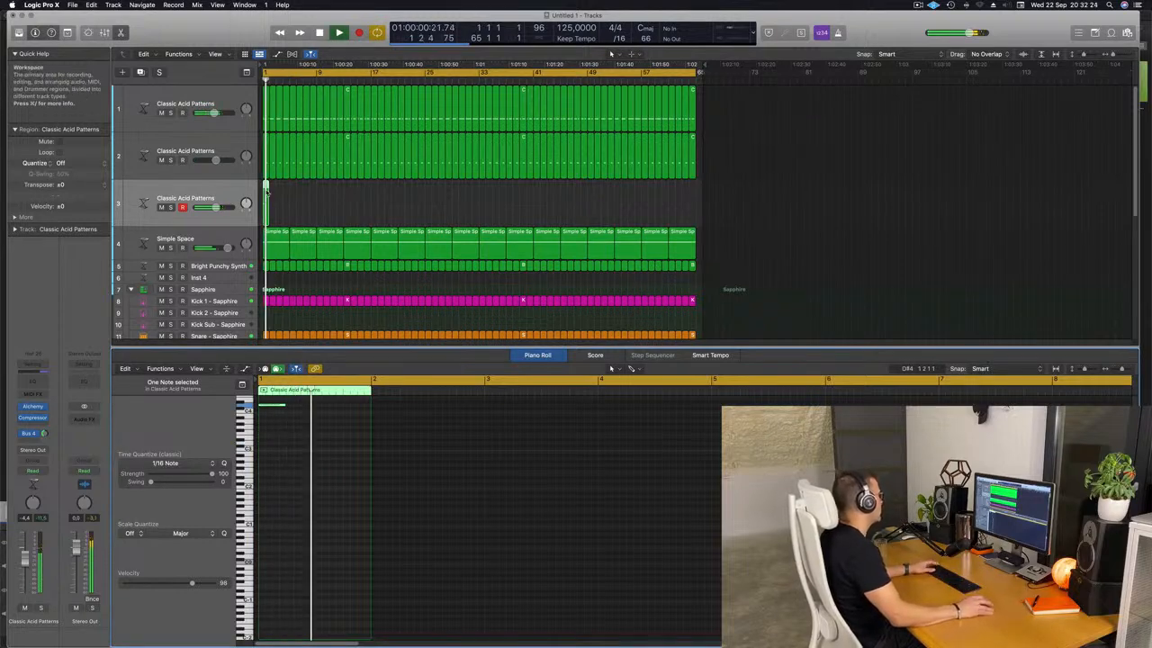
{"action": "left_click", "coordinate": [223, 190]}
{"action": "key", "text": "Return"}
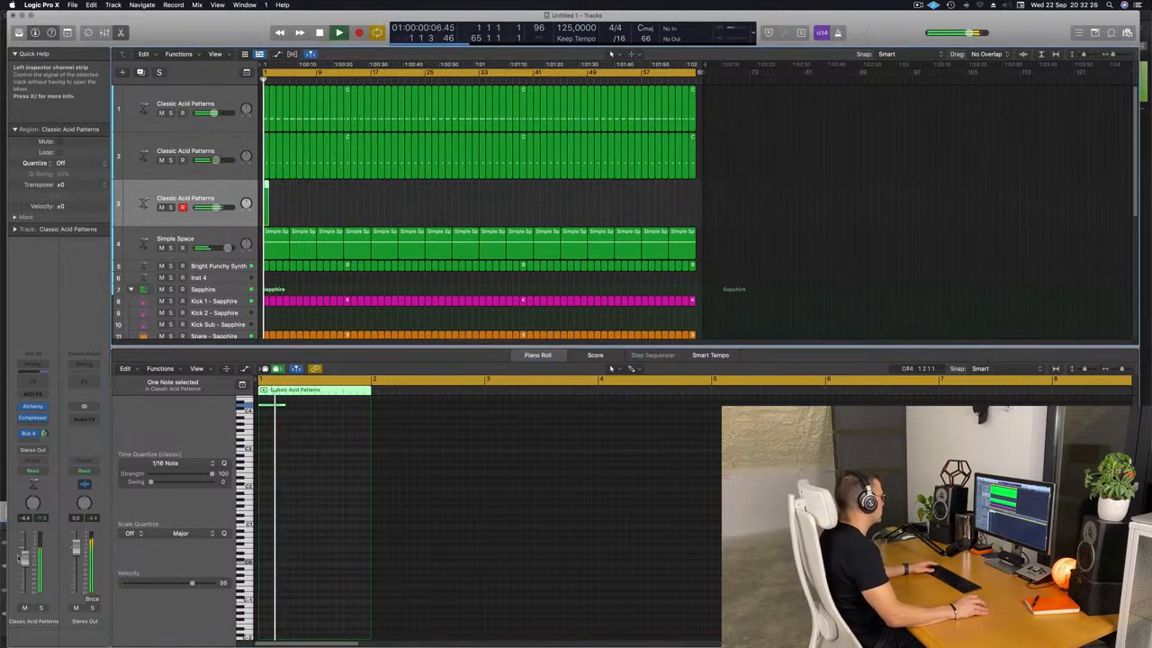
Select the Classic snapshot in the third acid track's Alchemy and adjust the arpeggiator's pattern, length and swing.
{"action": "left_click", "coordinate": [32, 406]}
{"action": "left_click", "coordinate": [397, 427]}
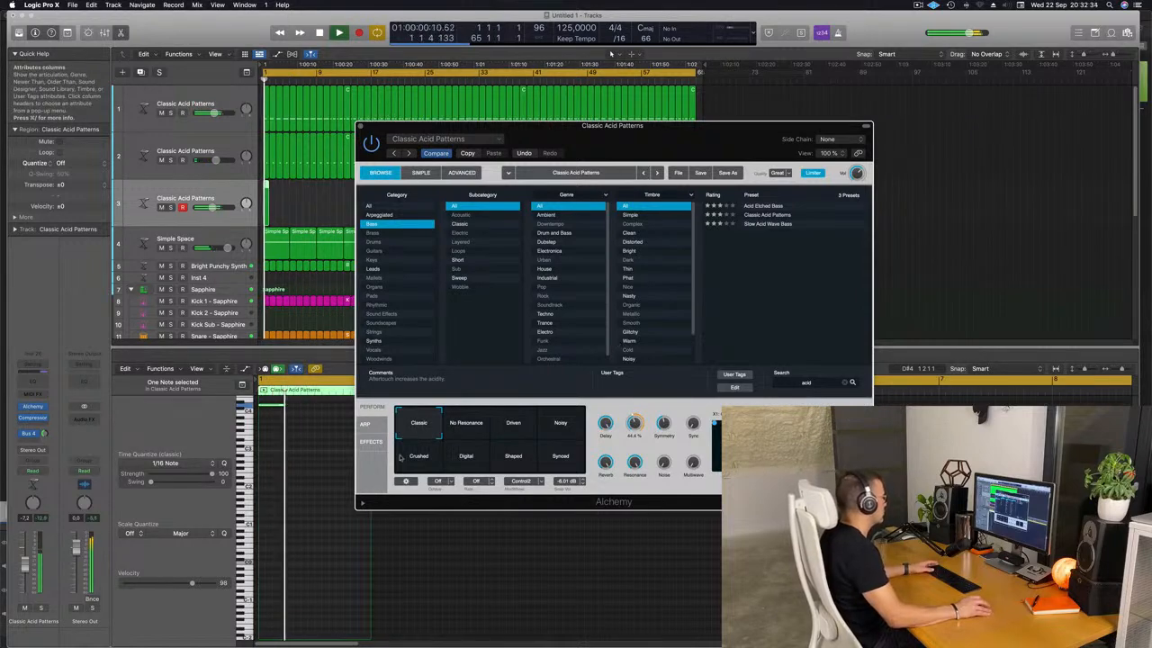
{"action": "left_click", "coordinate": [366, 423]}
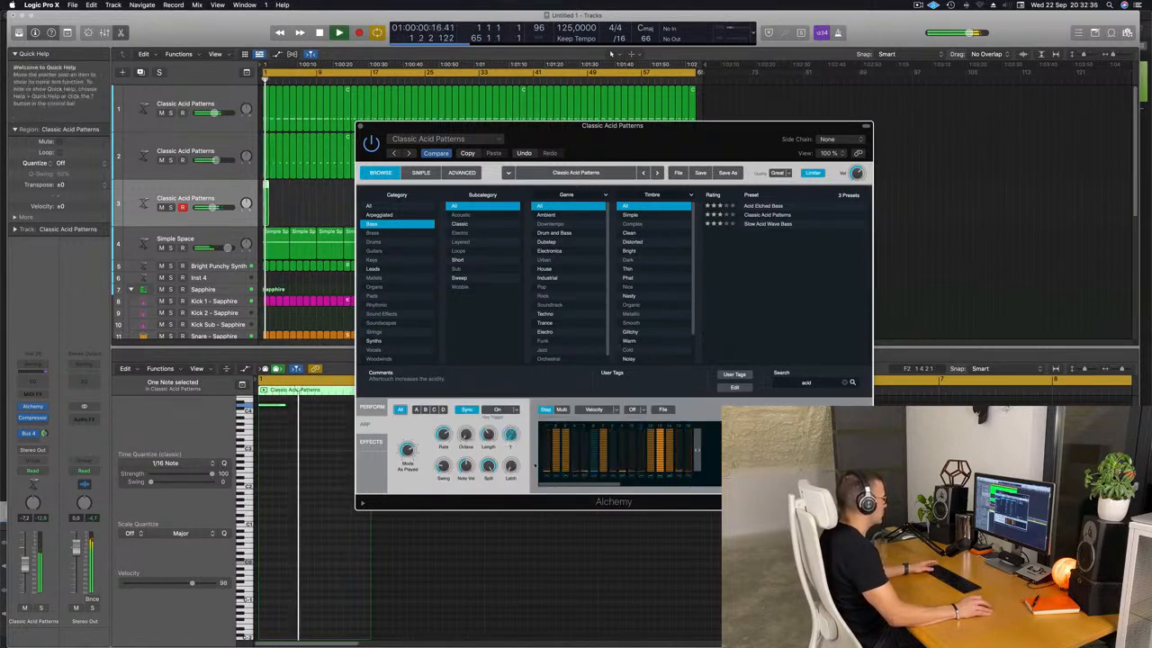
{"action": "left_click_drag", "start_coordinate": [513, 435], "coordinate": [511, 437]}
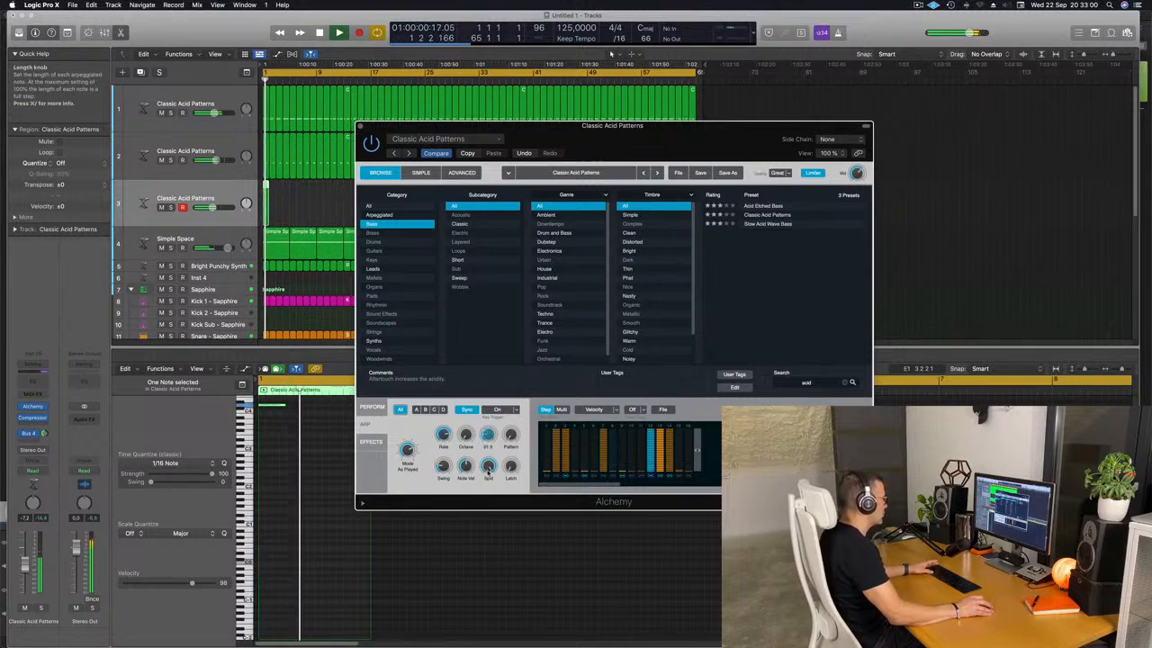
{"action": "key", "text": "space"}
{"action": "key", "text": "space"}
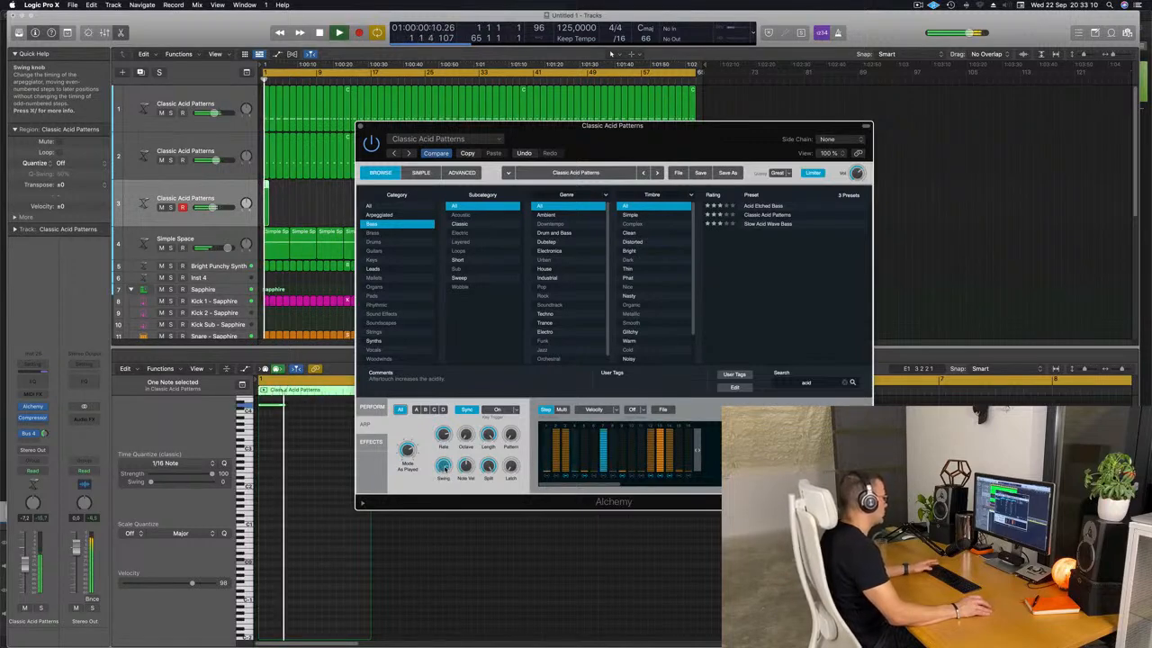
Repeat the one-bar region on the third acid track seven times to fill bars 1 to 8.
{"action": "left_click_drag", "start_coordinate": [618, 142], "coordinate": [665, 178]}
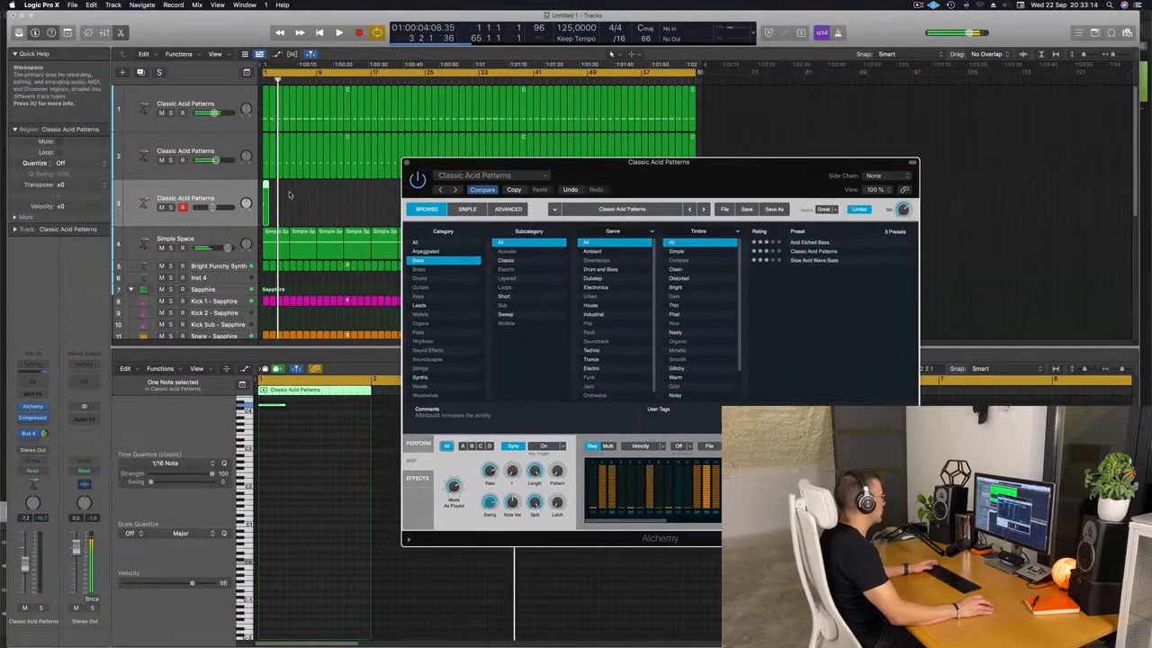
{"action": "key", "text": "super+r"}
{"action": "key", "text": "super+r"}
{"action": "key", "text": "super+r"}
{"action": "key", "text": "super+r"}
{"action": "key", "text": "super+r"}
{"action": "key", "text": "super+r"}
{"action": "key", "text": "super+r"}
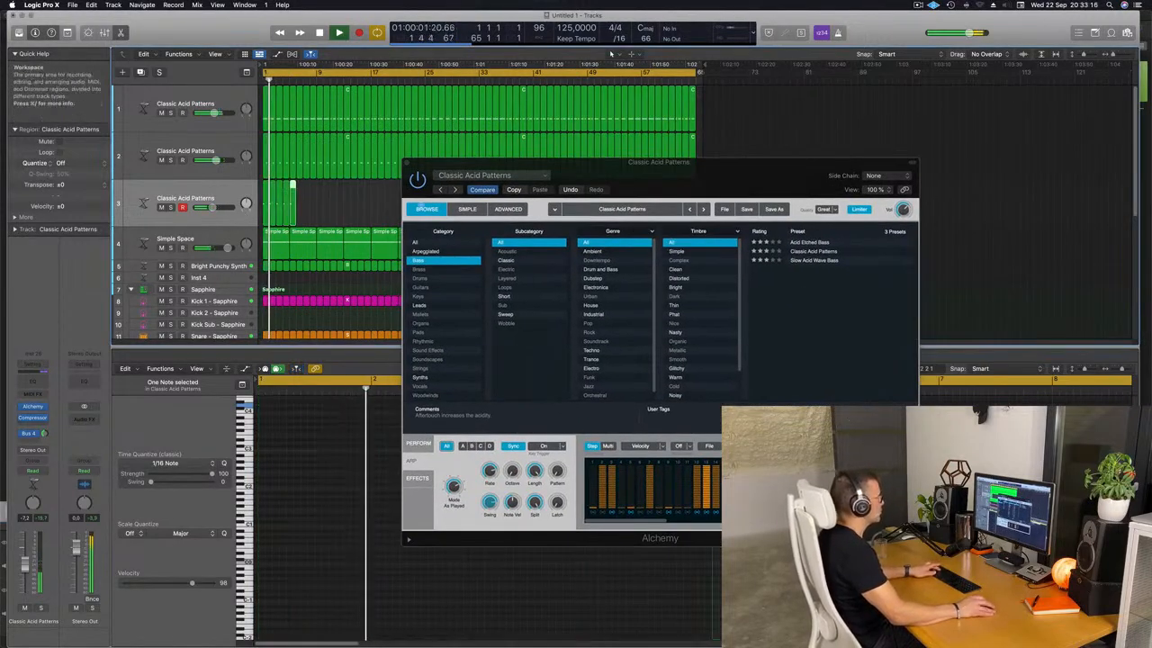
Select the eight regions on the third acid track and repeat the block seven times to fill all 64 bars.
{"action": "left_click_drag", "start_coordinate": [676, 174], "coordinate": [631, 342]}
{"action": "left_click", "coordinate": [230, 195]}
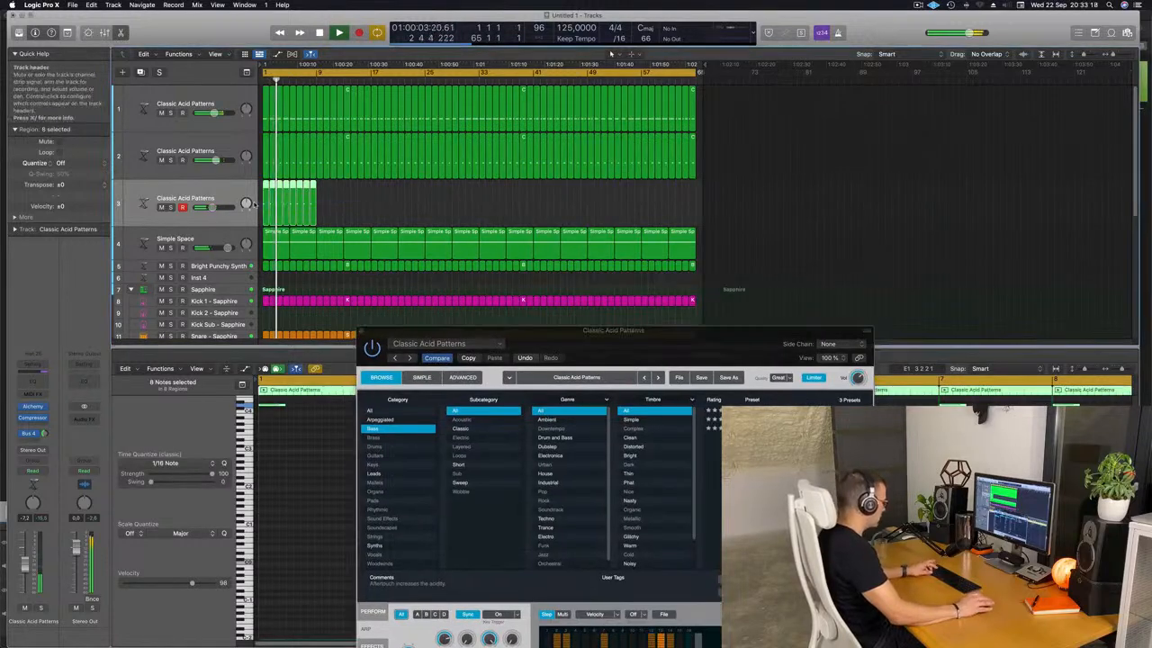
{"action": "key", "text": "super+r"}
{"action": "key", "text": "super+r"}
{"action": "key", "text": "super+r"}
{"action": "key", "text": "super+r"}
{"action": "key", "text": "super+r"}
{"action": "key", "text": "super+r"}
{"action": "key", "text": "super+r"}
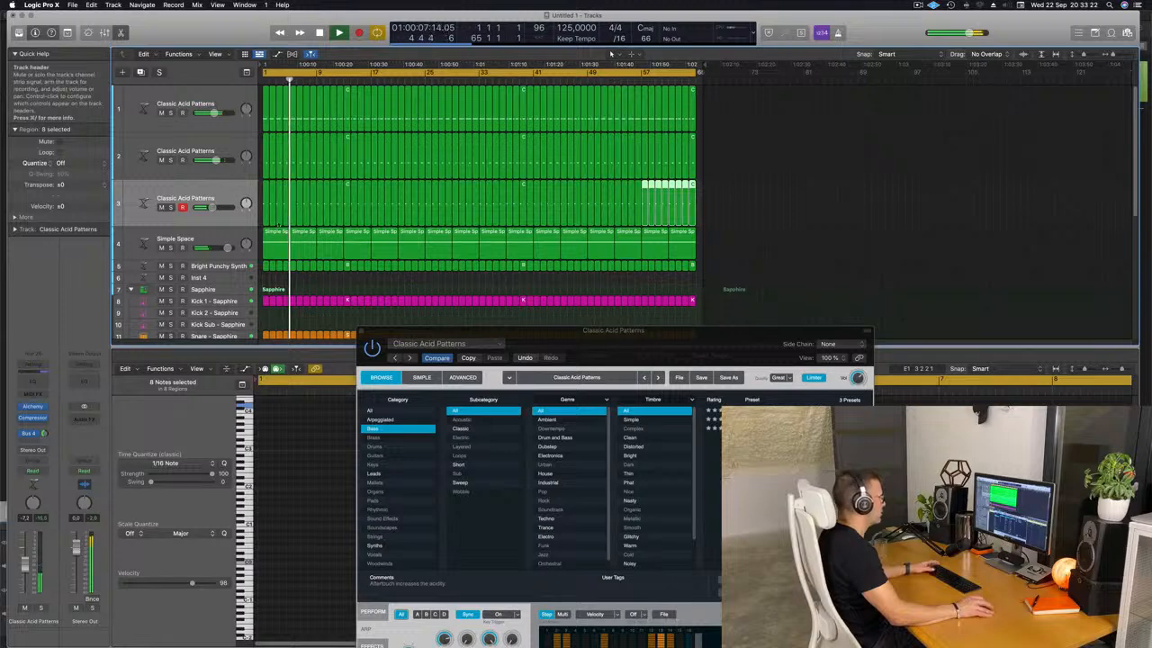
Load the Slow Acid Wave Bass preset in the third acid track's Alchemy and play the track from the start.
{"action": "left_click", "coordinate": [250, 208]}
{"action": "key", "text": "Return"}
{"action": "left_click_drag", "start_coordinate": [630, 330], "coordinate": [581, 195]}
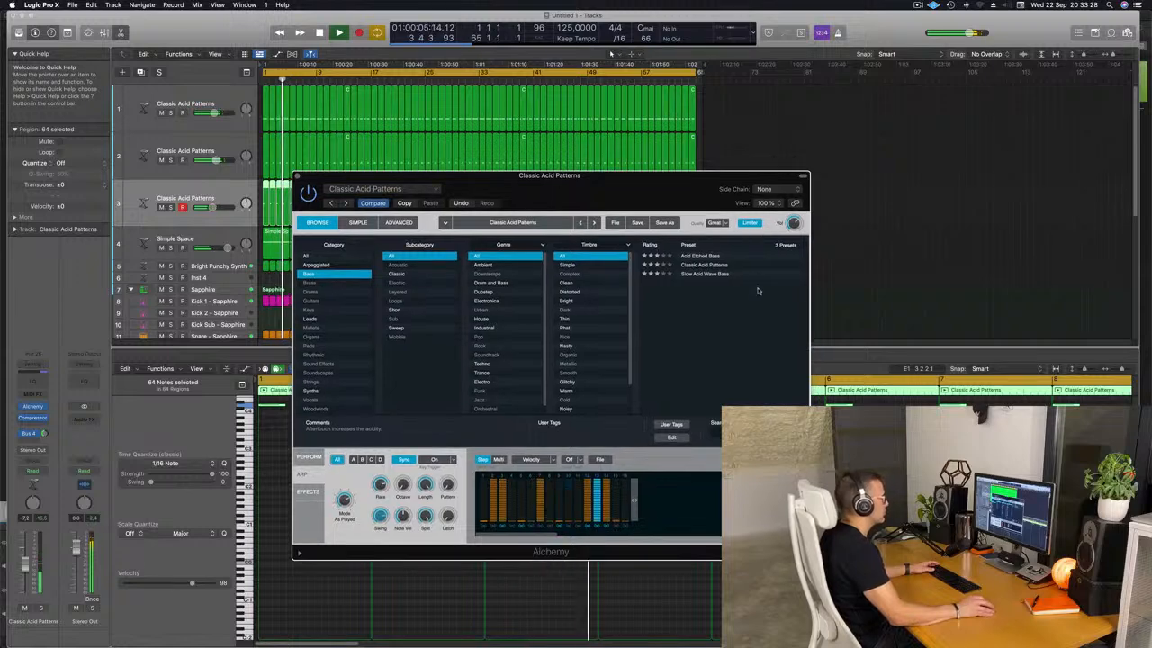
{"action": "left_click", "coordinate": [706, 275]}
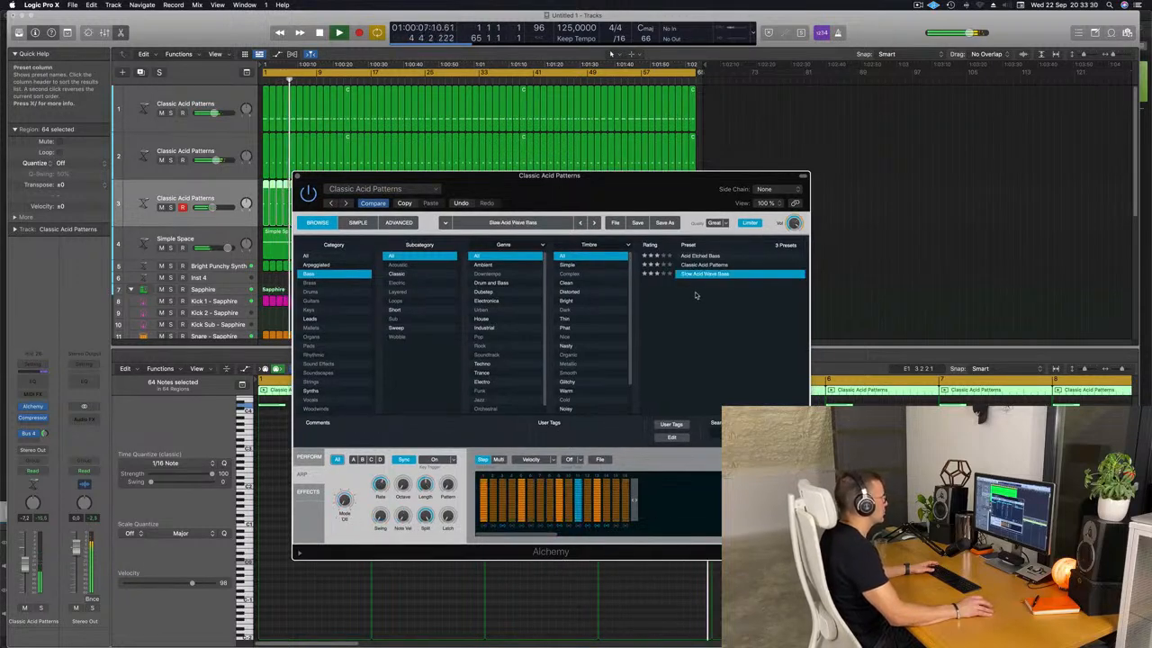
{"action": "left_click_drag", "start_coordinate": [640, 192], "coordinate": [844, 175]}
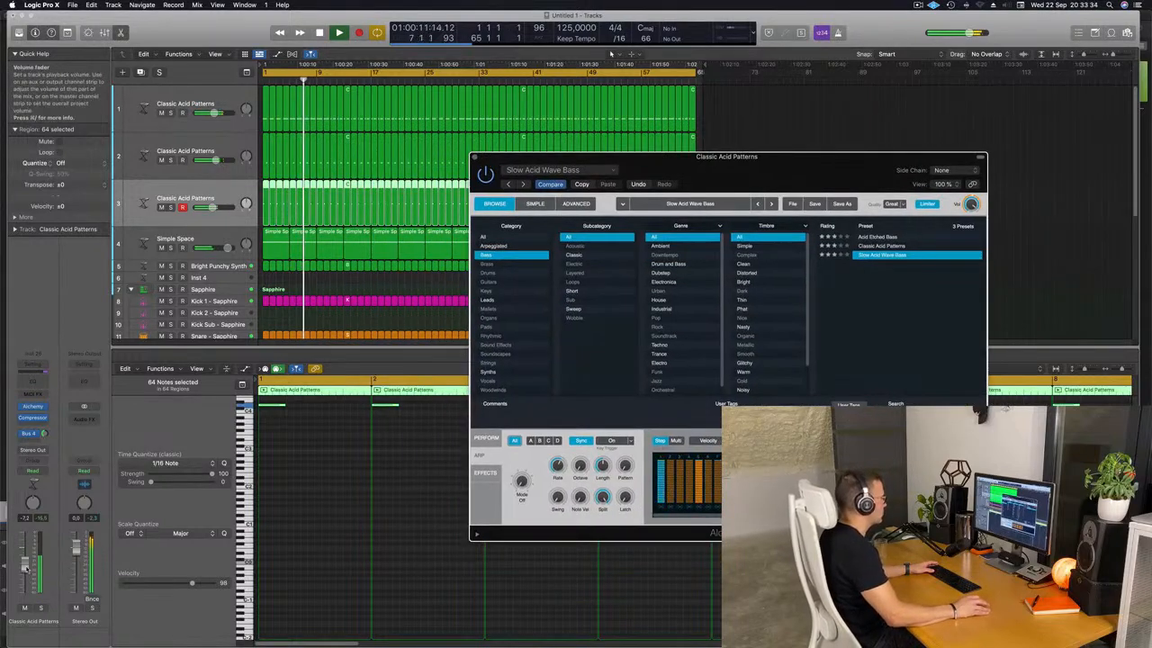
{"action": "key", "text": "space"}
Audition the performance snapshots of Slow Acid Wave Bass, select Simple and close the Alchemy window.
{"action": "left_click", "coordinate": [485, 437]}
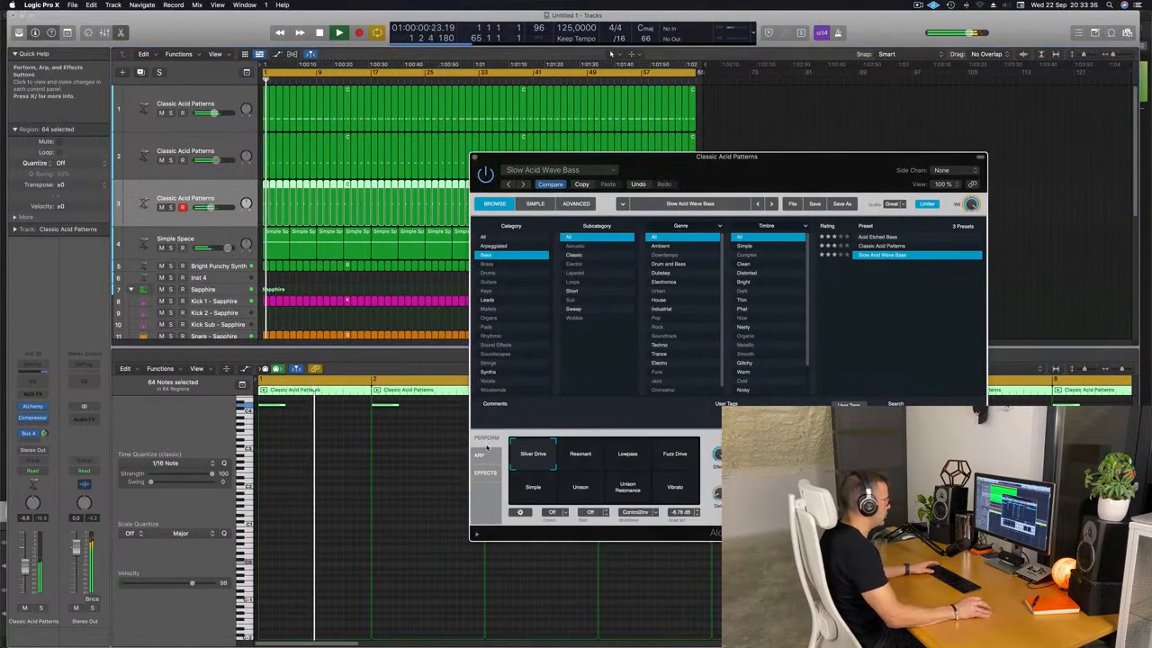
{"action": "left_click", "coordinate": [631, 459]}
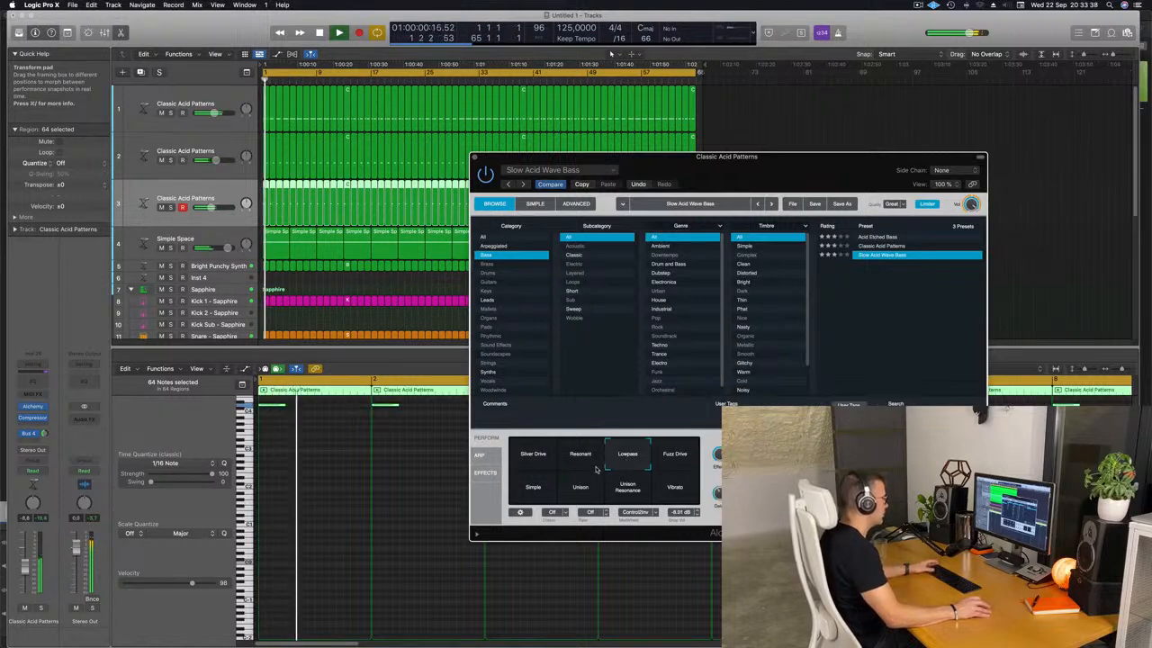
{"action": "left_click", "coordinate": [580, 460]}
{"action": "left_click", "coordinate": [630, 493]}
{"action": "left_click", "coordinate": [670, 493]}
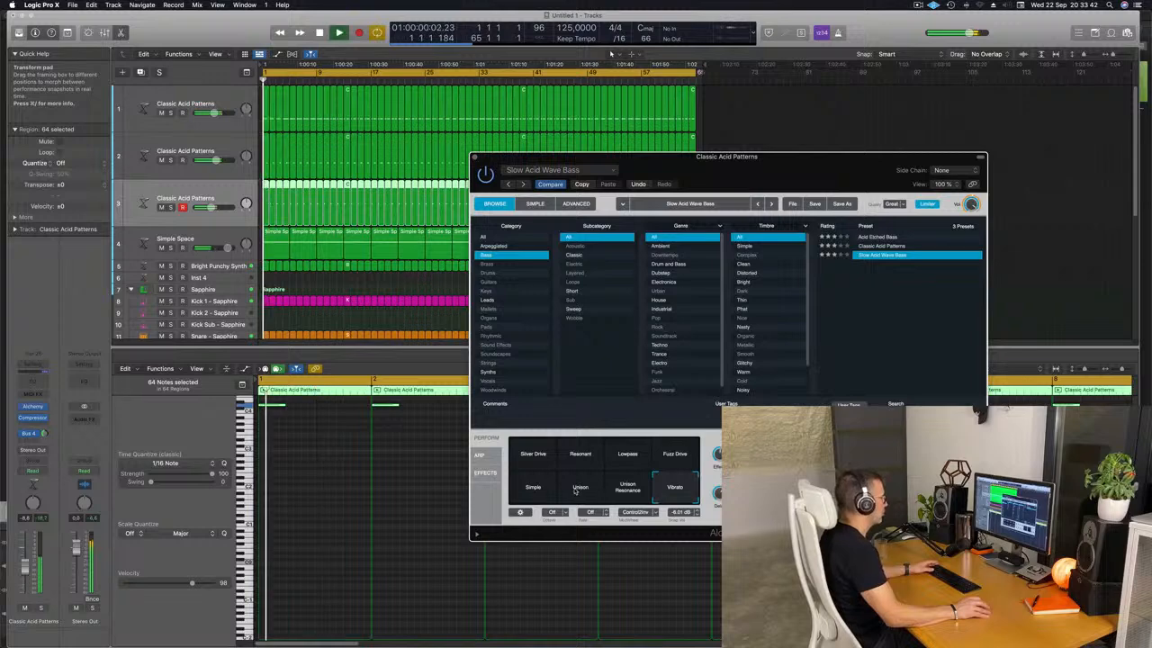
{"action": "left_click", "coordinate": [576, 492]}
{"action": "left_click", "coordinate": [535, 493]}
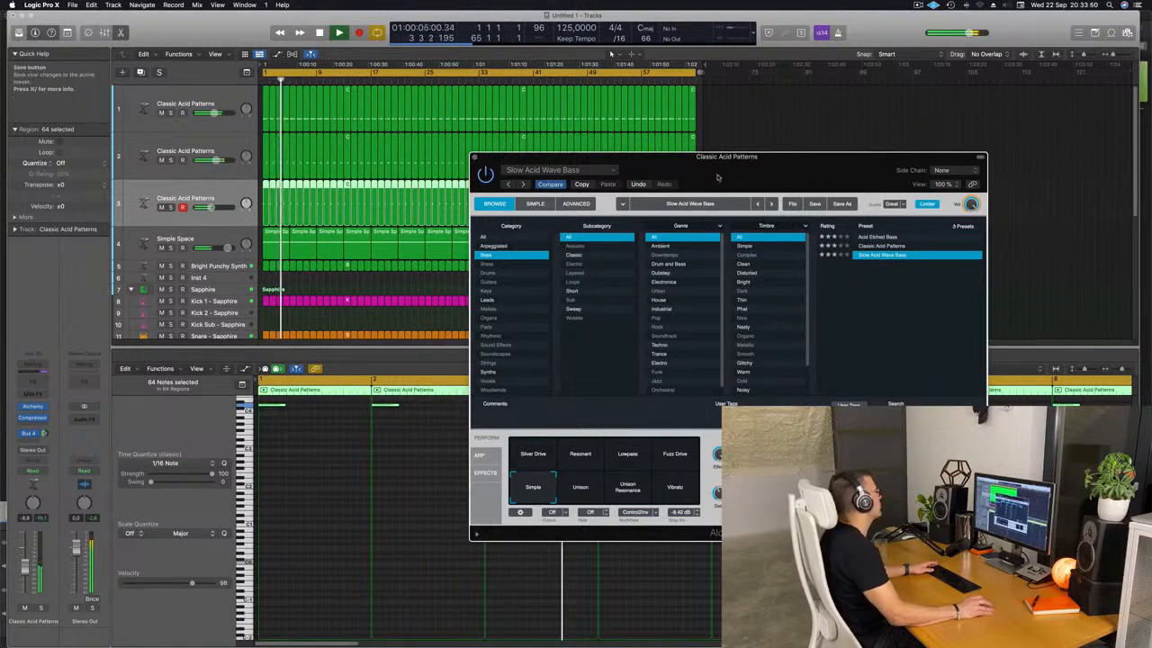
{"action": "left_click_drag", "start_coordinate": [473, 159], "coordinate": [361, 165]}
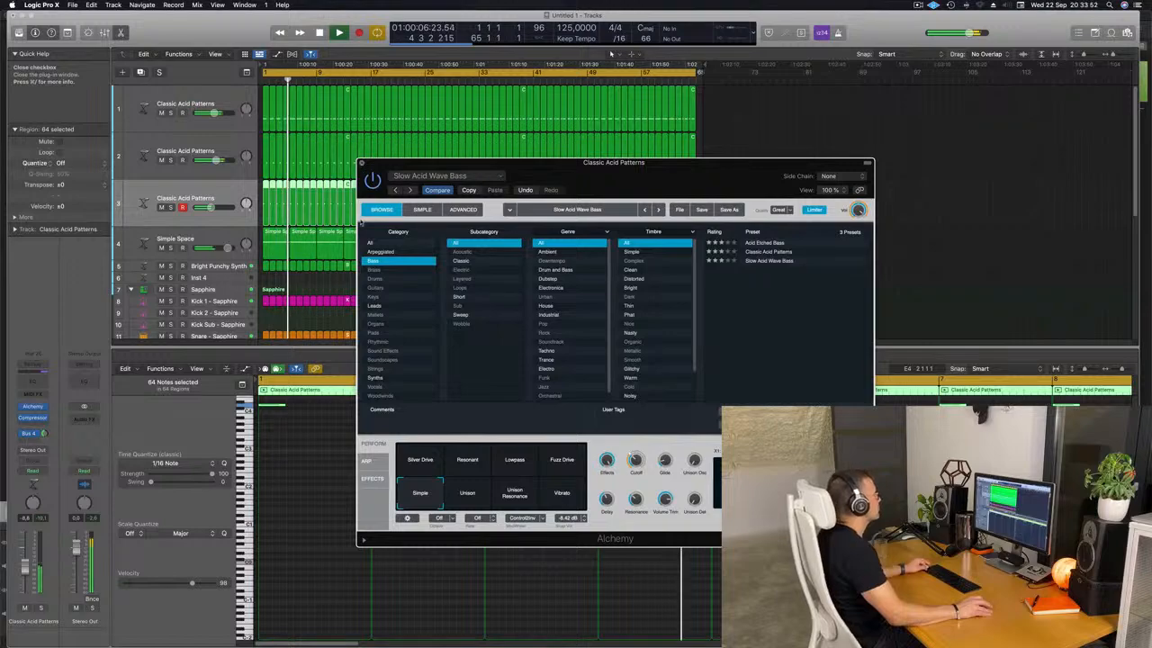
{"action": "left_click", "coordinate": [361, 163]}
Open Alchemy on the first acid track and mute the second and third acid tracks.
{"action": "key", "text": "z"}
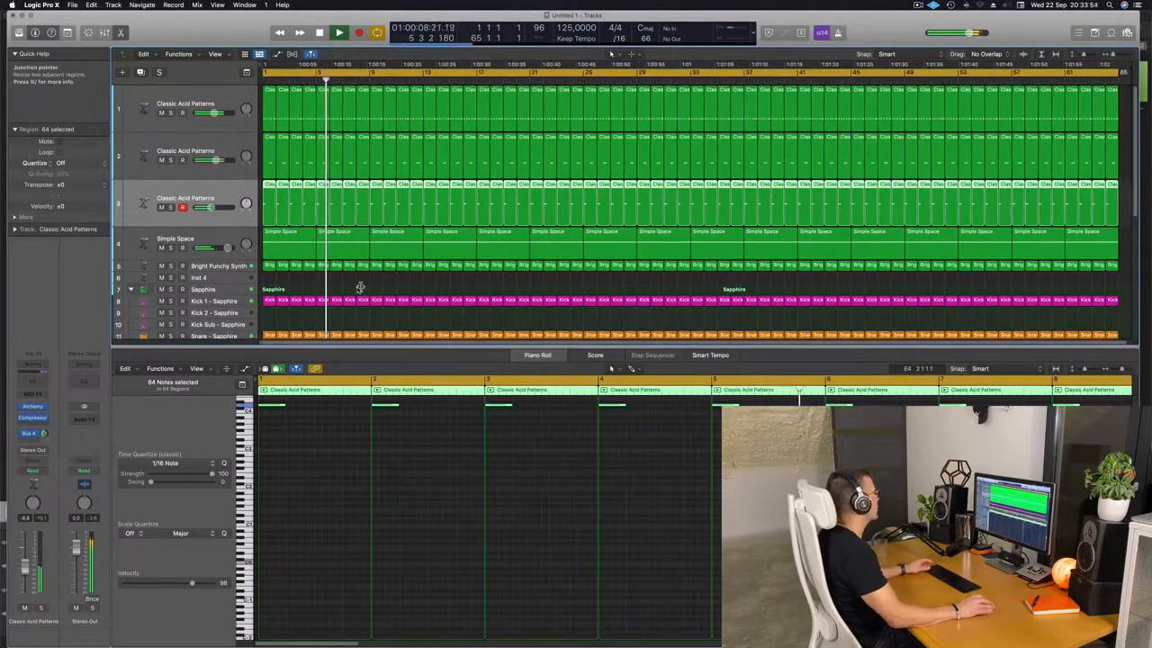
{"action": "left_click", "coordinate": [225, 93]}
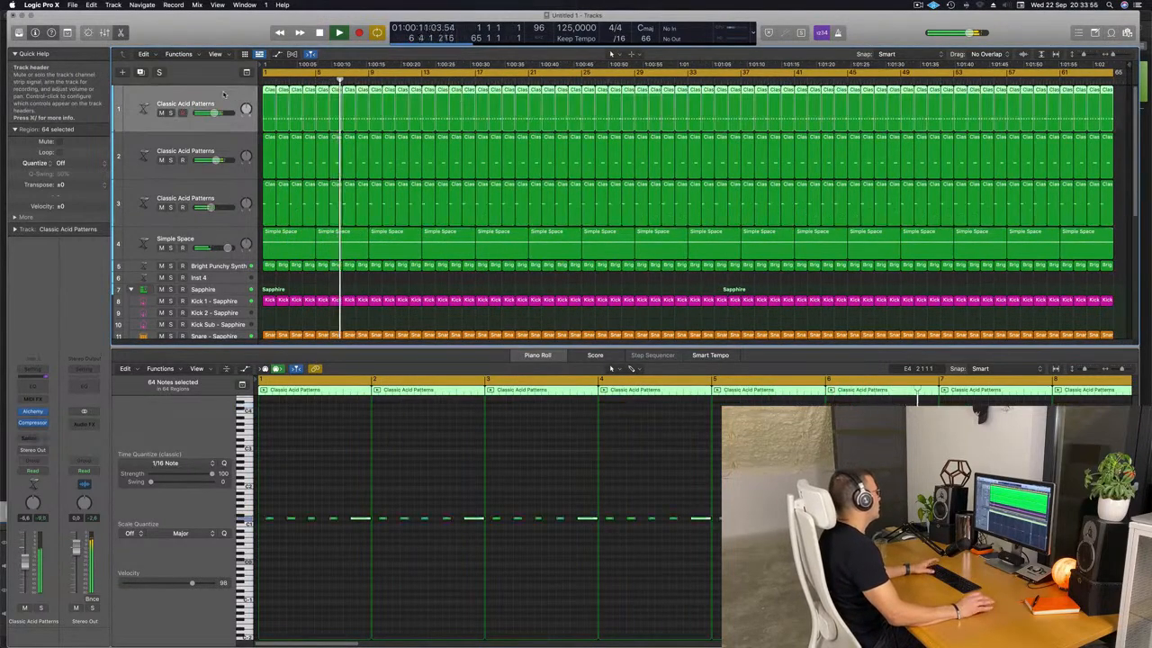
{"action": "left_click", "coordinate": [32, 412]}
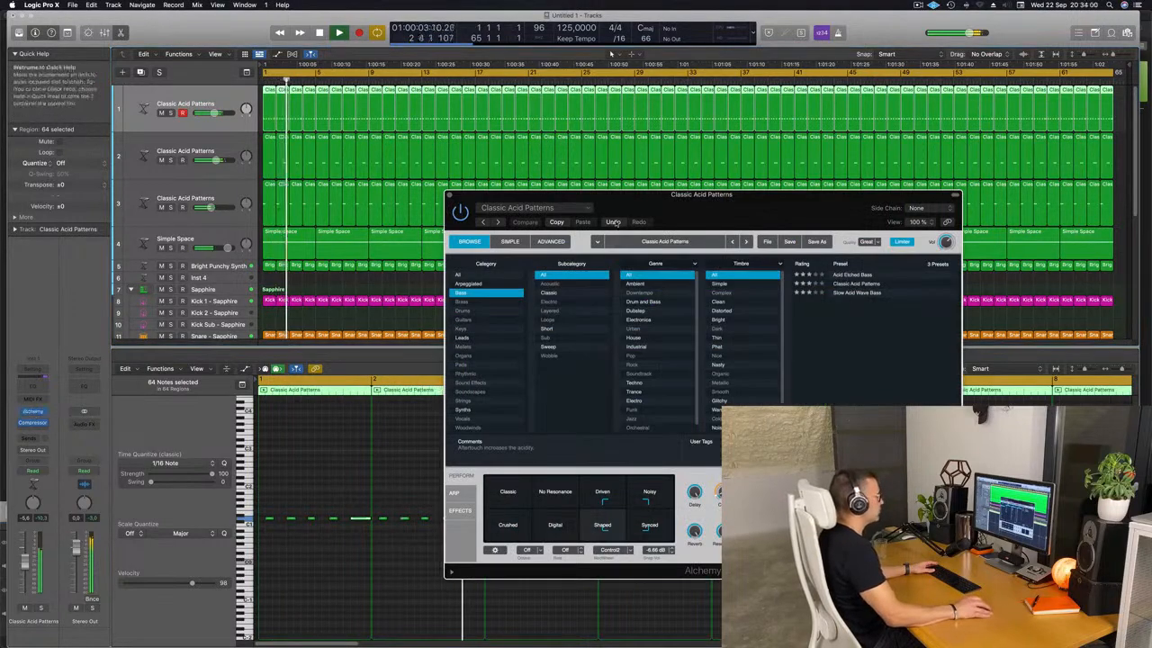
{"action": "left_click_drag", "start_coordinate": [725, 217], "coordinate": [716, 184]}
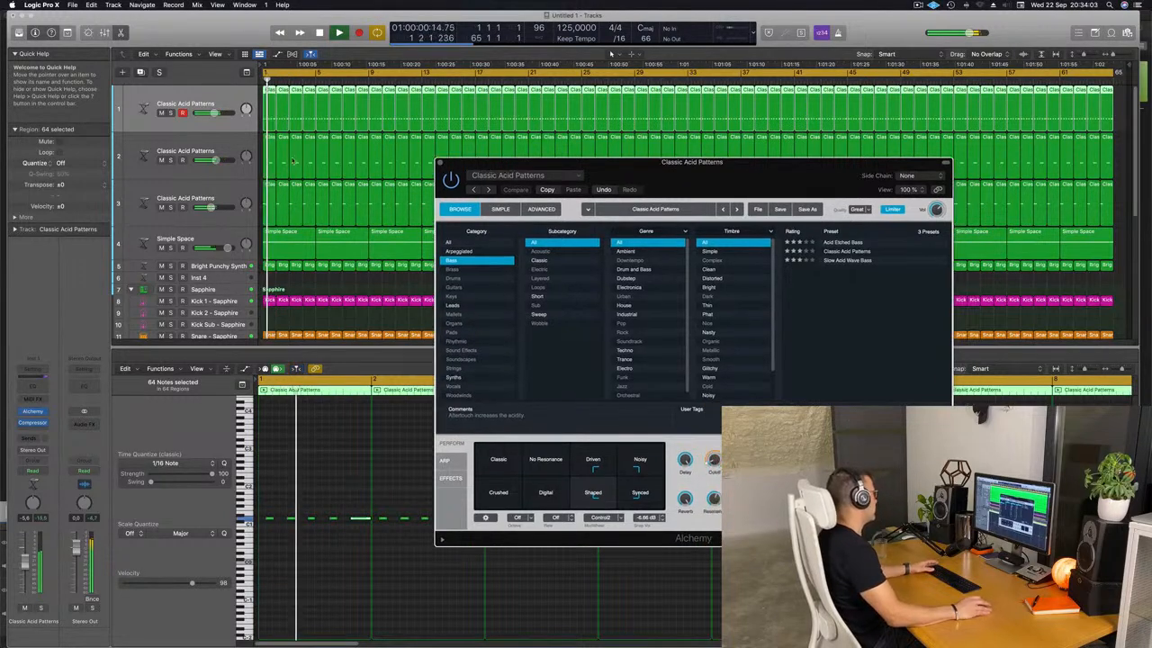
{"action": "left_click", "coordinate": [162, 161]}
{"action": "left_click", "coordinate": [162, 207]}
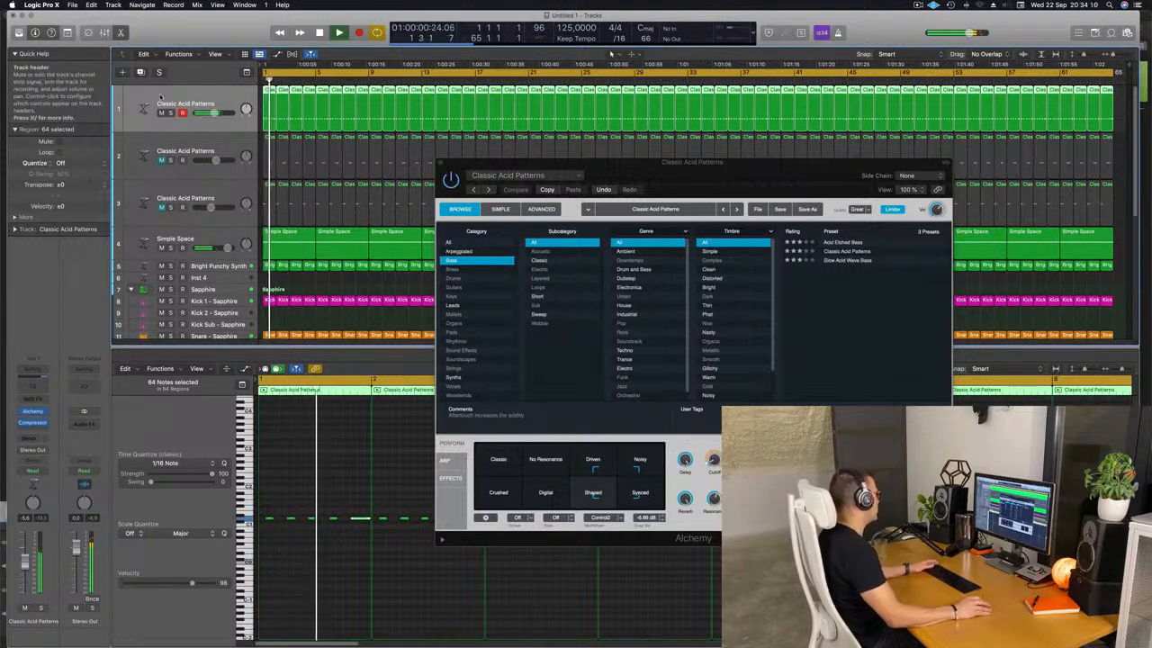
Set the first acid track's automation mode to Touch, record a Cutoff knob movement in Alchemy and close its window.
{"action": "left_click", "coordinate": [33, 471]}
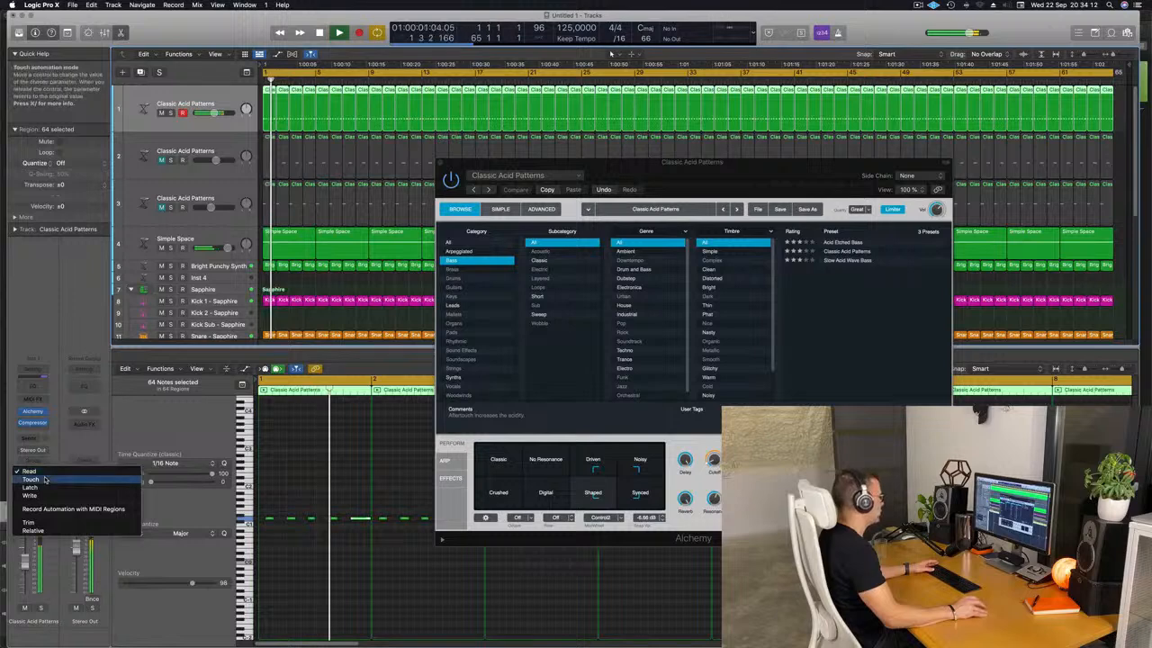
{"action": "left_click", "coordinate": [30, 479]}
{"action": "left_click_drag", "start_coordinate": [715, 461], "coordinate": [718, 453]}
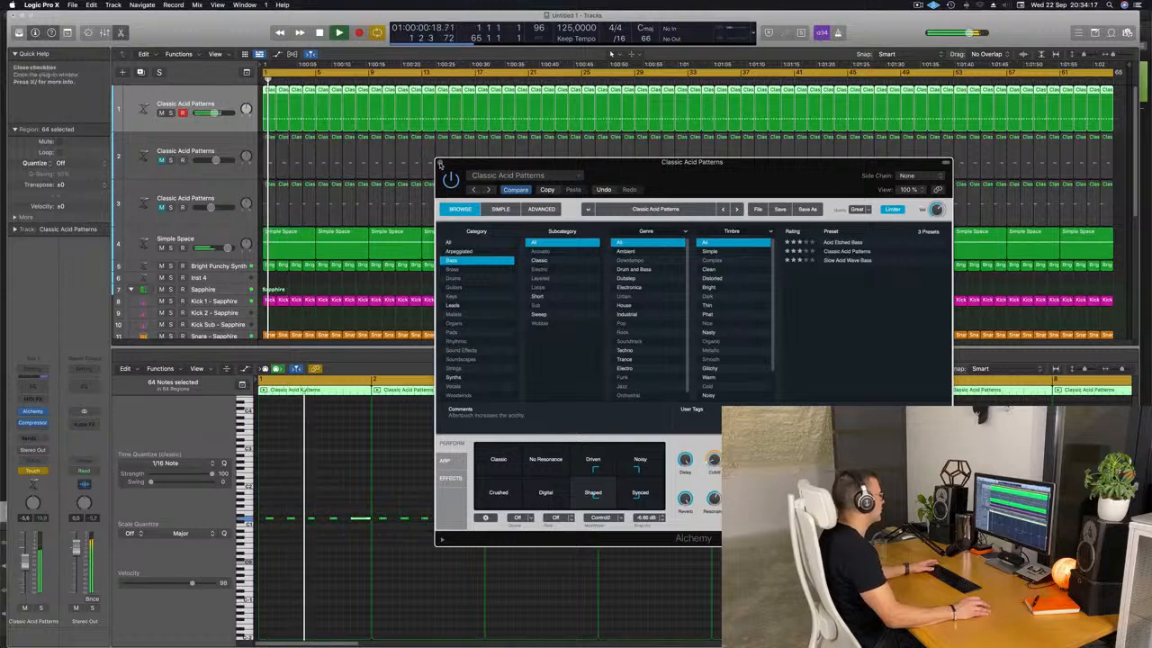
{"action": "left_click", "coordinate": [440, 163]}
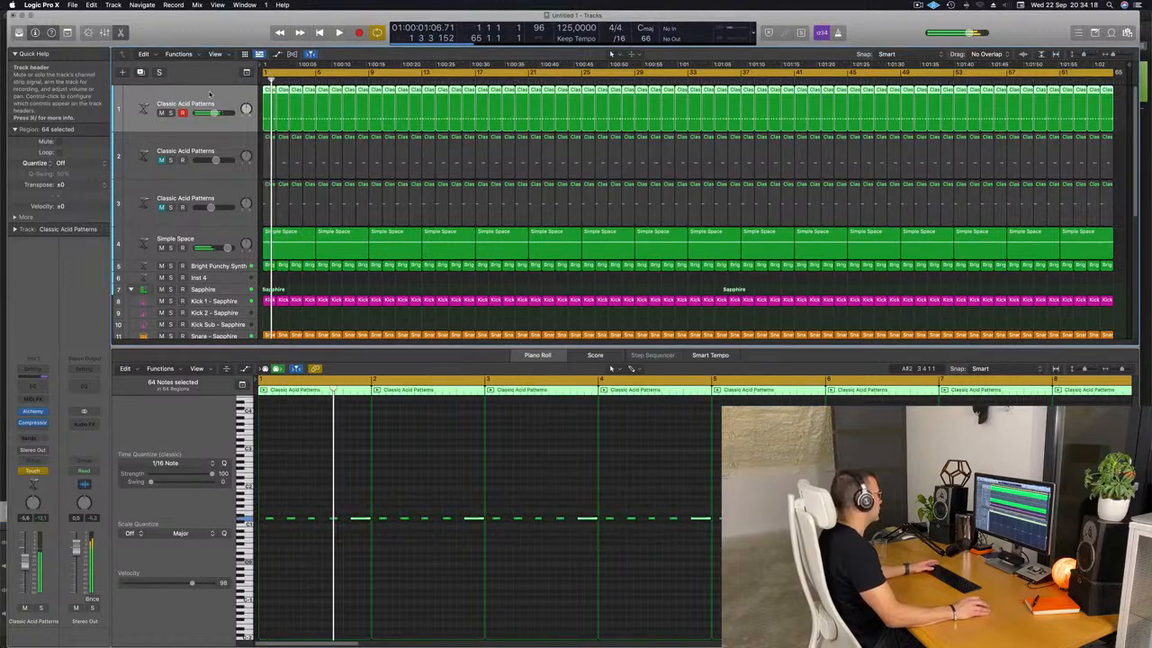
Show track automation, set the first acid track to Read mode and display its Alchemy Cutoff curve in a single lane.
{"action": "key", "text": "a"}
{"action": "key", "text": "z"}
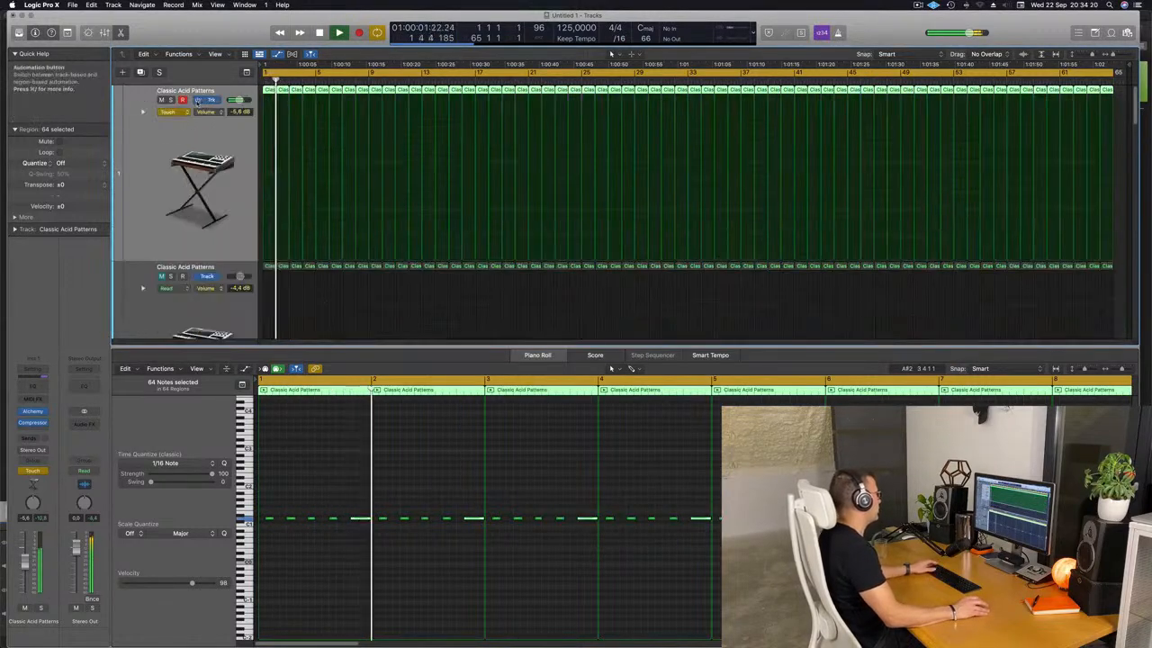
{"action": "left_click", "coordinate": [172, 112]}
{"action": "left_click", "coordinate": [170, 119]}
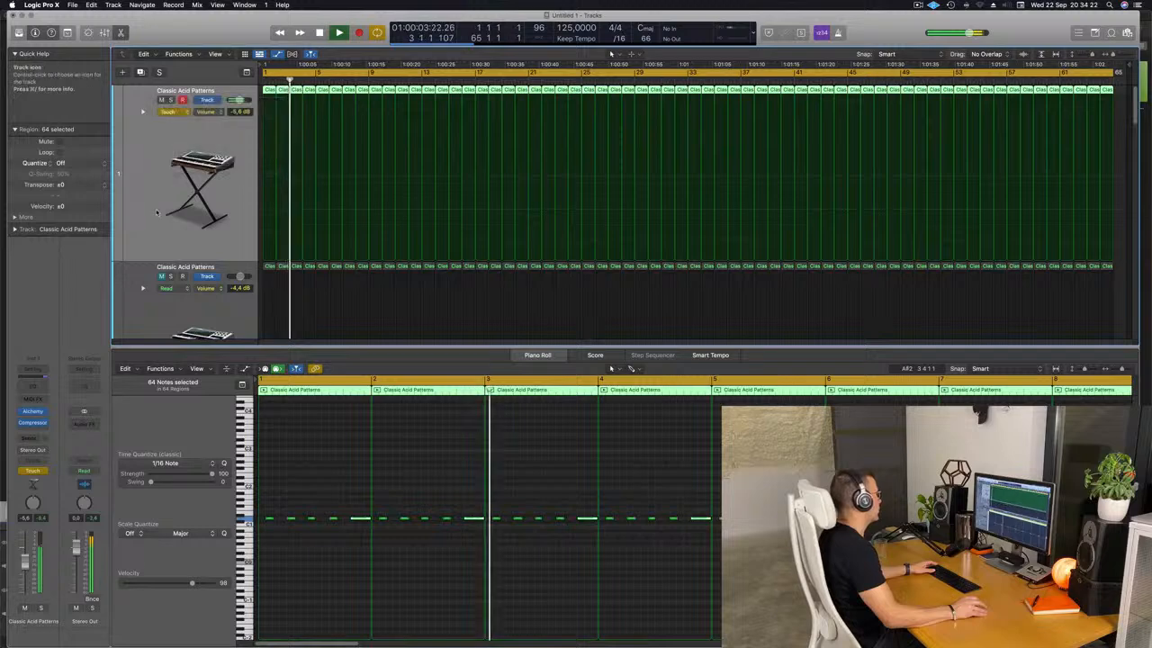
{"action": "scroll", "coordinate": [171, 162], "scroll_direction": "down", "scroll_amount": 3}
{"action": "scroll", "coordinate": [153, 162], "scroll_direction": "up", "scroll_amount": 3}
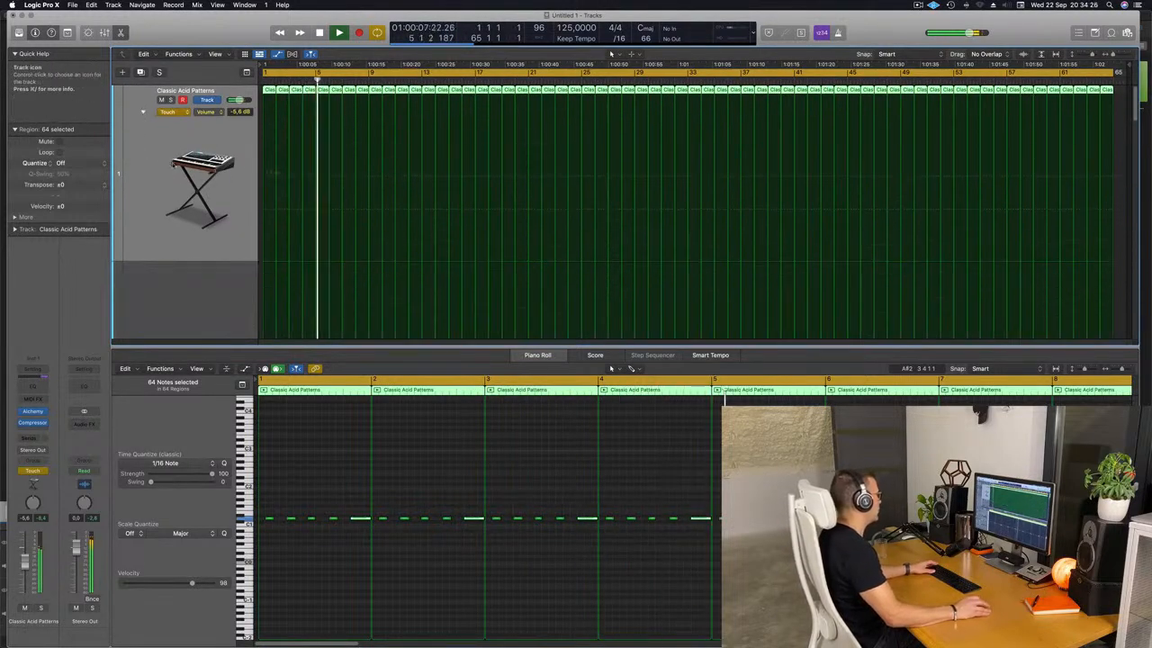
{"action": "left_click", "coordinate": [168, 111]}
{"action": "left_click", "coordinate": [168, 102]}
{"action": "left_click", "coordinate": [200, 112]}
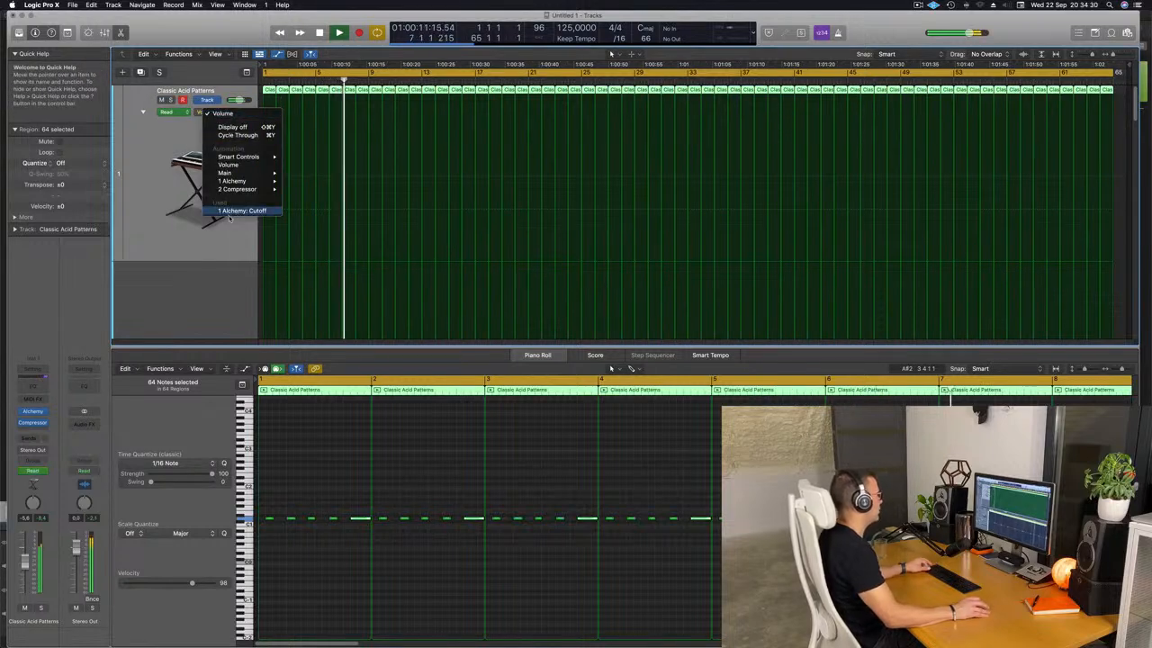
{"action": "left_click", "coordinate": [235, 211]}
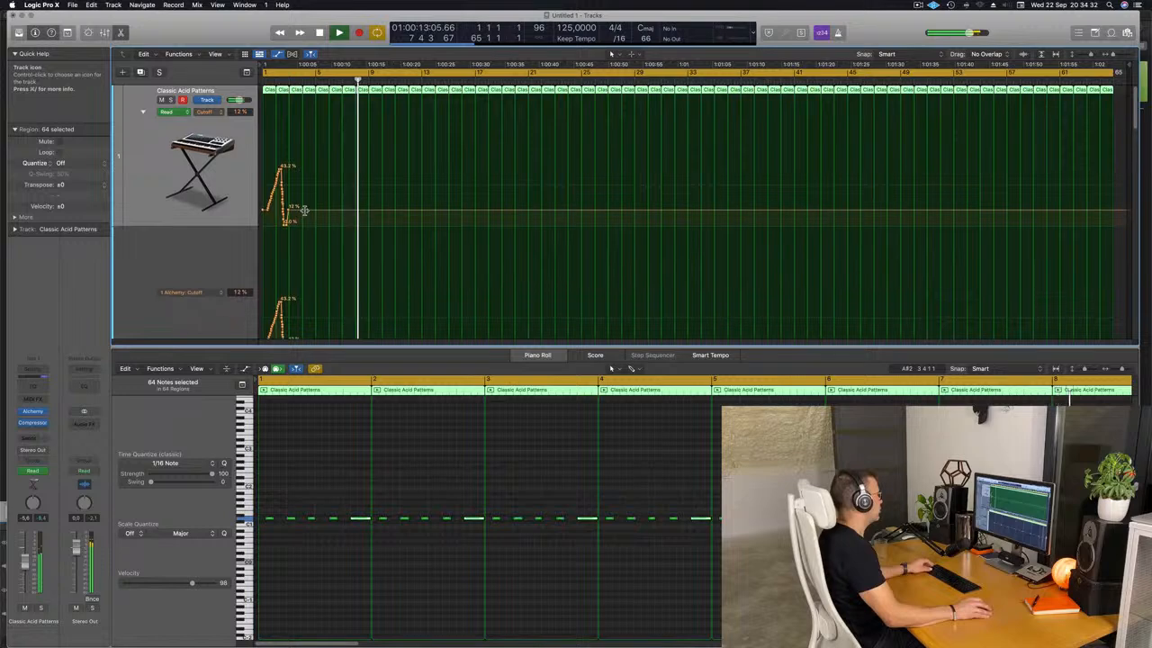
{"action": "left_click", "coordinate": [143, 112]}
Shape the first acid track's Cutoff automation to rise to 33.4 % at bar 5 and fall back near bar 9.
{"action": "key", "text": "space"}
{"action": "left_click", "coordinate": [316, 212]}
{"action": "left_click_drag", "start_coordinate": [316, 212], "coordinate": [317, 180]}
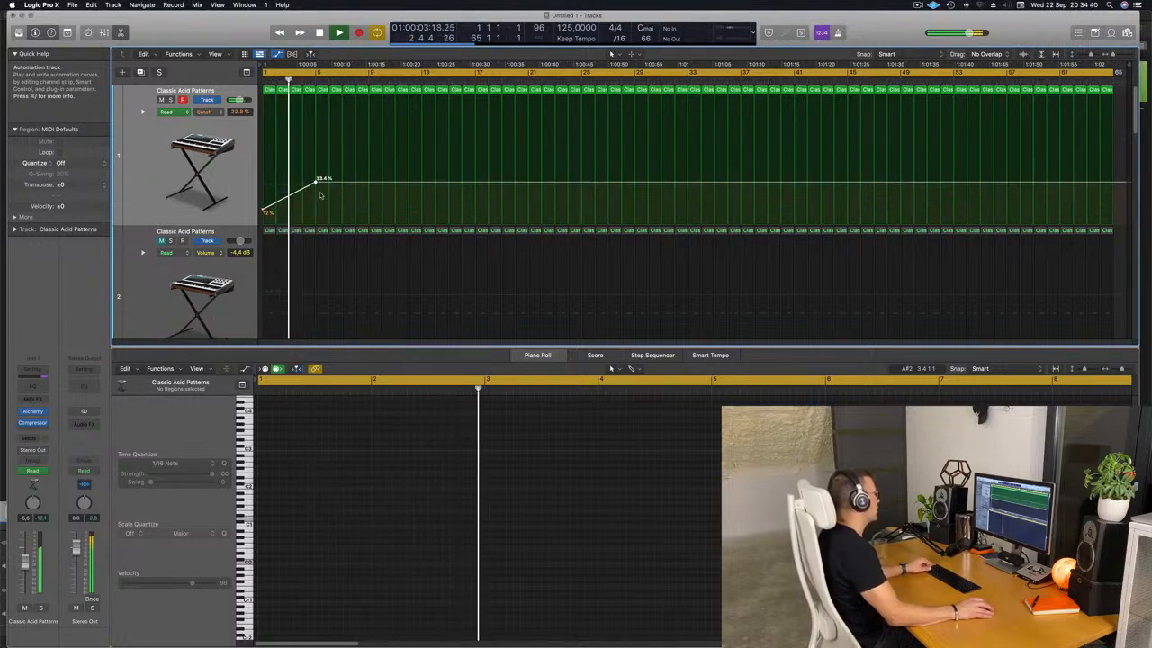
{"action": "left_click", "coordinate": [355, 182]}
{"action": "left_click_drag", "start_coordinate": [355, 182], "coordinate": [368, 211]}
Add a Bus 4 send to the Simple Space track and raise its send level.
{"action": "scroll", "coordinate": [356, 211], "scroll_direction": "down", "scroll_amount": 3}
{"action": "scroll", "coordinate": [363, 225], "scroll_direction": "down", "scroll_amount": 4}
{"action": "scroll", "coordinate": [382, 220], "scroll_direction": "up", "scroll_amount": 3}
{"action": "scroll", "coordinate": [327, 213], "scroll_direction": "down", "scroll_amount": 5}
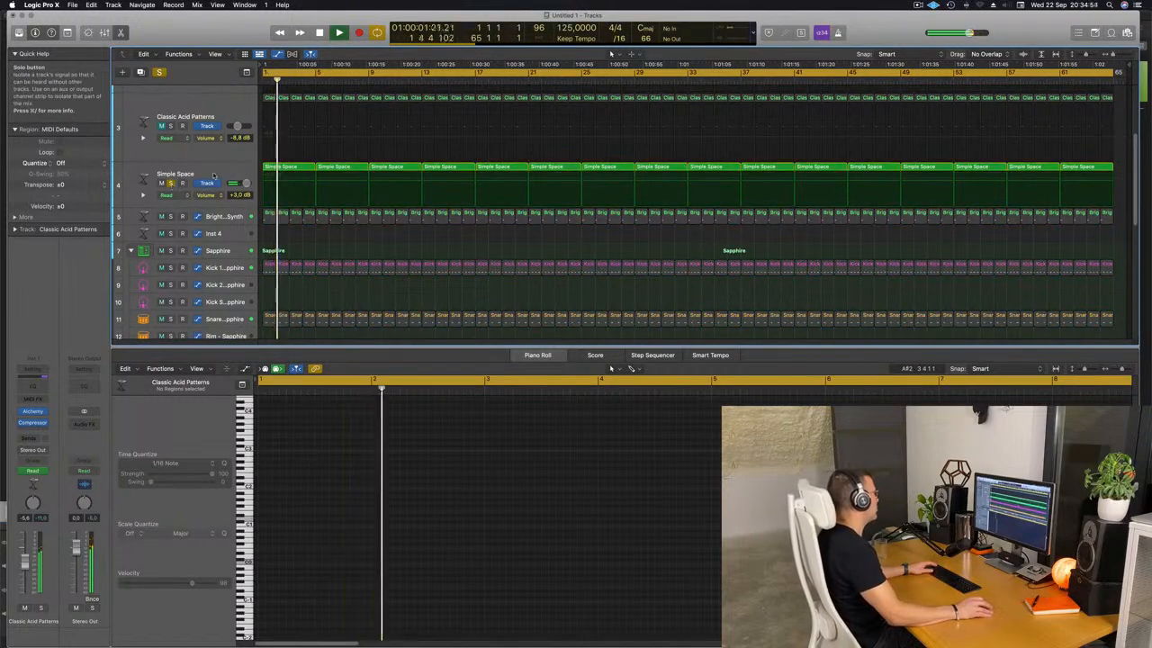
{"action": "left_click", "coordinate": [180, 175]}
{"action": "left_click", "coordinate": [36, 440]}
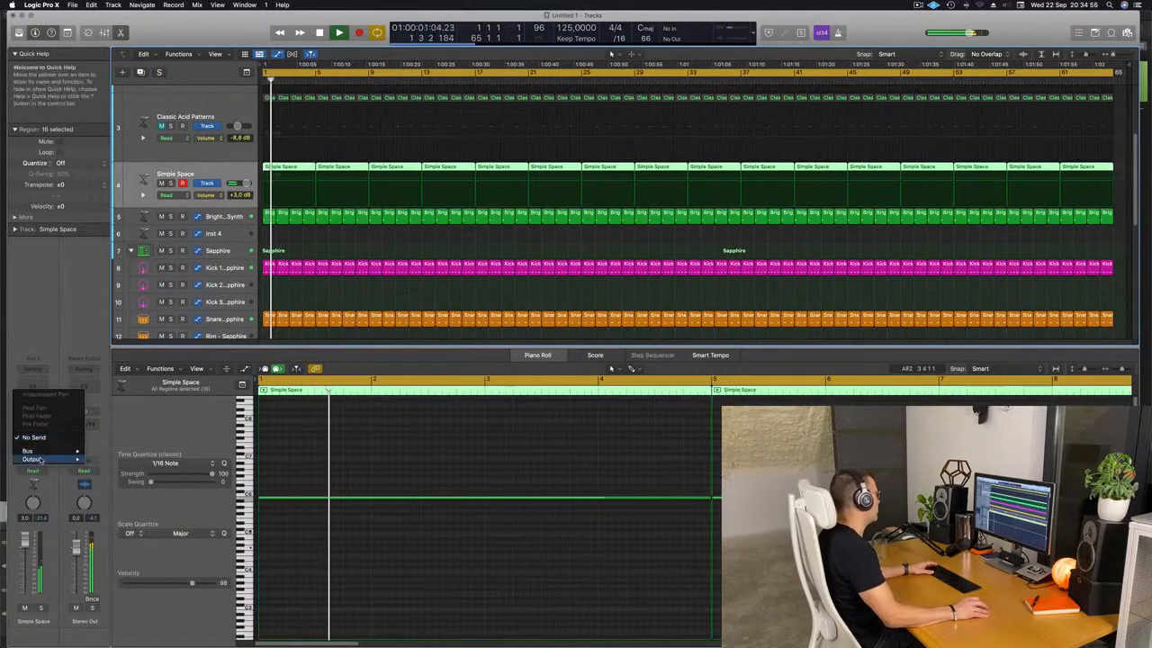
{"action": "mouse_move", "coordinate": [53, 451]}
{"action": "left_click", "coordinate": [122, 352]}
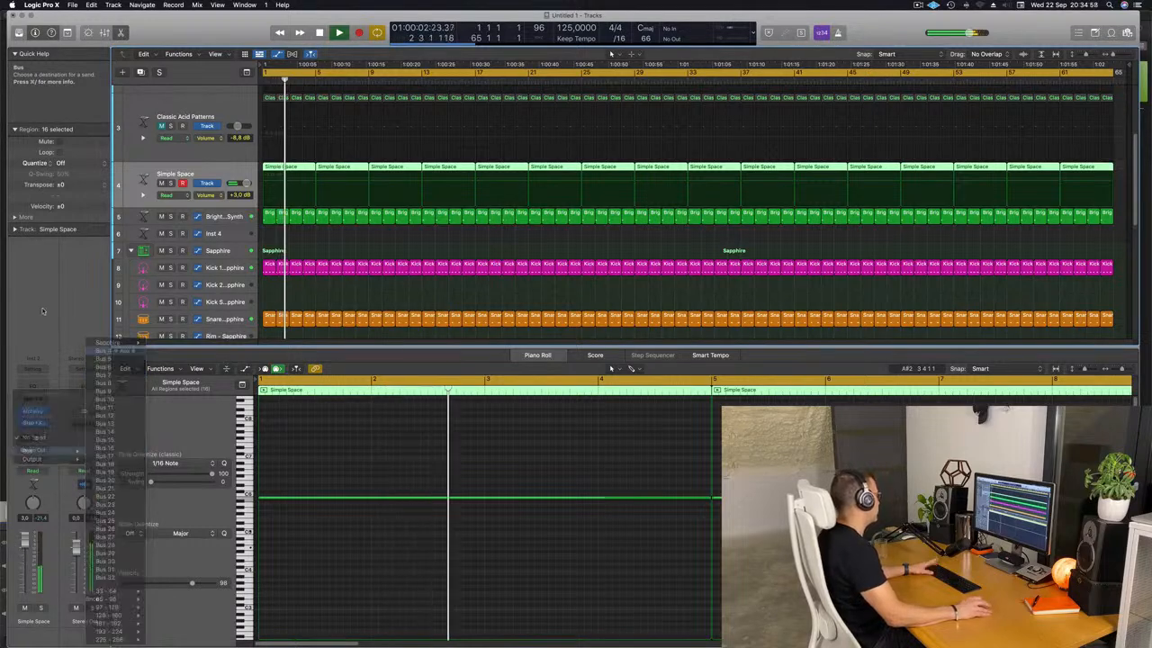
{"action": "left_click_drag", "start_coordinate": [48, 435], "coordinate": [47, 435]}
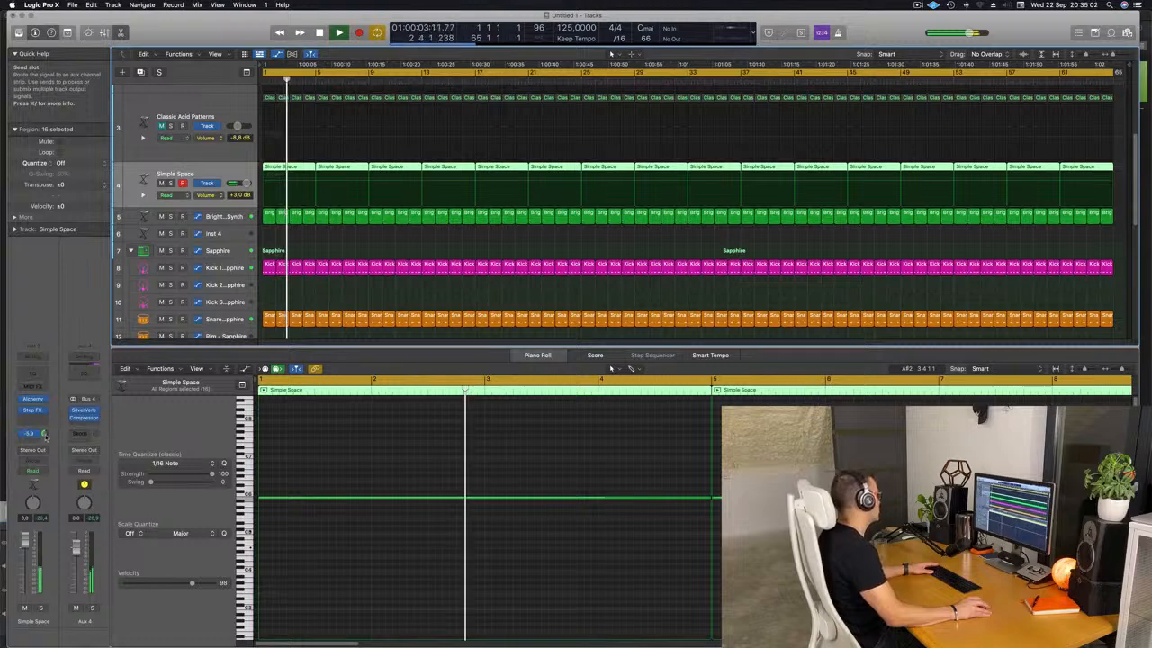
Add a Bus 4 send to the Clap 2 - Sapphire track, adjust its send level and replay from the start.
{"action": "scroll", "coordinate": [317, 304], "scroll_direction": "down", "scroll_amount": 3}
{"action": "scroll", "coordinate": [317, 304], "scroll_direction": "down", "scroll_amount": 4}
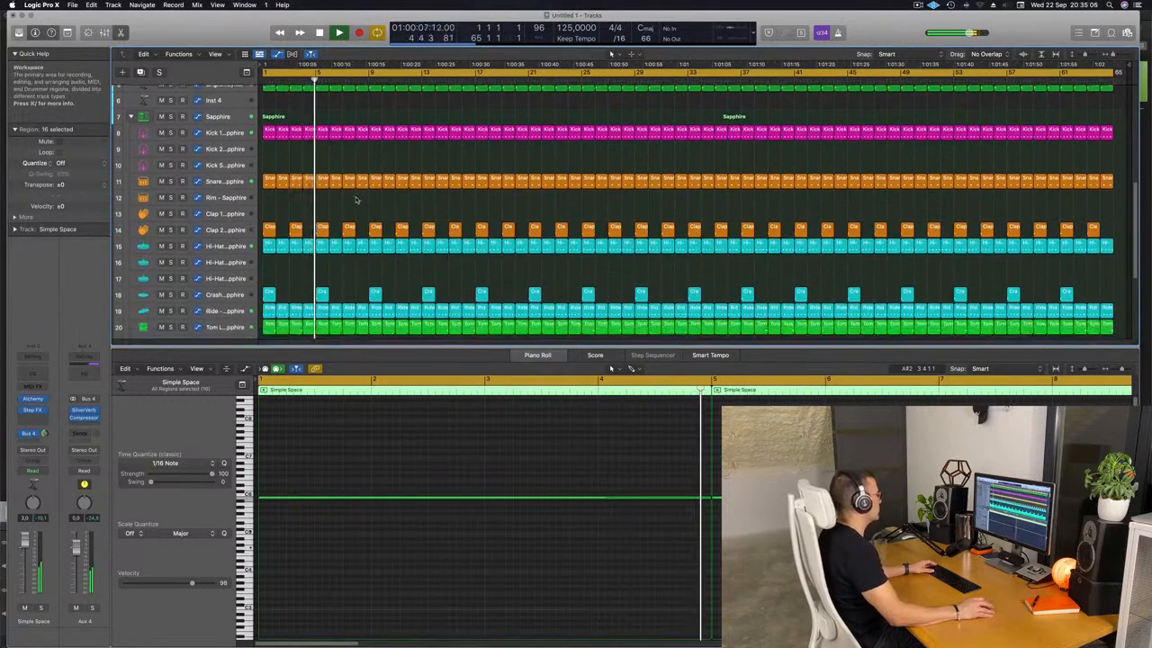
{"action": "left_click", "coordinate": [216, 229]}
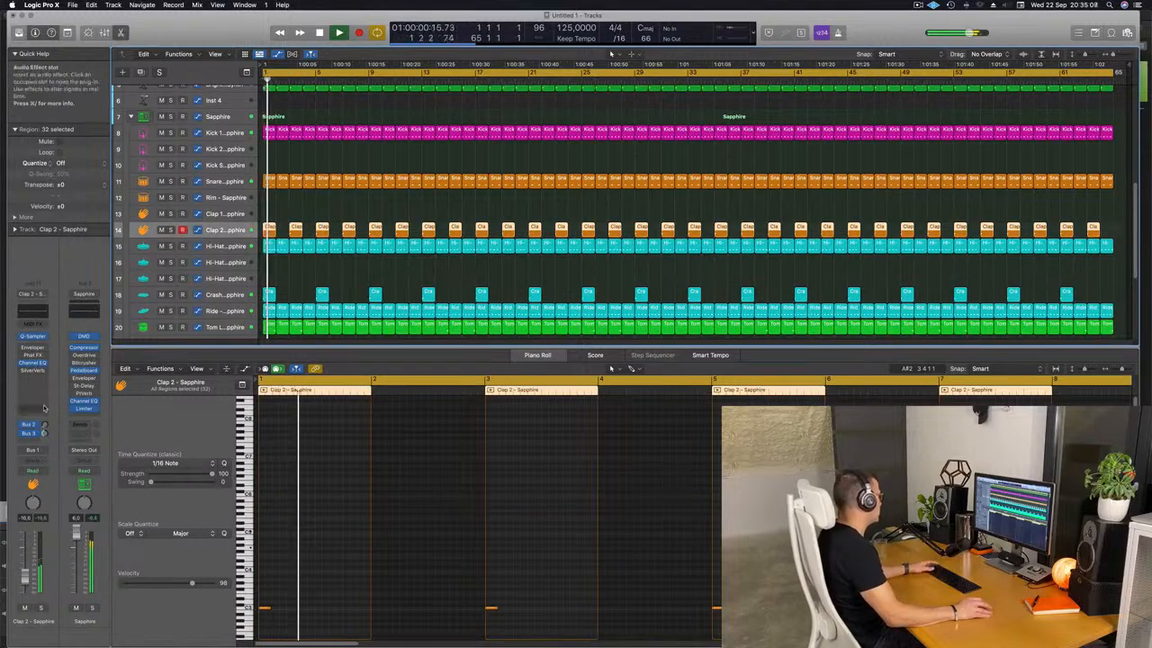
{"action": "left_click", "coordinate": [27, 448]}
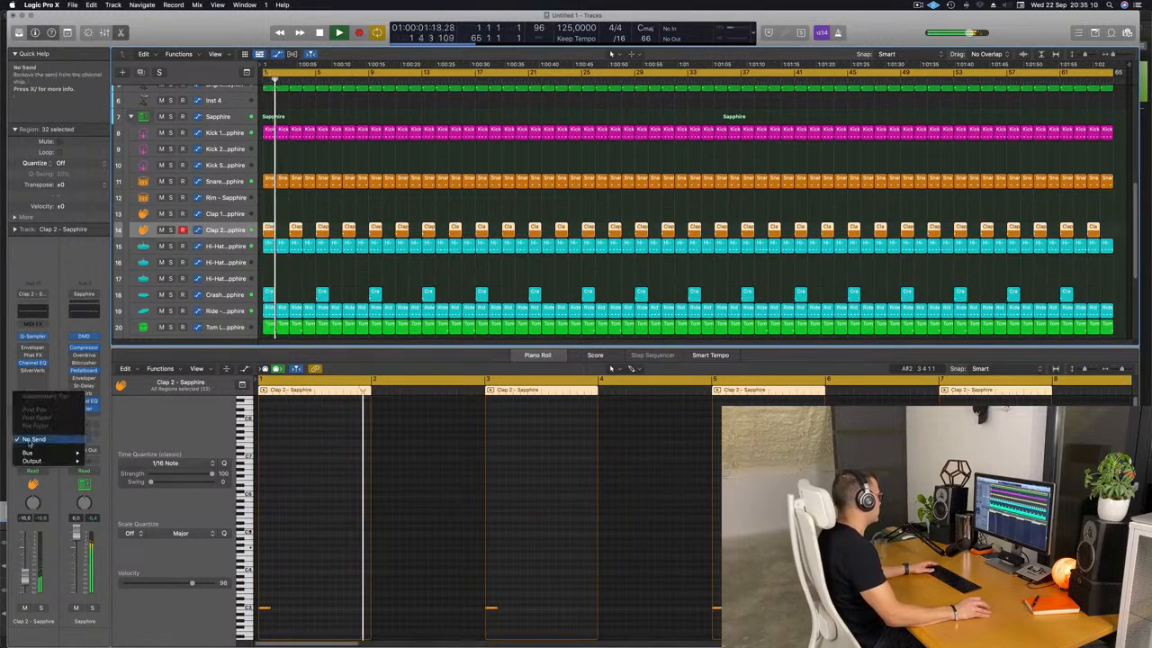
{"action": "mouse_move", "coordinate": [36, 453]}
{"action": "left_click", "coordinate": [117, 350]}
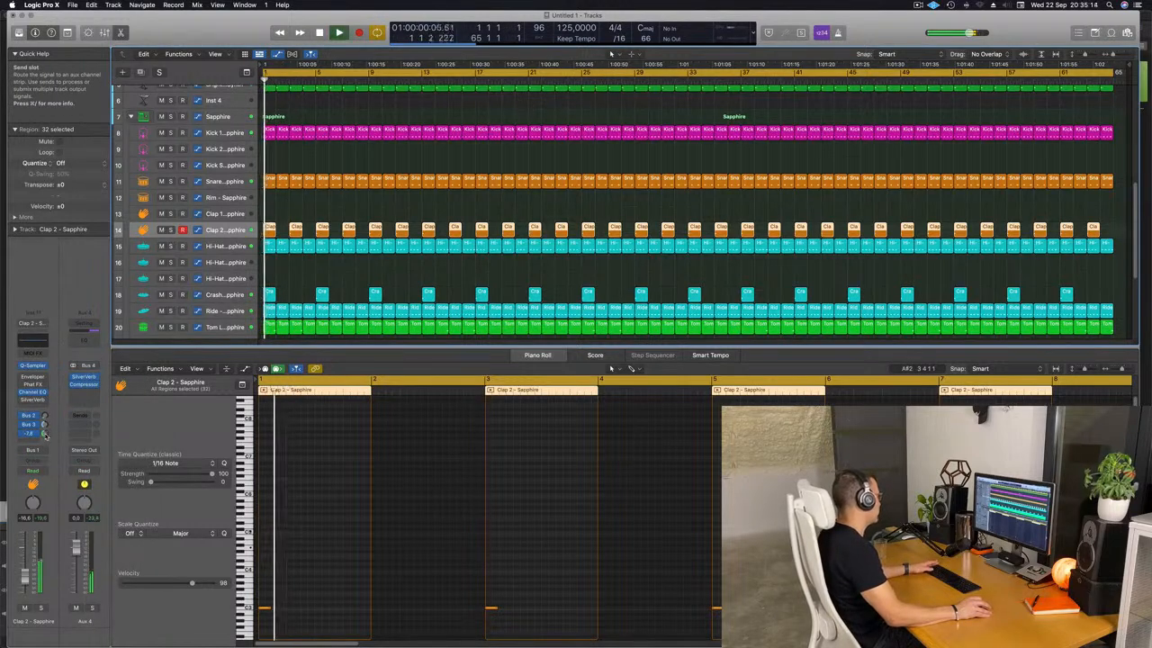
{"action": "left_click_drag", "start_coordinate": [47, 433], "coordinate": [47, 437]}
{"action": "key", "text": "Return"}
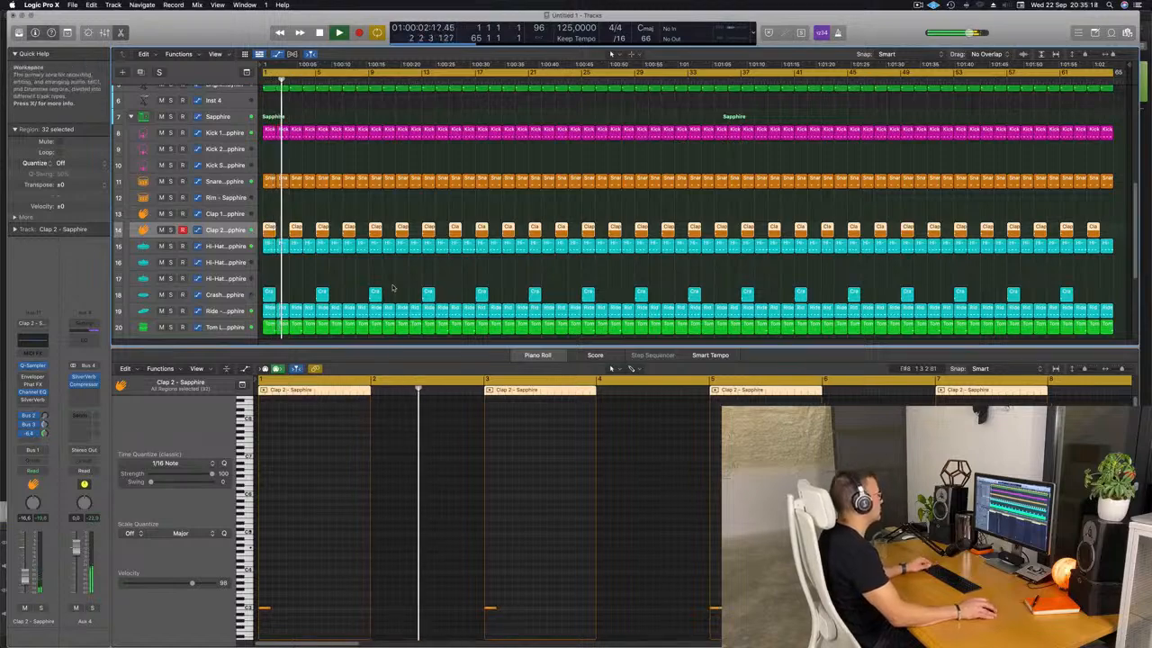
Extend the first acid track's Cutoff automation with a rise to 35.1 % at bar 13 and a fall to 13.4 % at bar 17.
{"action": "scroll", "coordinate": [382, 266], "scroll_direction": "up", "scroll_amount": 8}
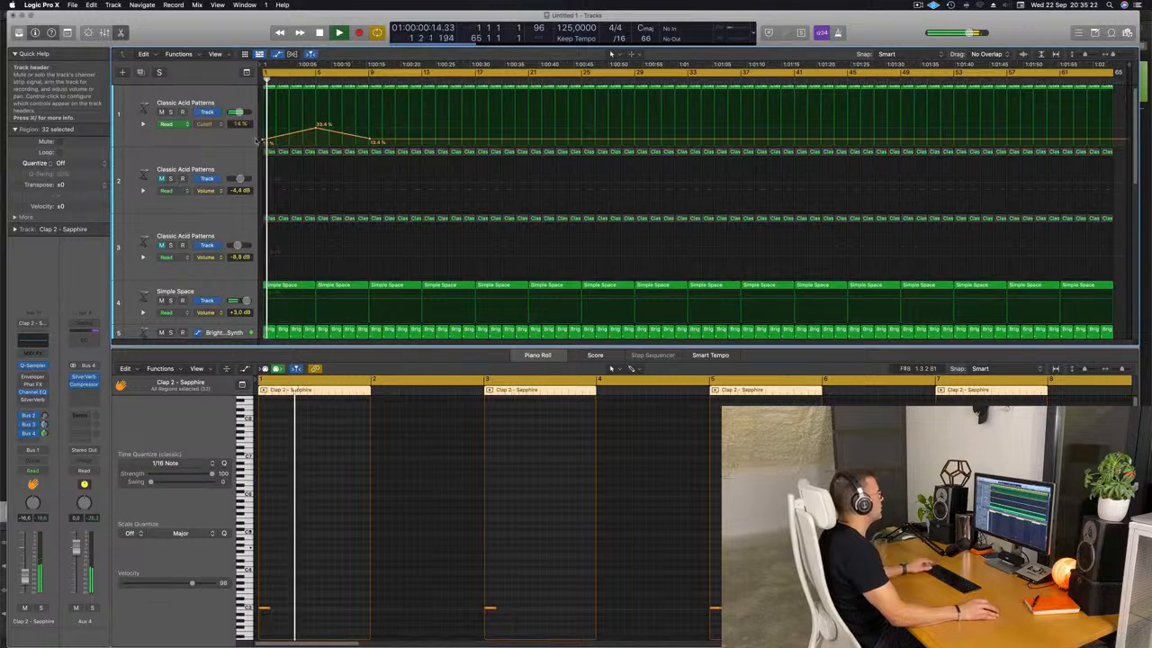
{"action": "left_click", "coordinate": [420, 141]}
{"action": "left_click_drag", "start_coordinate": [421, 141], "coordinate": [476, 141]}
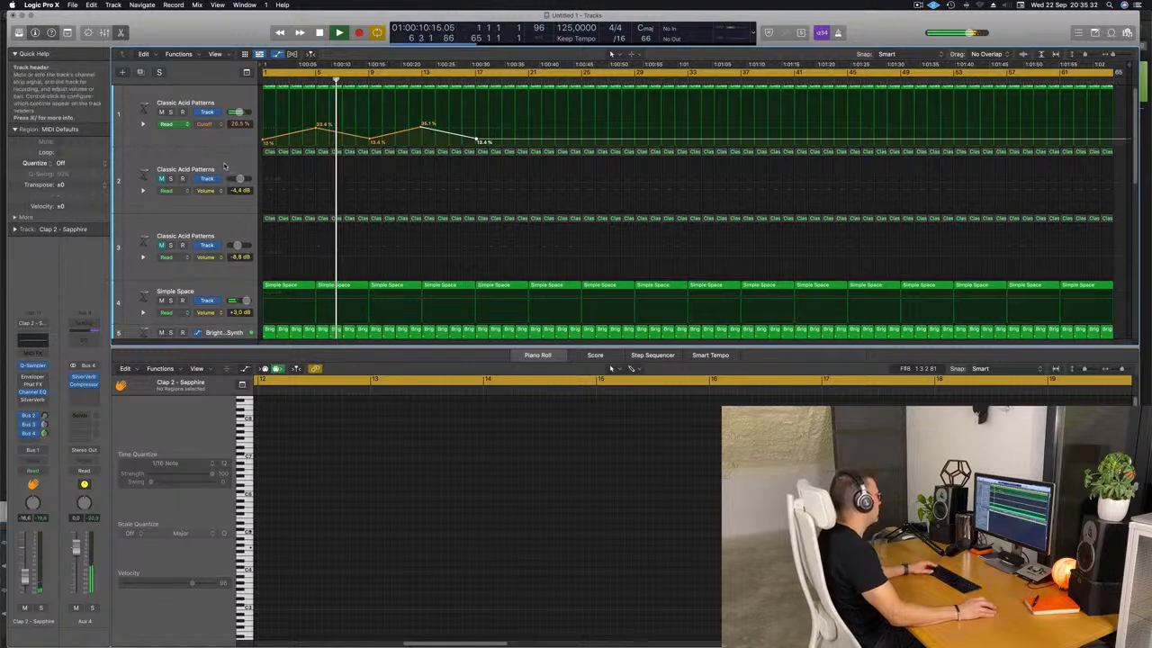
Unmute the second acid track and replay the song from the start.
{"action": "left_click", "coordinate": [161, 178]}
{"action": "left_click", "coordinate": [161, 178]}
{"action": "key", "text": "space"}
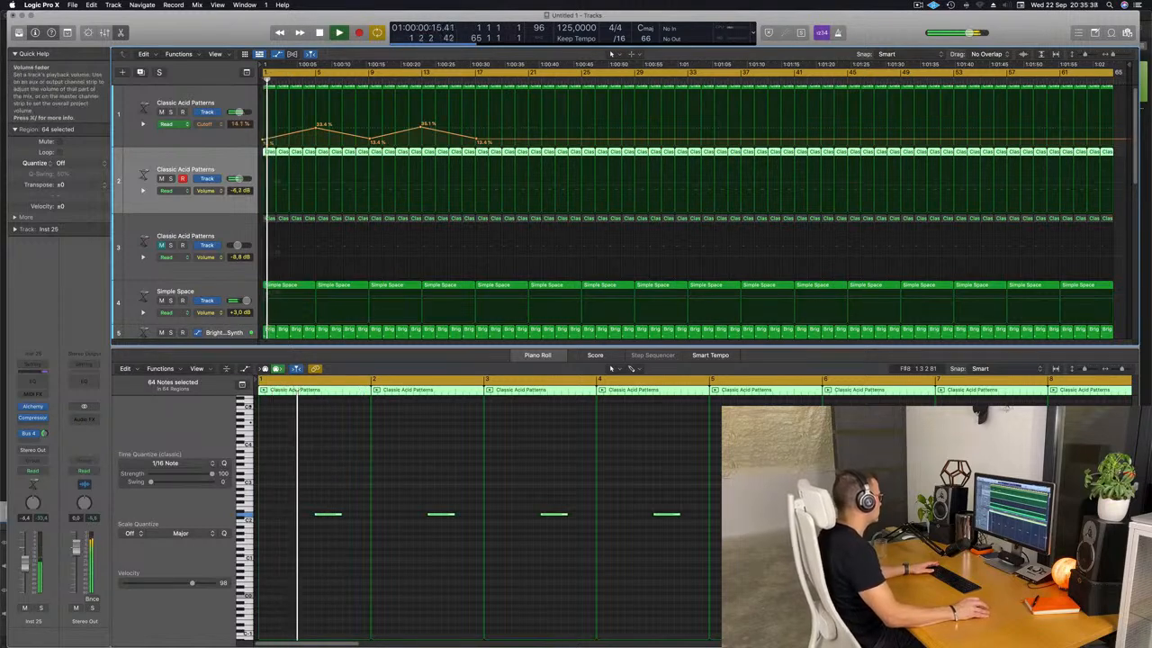
Add a Channel EQ to the second acid track with a 12 dB/Oct low cut at 188 Hz, and set the track's volume to -5.1 dB.
{"action": "left_click", "coordinate": [34, 381]}
{"action": "left_click", "coordinate": [413, 178]}
{"action": "left_click_drag", "start_coordinate": [429, 223], "coordinate": [651, 217]}
{"action": "key", "text": "space"}
{"action": "key", "text": "space"}
{"action": "left_click_drag", "start_coordinate": [29, 566], "coordinate": [27, 563]}
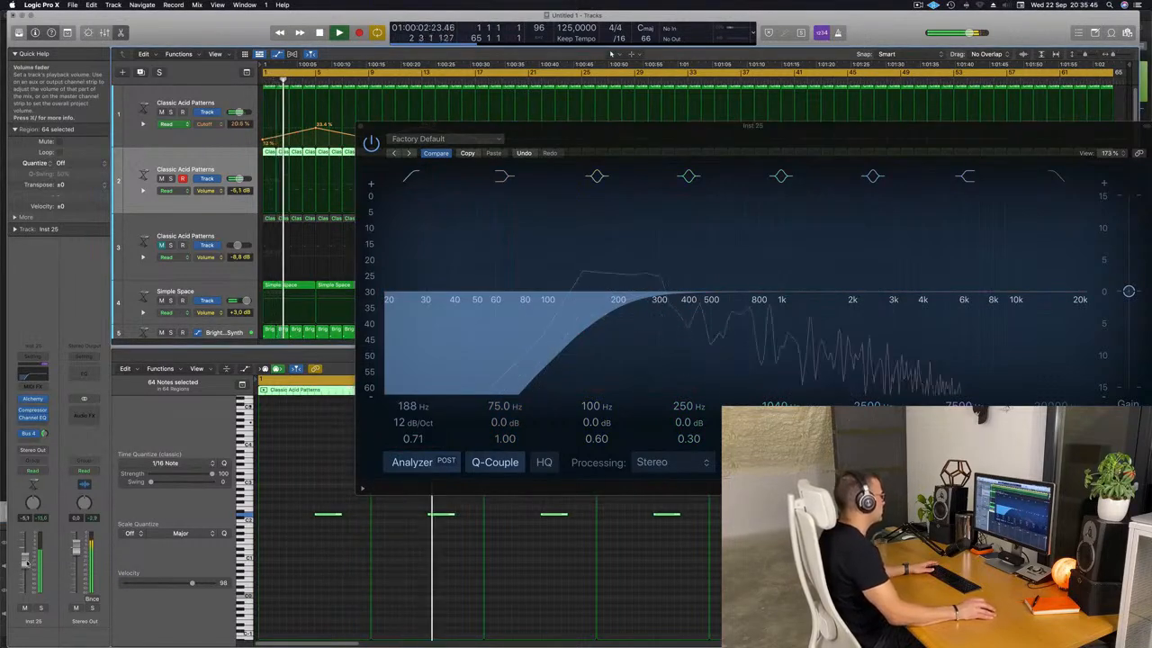
{"action": "left_click", "coordinate": [361, 126]}
Examine the Kick 1 - Sapphire track's Channel EQ curve and spectrum during playback.
{"action": "scroll", "coordinate": [340, 262], "scroll_direction": "down", "scroll_amount": 5}
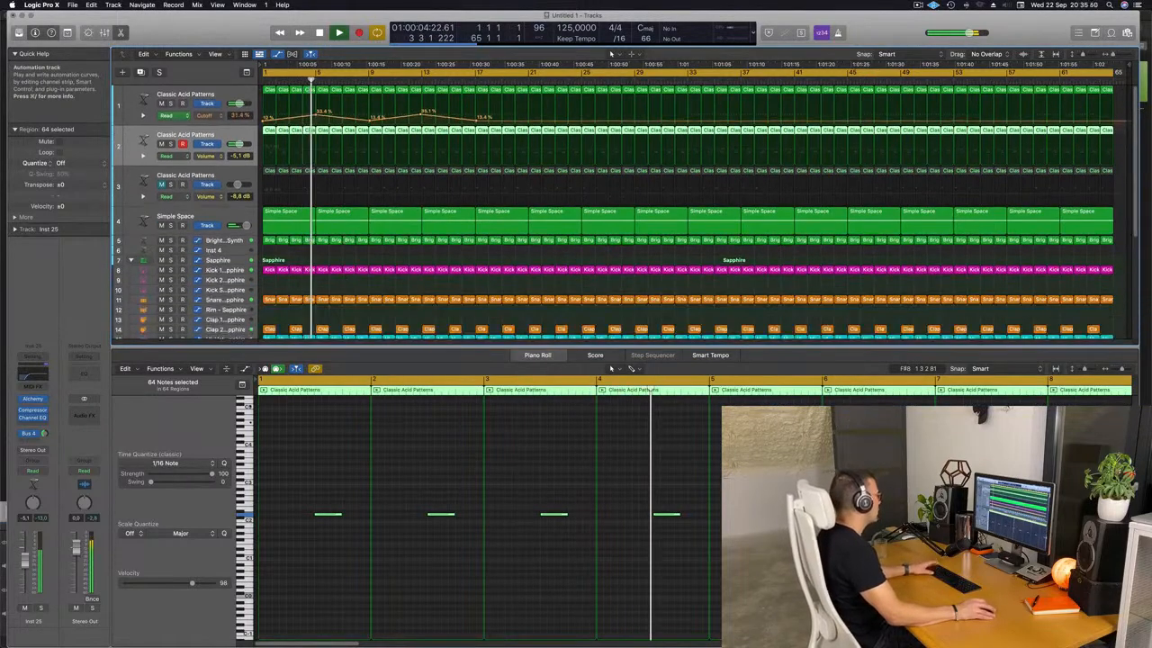
{"action": "key", "text": "space"}
{"action": "scroll", "coordinate": [289, 226], "scroll_direction": "down", "scroll_amount": 6}
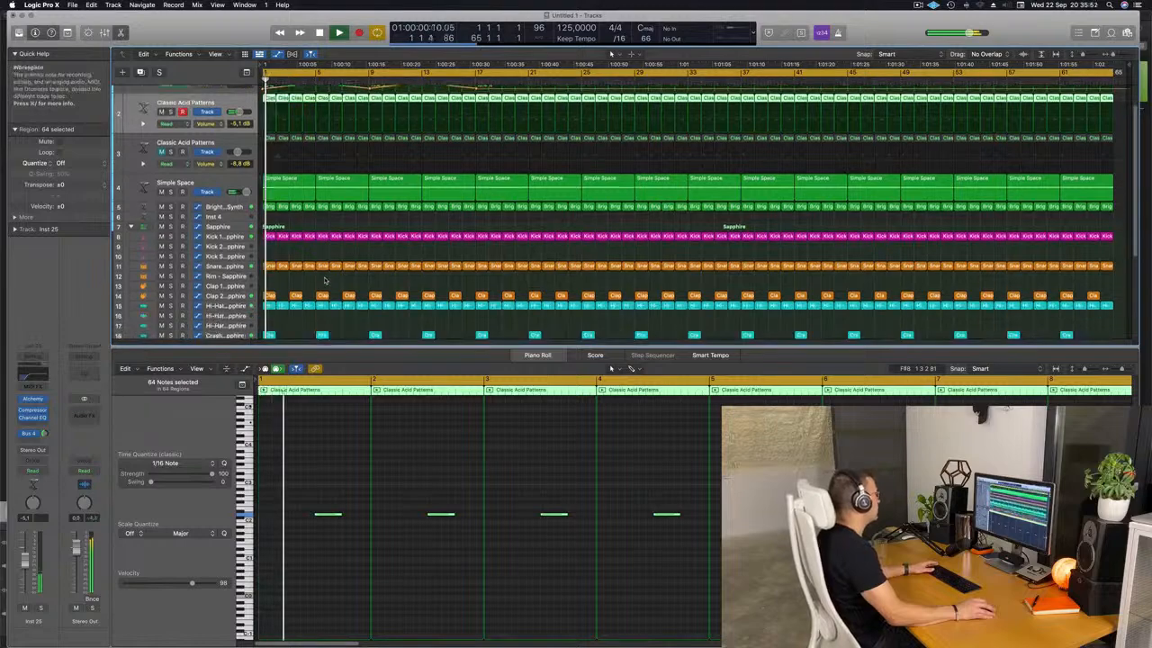
{"action": "scroll", "coordinate": [260, 232], "scroll_direction": "up", "scroll_amount": 2}
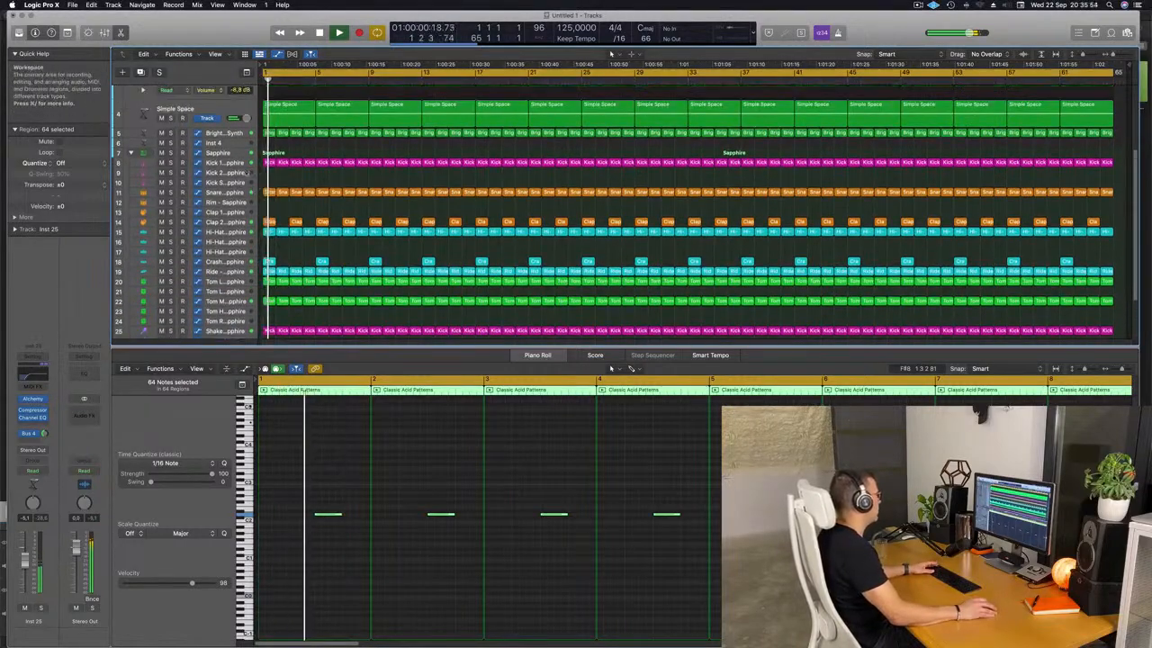
{"action": "left_click", "coordinate": [212, 163]}
{"action": "key", "text": "space"}
{"action": "key", "text": "space"}
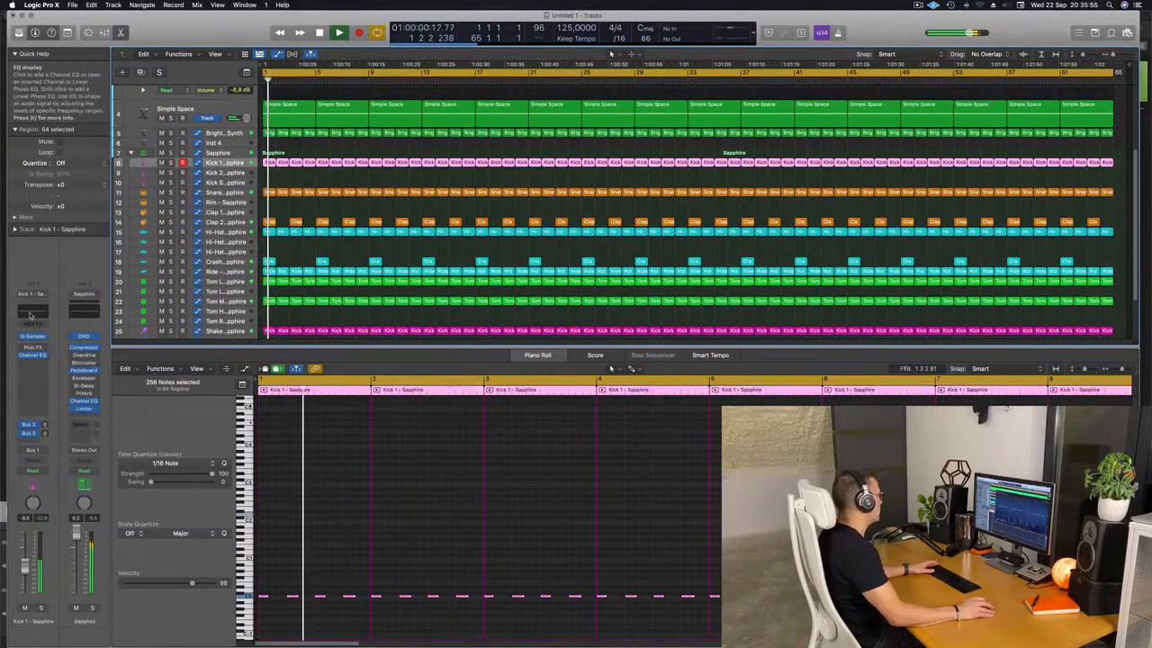
{"action": "left_click", "coordinate": [34, 355]}
{"action": "key", "text": "space"}
{"action": "key", "text": "space"}
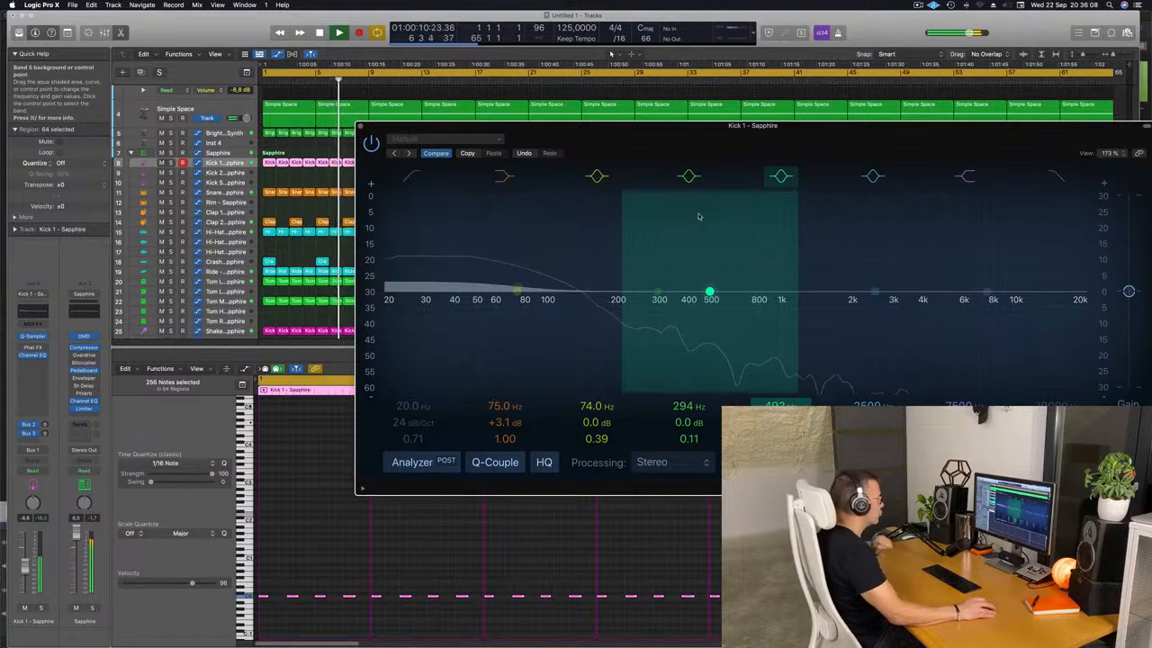
{"action": "left_click_drag", "start_coordinate": [678, 137], "coordinate": [611, 141]}
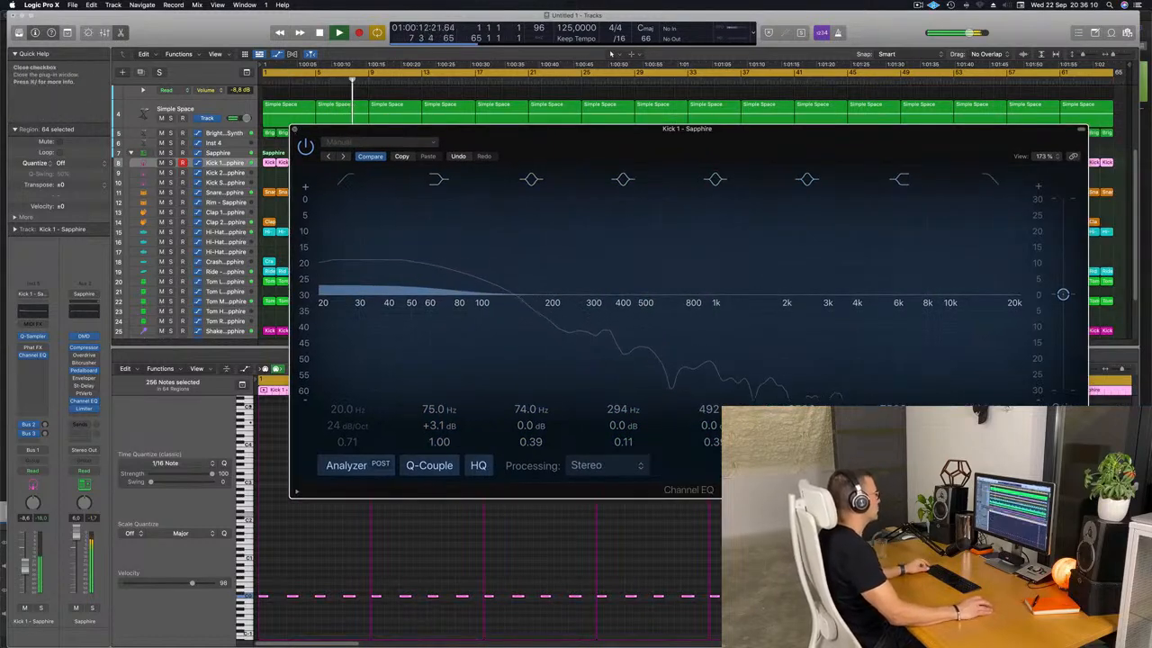
{"action": "left_click", "coordinate": [294, 129]}
Lower the Clap 2 - Sapphire track's volume and replay the song from the start.
{"action": "scroll", "coordinate": [400, 206], "scroll_direction": "down", "scroll_amount": 5}
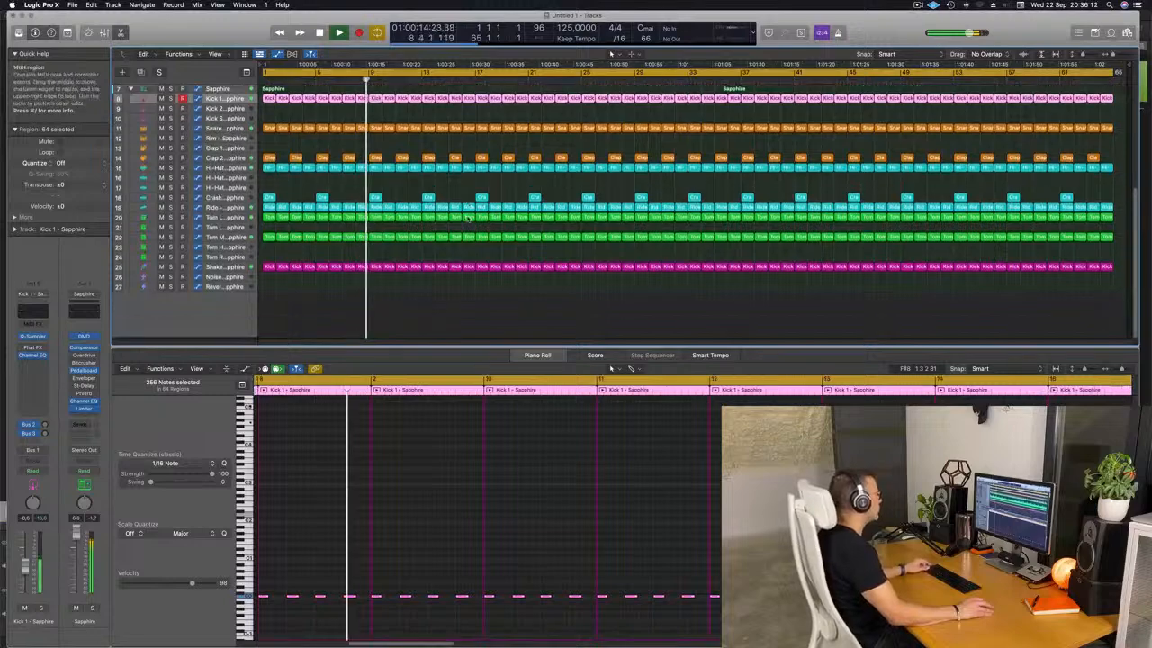
{"action": "scroll", "coordinate": [469, 217], "scroll_direction": "up", "scroll_amount": 5}
{"action": "scroll", "coordinate": [474, 239], "scroll_direction": "down", "scroll_amount": 1}
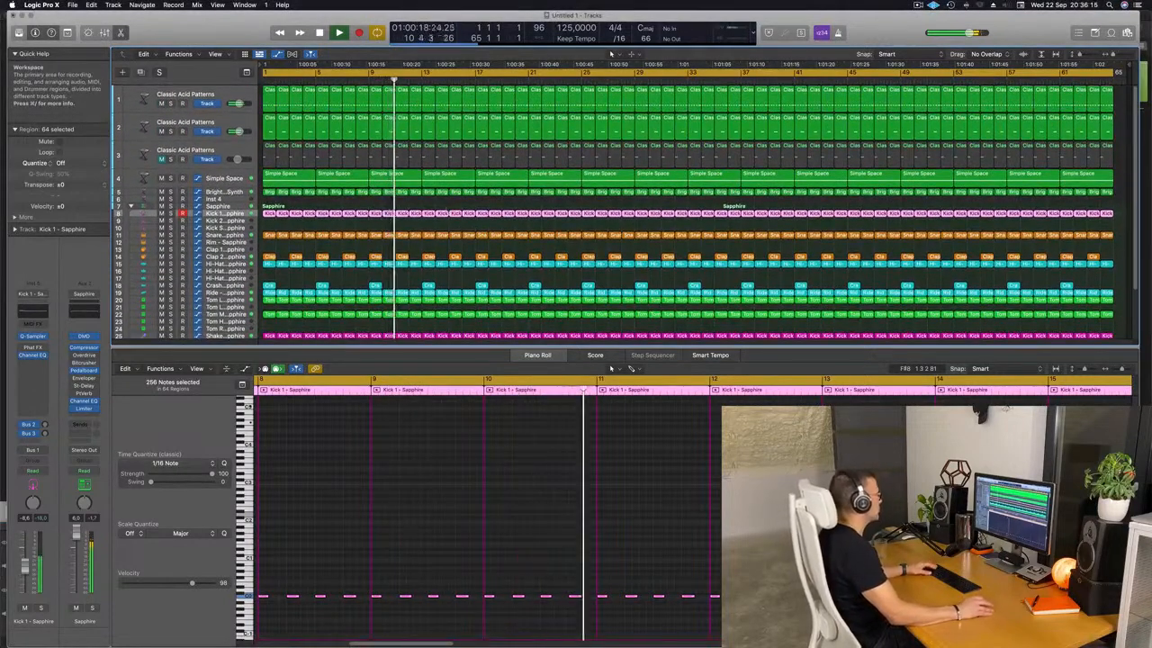
{"action": "scroll", "coordinate": [413, 231], "scroll_direction": "down", "scroll_amount": 1}
{"action": "key", "text": "Return"}
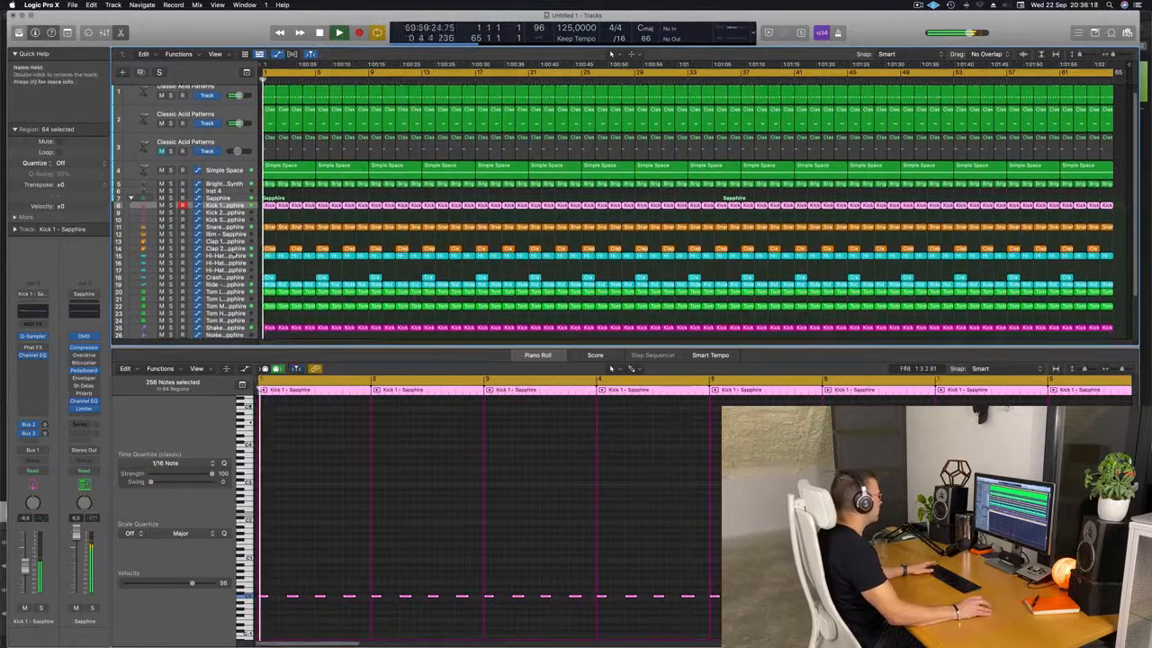
{"action": "left_click", "coordinate": [225, 248]}
{"action": "key", "text": "Return"}
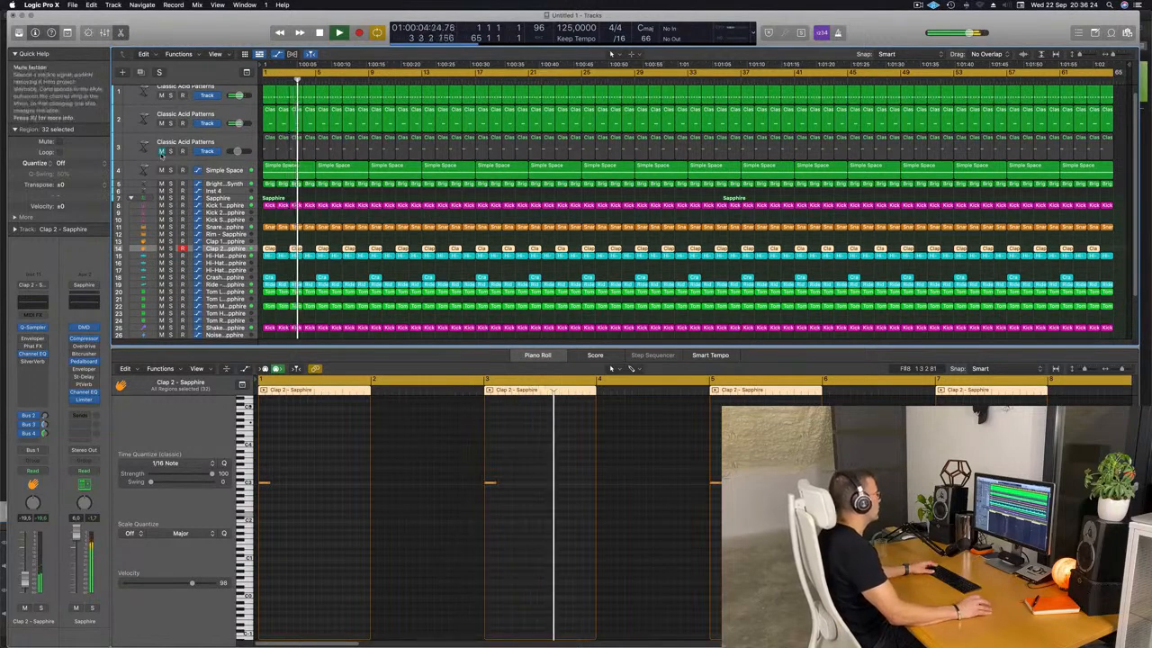
Unmute the third acid track and show its regions' notes in the Piano Roll.
{"action": "left_click", "coordinate": [161, 150]}
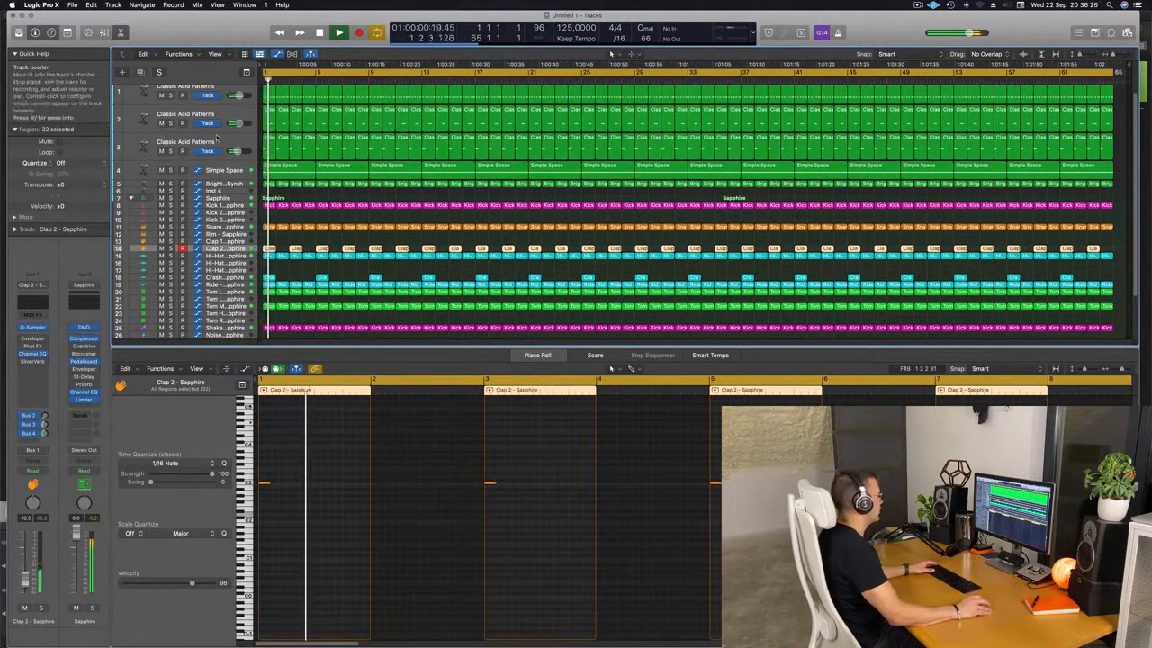
{"action": "left_click", "coordinate": [144, 153]}
{"action": "key", "text": "space"}
Lengthen all notes of the third acid track to about half a bar and set its volume to -11.4 dB.
{"action": "left_click", "coordinate": [312, 491]}
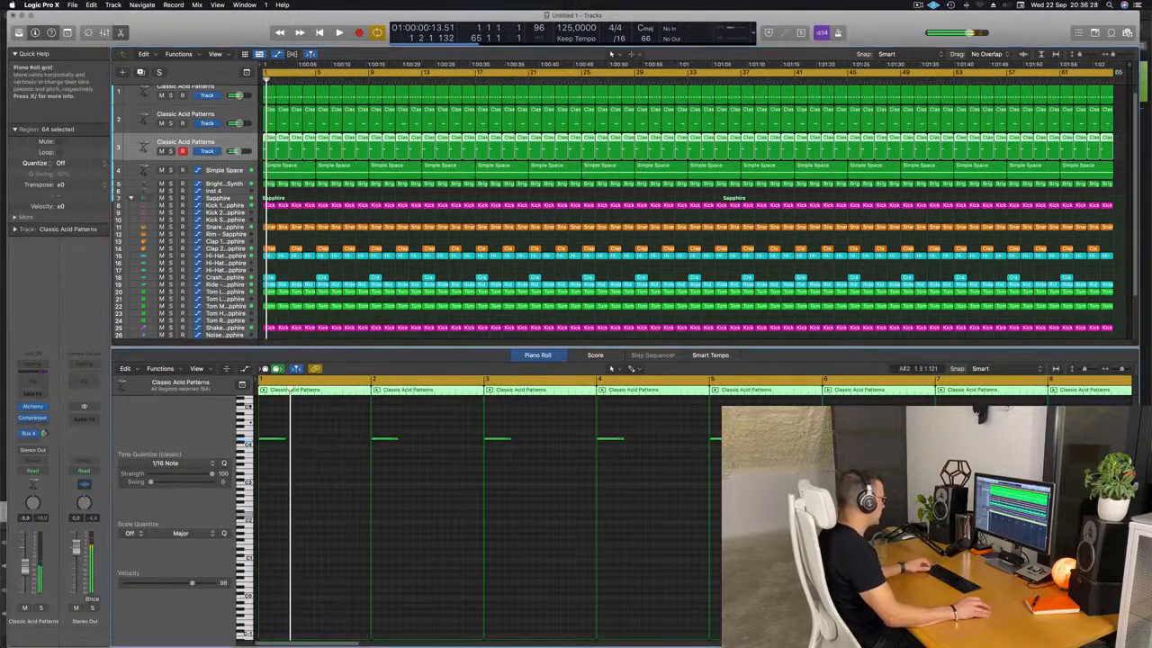
{"action": "left_click_drag", "start_coordinate": [297, 441], "coordinate": [306, 479]}
{"action": "key", "text": "space"}
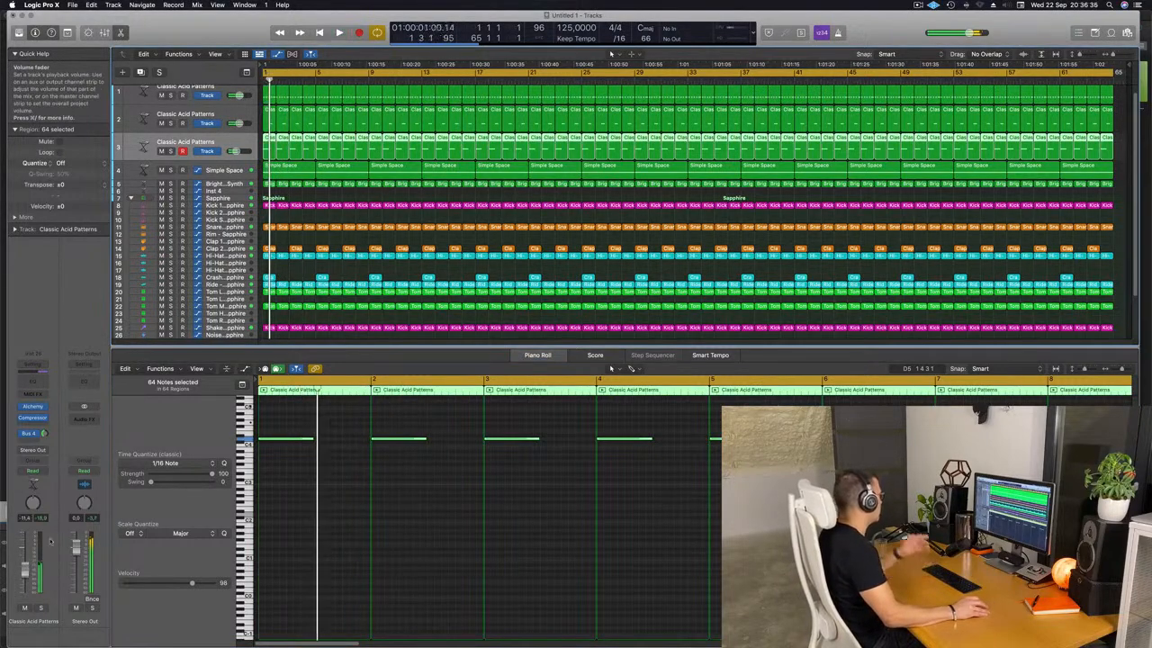
Insert a stereo Ringshifter modulation effect on the third acid track.
{"action": "left_click", "coordinate": [35, 426]}
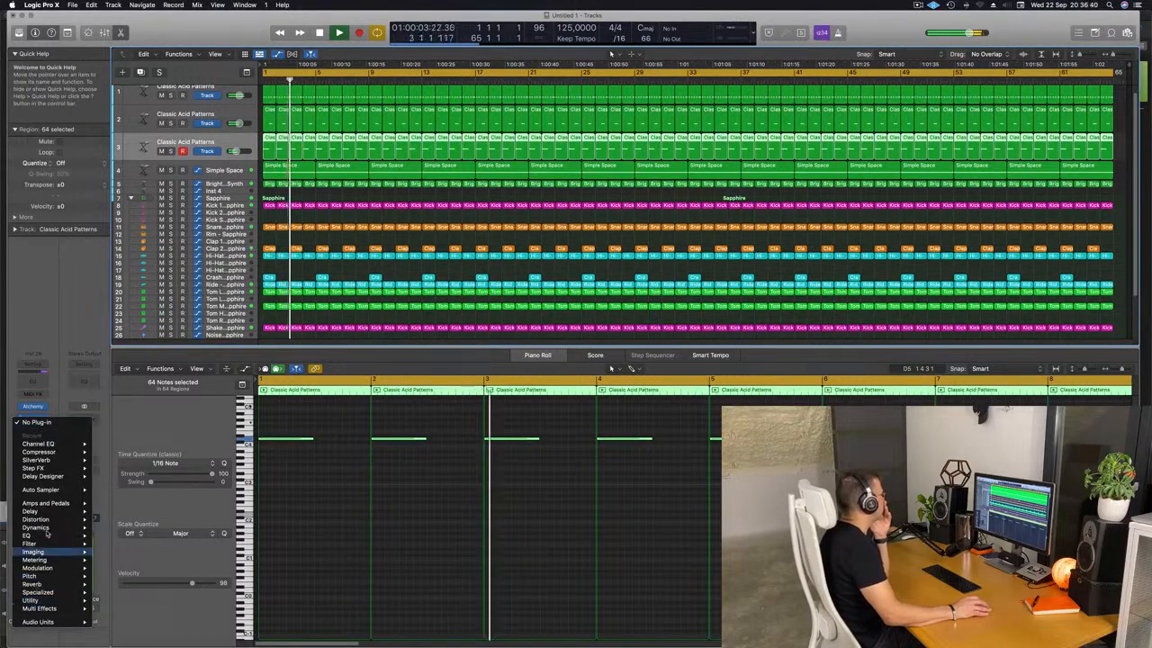
{"action": "mouse_move", "coordinate": [47, 533]}
{"action": "mouse_move", "coordinate": [39, 569]}
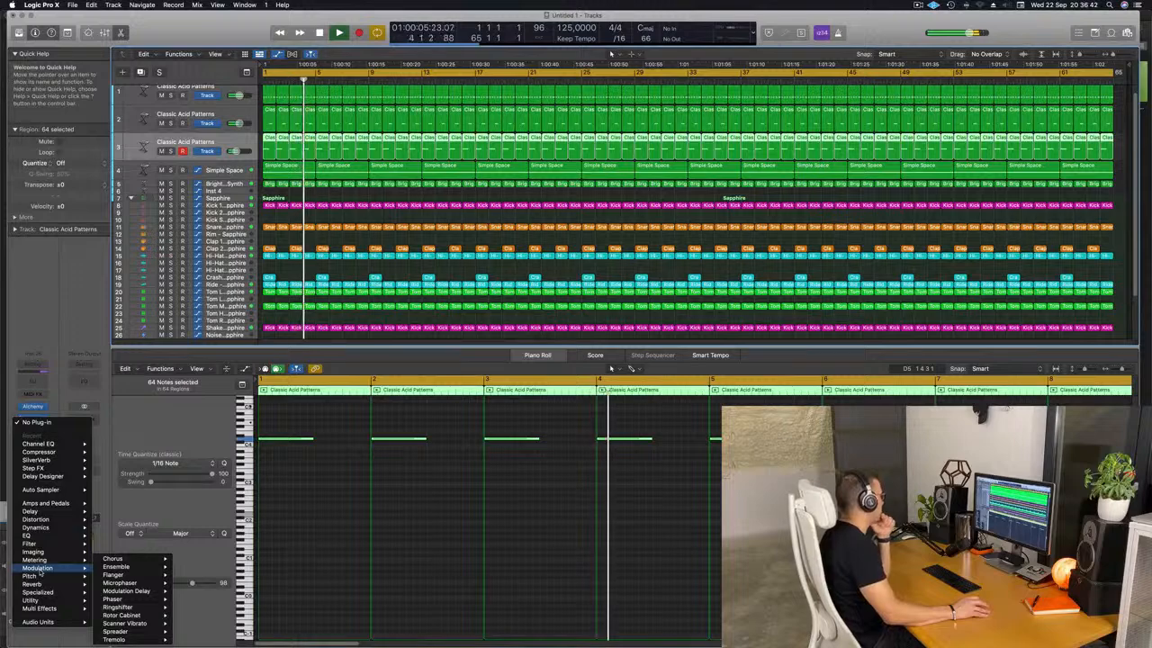
{"action": "mouse_move", "coordinate": [108, 591]}
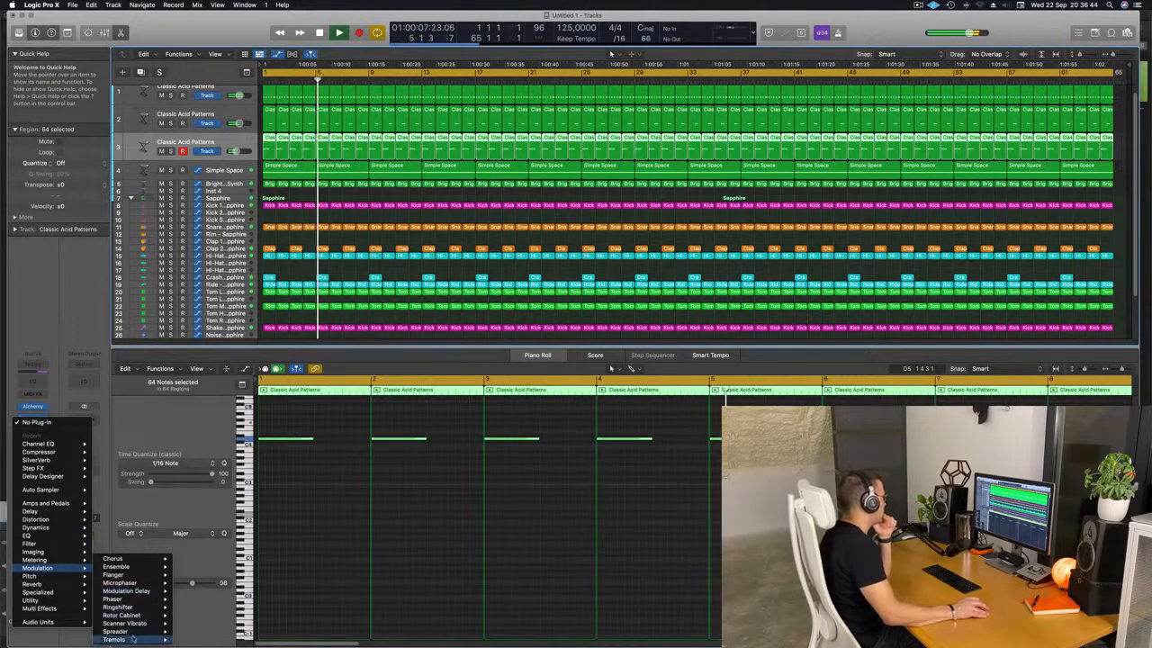
{"action": "mouse_move", "coordinate": [147, 608]}
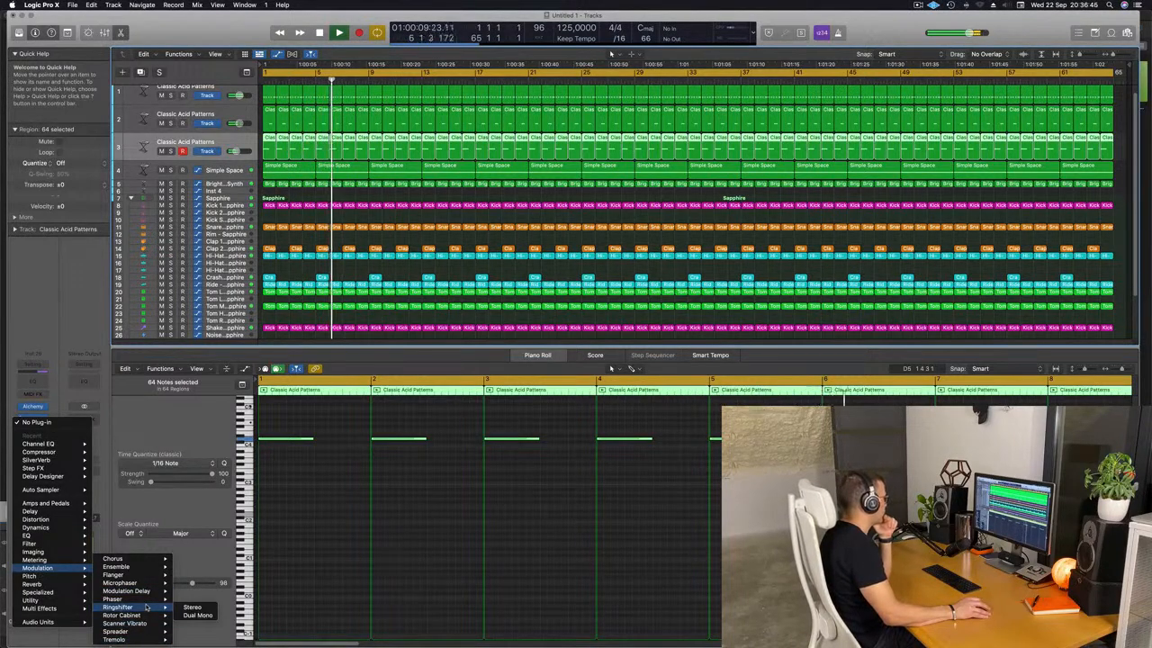
{"action": "left_click", "coordinate": [193, 607]}
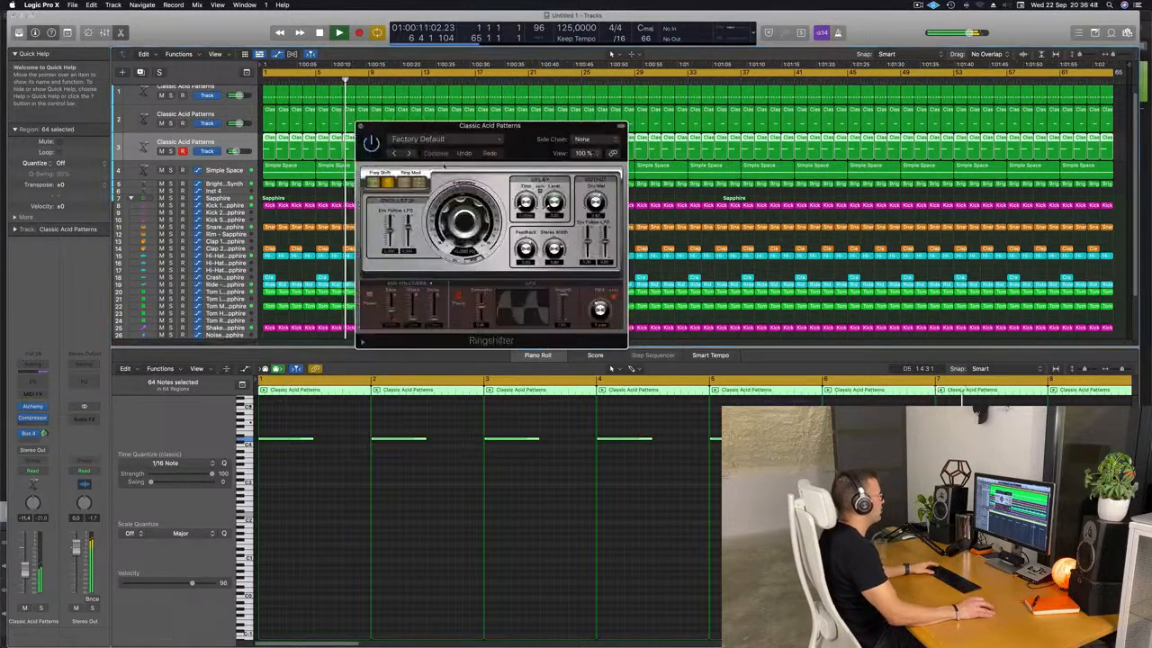
{"action": "key", "text": "space"}
{"action": "left_click", "coordinate": [534, 120]}
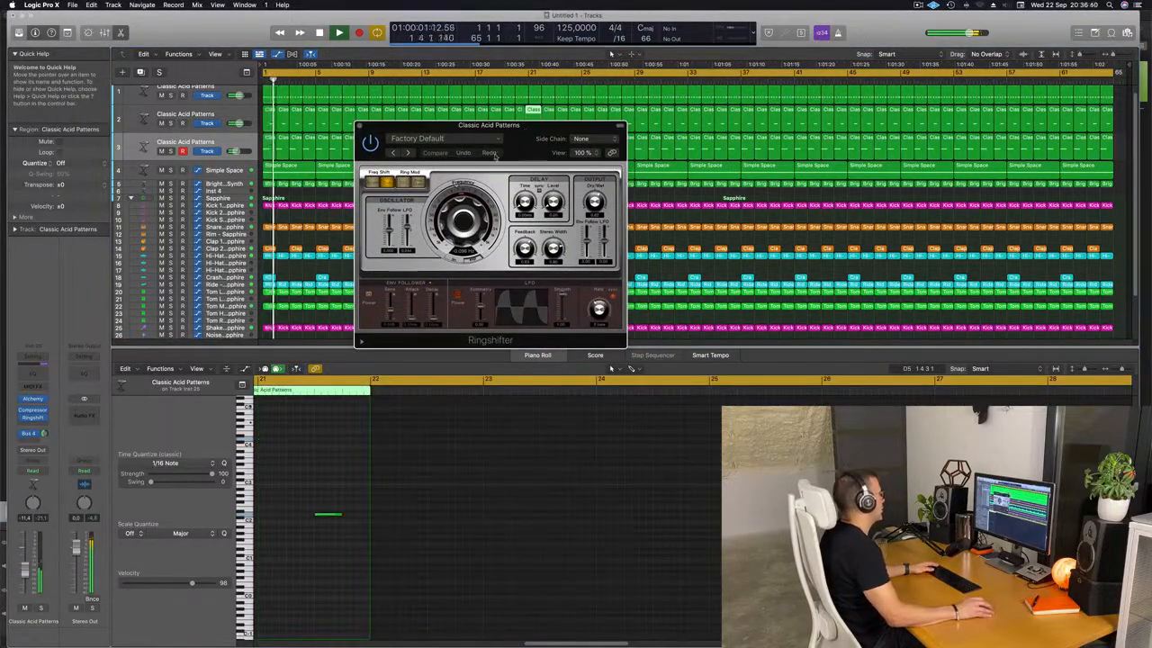
{"action": "left_click_drag", "start_coordinate": [503, 150], "coordinate": [470, 176]}
Audition the Ringshifter presets from Groove Shadow 01 to Groove Shadow 05 on the third acid track.
{"action": "left_click", "coordinate": [374, 178]}
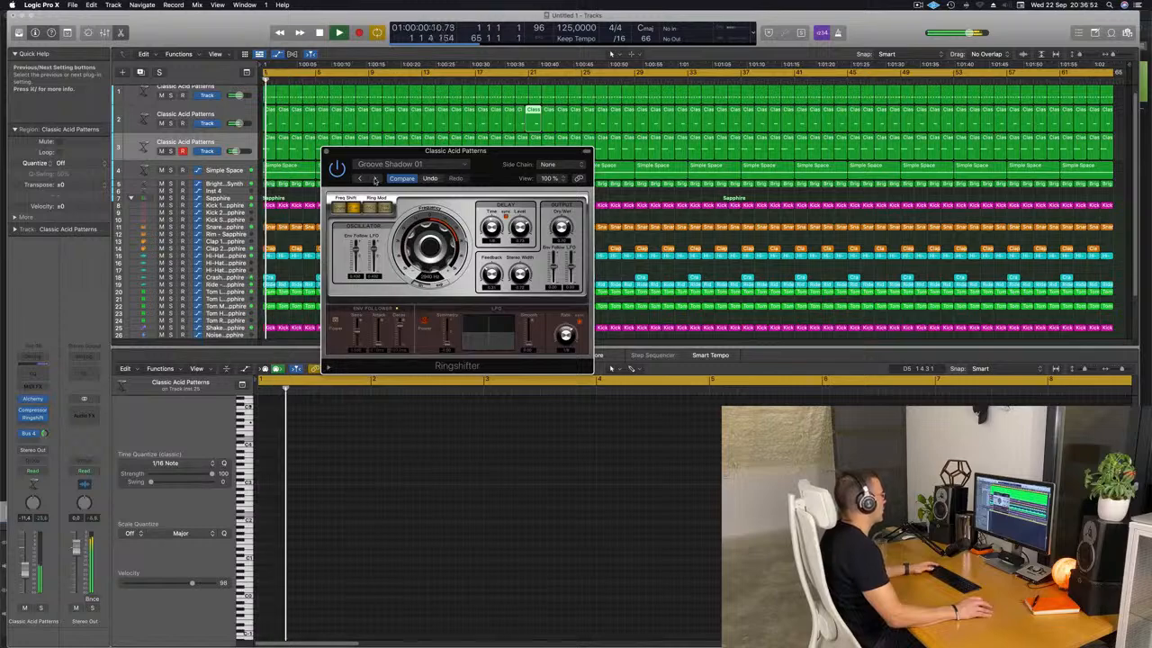
{"action": "left_click", "coordinate": [374, 178]}
{"action": "left_click", "coordinate": [375, 178]}
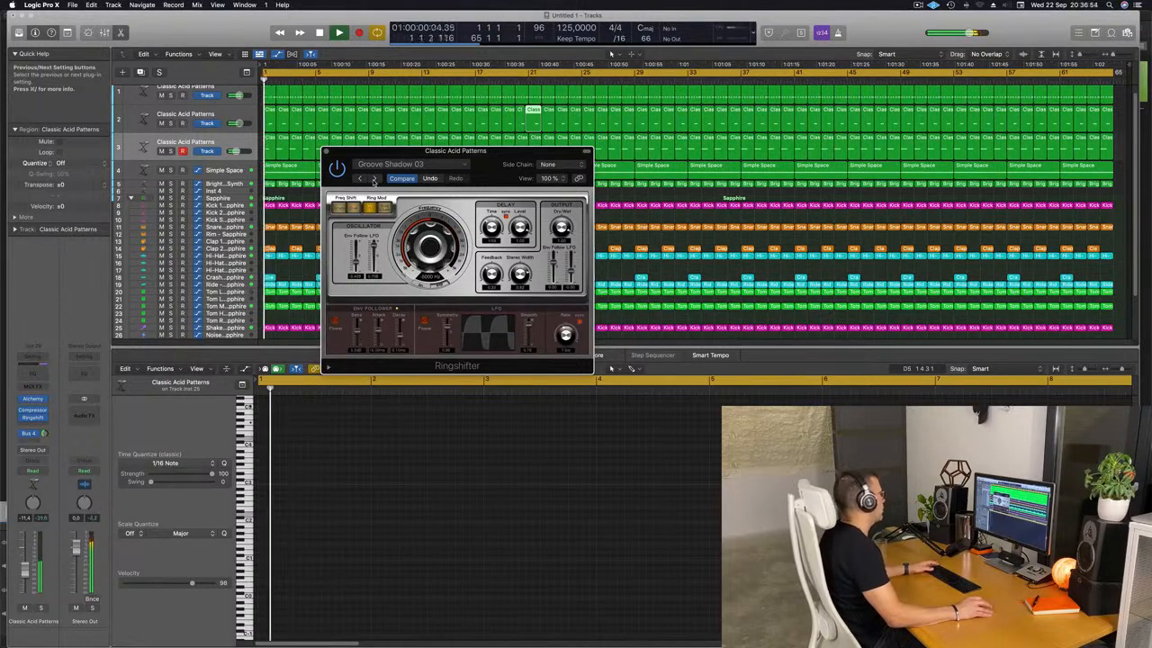
{"action": "left_click", "coordinate": [374, 178]}
{"action": "left_click", "coordinate": [374, 178]}
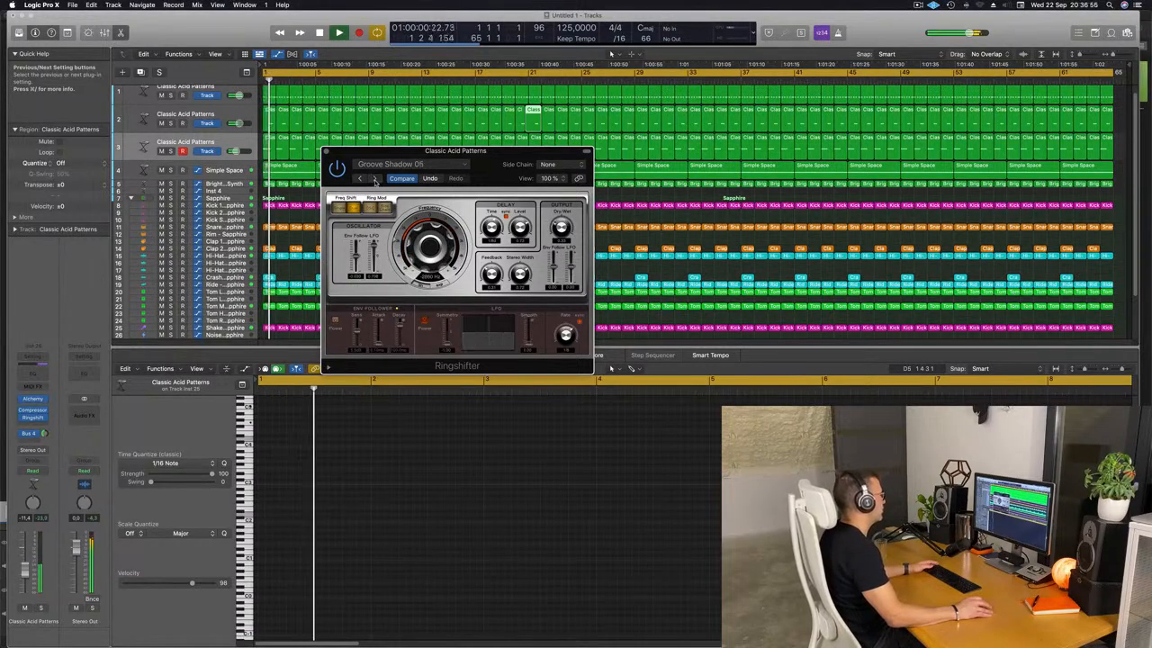
Load the Ringshifter preset Double Mod from the 03 Warped category and raise the third acid track's volume.
{"action": "left_click", "coordinate": [401, 164]}
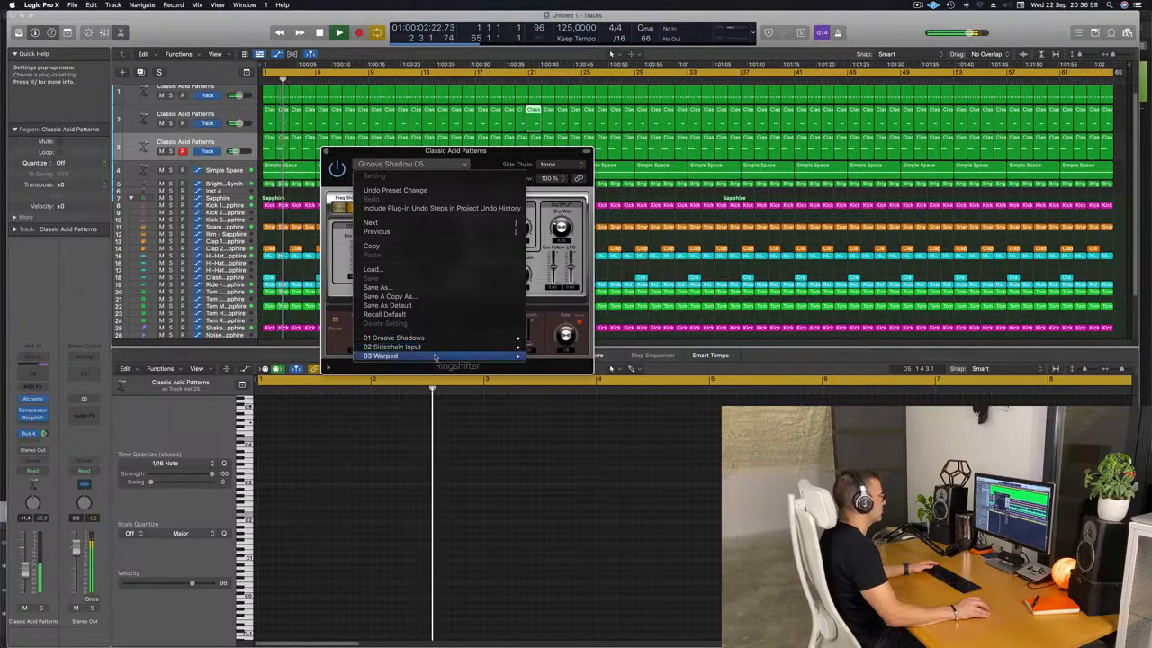
{"action": "mouse_move", "coordinate": [432, 355]}
{"action": "left_click", "coordinate": [555, 365]}
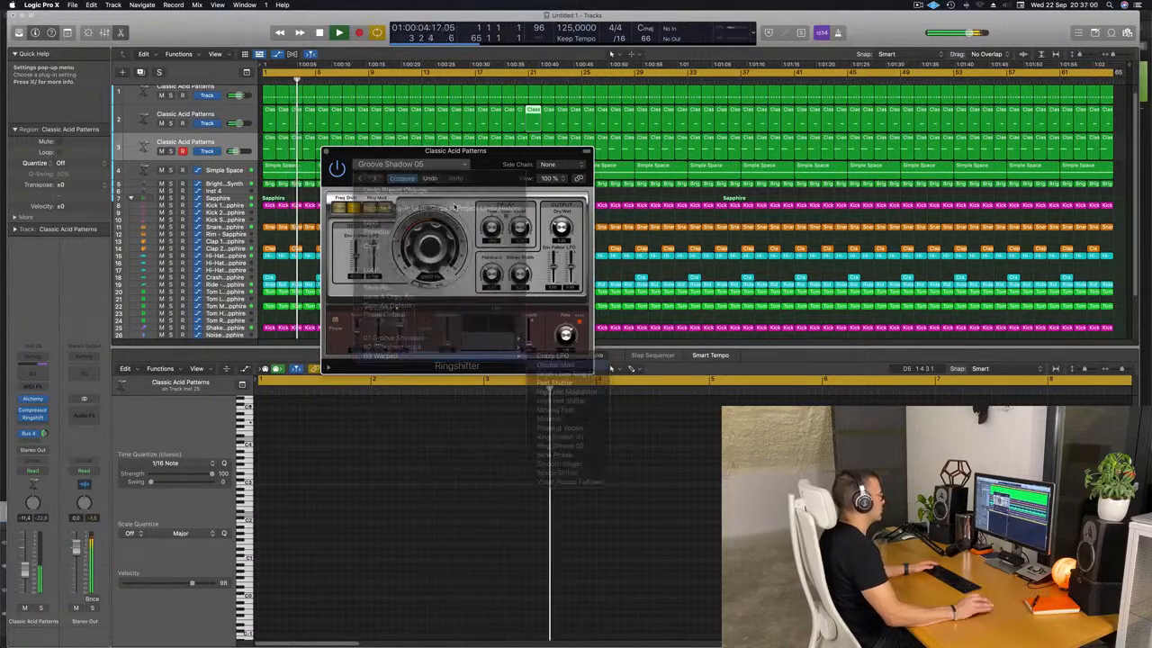
{"action": "key", "text": "Return"}
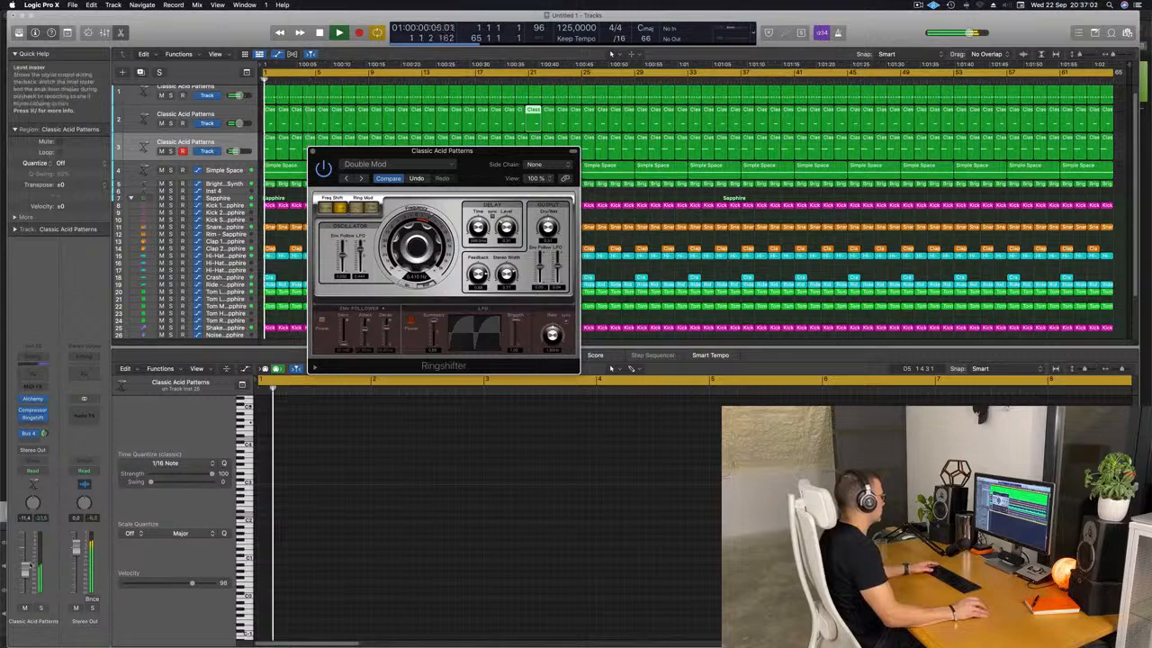
{"action": "left_click_drag", "start_coordinate": [25, 570], "coordinate": [25, 559]}
{"action": "key", "text": "Return"}
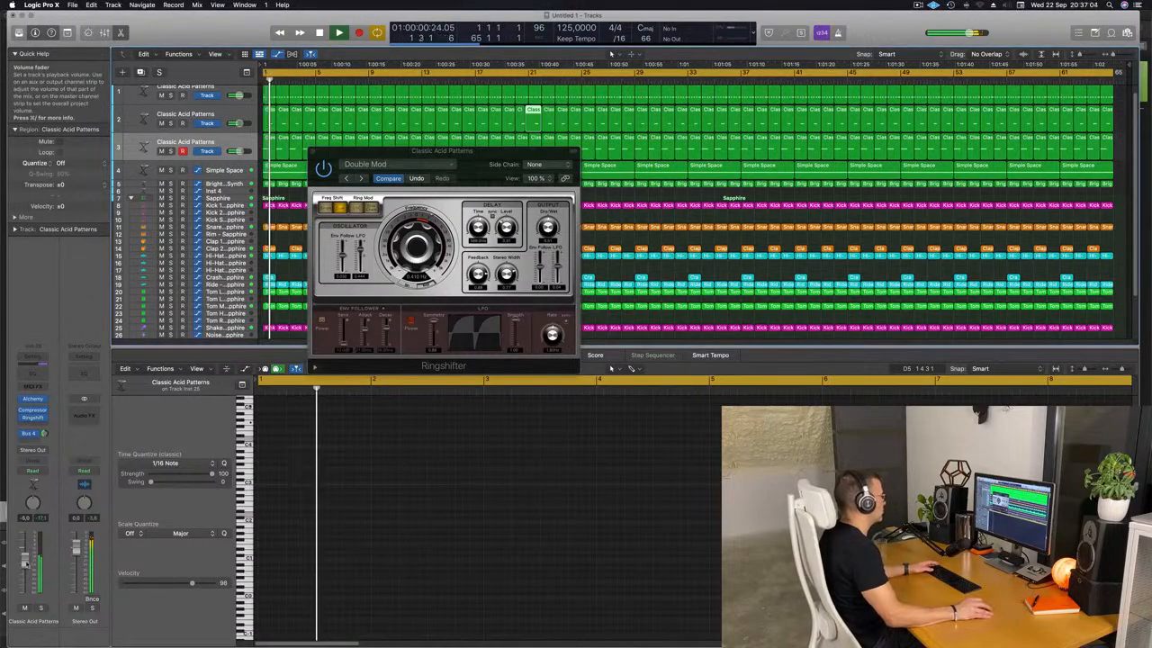
Audition the following Warped presets in Ringshifter and settle on Phasing Vocals.
{"action": "left_click_drag", "start_coordinate": [483, 168], "coordinate": [476, 168]}
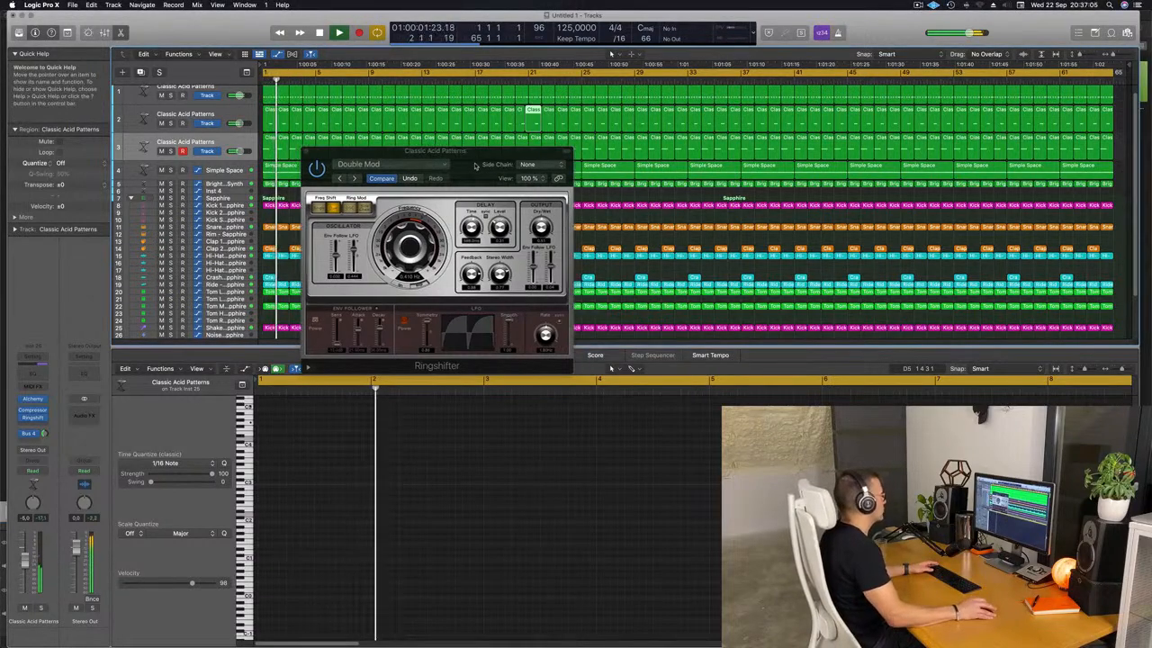
{"action": "left_click", "coordinate": [353, 178]}
{"action": "left_click", "coordinate": [355, 179]}
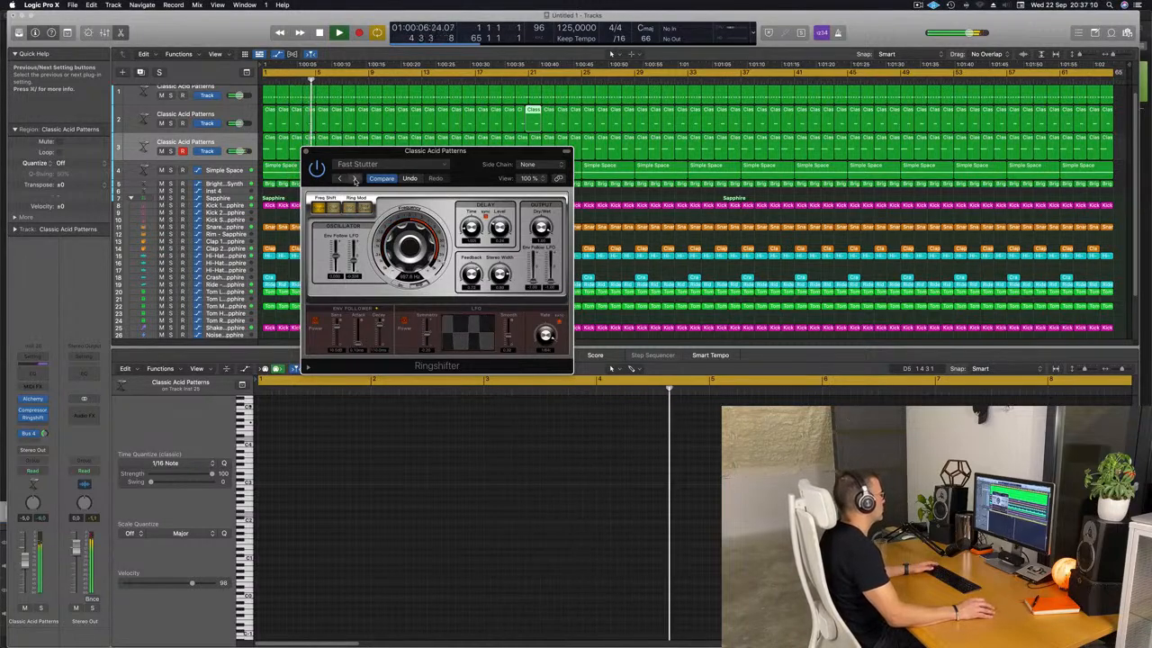
{"action": "left_click", "coordinate": [354, 179]}
{"action": "left_click", "coordinate": [355, 179]}
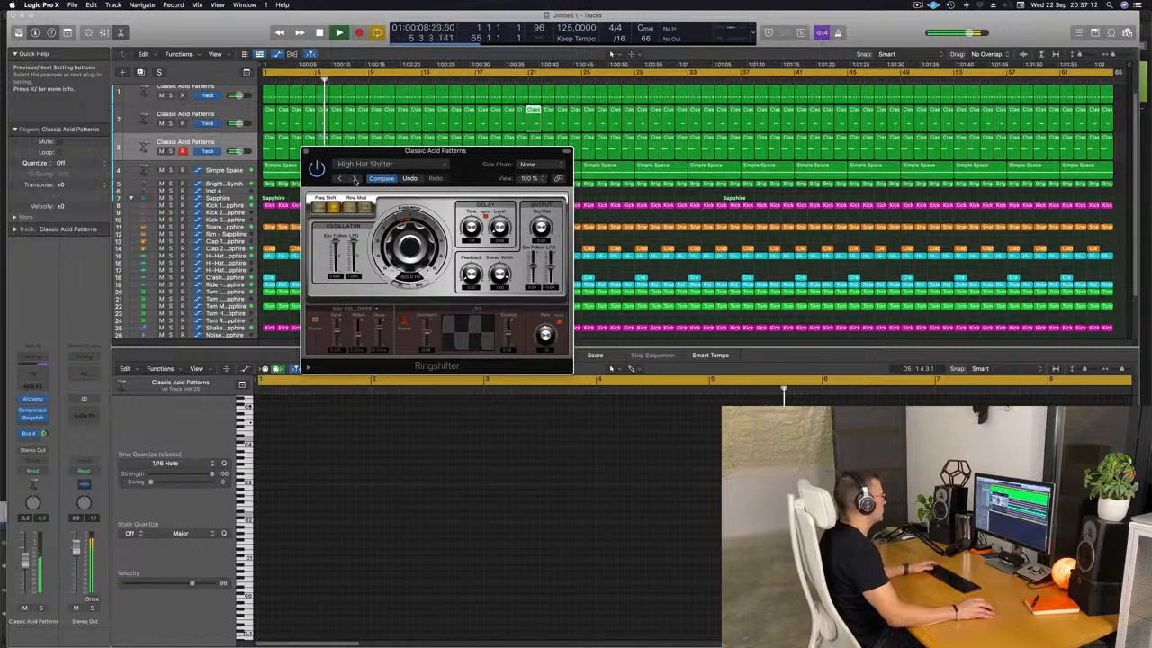
{"action": "left_click", "coordinate": [355, 179]}
{"action": "key", "text": "space"}
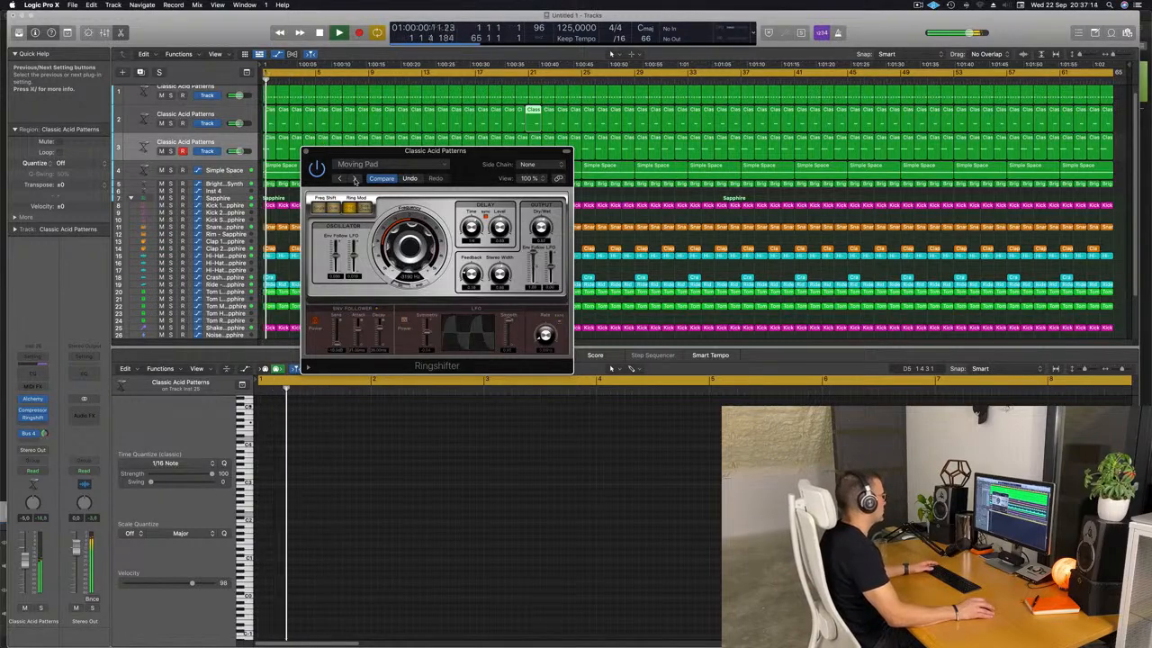
{"action": "left_click", "coordinate": [355, 179]}
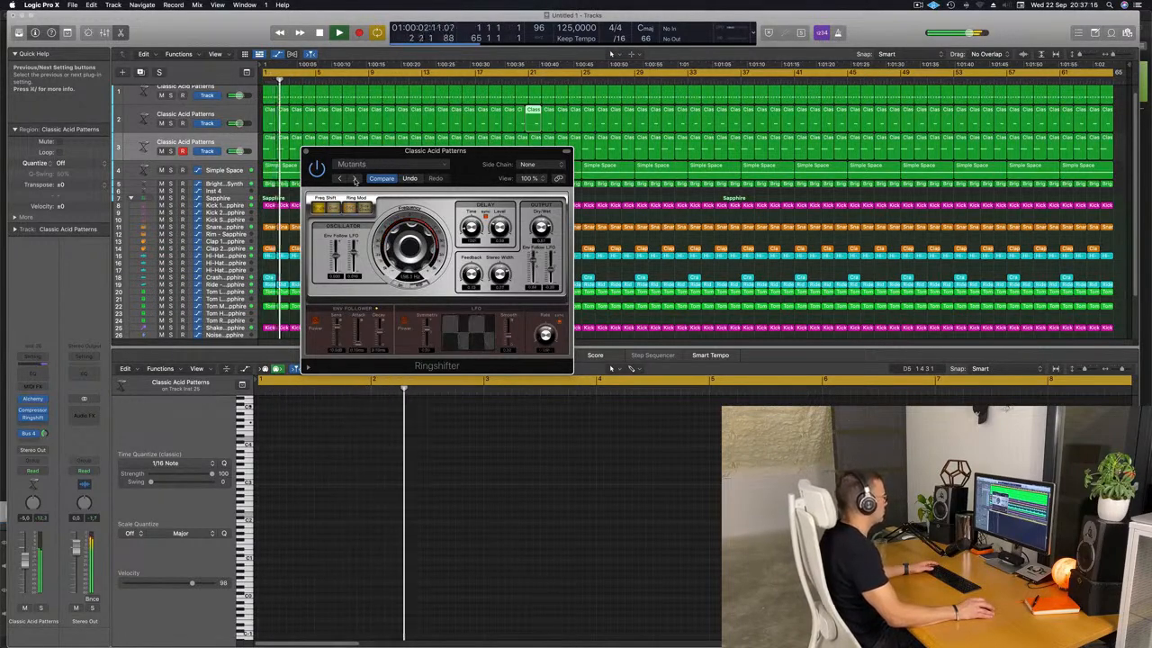
{"action": "left_click", "coordinate": [355, 179]}
Compare the third acid track with Ringshifter bypassed and active, and set its volume to -7.2 dB.
{"action": "left_click_drag", "start_coordinate": [472, 165], "coordinate": [460, 191]}
{"action": "left_click", "coordinate": [304, 195]}
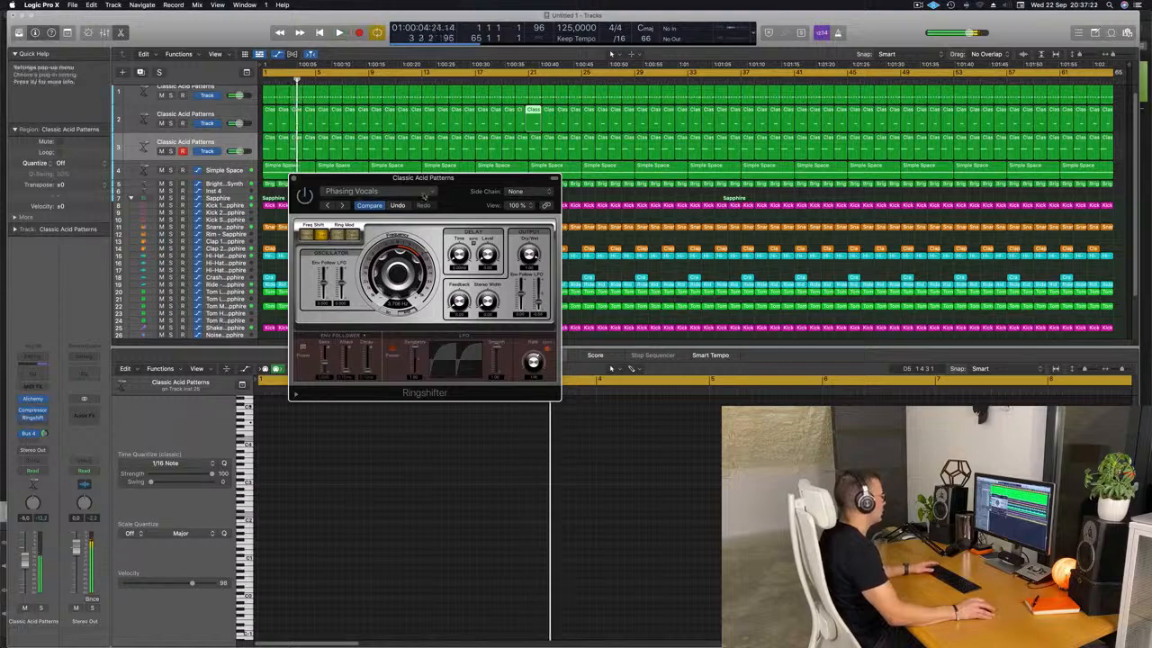
{"action": "left_click_drag", "start_coordinate": [458, 190], "coordinate": [448, 168]}
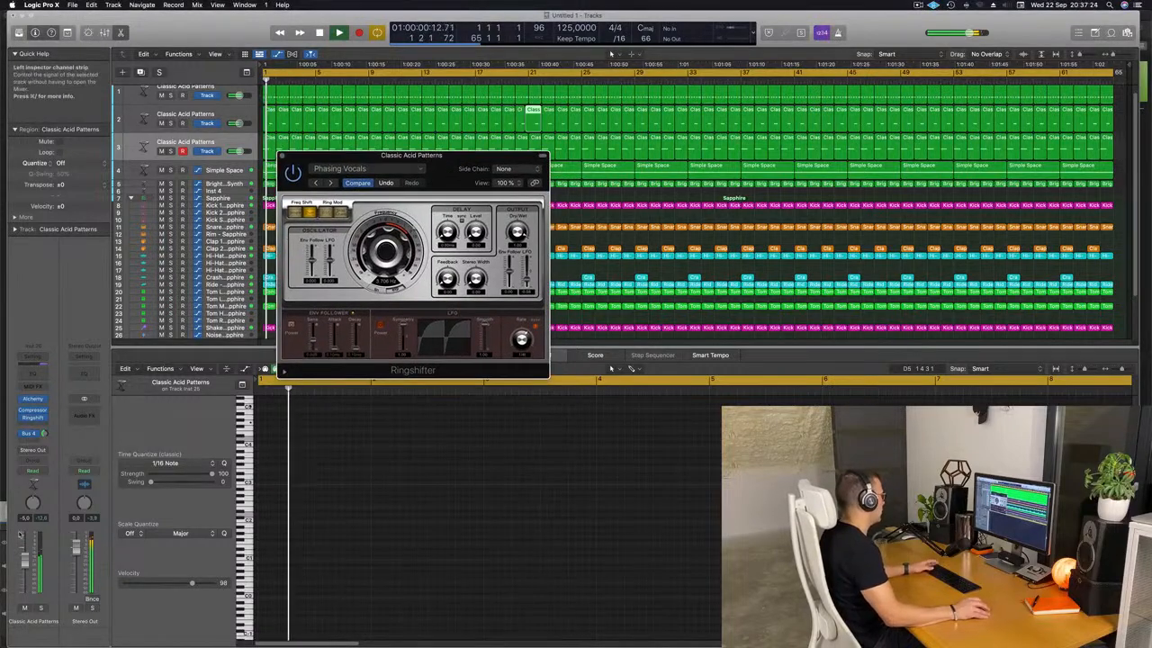
{"action": "left_click", "coordinate": [26, 567]}
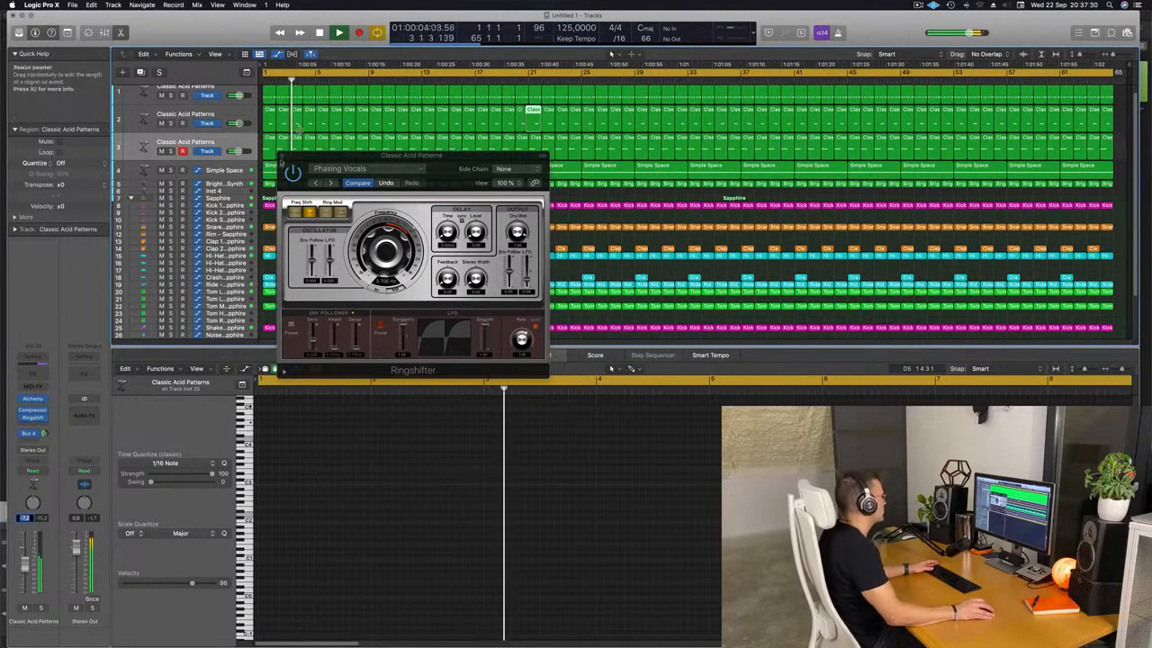
{"action": "left_click", "coordinate": [281, 158]}
{"action": "left_click", "coordinate": [281, 157]}
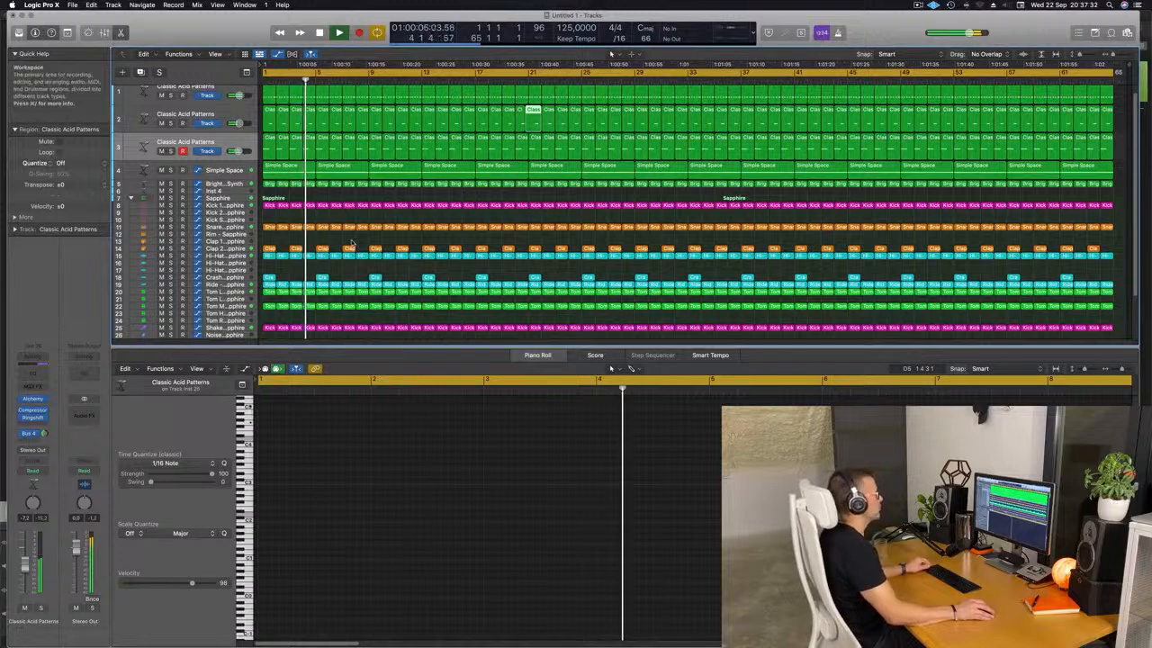